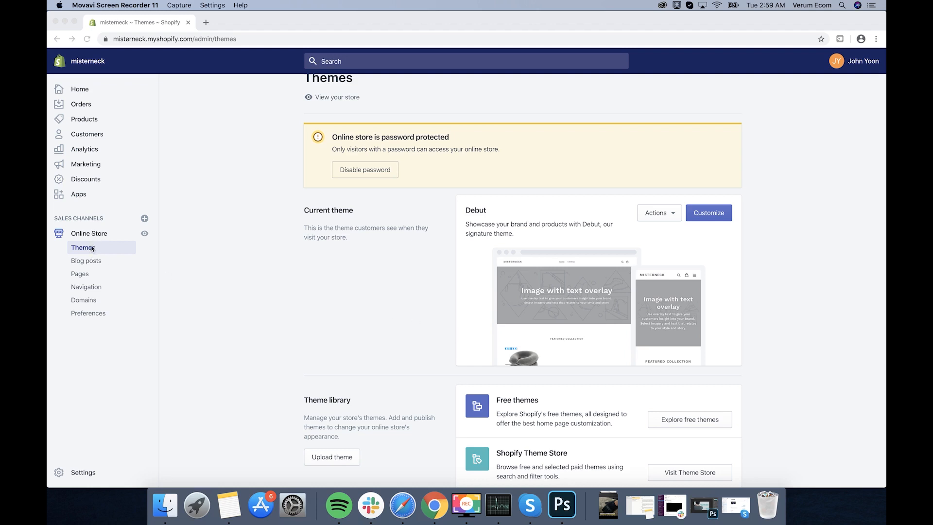
Step: Open the Debut theme for customization and bring up its Header section settings
click(197, 261)
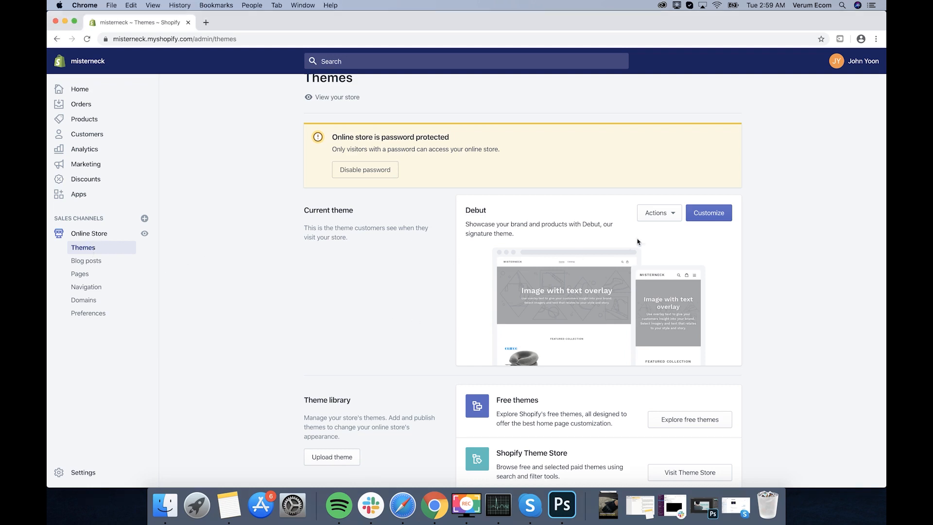
click(706, 219)
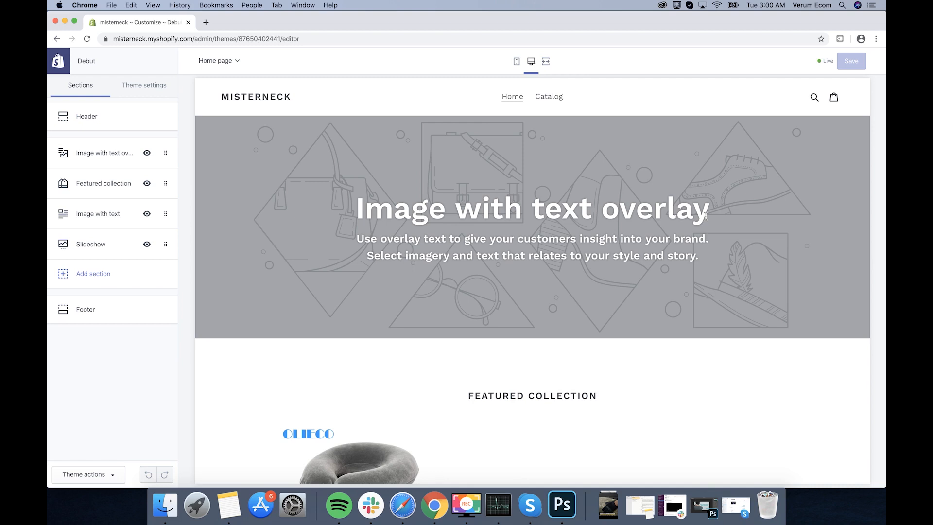
click(106, 127)
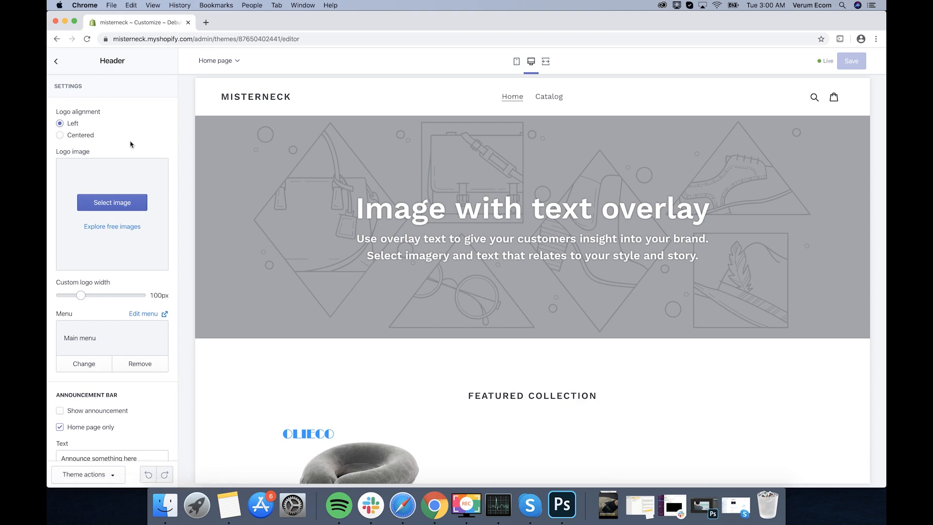
Step: Upload Logo Homepage.png from the Desktop's MisterNeck folder as the header logo image and set the custom logo width to 215px
scroll(129, 144, down, 1)
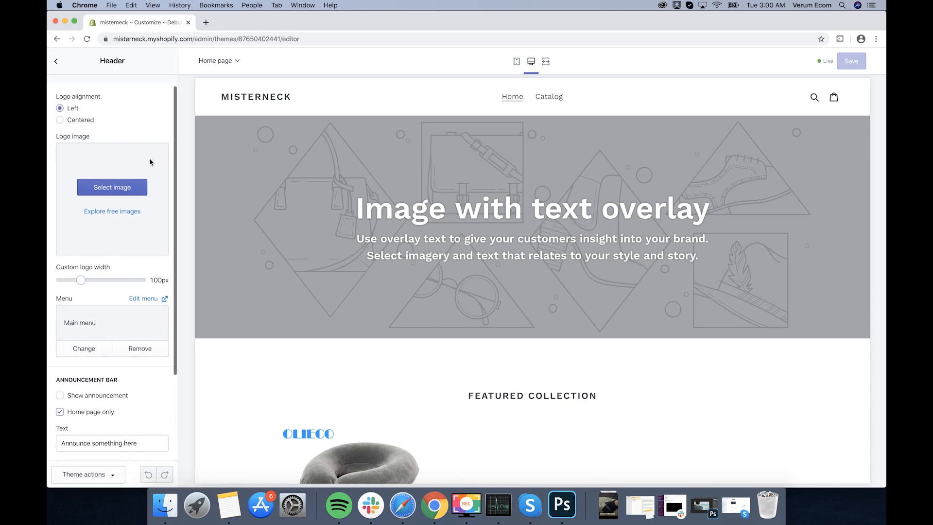
click(129, 189)
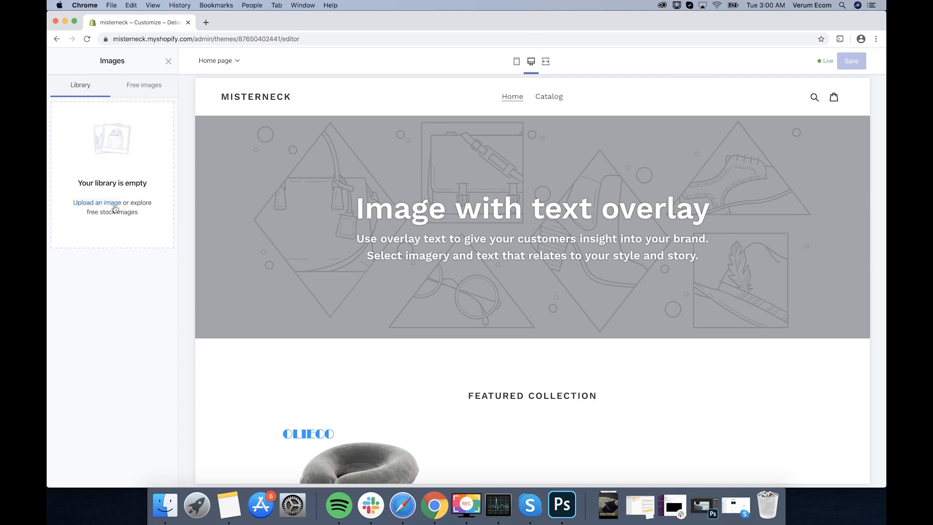
click(115, 167)
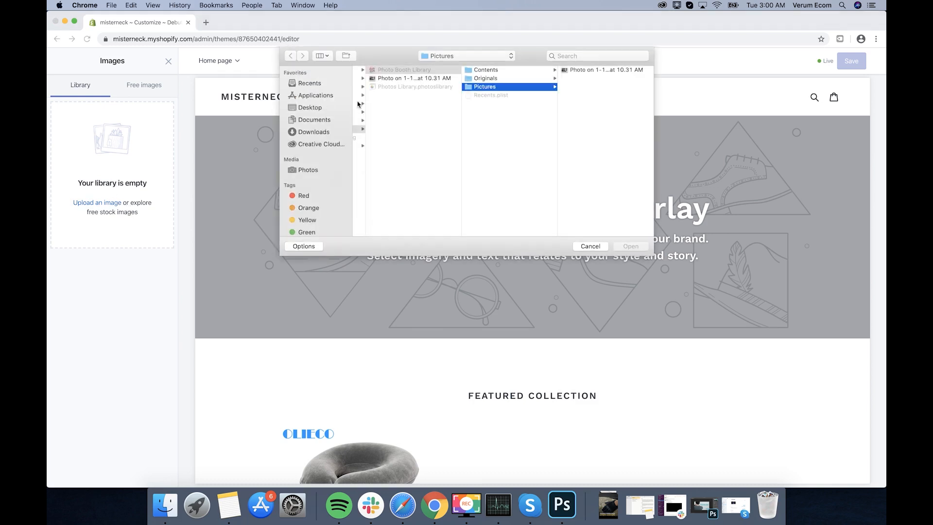
click(309, 108)
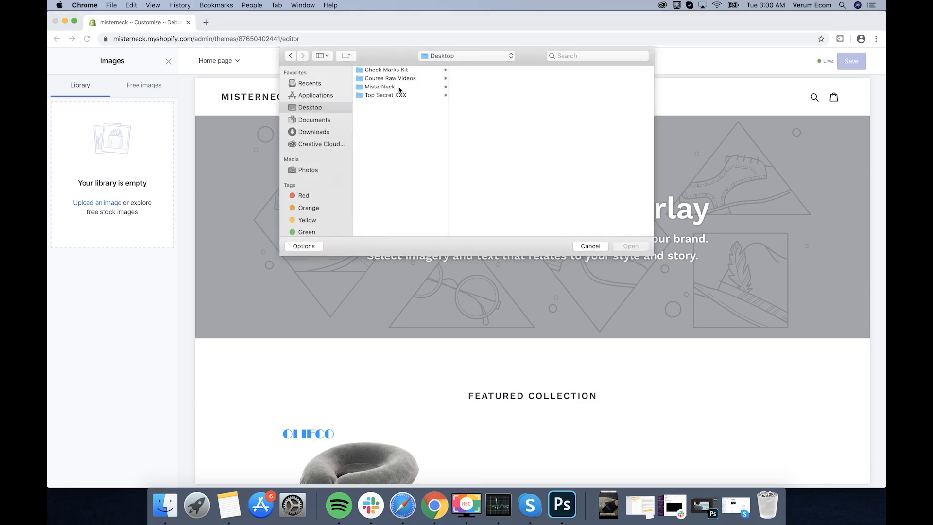
click(388, 89)
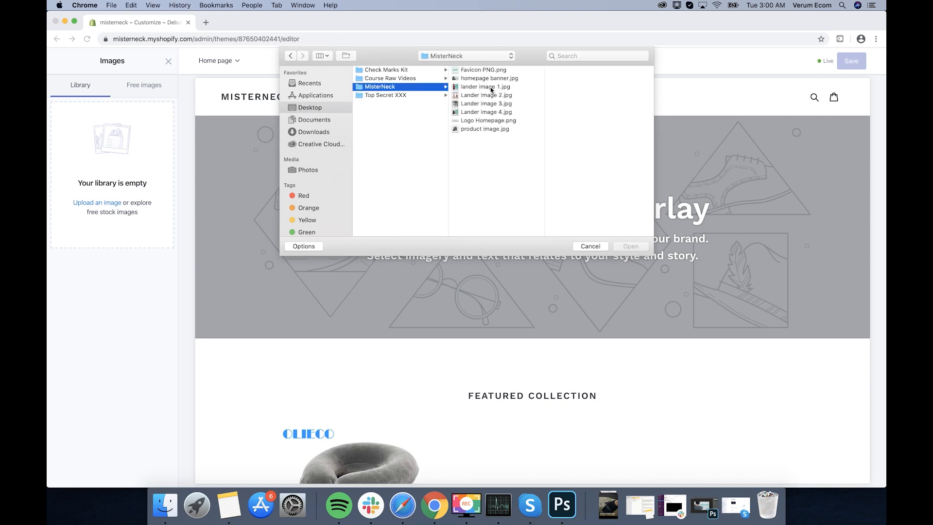
click(479, 122)
key(Return)
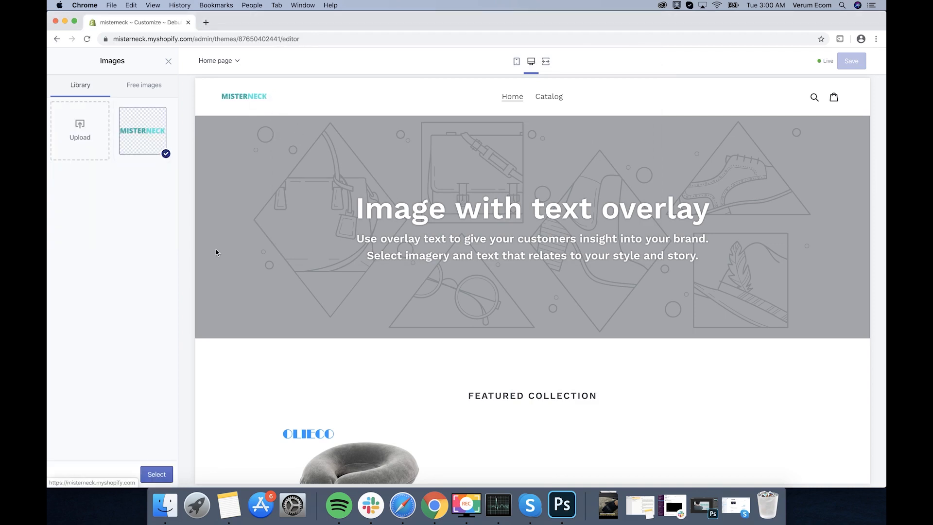
click(151, 475)
drag(80, 298, 127, 301)
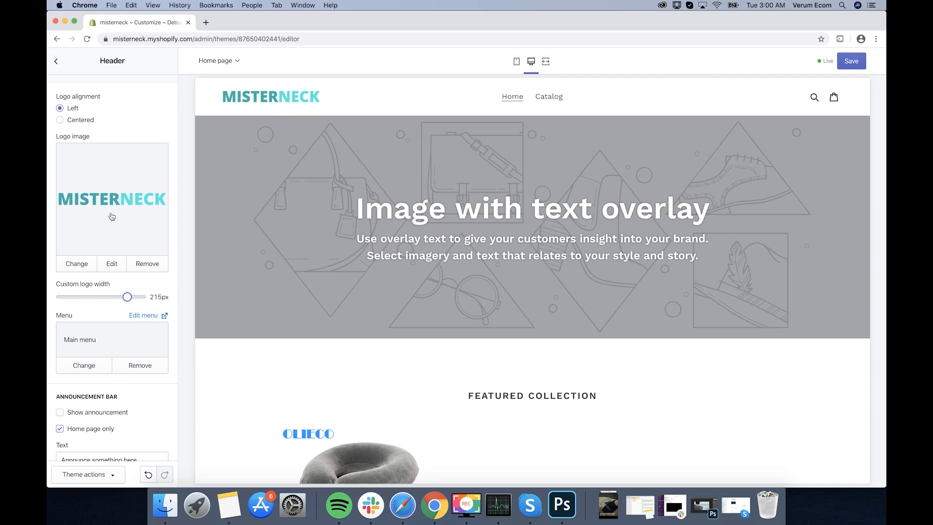
Step: Enable the header's announcement bar and turn off its restriction to the home page only
scroll(110, 214, down, 3)
scroll(110, 221, down, 5)
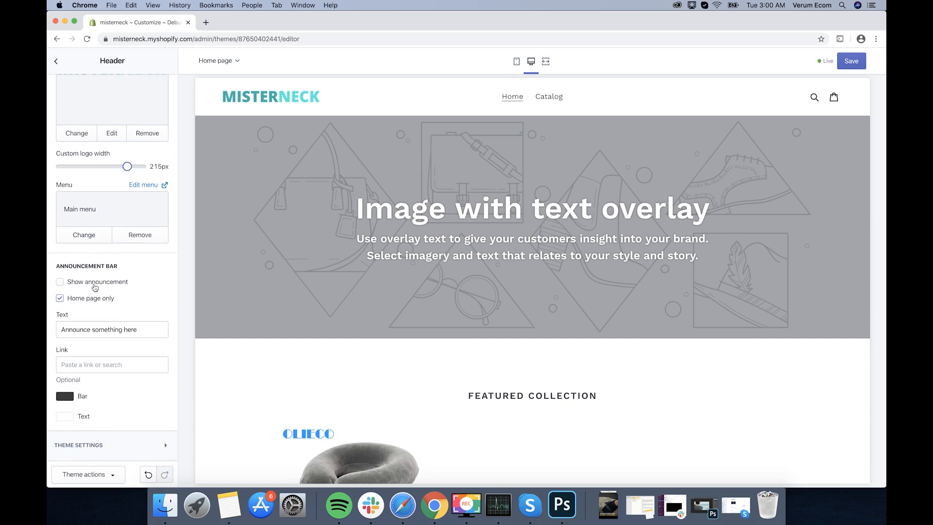
click(95, 283)
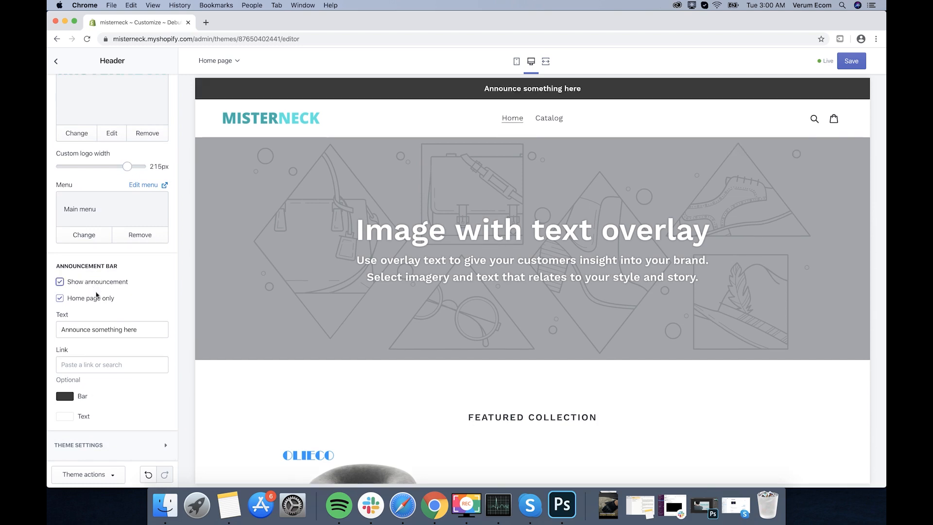
click(97, 300)
Step: Replace the announcement bar text with "50% OFF + Free Shipping Worldwide"
triple_click(126, 328)
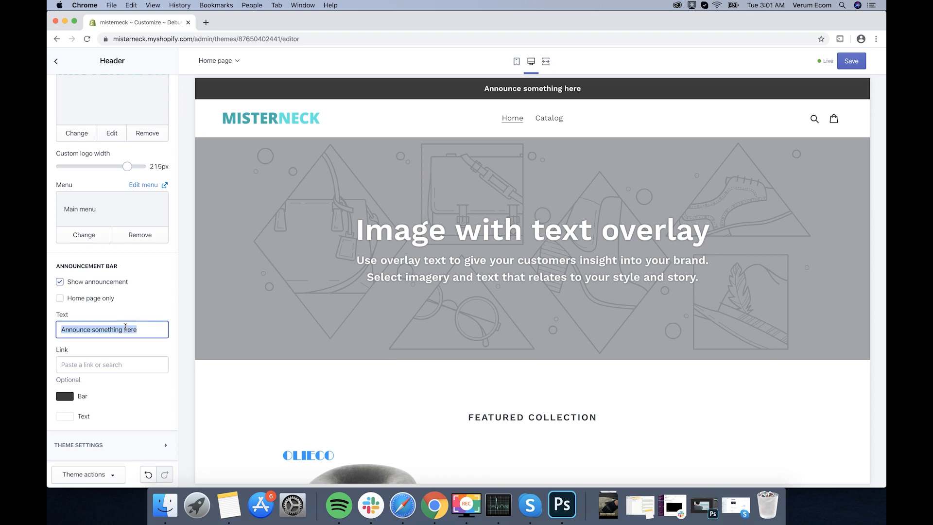
text(50% OFF)
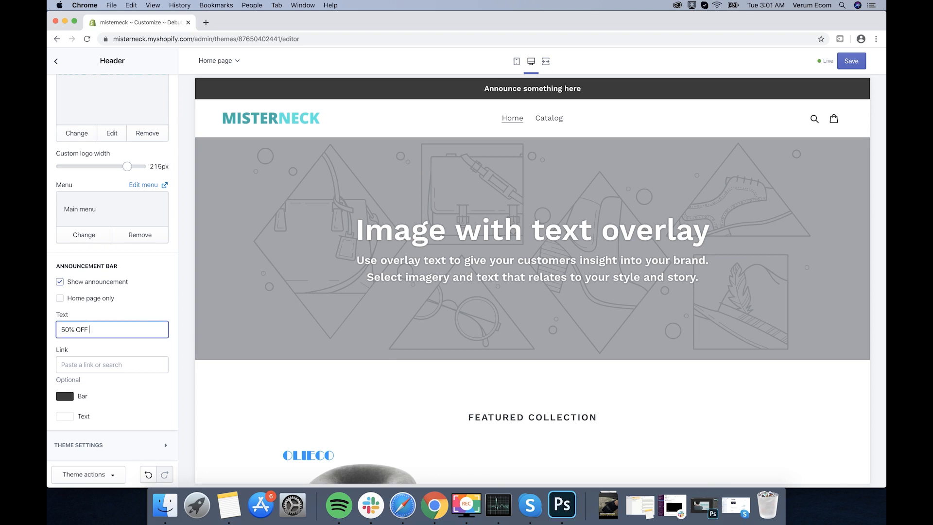
text( + Free Shipping Worldwide)
click(162, 305)
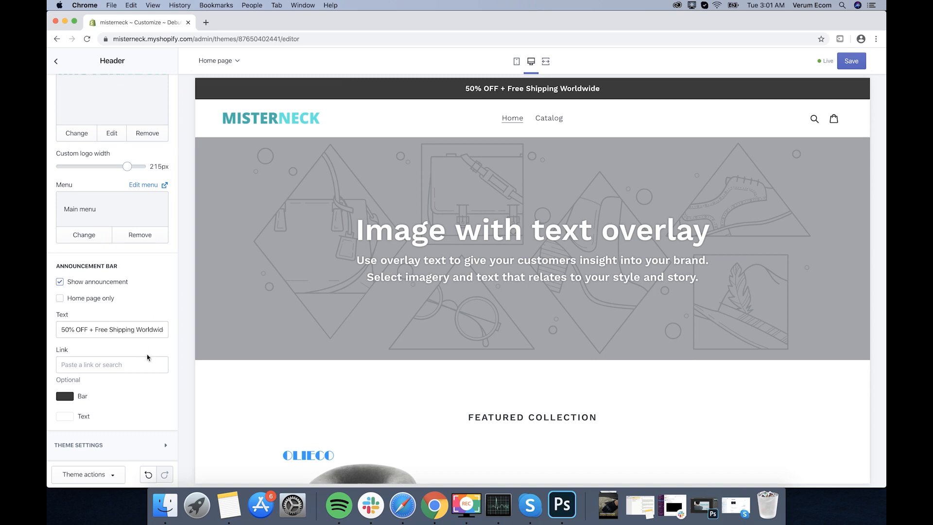
Step: Link the announcement bar to the Neck Traction Device product
click(112, 364)
click(121, 260)
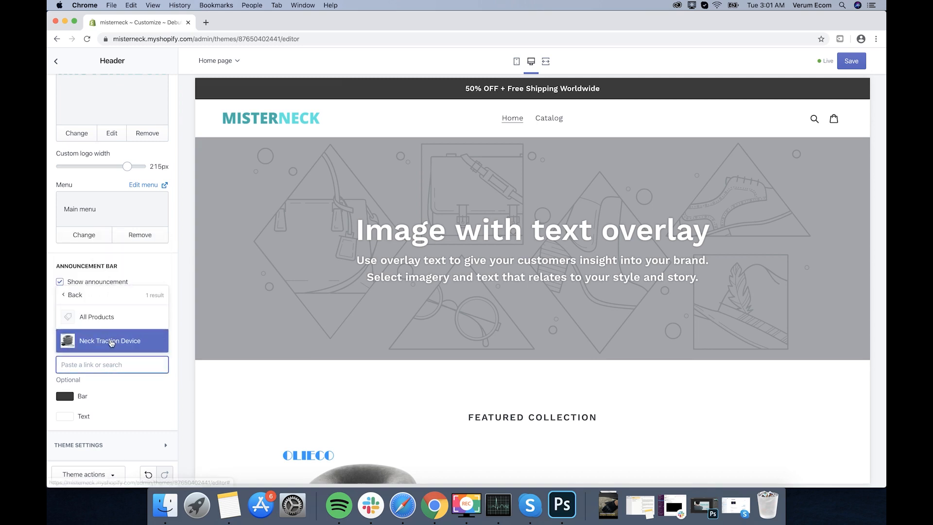
click(110, 340)
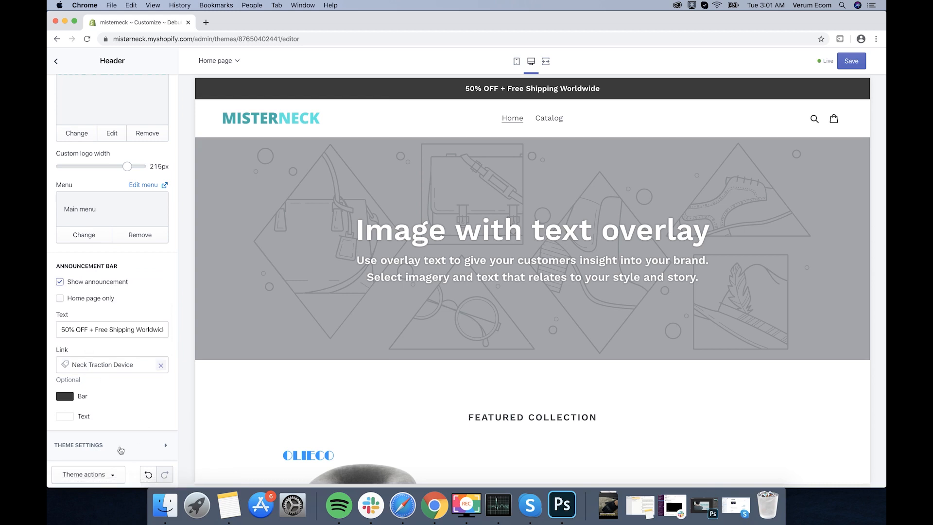
Step: Examine the social media link fields in the header's theme settings and the page preview down to the footer, and return to the section list
click(109, 445)
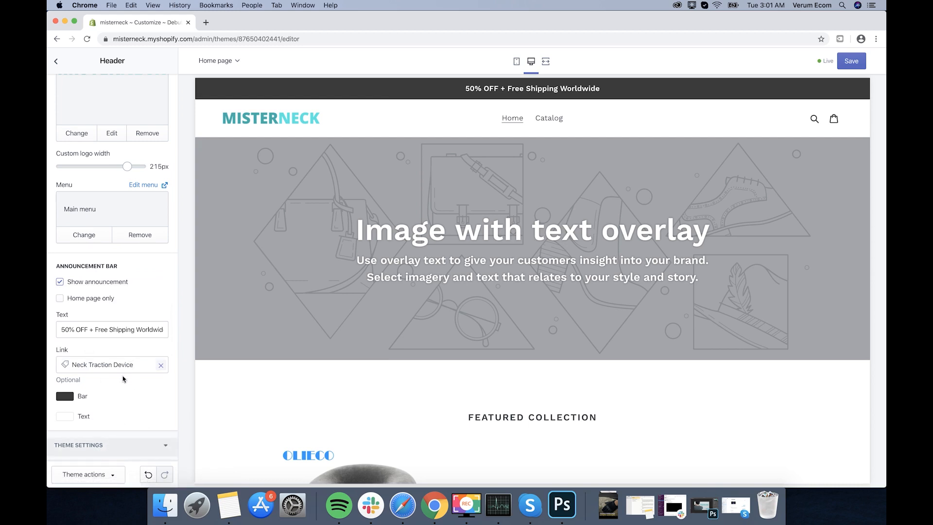
scroll(123, 379, down, 8)
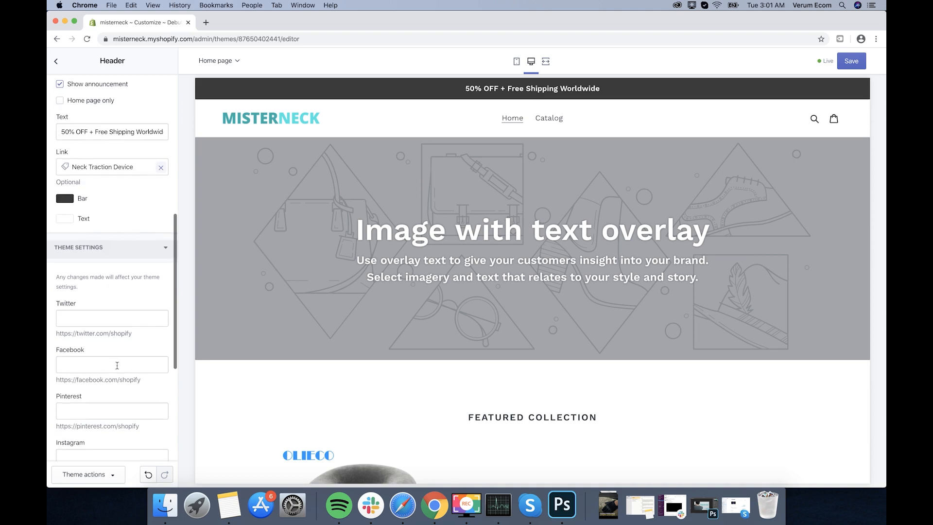
scroll(118, 365, down, 10)
scroll(118, 366, up, 4)
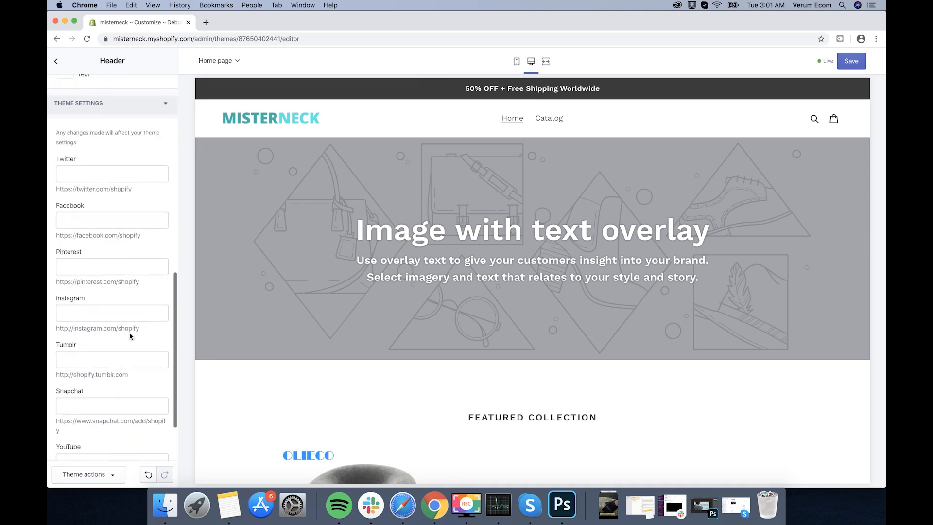
scroll(130, 335, up, 1)
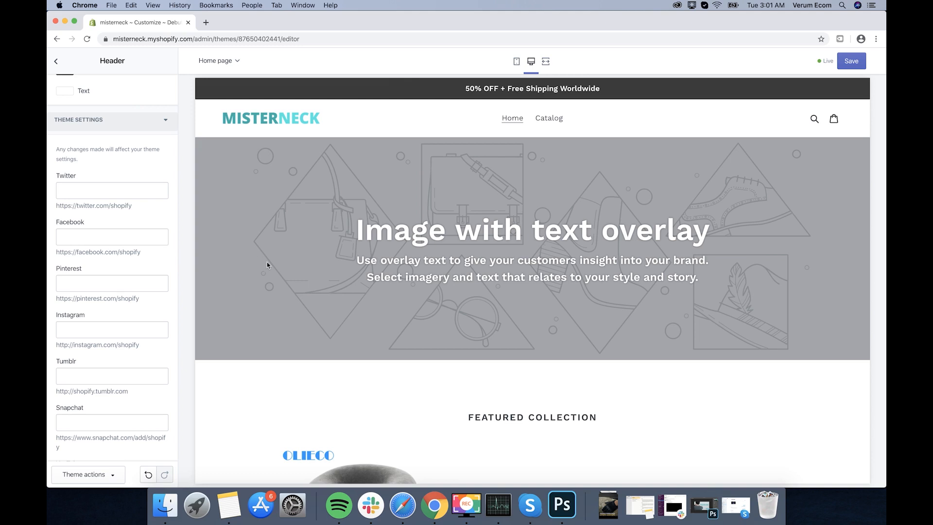
scroll(281, 270, down, 20)
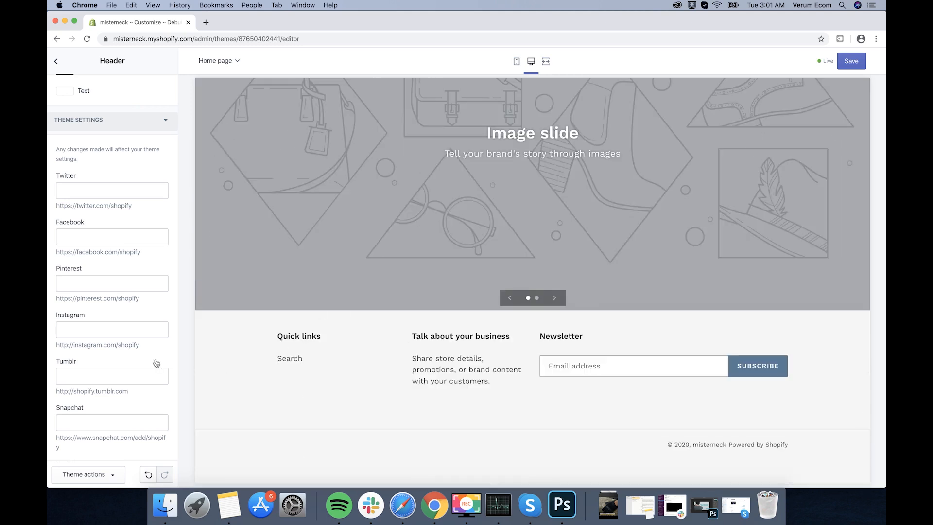
scroll(155, 362, up, 1)
scroll(119, 311, down, 1)
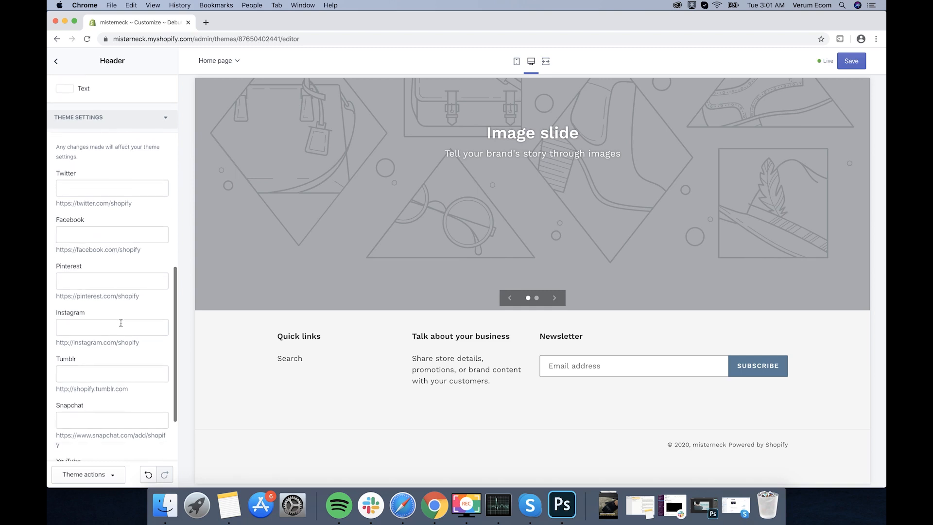
scroll(119, 326, down, 3)
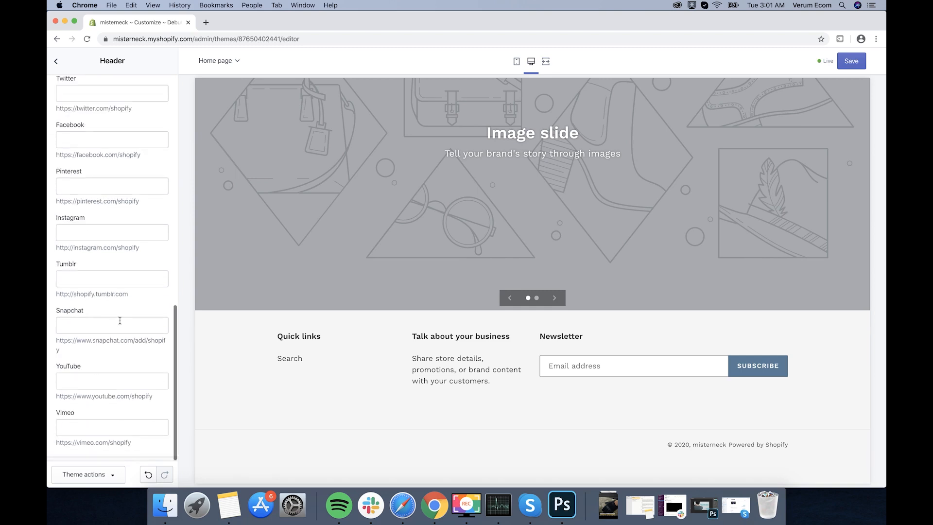
scroll(119, 318, up, 3)
scroll(119, 318, down, 6)
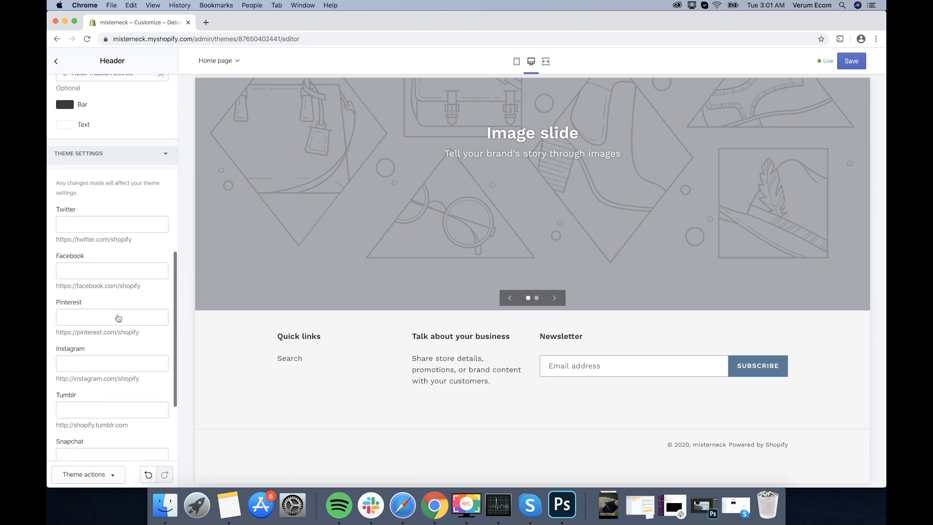
scroll(118, 318, up, 10)
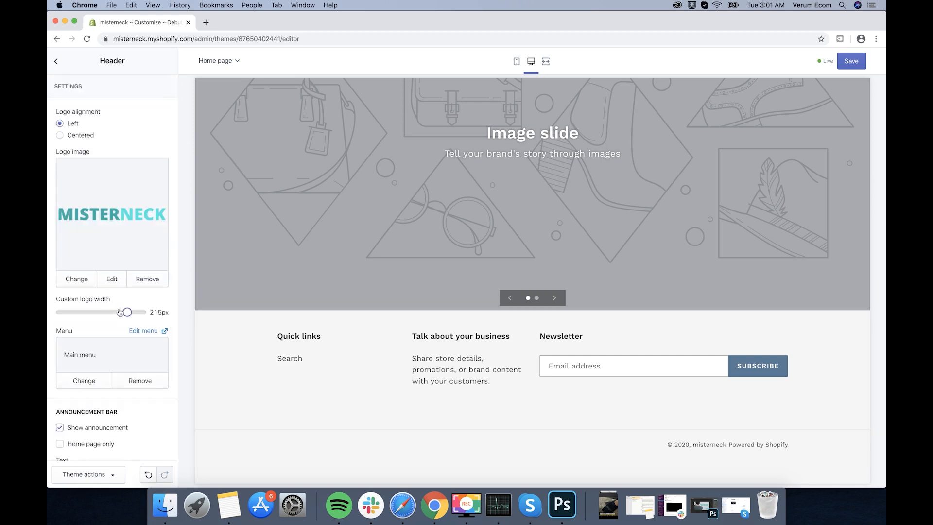
click(56, 62)
scroll(253, 210, up, 15)
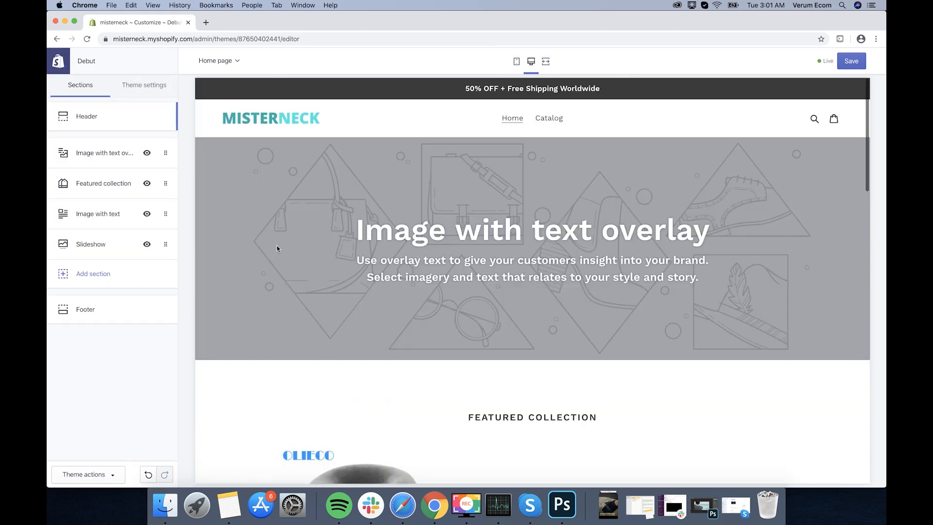
Step: Upload homepage banner.jpg from the MisterNeck folder as the image of the Image with text overlay section
click(100, 154)
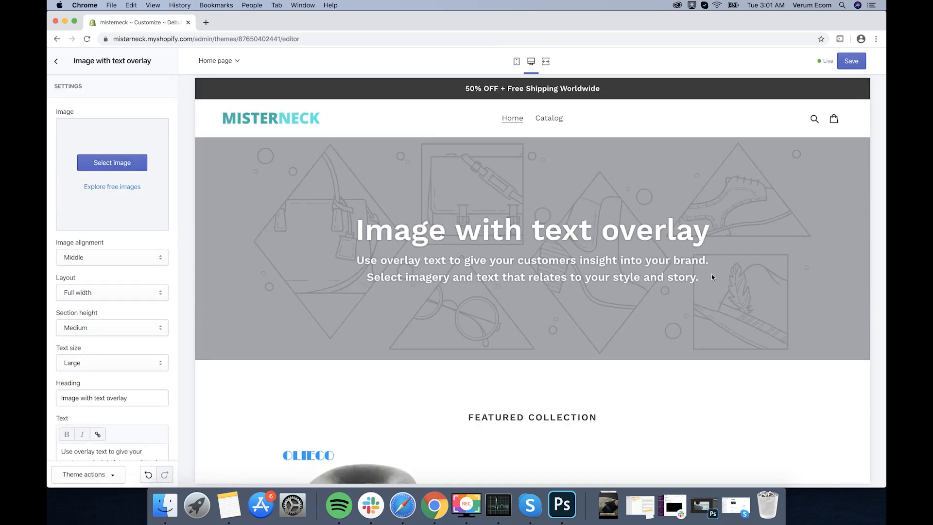
click(129, 168)
click(80, 141)
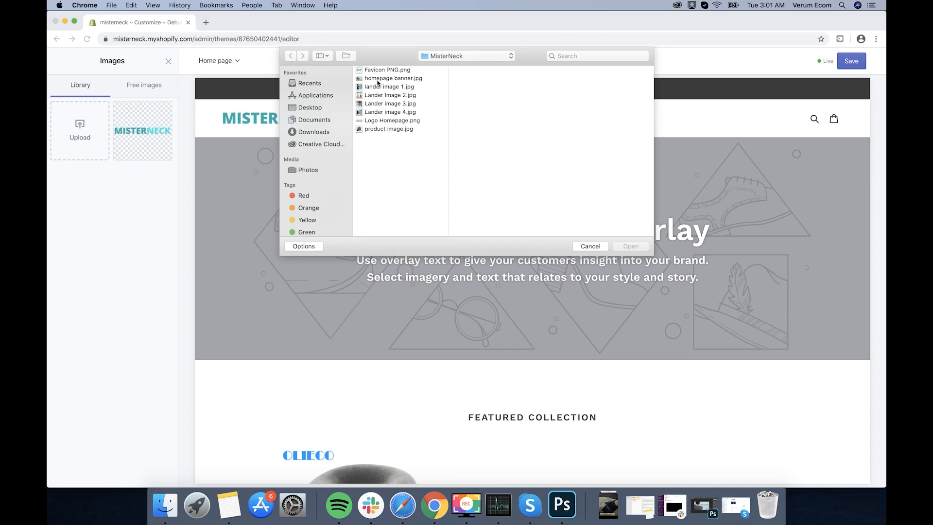
double_click(384, 78)
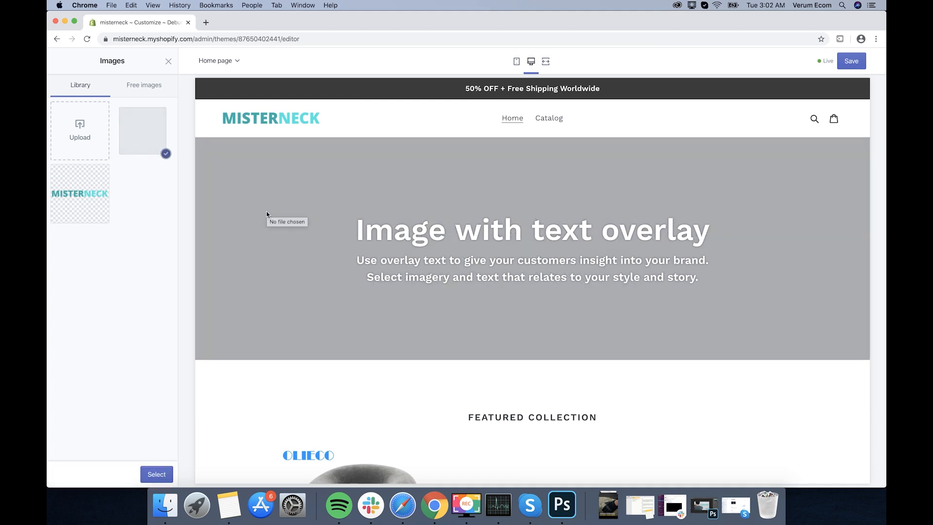
click(157, 474)
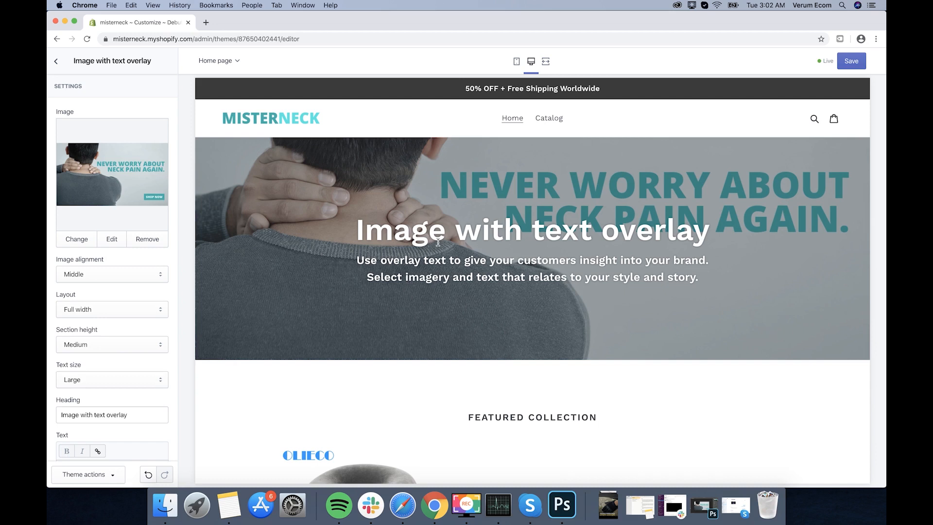
Step: Set the section height of the Image with text overlay banner to Extra Large and check it in the preview
click(124, 344)
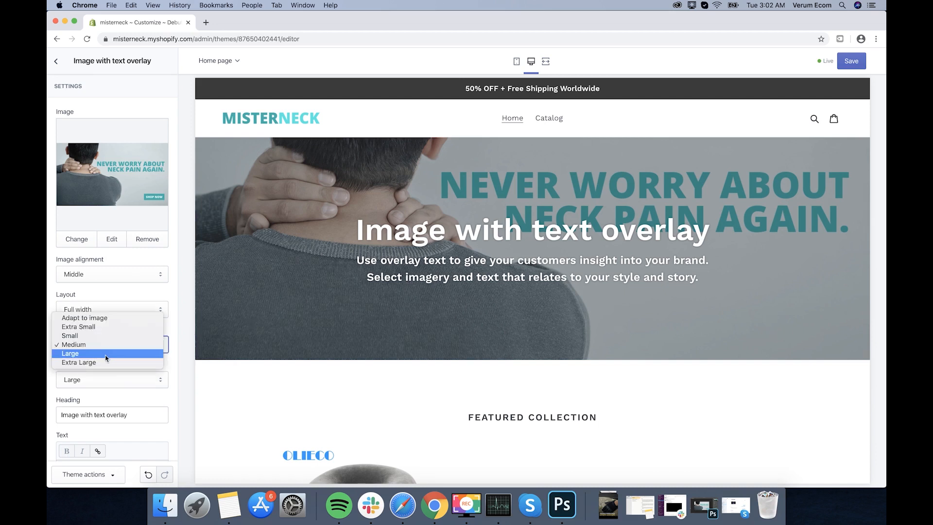
click(105, 354)
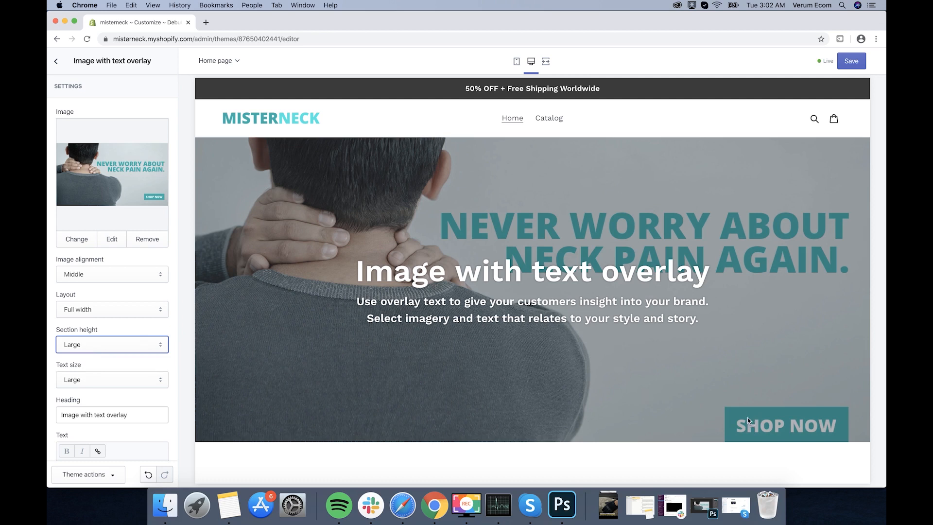
click(146, 347)
click(126, 357)
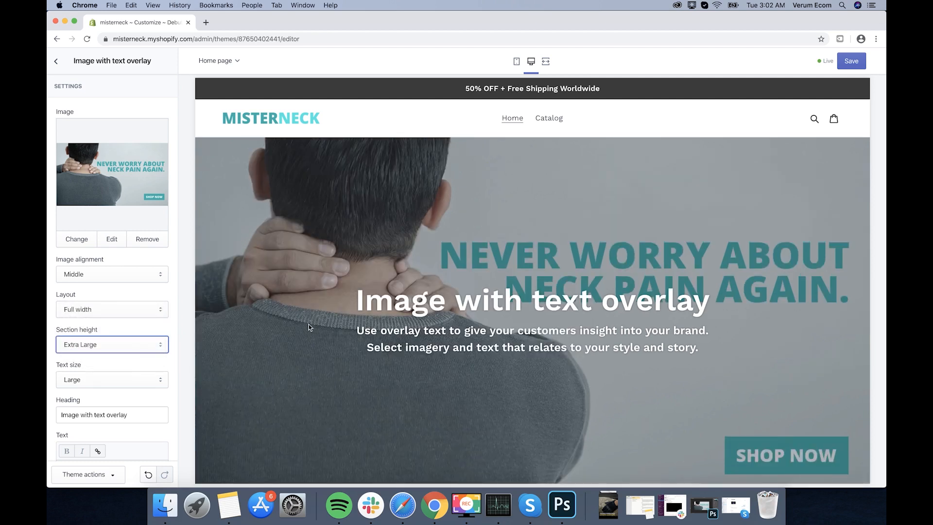
scroll(320, 321, down, 1)
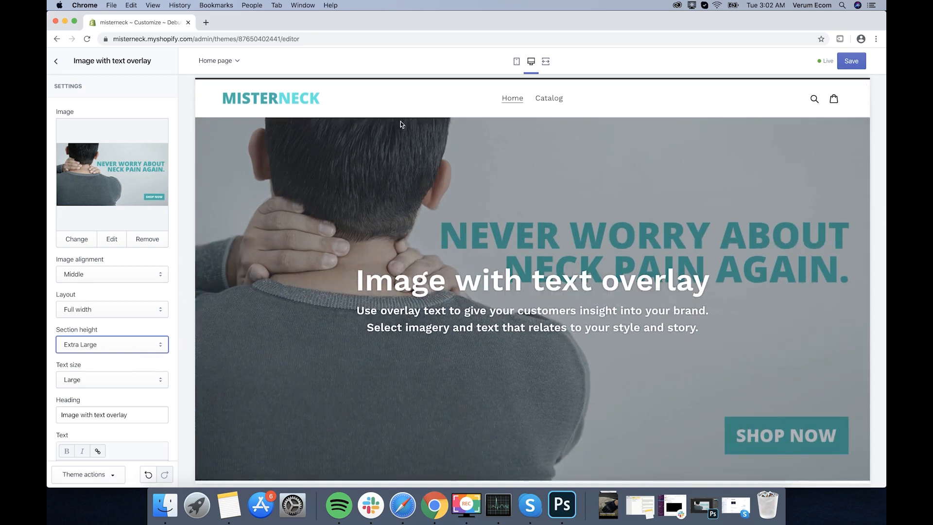
Step: Clear the placeholder heading and text of the Image with text overlay banner
scroll(121, 367, down, 2)
scroll(116, 361, down, 1)
drag(141, 354, 50, 359)
key(BackSpace)
scroll(129, 379, down, 1)
click(119, 404)
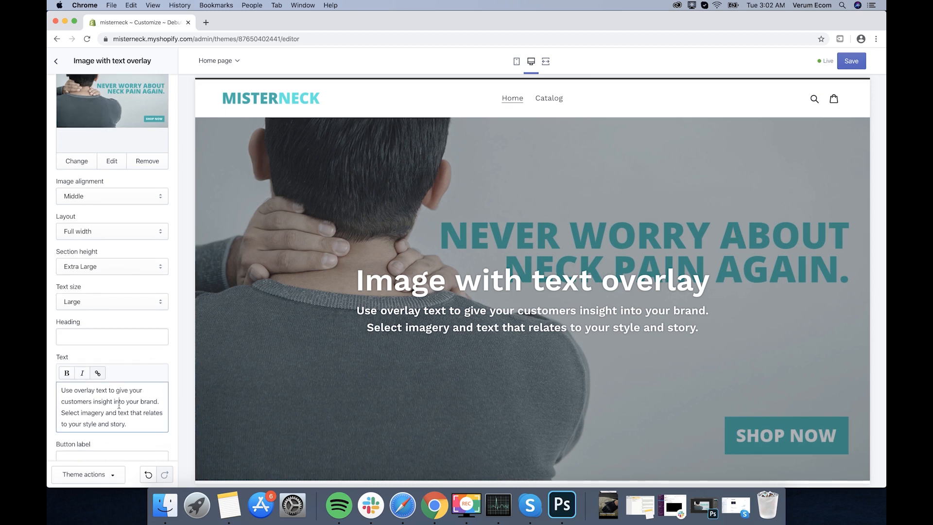
key(cmd+a)
key(BackSpace)
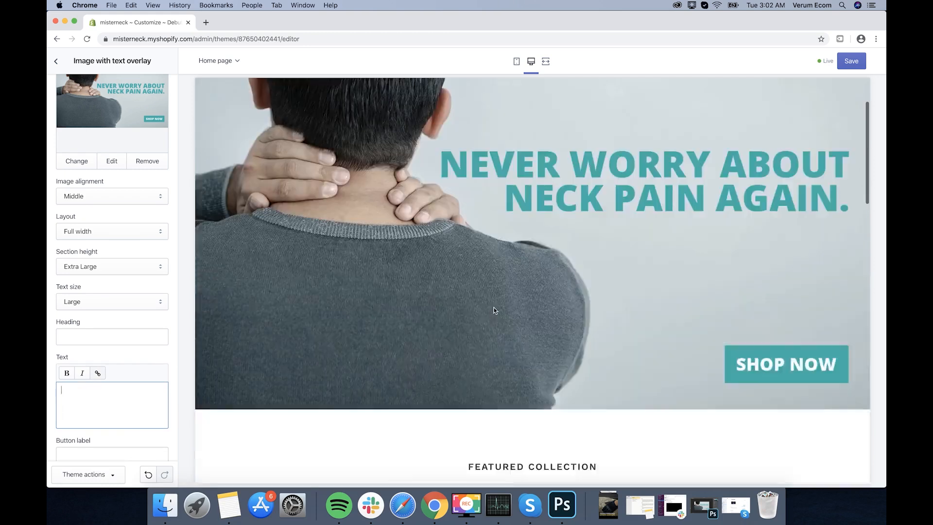
Step: Link the Image with text overlay banner's button to the Neck Traction Device product and check the banner in the preview
scroll(140, 343, down, 4)
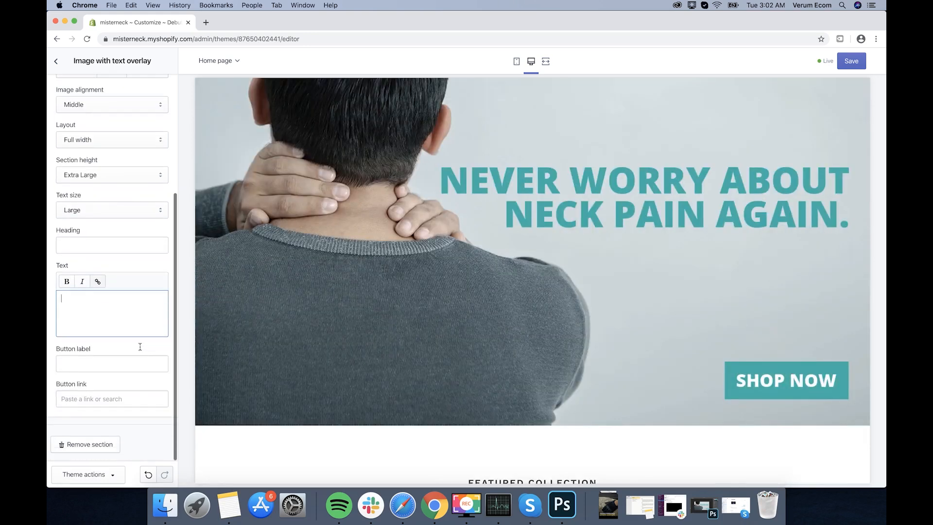
click(107, 398)
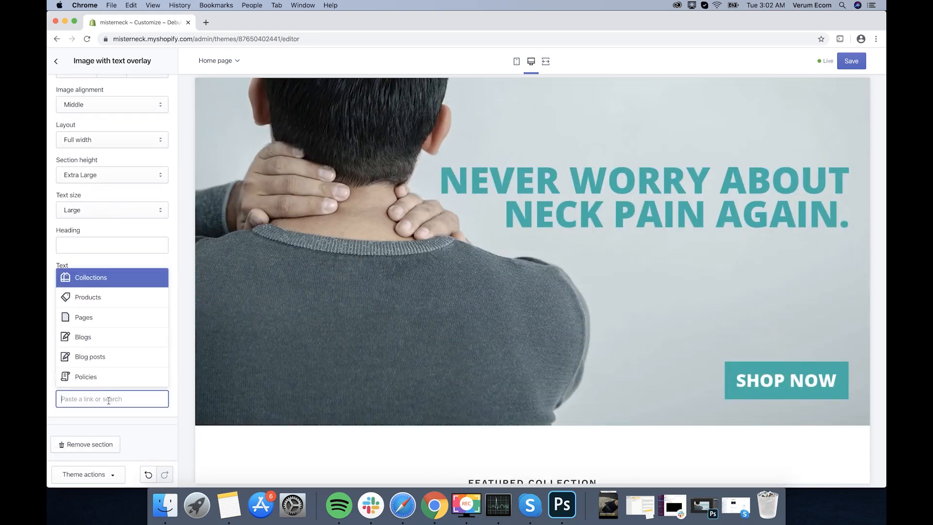
click(88, 301)
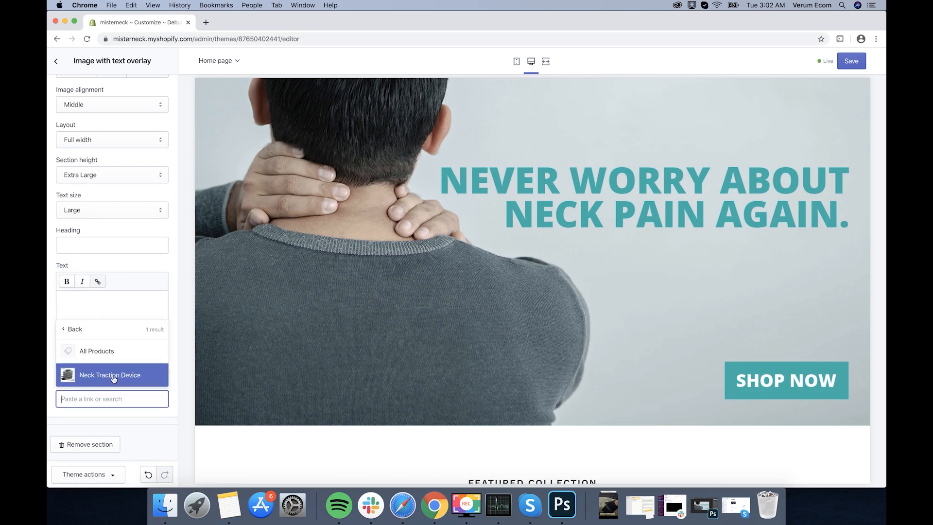
click(113, 378)
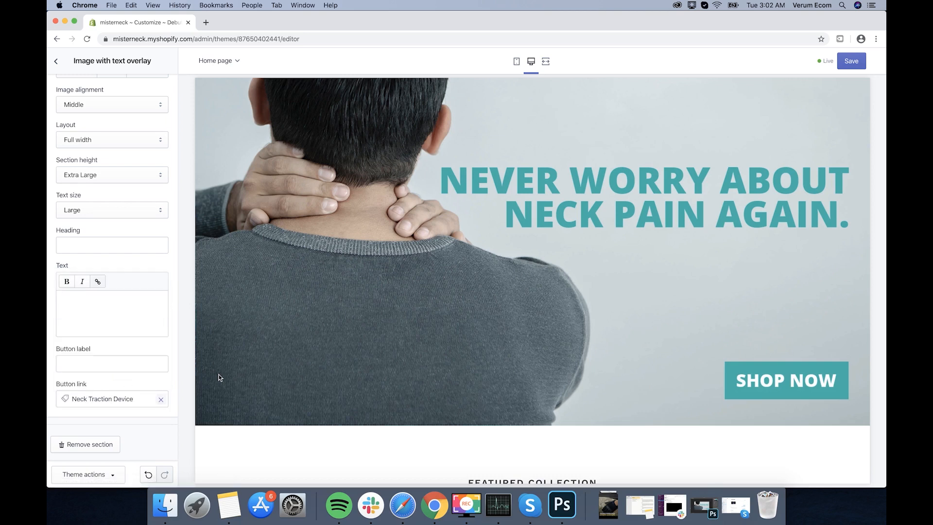
scroll(320, 380, down, 3)
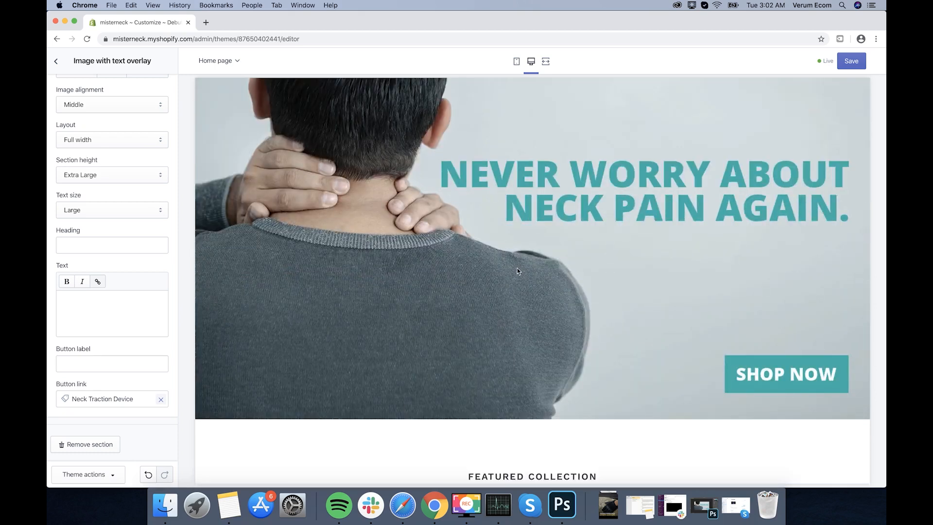
scroll(665, 293, up, 3)
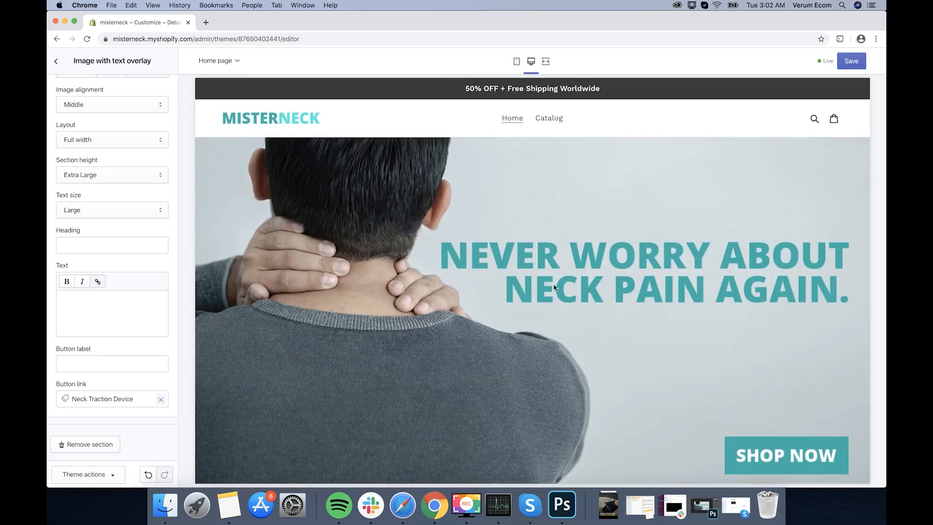
Step: Remove the Featured collection section from the home page and review the remaining layout
scroll(485, 341, down, 15)
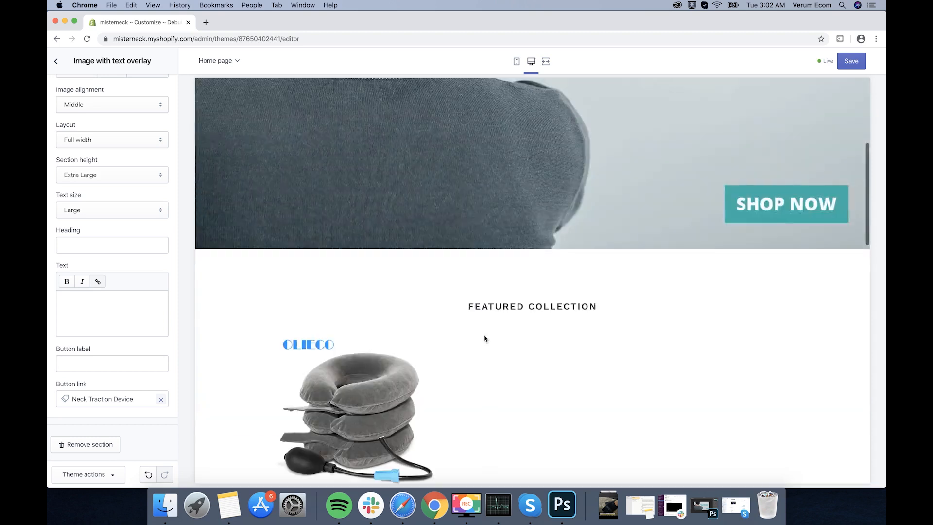
scroll(114, 213, up, 2)
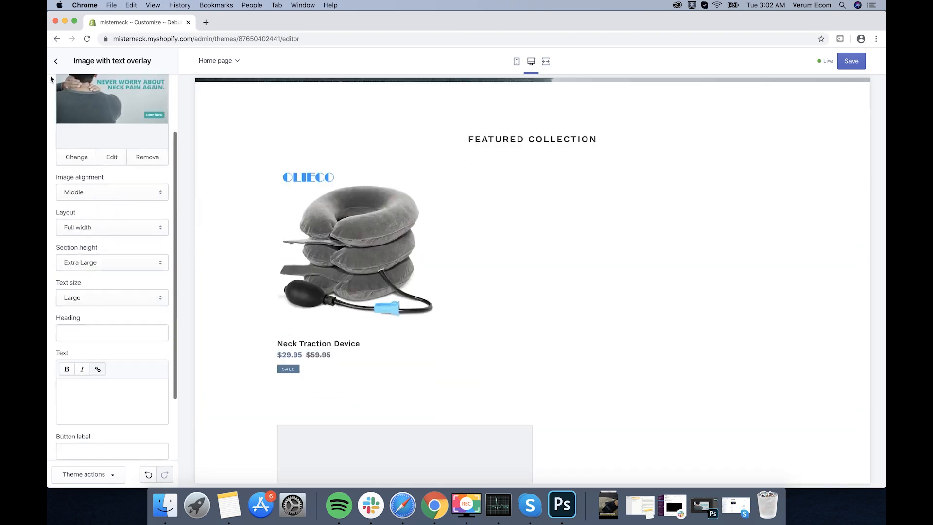
click(54, 61)
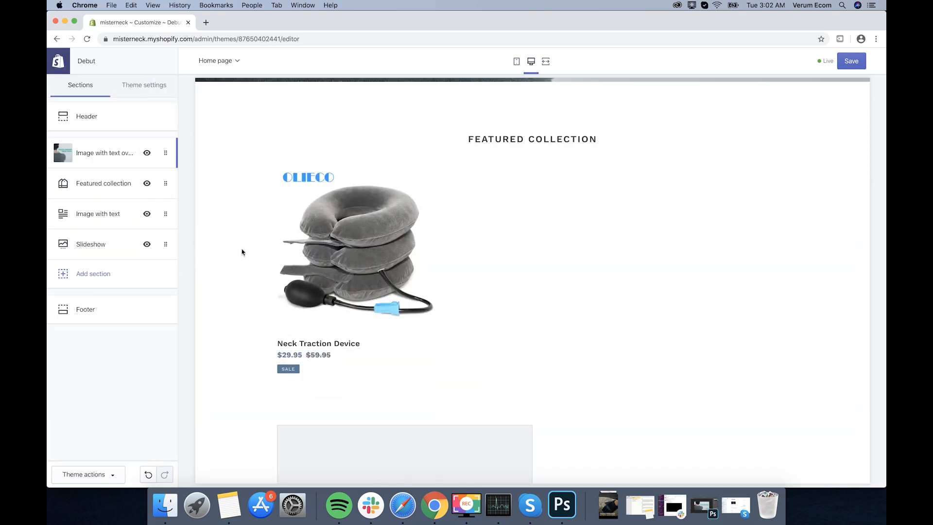
click(92, 189)
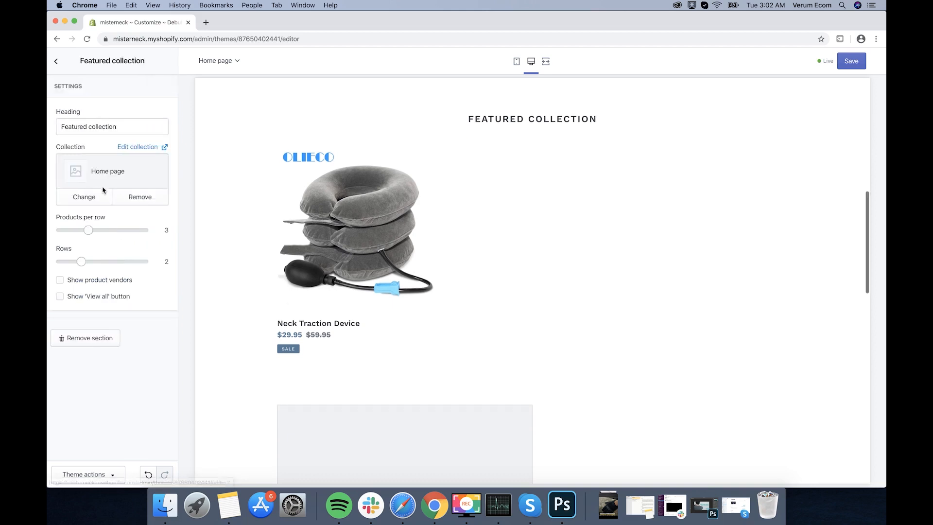
click(85, 339)
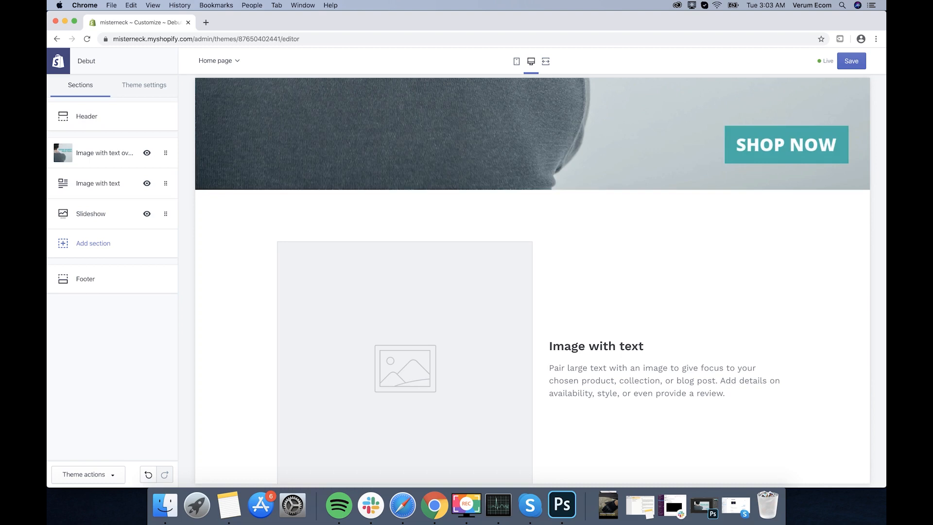
scroll(412, 302, up, 5)
scroll(412, 291, down, 3)
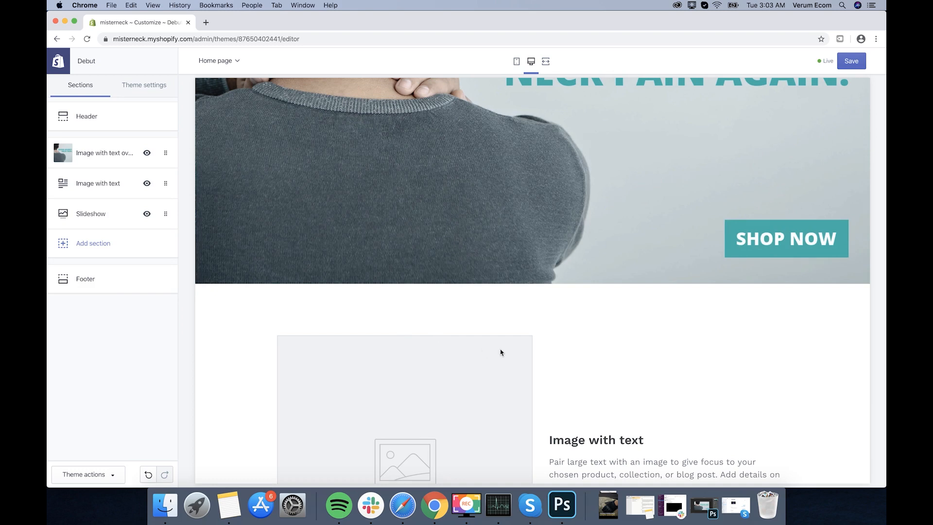
Step: Switch to the Store Copy document in Safari and find the How Does It Work? section
click(399, 508)
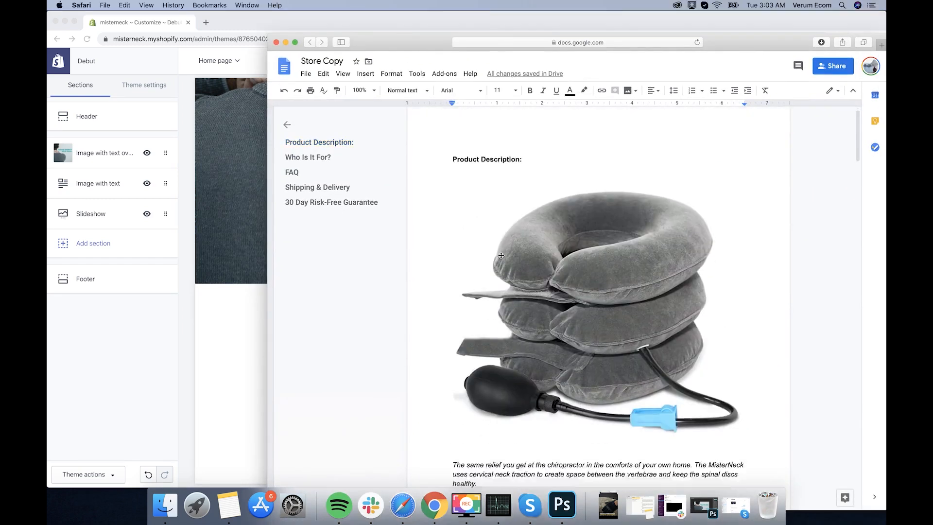
scroll(501, 255, down, 20)
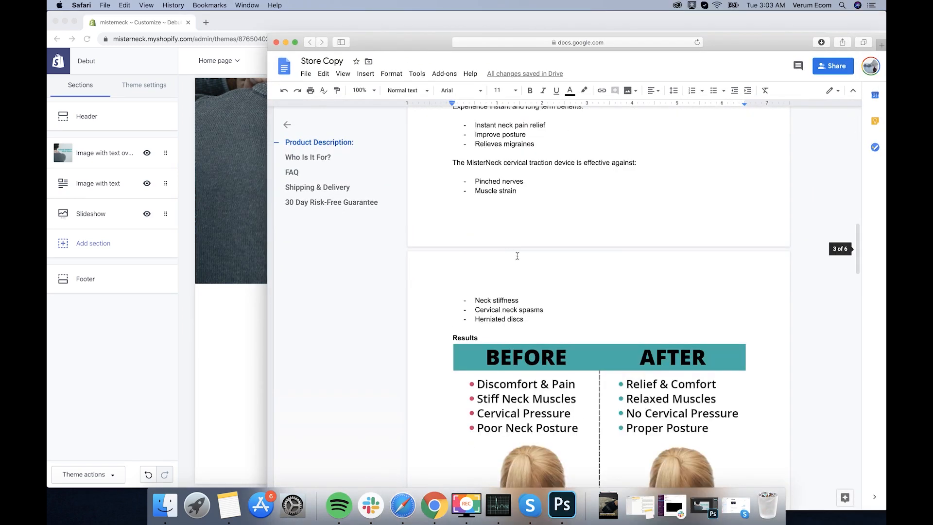
scroll(516, 256, down, 5)
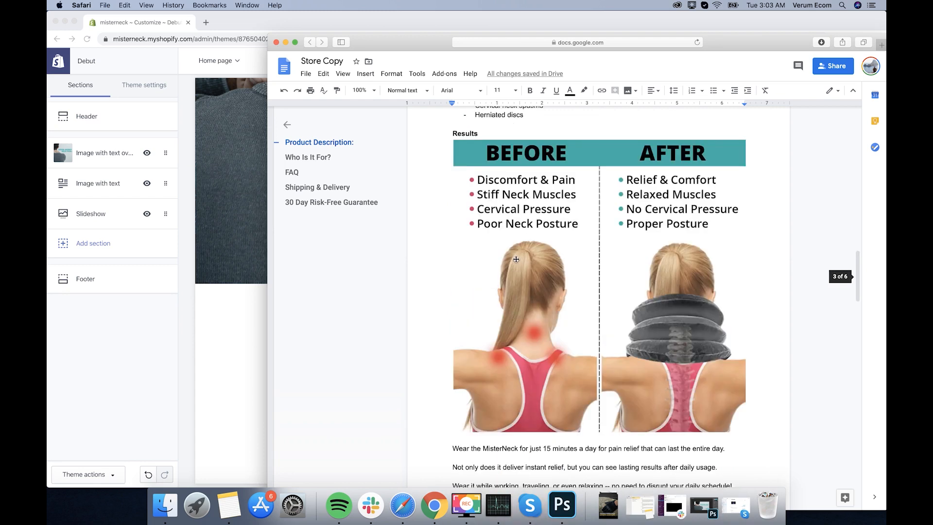
scroll(516, 259, down, 15)
scroll(510, 232, up, 3)
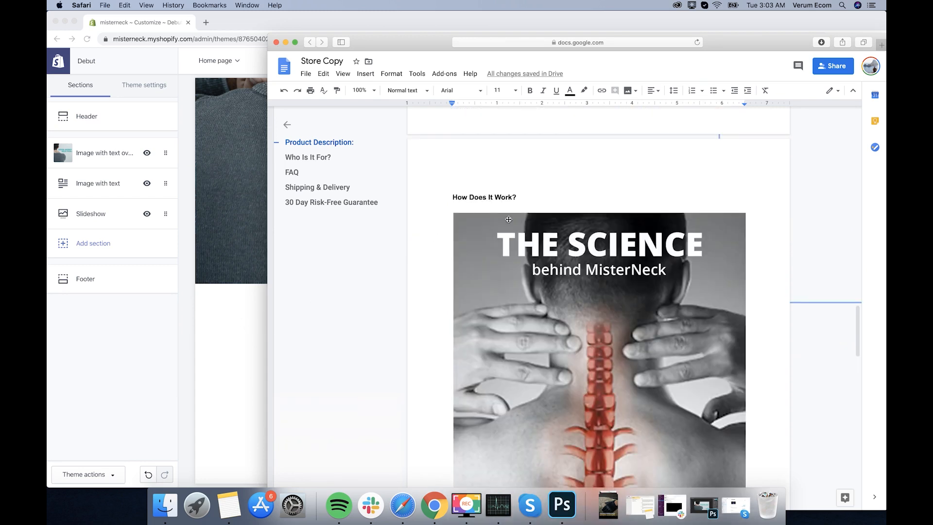
drag(408, 48, 417, 41)
scroll(555, 249, down, 6)
scroll(556, 246, down, 1)
scroll(556, 247, up, 4)
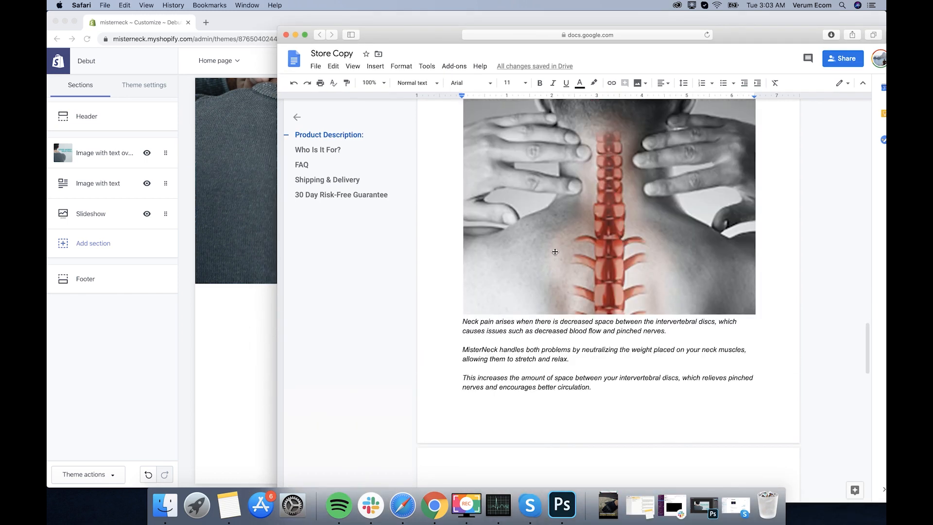
Step: Copy the four explanatory paragraphs below the How Does It Work? image and move the document window out of the way
scroll(552, 252, down, 4)
drag(459, 240, 605, 317)
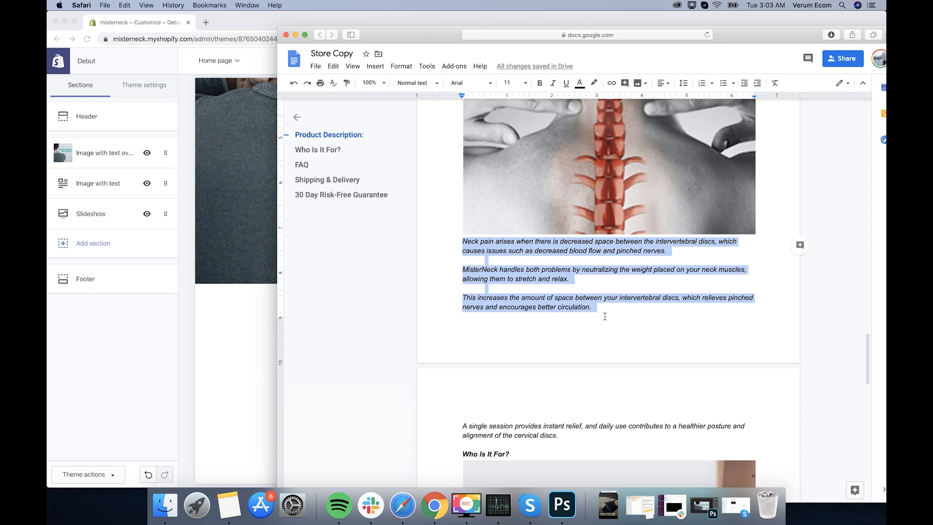
click(576, 425)
drag(571, 435, 453, 243)
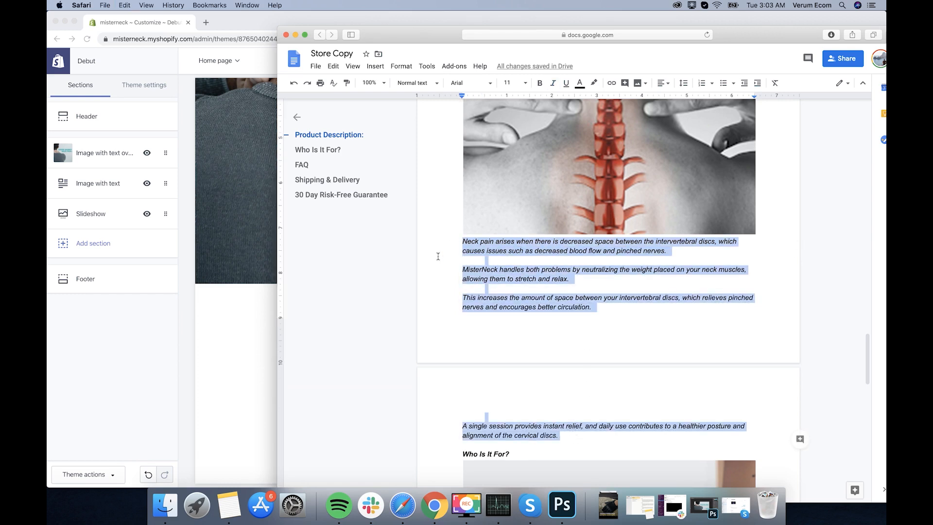
drag(422, 40, 886, 29)
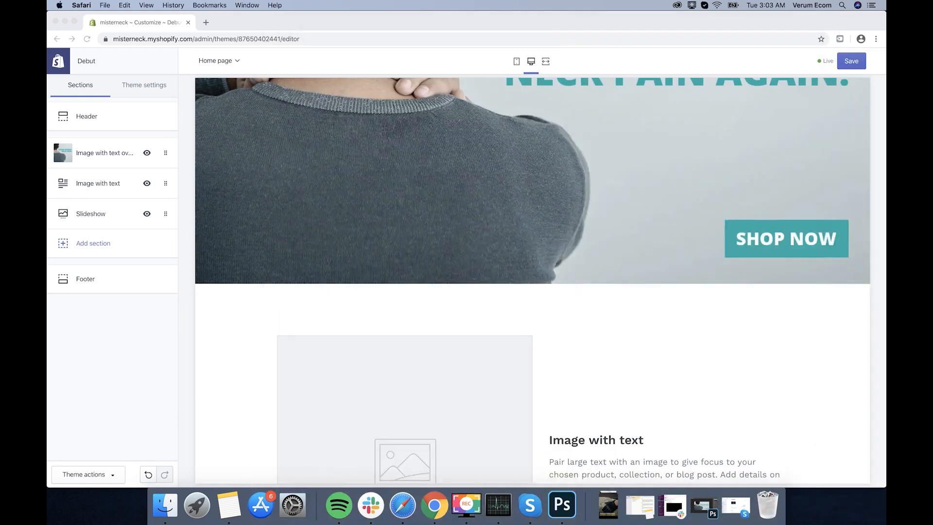
Step: Set the heading of the Image with text section to "How Does It Work?"
scroll(510, 237, down, 2)
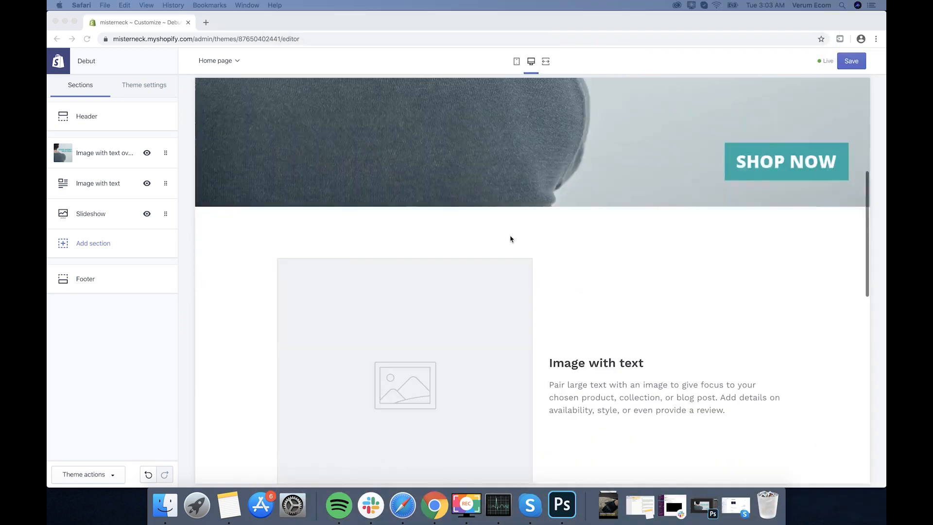
click(108, 184)
drag(110, 287, 50, 292)
text(How Does It Work?)
Step: Replace the section's placeholder text with the paragraphs copied from the Store Copy document
triple_click(81, 348)
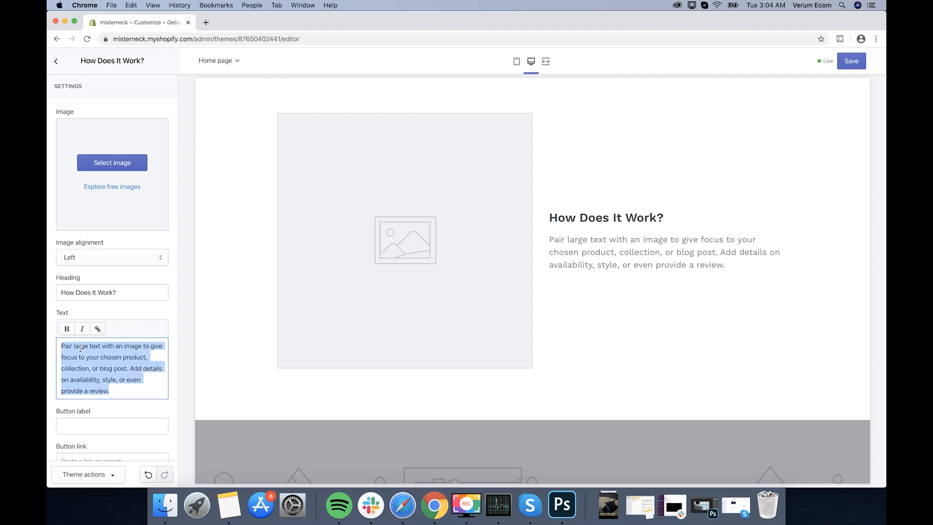
key(super+v)
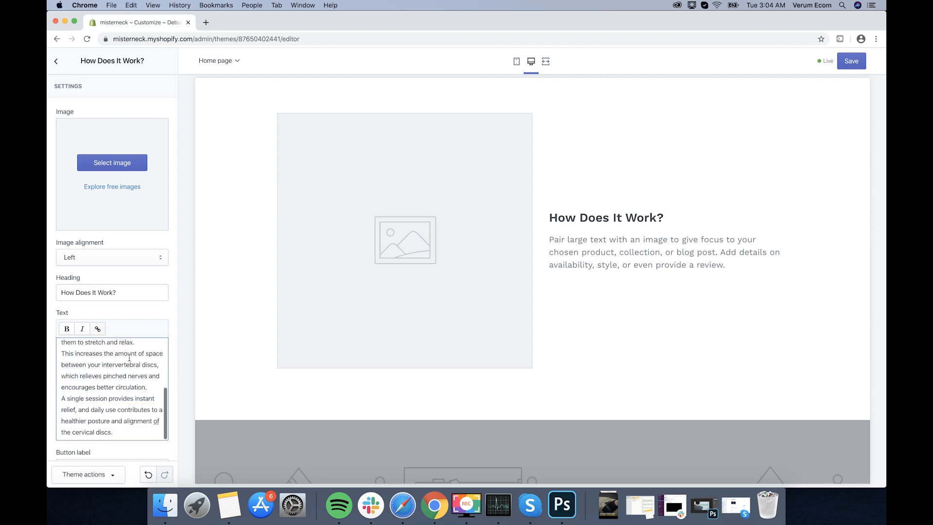
click(160, 236)
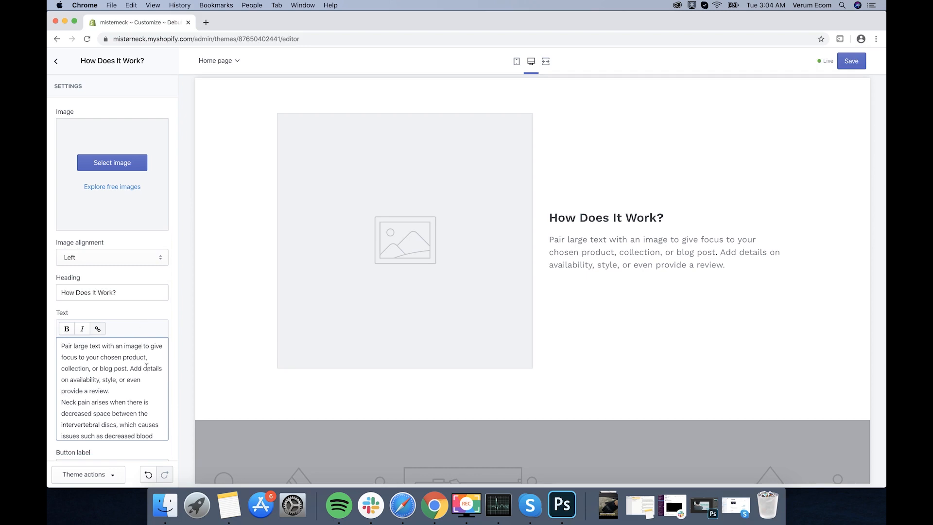
key(super+a)
key(BackSpace)
key(super+v)
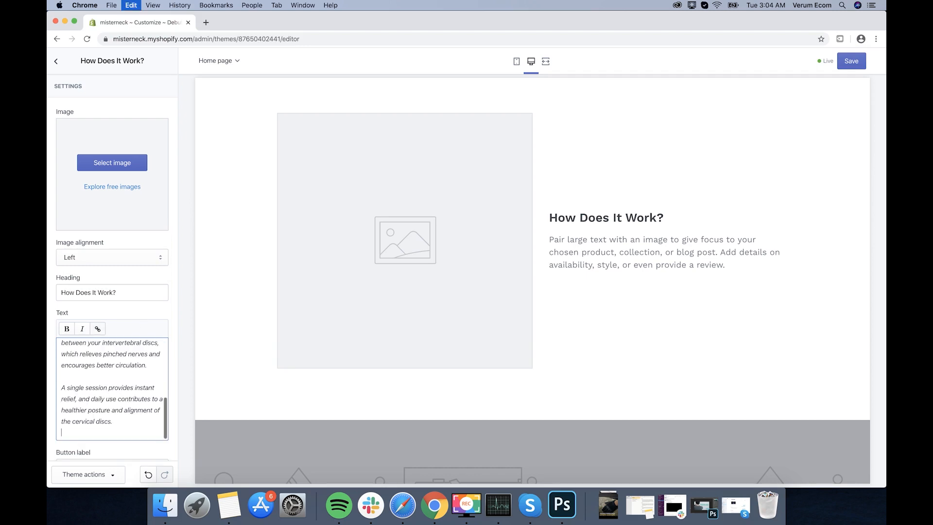
Step: Remove the italic formatting from all of the How Does It Work? text and check it in the preview
click(111, 431)
key(super+a)
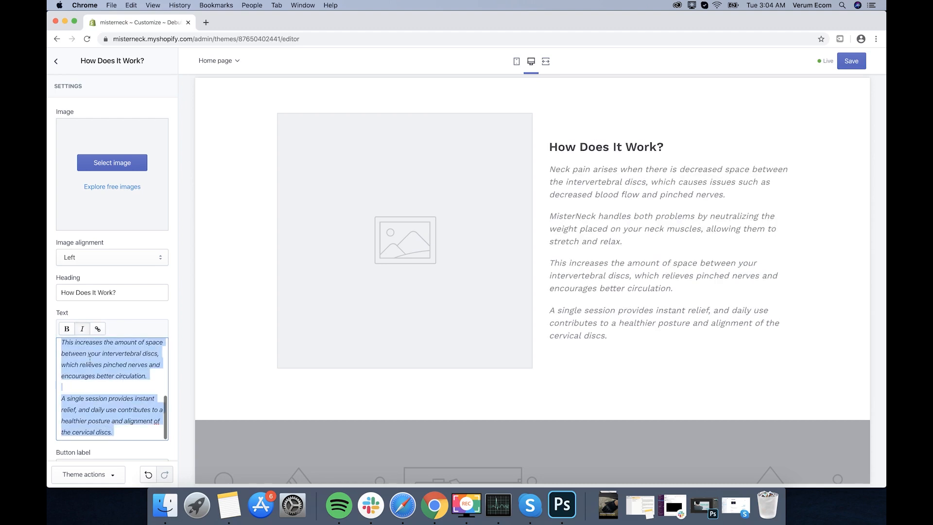
click(83, 330)
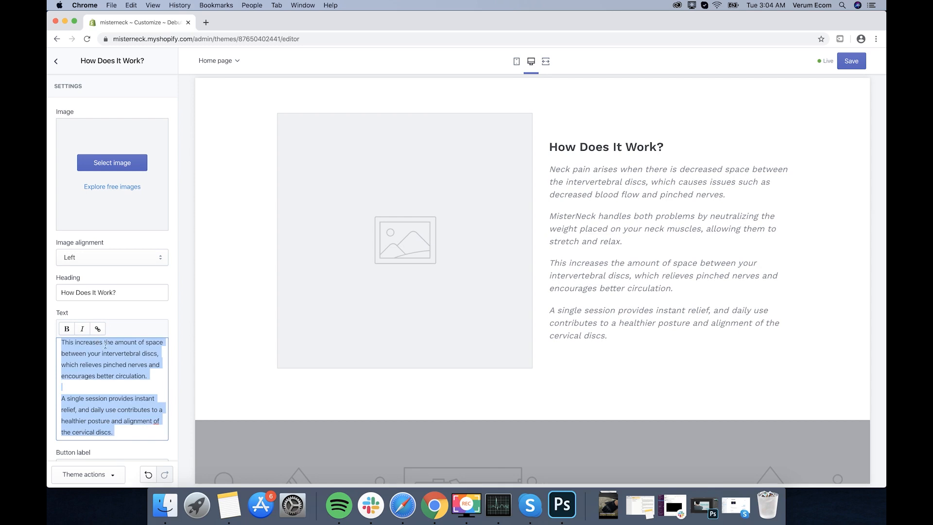
click(617, 198)
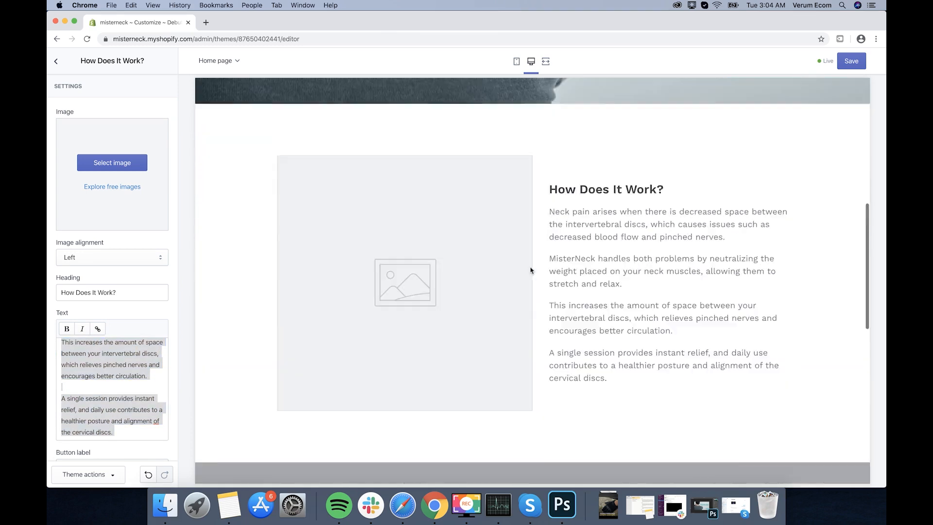
scroll(439, 322, down, 2)
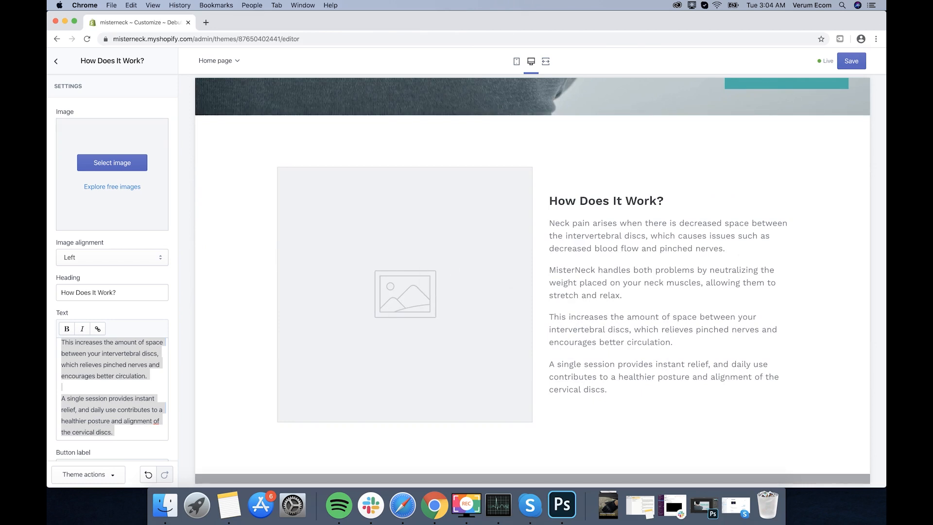
Step: Upload Lander image 3.jpg from the MisterNeck folder as the How Does It Work? section's image and check the preview
click(140, 170)
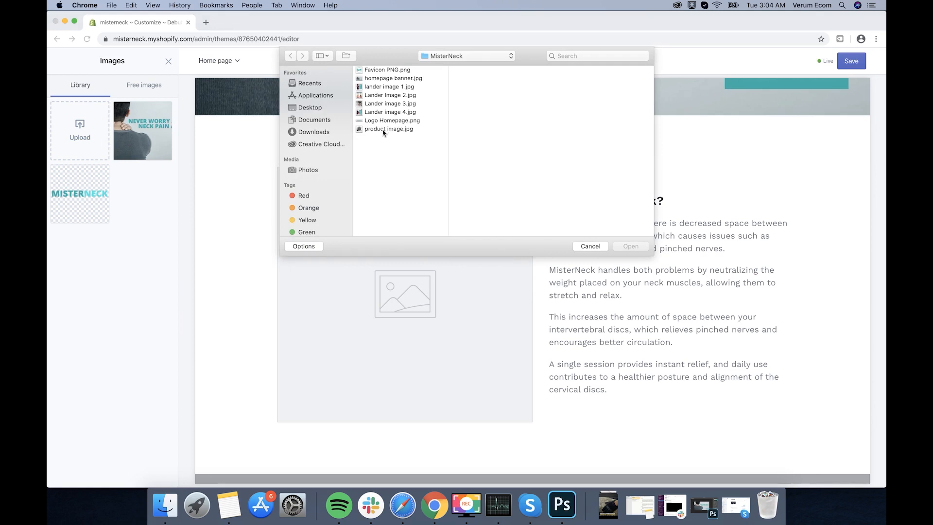
click(381, 103)
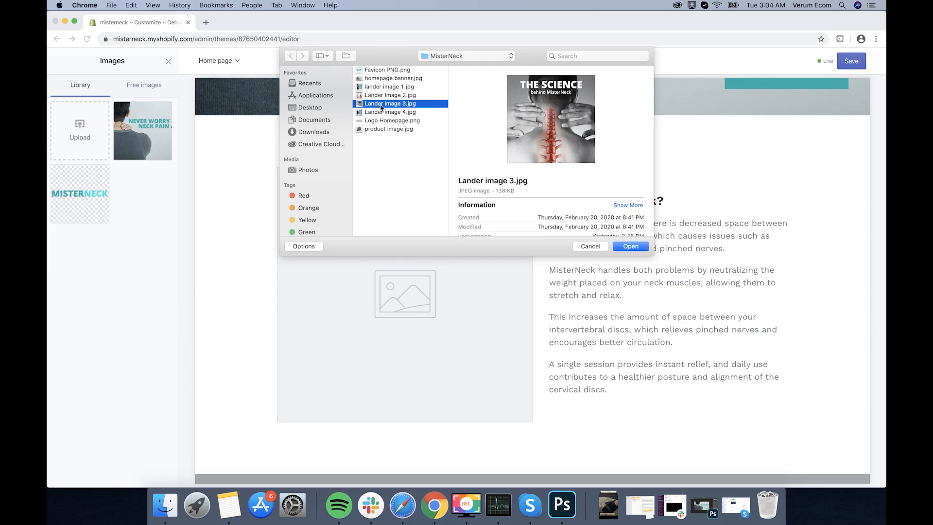
double_click(380, 106)
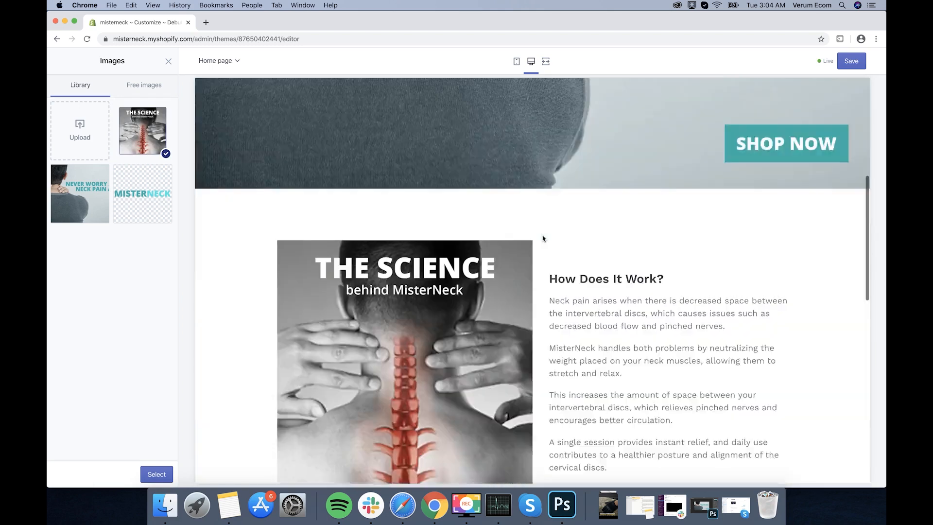
scroll(544, 233, down, 5)
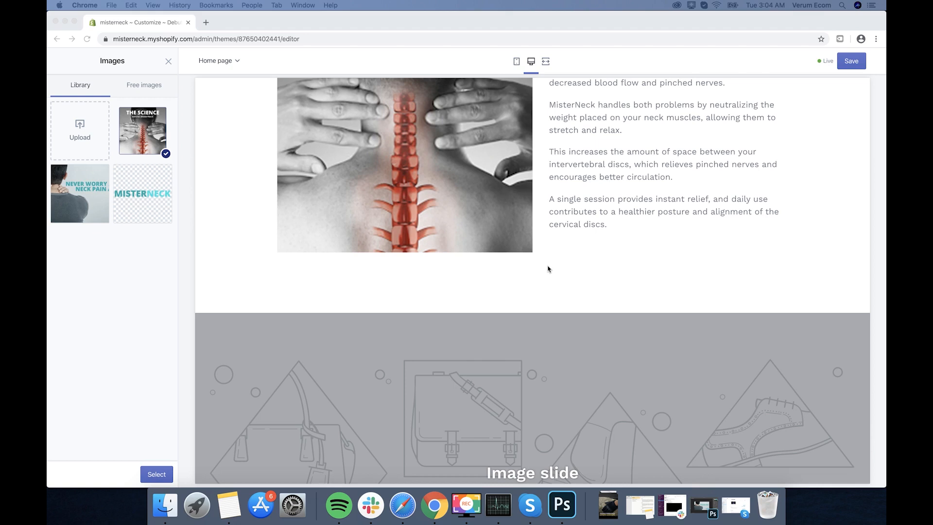
Step: Apply the selected "The Science behind MisterNeck" image to the How Does It Work? section and return to the section list
scroll(549, 265, down, 1)
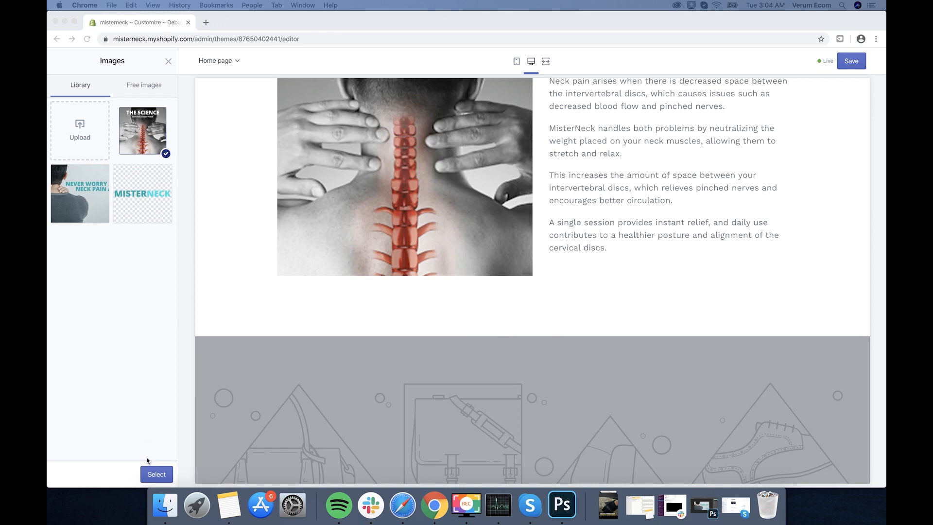
click(156, 473)
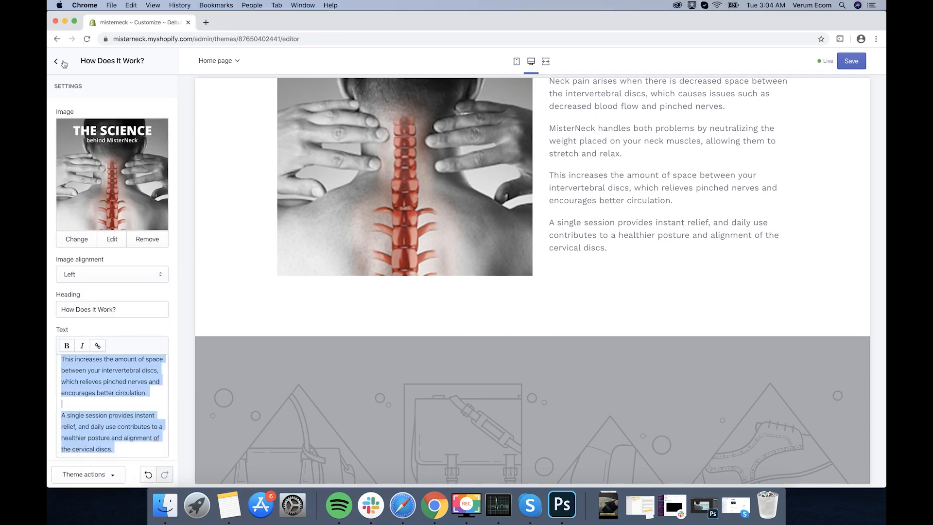
click(57, 62)
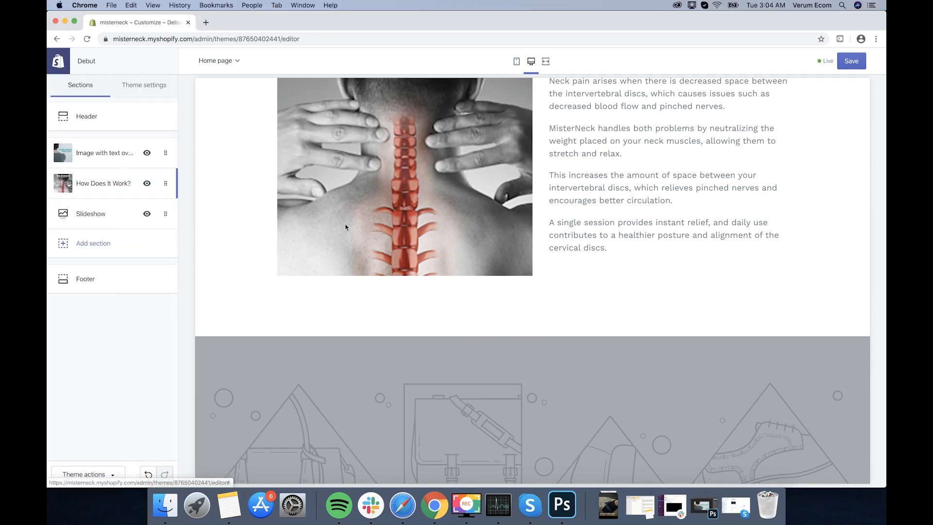
Step: Remove the Slideshow section from the home page
scroll(345, 227, down, 5)
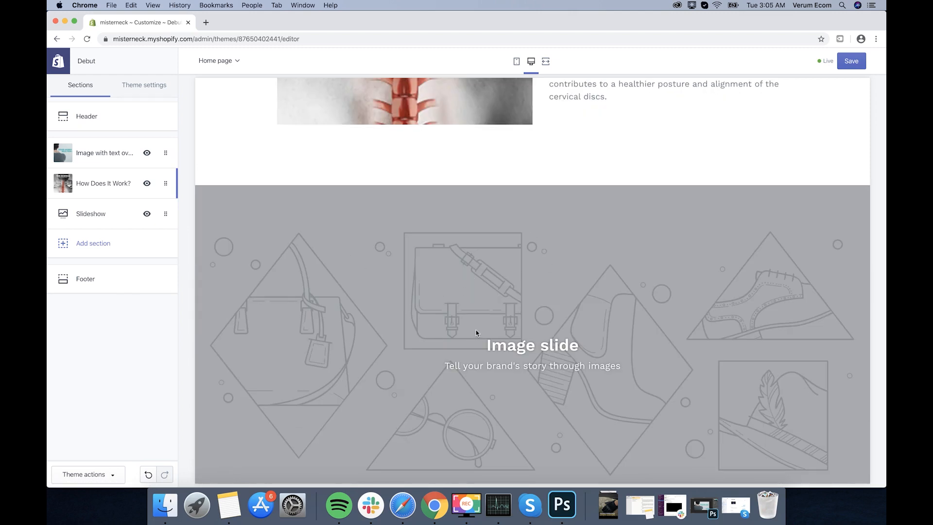
click(102, 214)
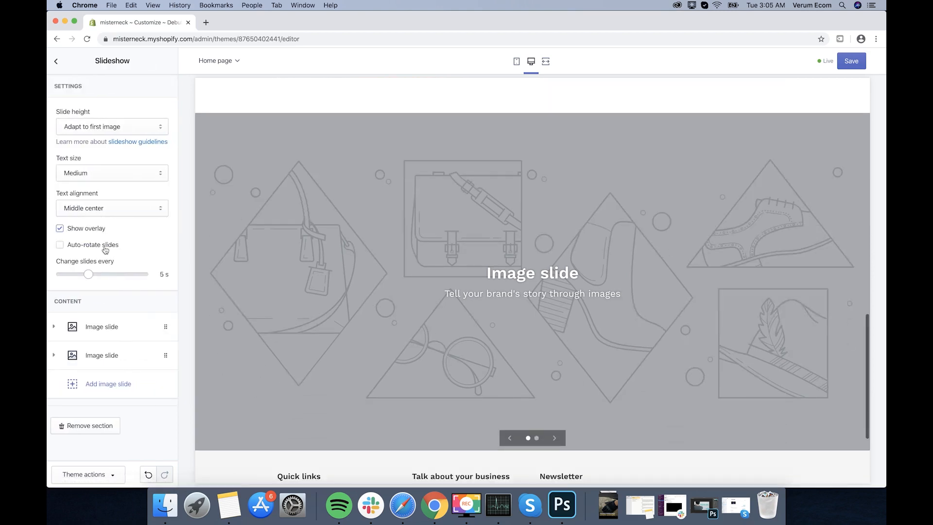
click(95, 425)
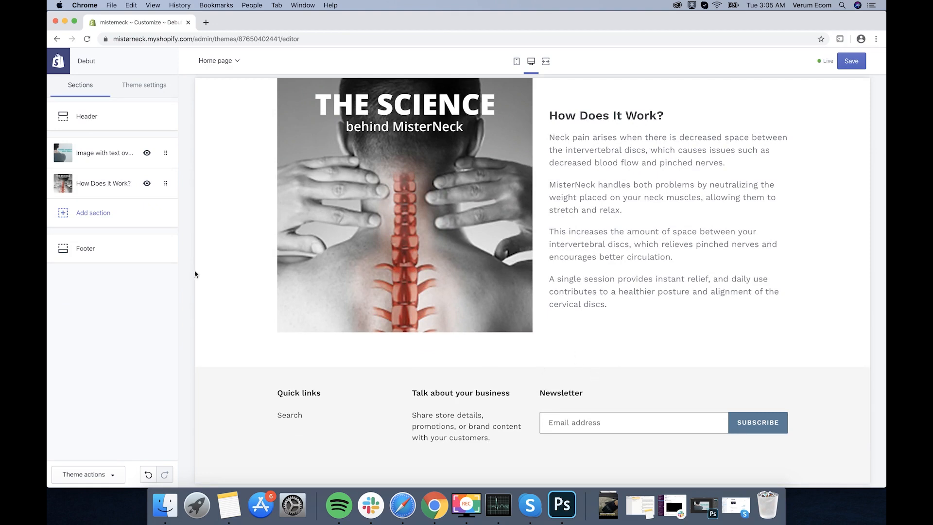
Step: Add a Rich text section below the How Does It Work? section
click(104, 214)
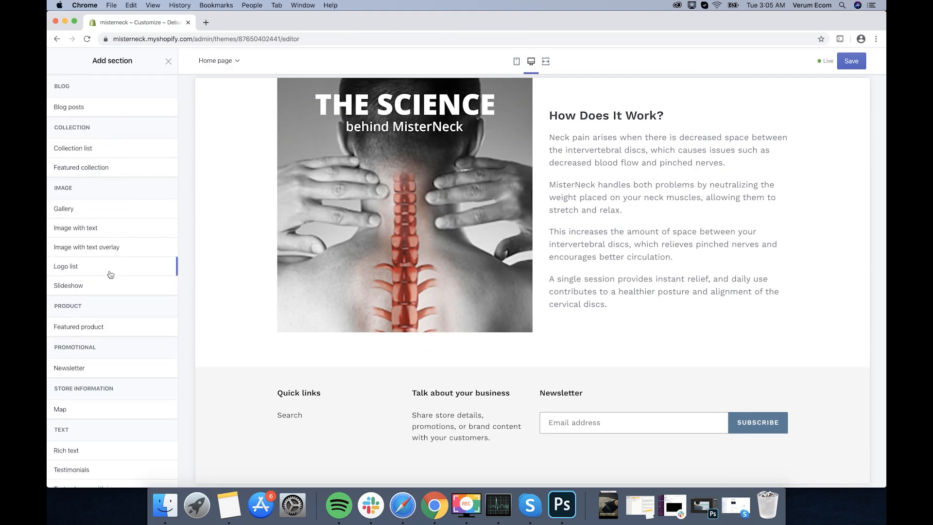
scroll(113, 279, down, 2)
scroll(115, 286, down, 1)
mouse_move(128, 378)
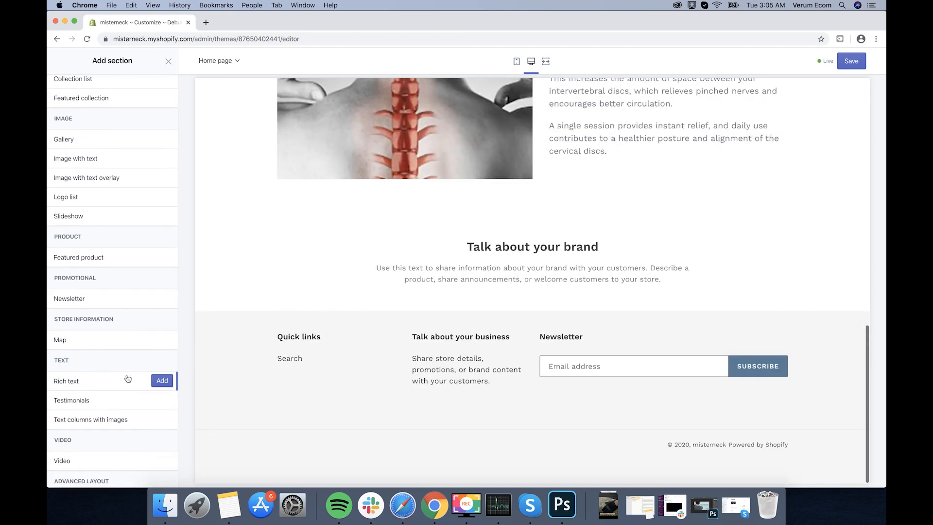
click(162, 381)
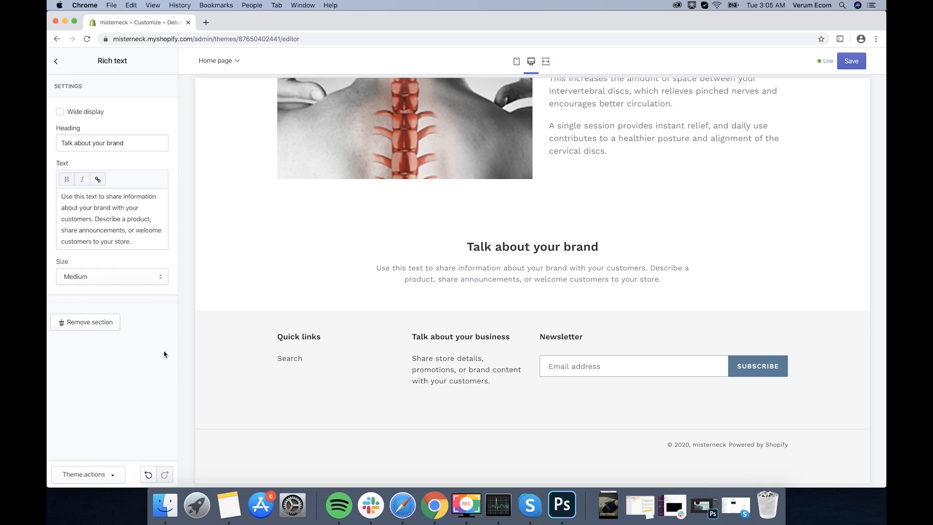
Step: Add another Image with text section below the Rich text section
click(53, 62)
click(109, 235)
scroll(110, 272, down, 4)
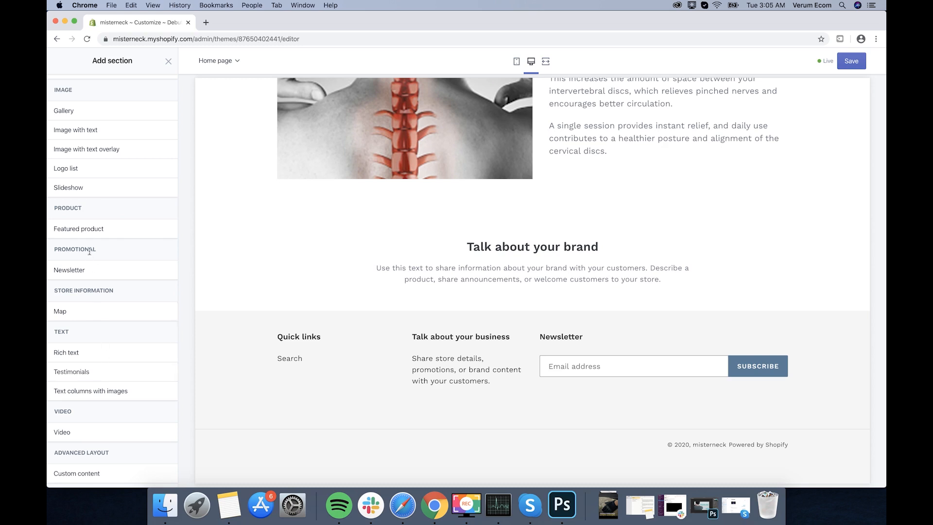
scroll(90, 252, up, 1)
scroll(90, 252, up, 1)
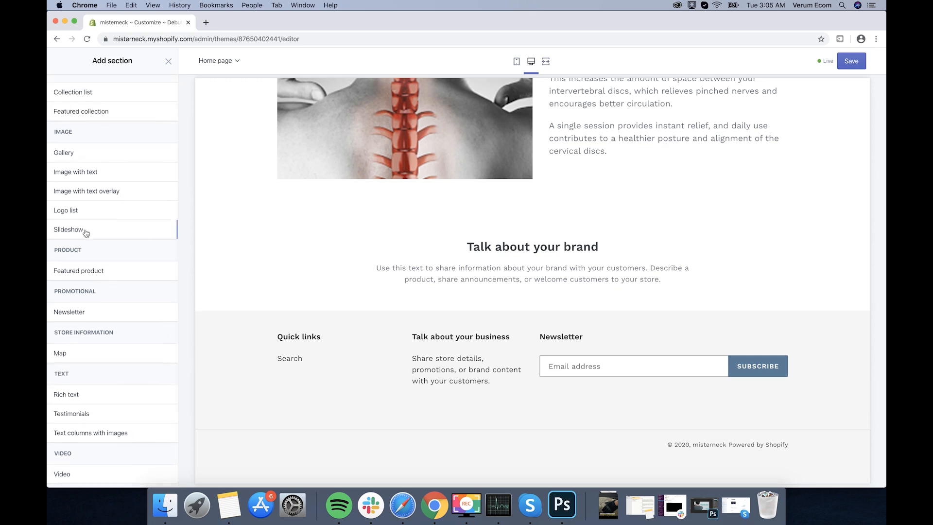
scroll(112, 214, up, 2)
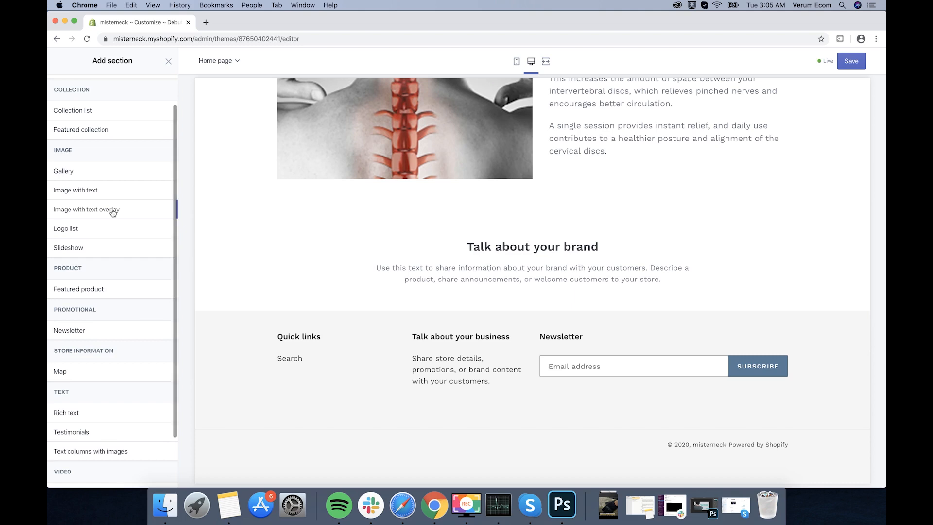
scroll(112, 213, up, 1)
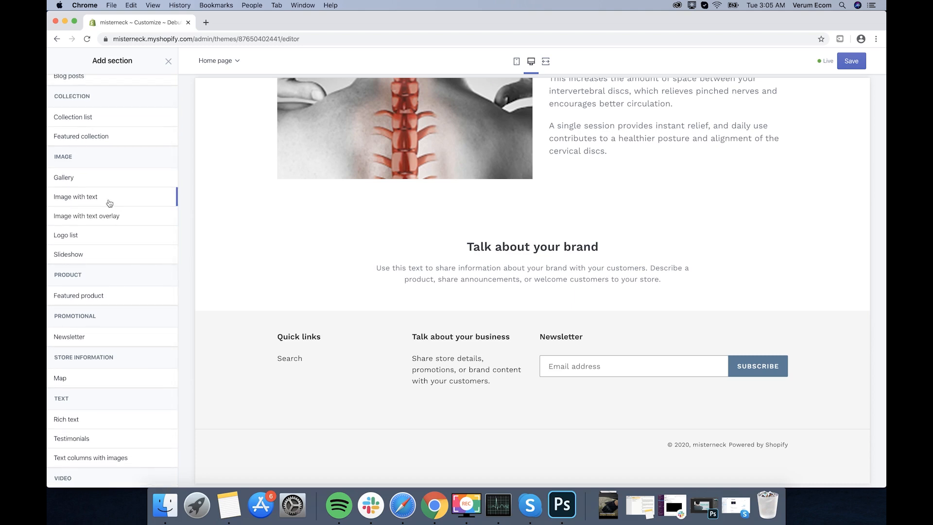
mouse_move(108, 202)
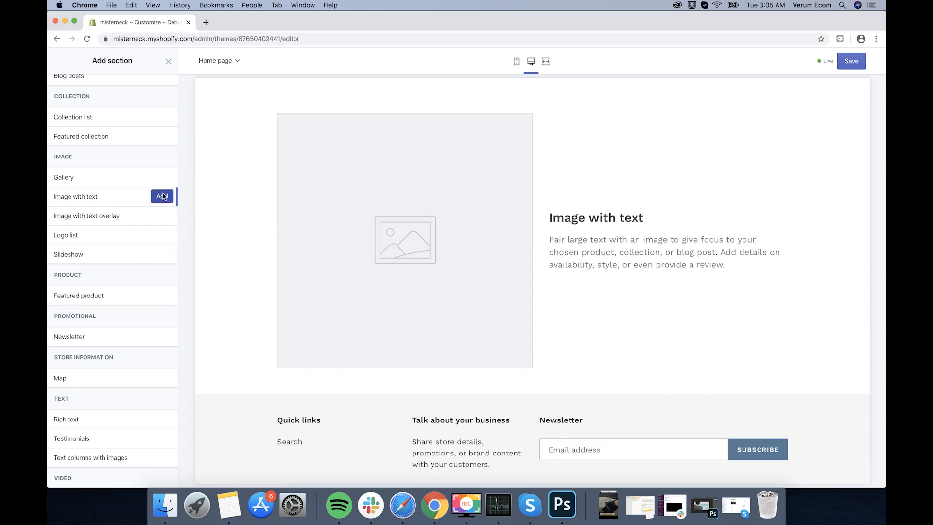
click(164, 197)
Step: Review the new Image with text section's alignment, text and button settings, and remove the section
scroll(129, 240, down, 3)
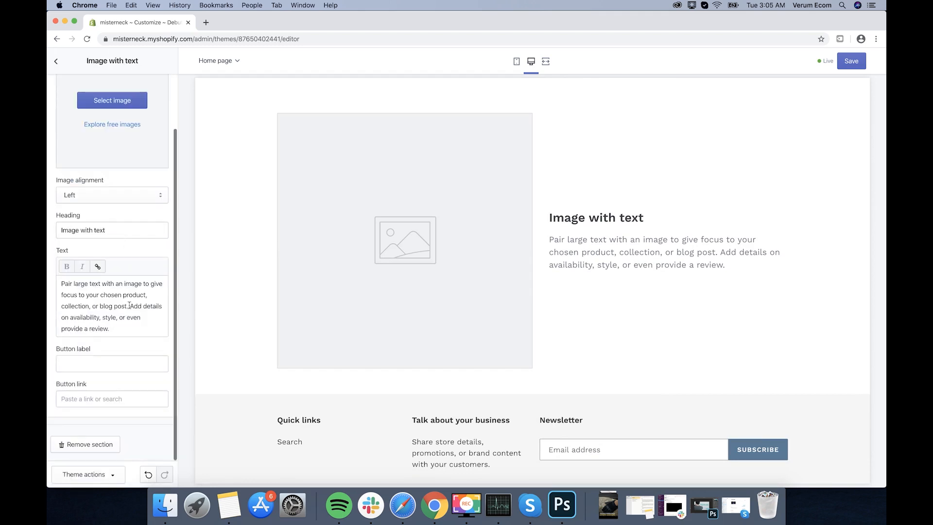
scroll(121, 333, up, 3)
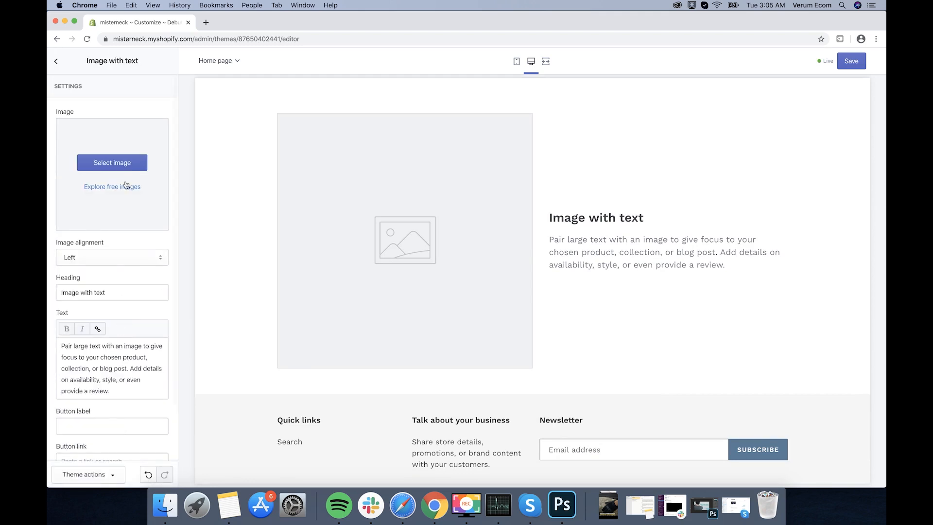
click(118, 261)
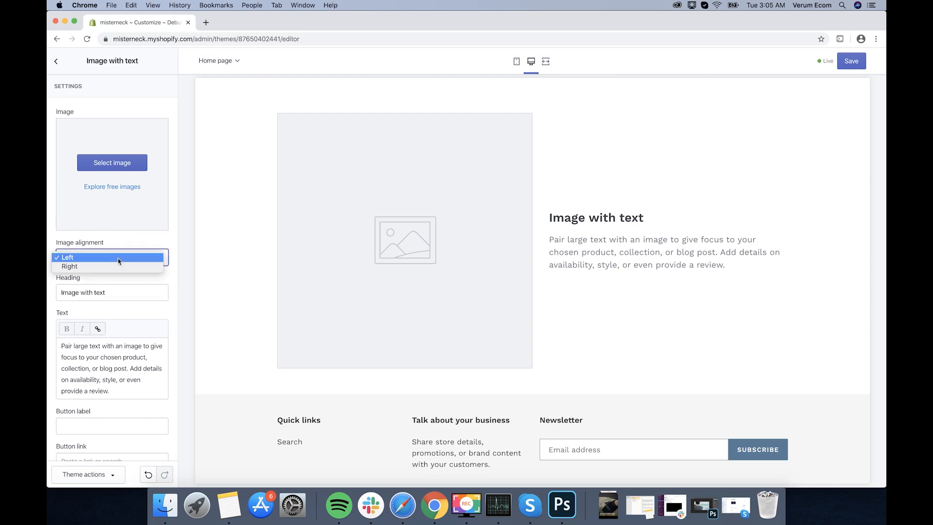
click(119, 261)
scroll(128, 286, down, 3)
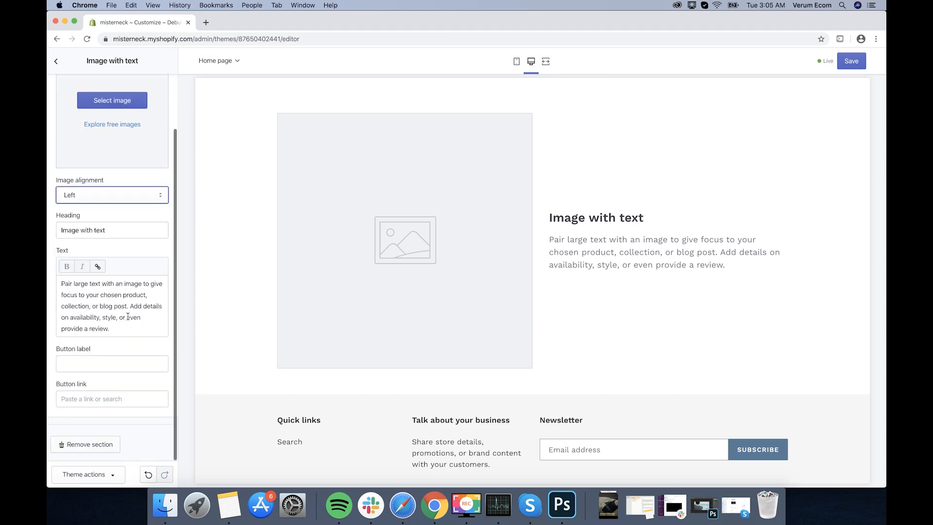
scroll(321, 355, up, 4)
scroll(364, 317, up, 2)
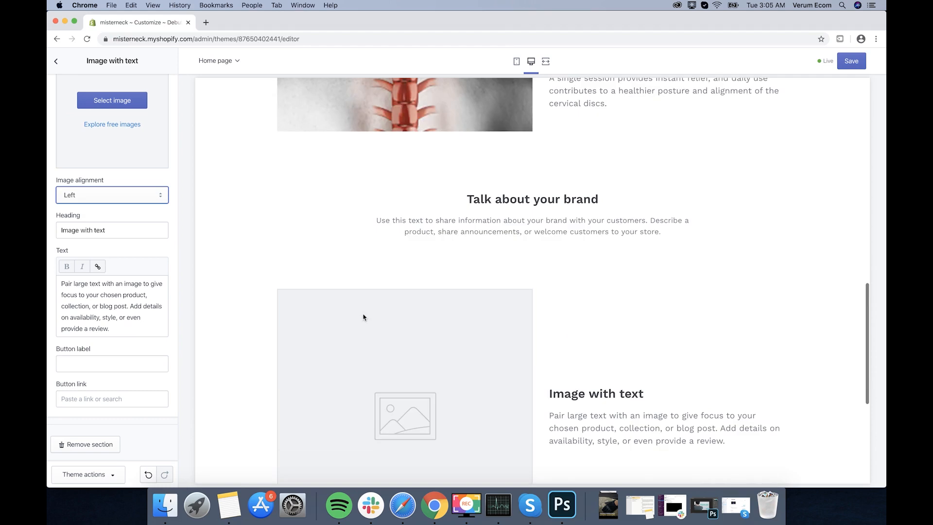
scroll(416, 329, down, 5)
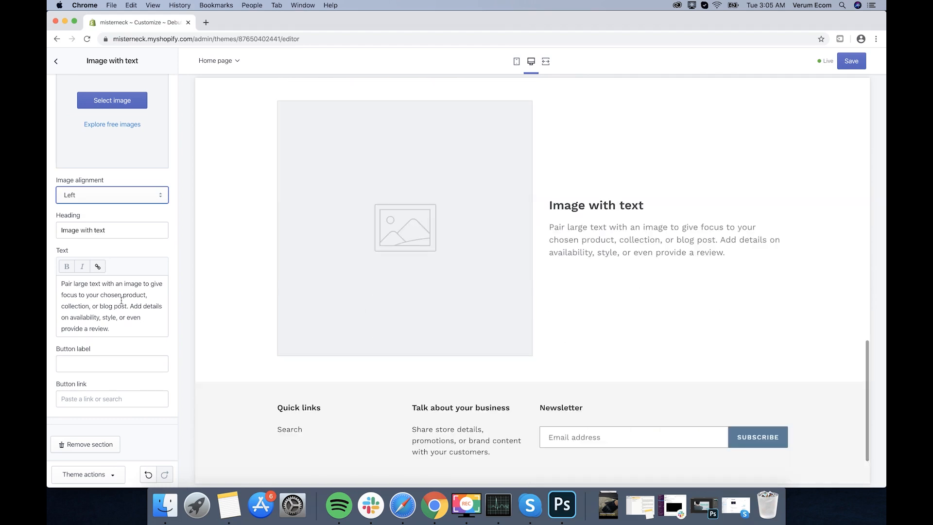
scroll(123, 340, up, 3)
scroll(124, 326, down, 3)
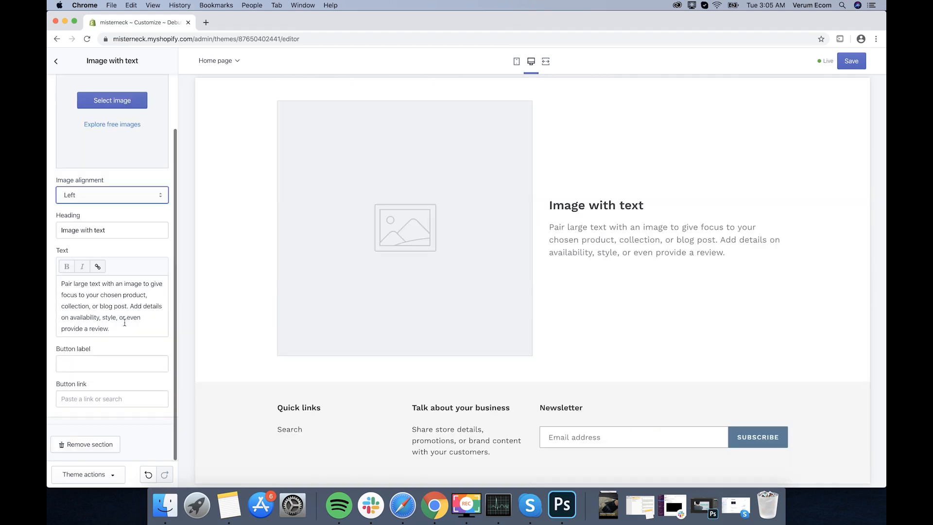
scroll(125, 325, up, 1)
scroll(121, 359, down, 1)
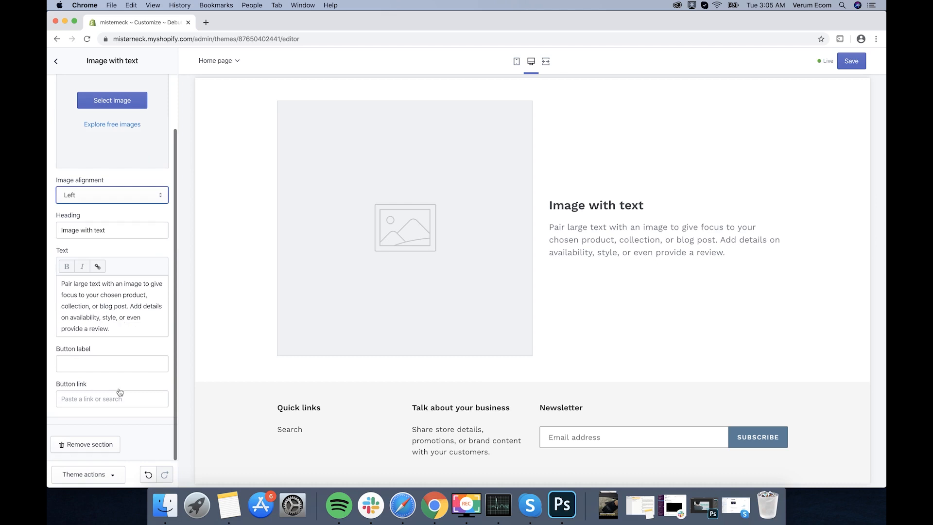
click(99, 444)
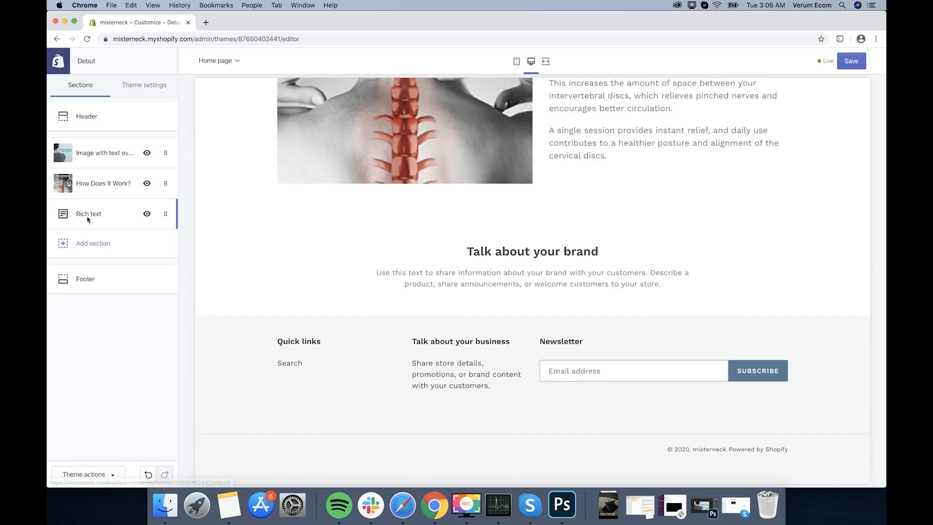
Step: Replace the Rich text section's placeholder text with "Save 50% OFF when you buy today"
click(88, 219)
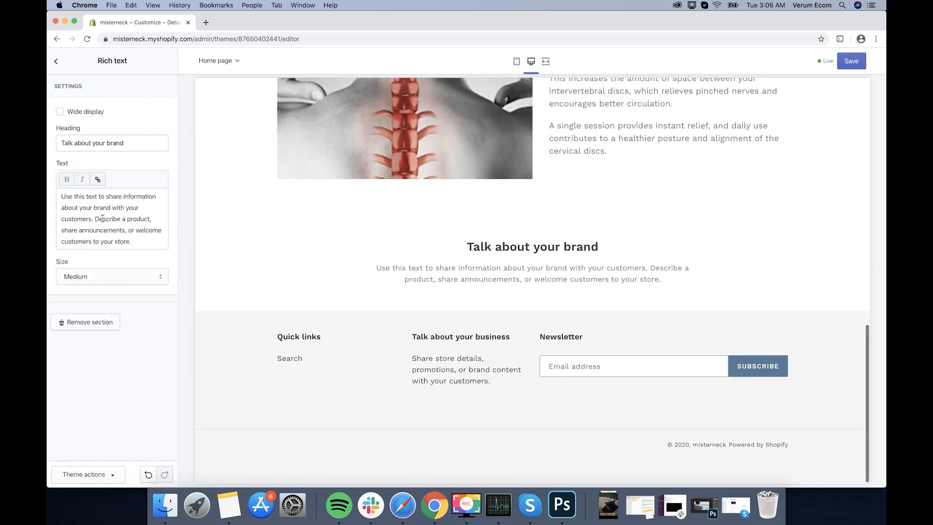
click(111, 226)
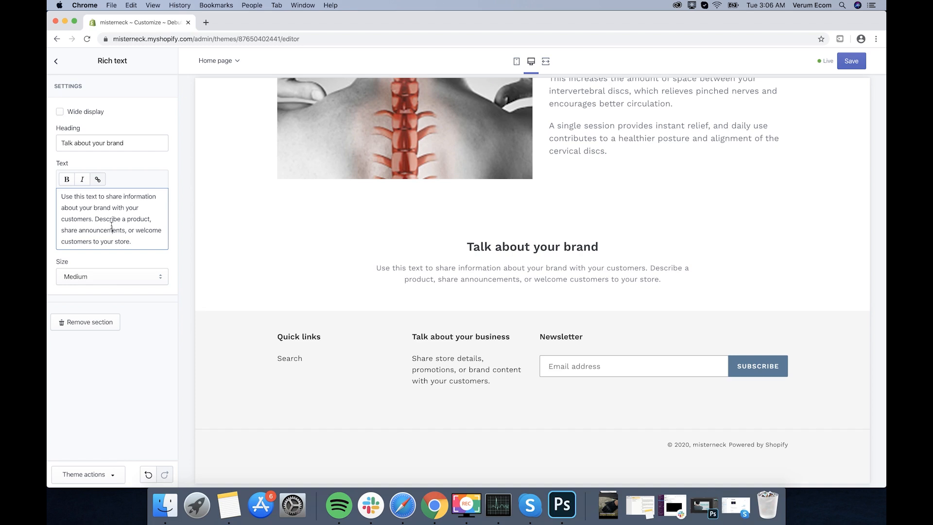
click(108, 138)
triple_click(109, 138)
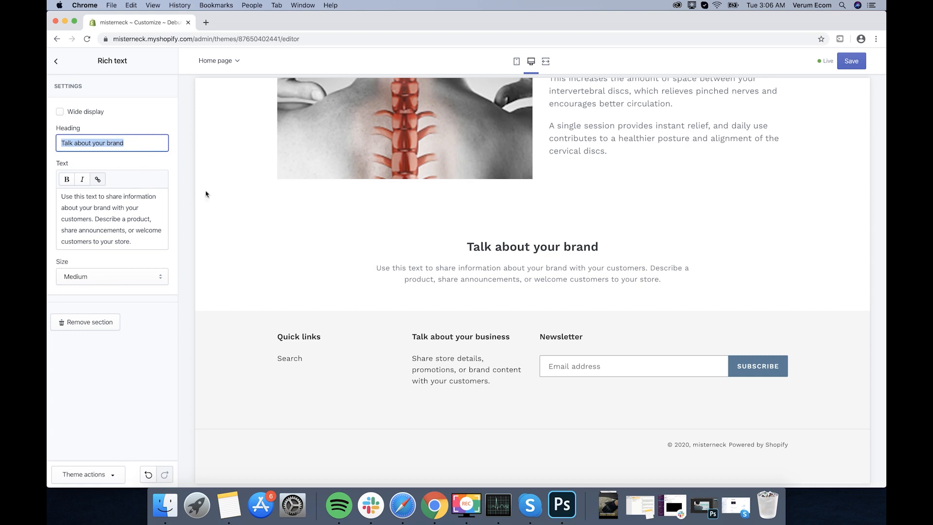
scroll(288, 204, up, 5)
scroll(288, 205, down, 5)
triple_click(143, 211)
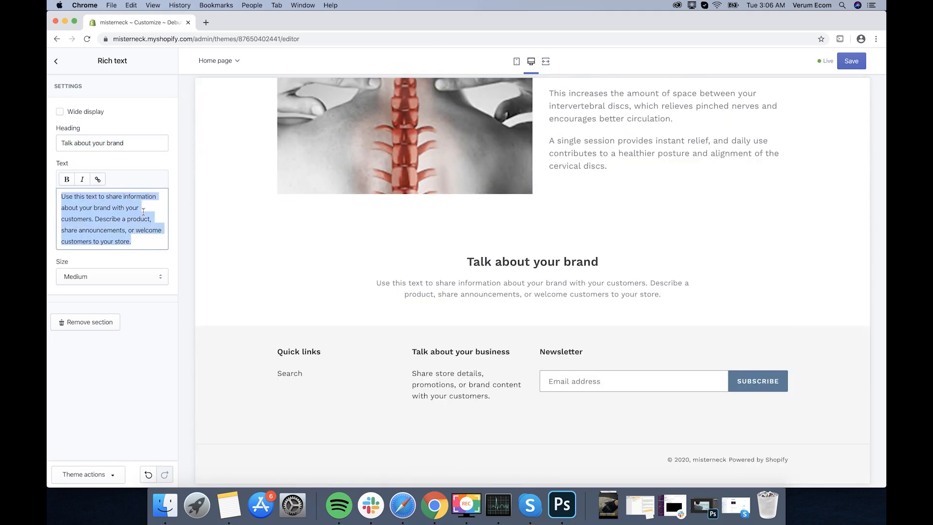
key(BackSpace)
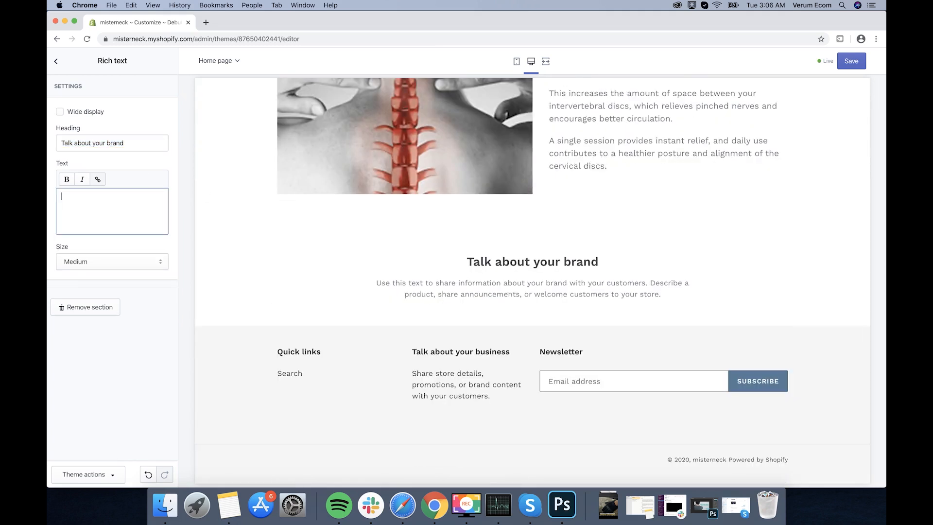
text(Save 50)
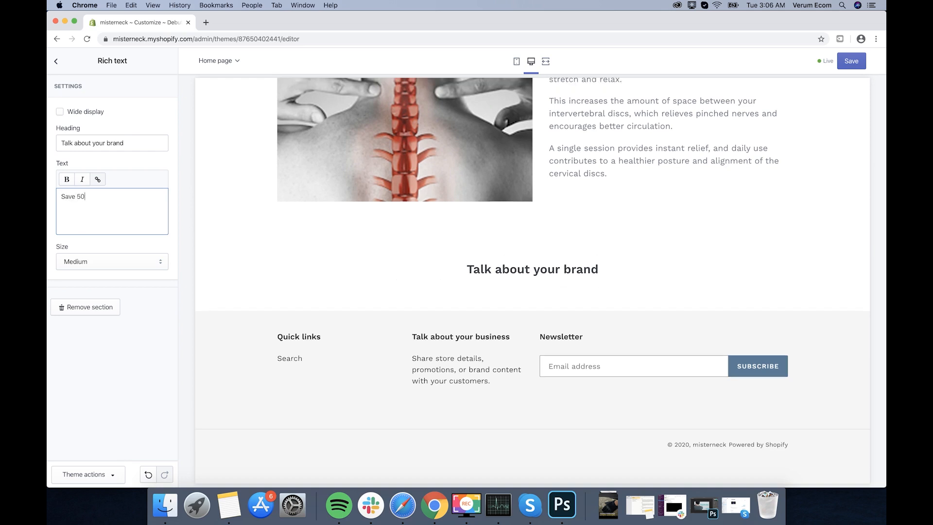
text(% OFF)
click(129, 209)
text(when you buy today)
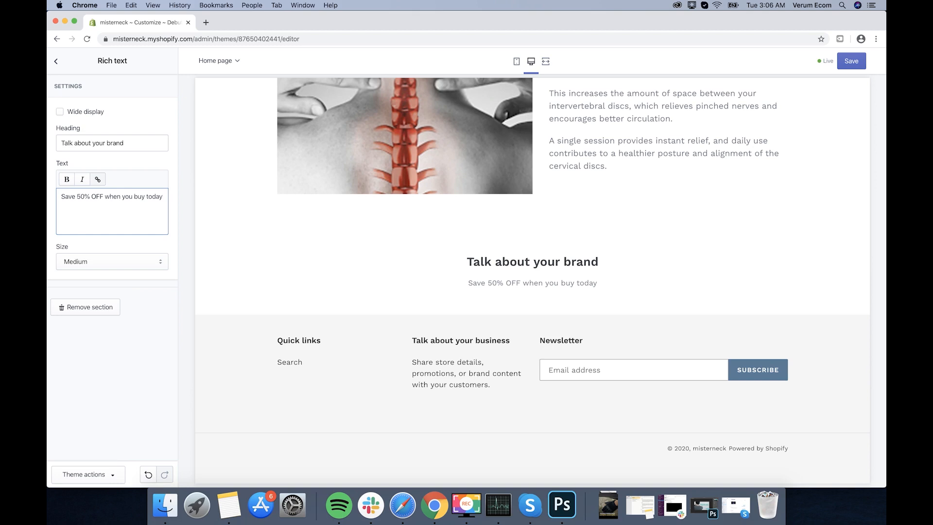
Step: Add the lines "30 Day Money Back Guaranteed", "- Our biggest sale ever -" and "Limited Time ONLY!" to the Rich text section
key(Return)
text(30 Day Money Back Guaranteed)
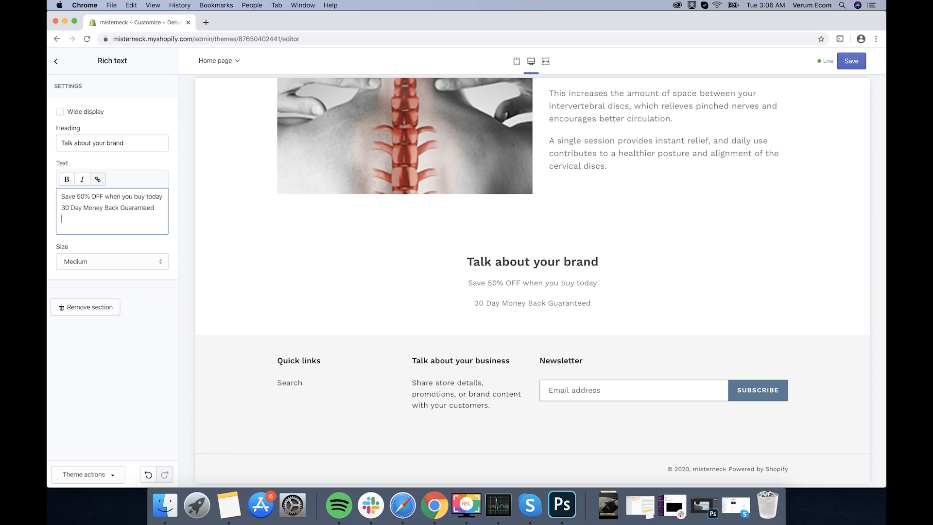
text(- )
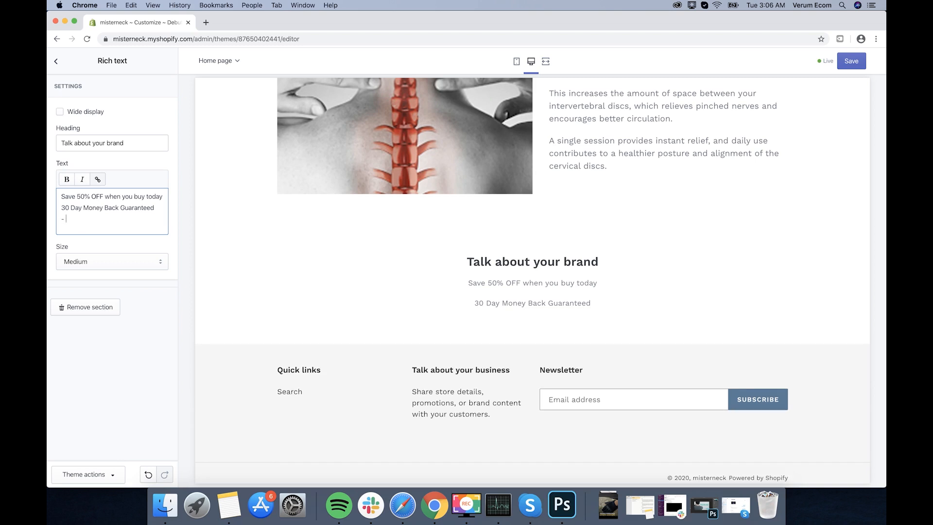
text(Our biggest sale ever -)
key(Return)
text(Limited Time ONLY!)
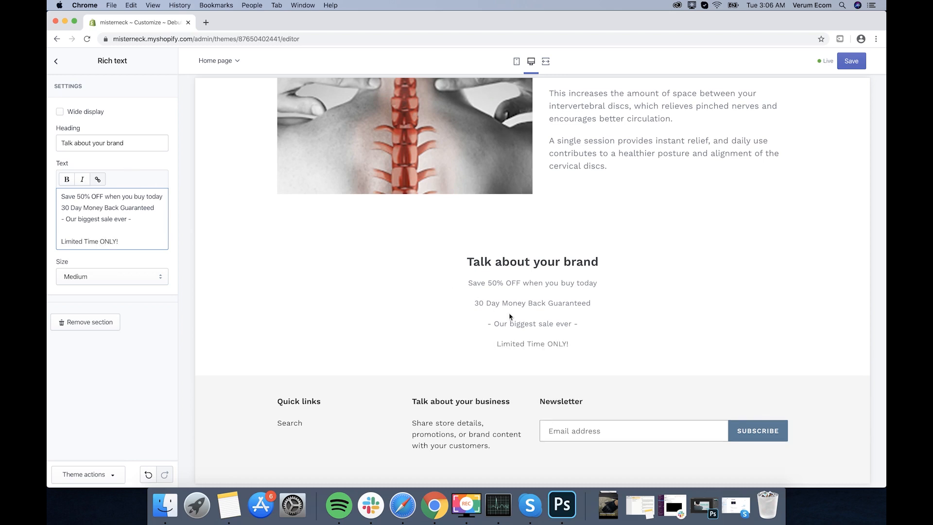
Step: Delete the "Limited Time ONLY!" line and the blank line above it from the Rich text section's text
click(105, 228)
drag(590, 350, 448, 260)
click(448, 260)
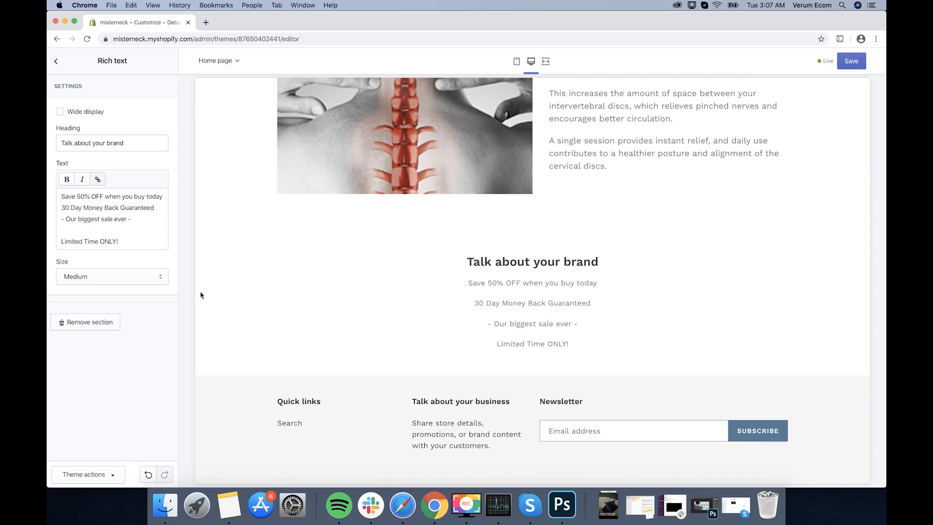
drag(143, 241, 55, 245)
key(BackSpace)
key(BackSpace)
key(BackSpace)
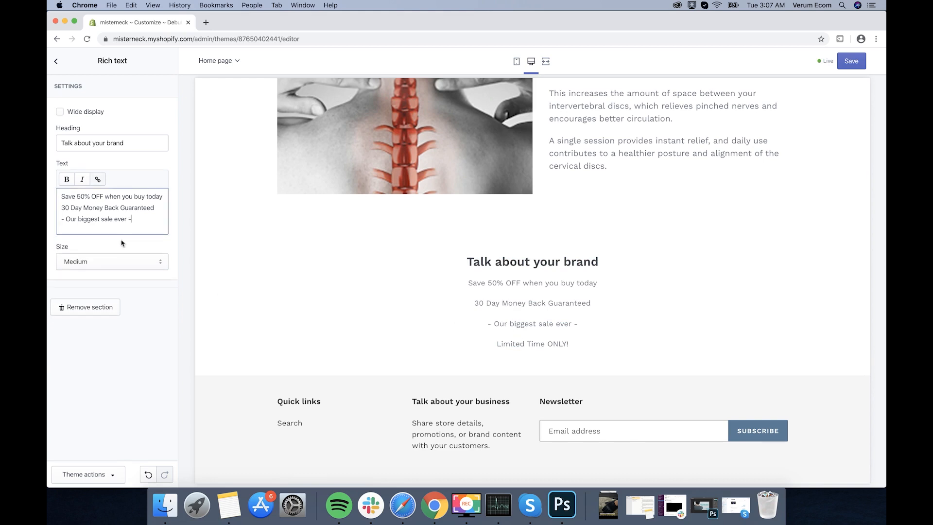
Step: Add a bold "SHOP NOW" line below "- Our biggest sale ever -" in the Rich text section, leaving a blank line above it
key(Return)
key(Return)
text(SHOP NOW)
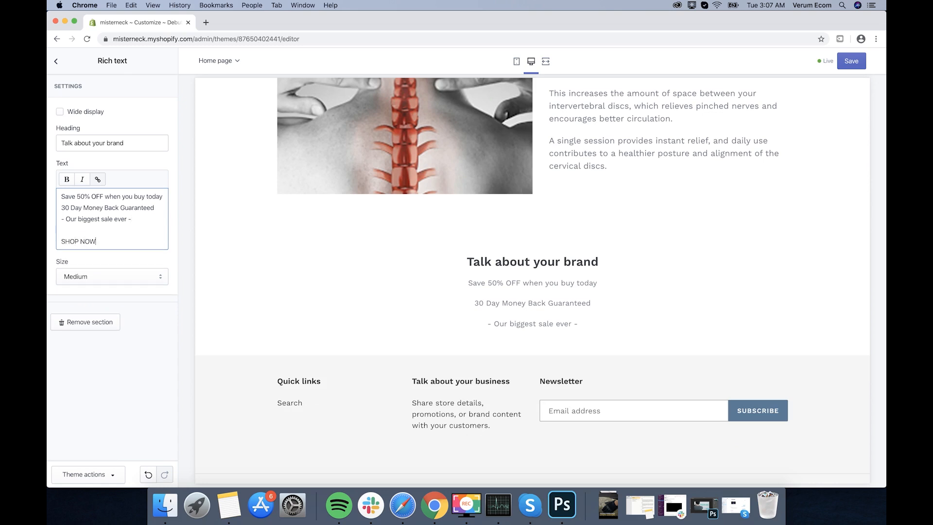
triple_click(56, 242)
click(67, 181)
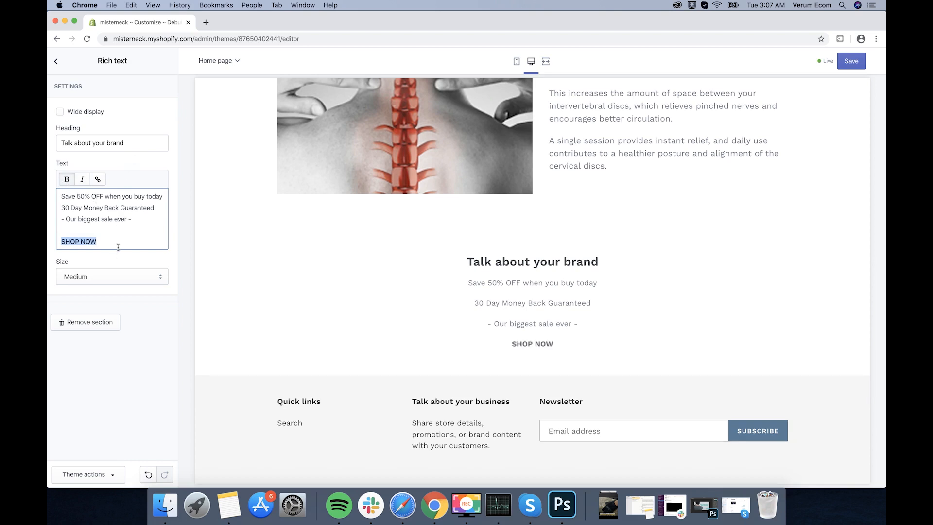
Step: Open the misterneck storefront in a new browser tab, go to the Neck Traction Device product page and copy its address
scroll(382, 276, up, 12)
scroll(704, 347, down, 2)
click(772, 357)
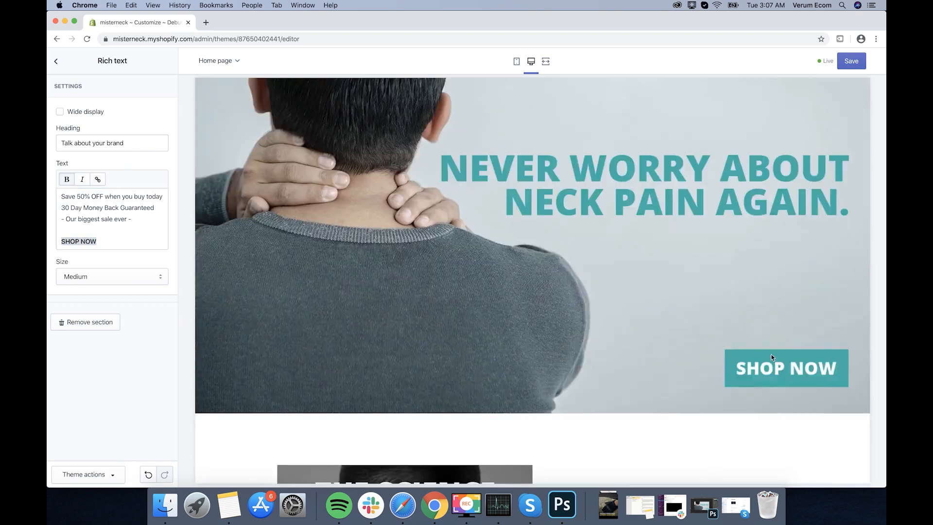
click(206, 23)
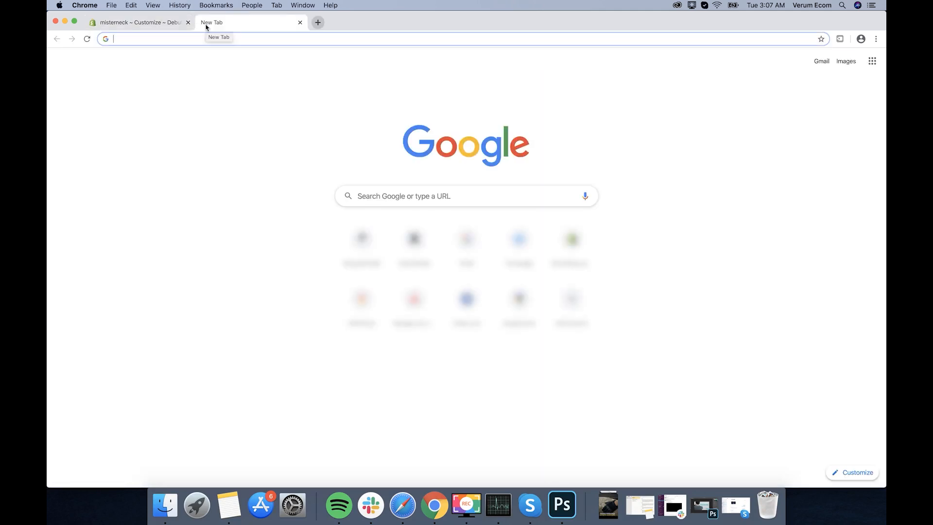
text(misterneck)
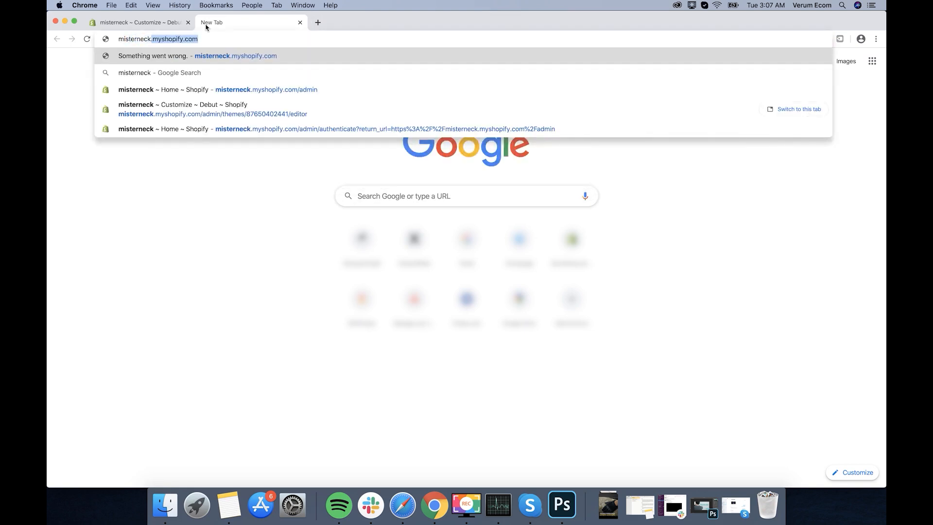
key(Return)
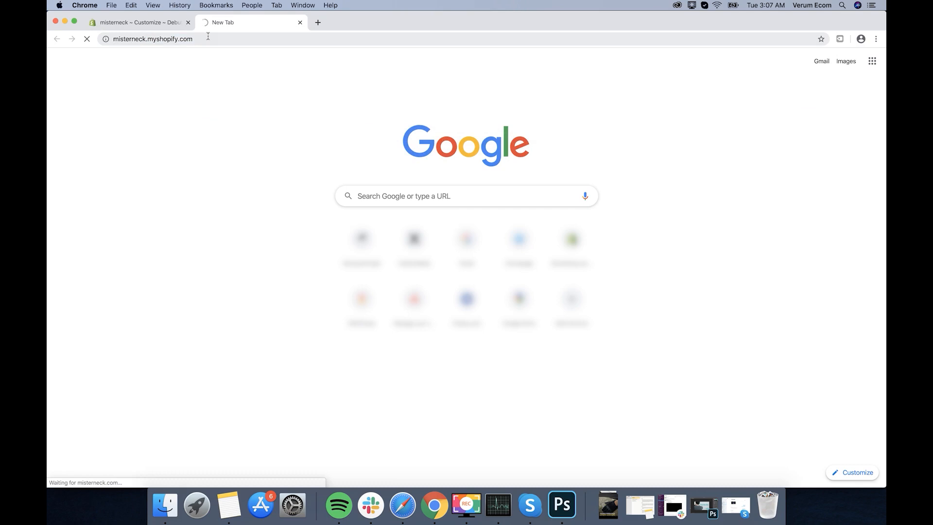
scroll(286, 269, down, 3)
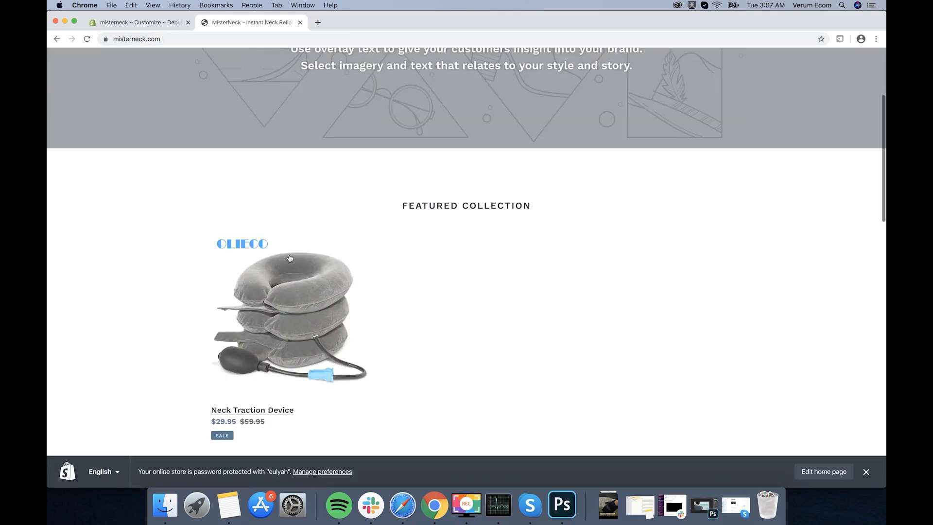
click(286, 269)
click(181, 38)
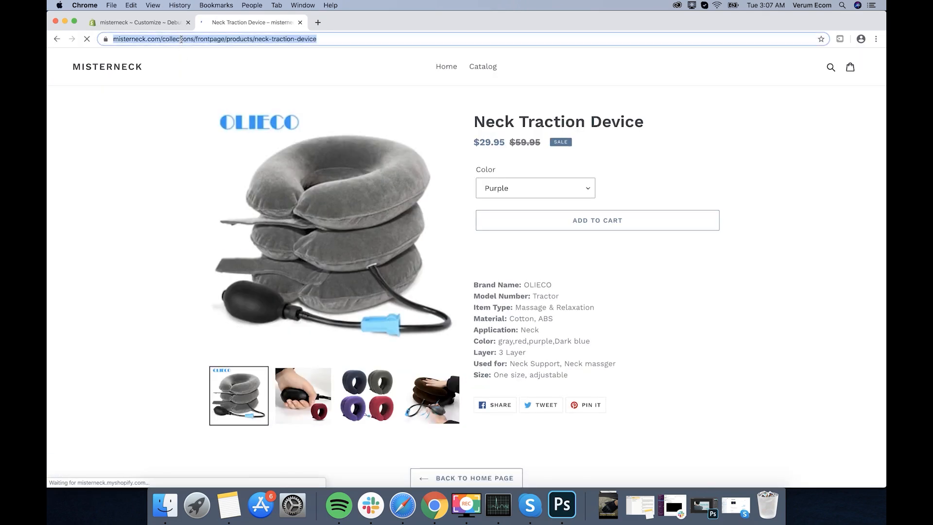
Step: Return to the theme editor and start adding a link to the "SHOP NOW" line of the Rich text section
click(158, 22)
click(105, 240)
drag(105, 241, 62, 241)
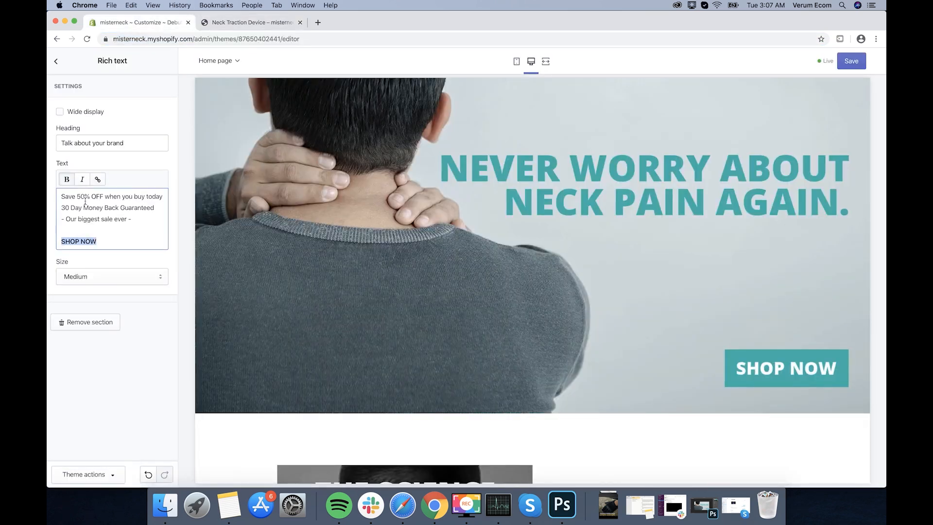
click(98, 179)
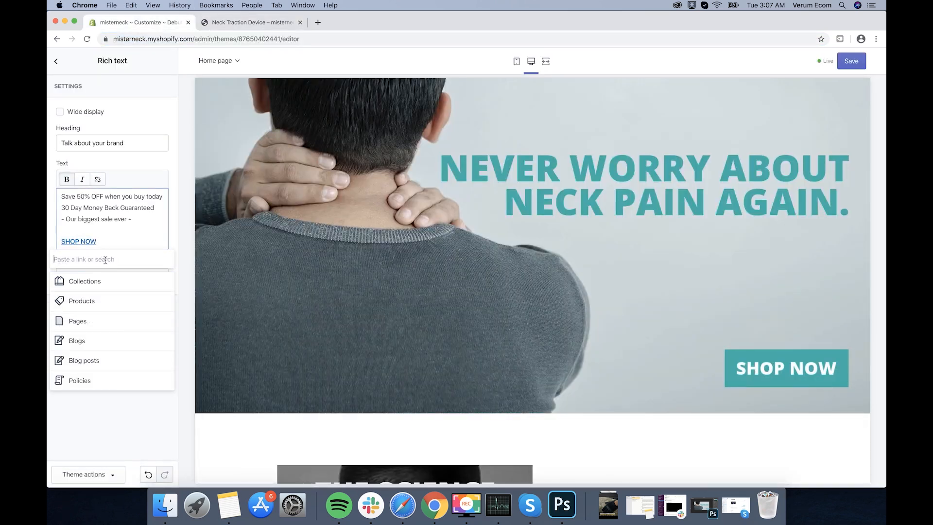
key(super+v)
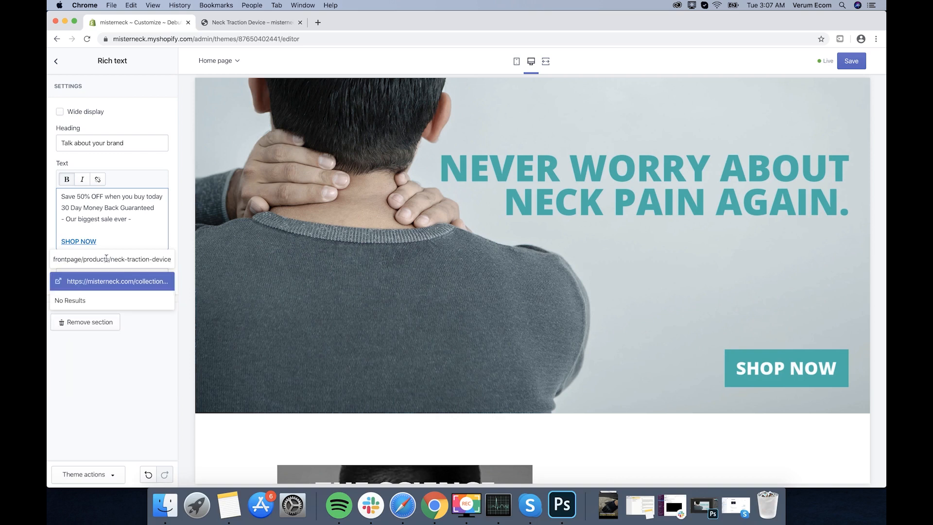
triple_click(106, 258)
key(BackSpace)
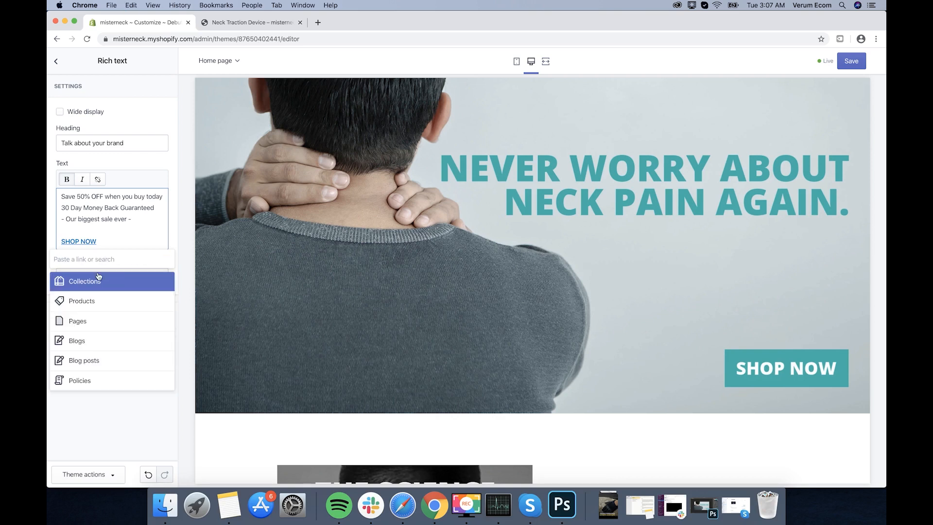
Step: Choose the Neck Traction Device product as the target of the "SHOP NOW" link
click(78, 302)
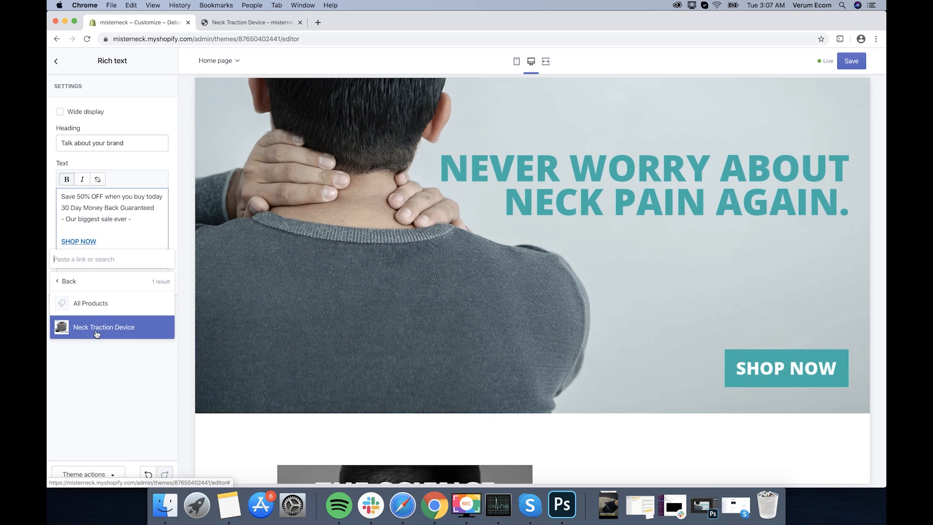
click(98, 330)
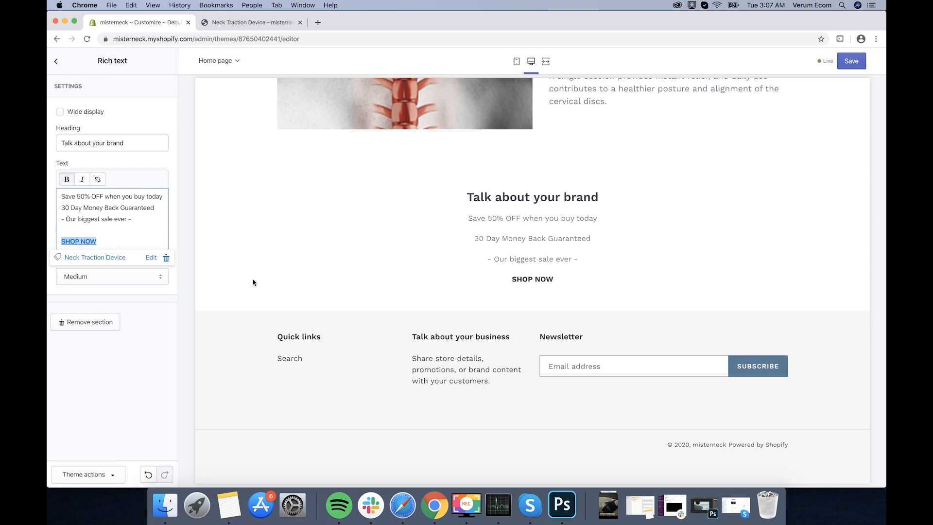
click(137, 229)
scroll(412, 245, up, 3)
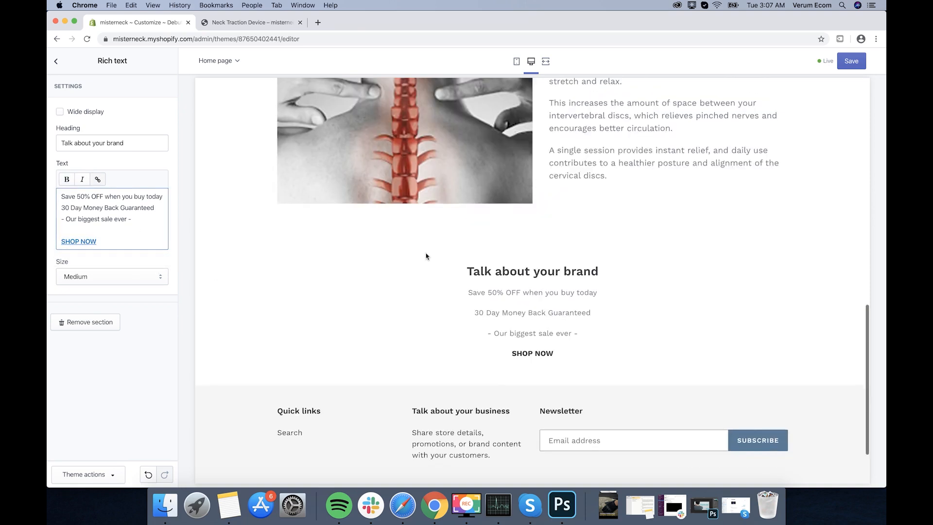
Step: Change the Rich text section's heading to "Our Guarantee" and save the theme
click(147, 146)
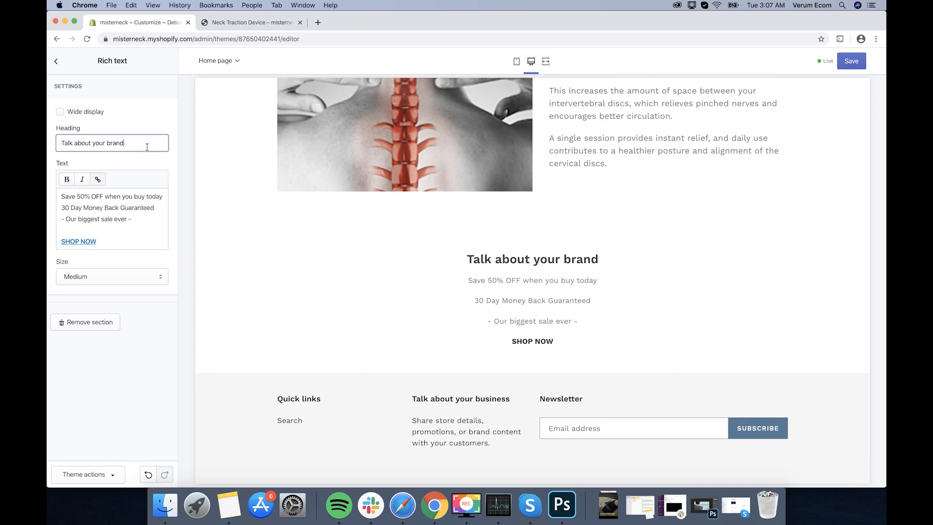
key(super+a)
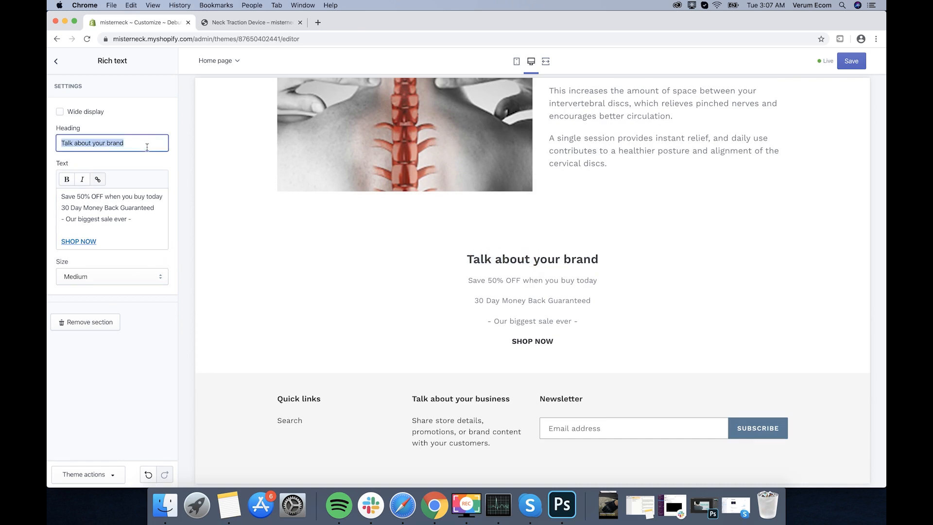
text(Our Guarantee)
click(148, 116)
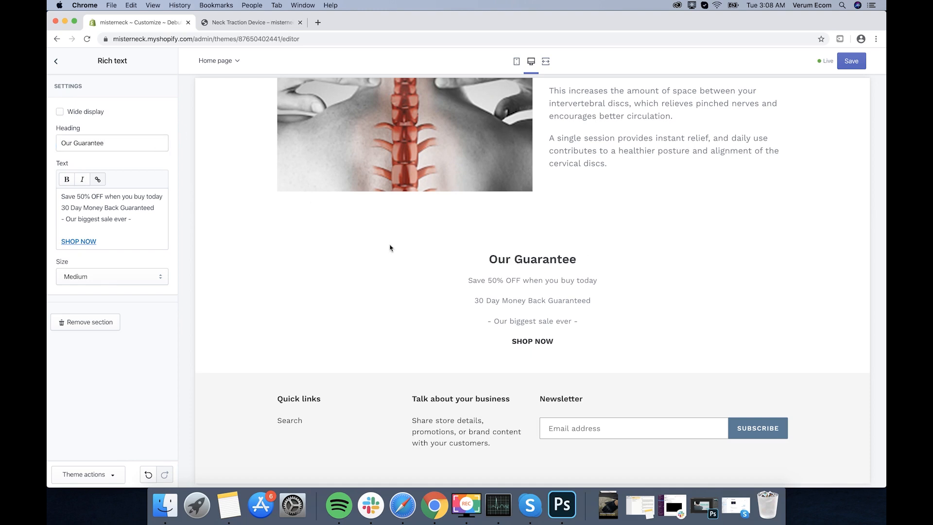
scroll(397, 251, up, 15)
scroll(398, 252, down, 15)
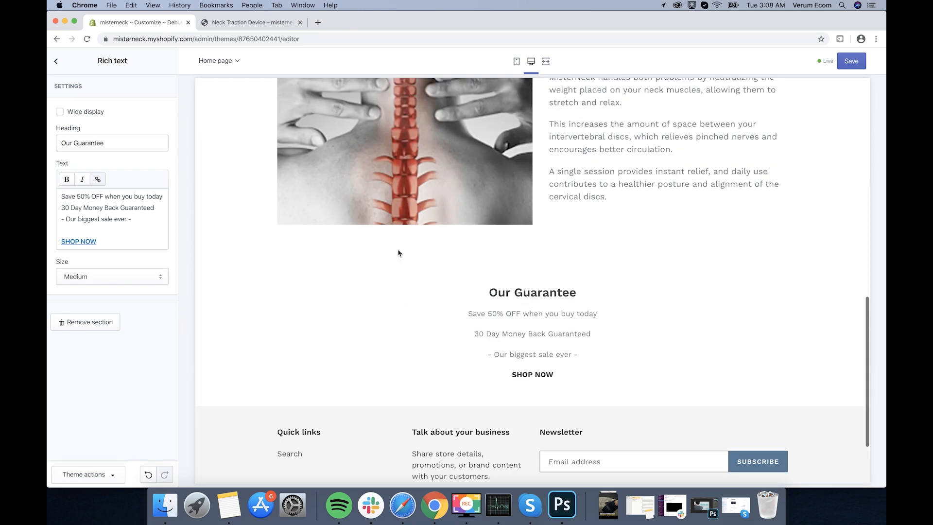
click(845, 62)
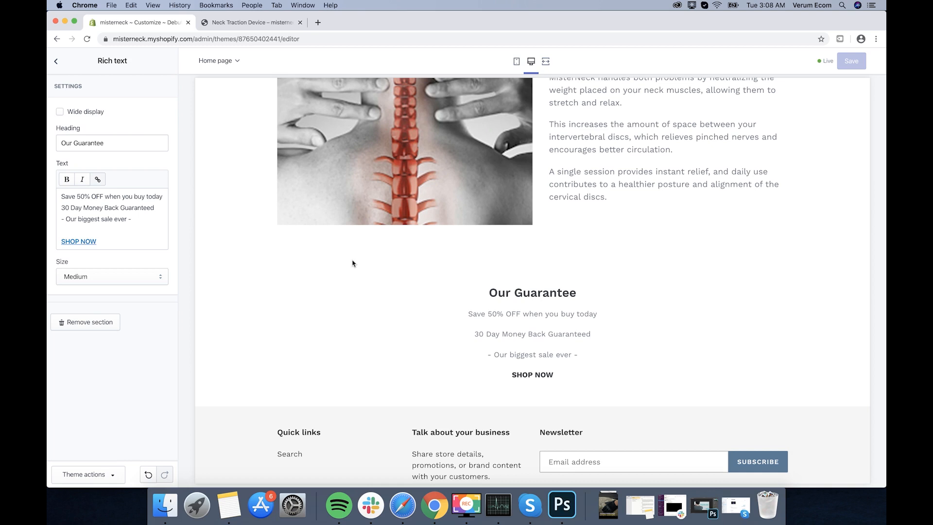
Step: Leave the Rich text section and open the Debut theme's color settings
scroll(353, 263, down, 3)
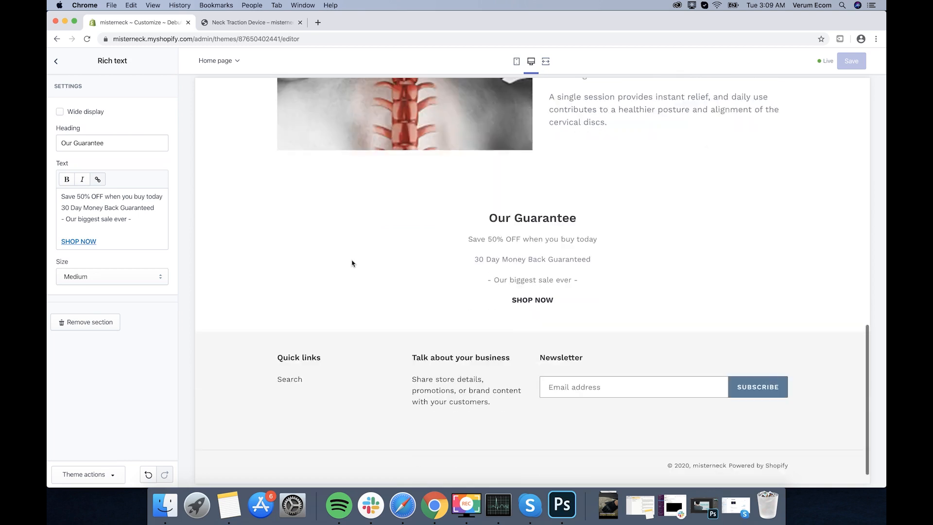
scroll(357, 254, up, 20)
scroll(353, 254, down, 5)
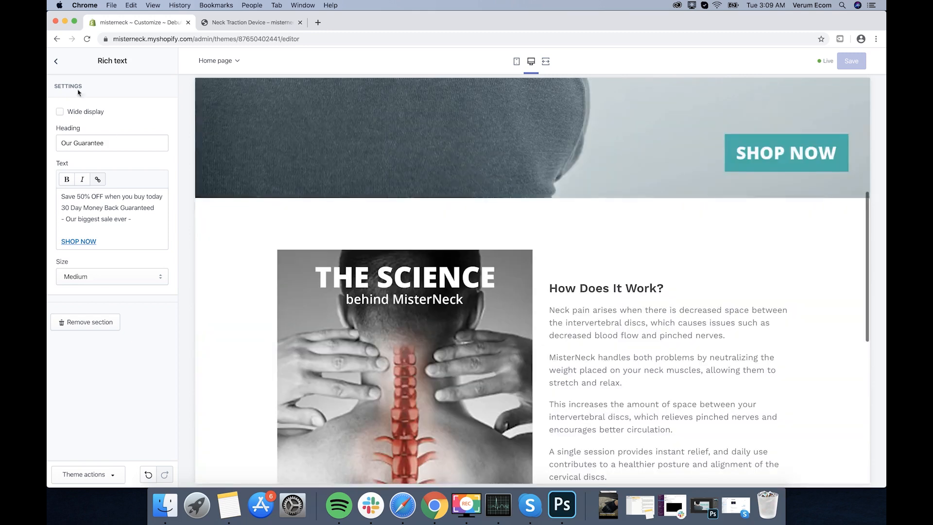
click(56, 61)
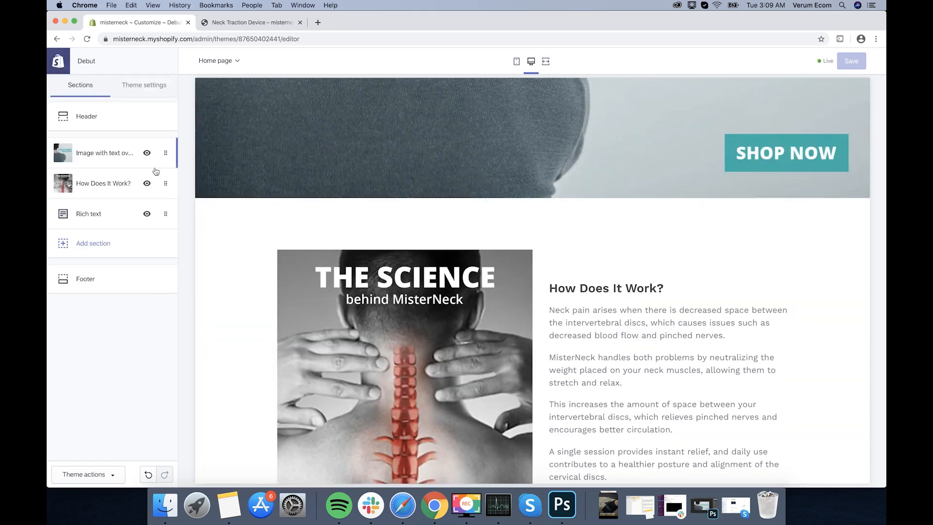
click(136, 85)
scroll(294, 185, up, 5)
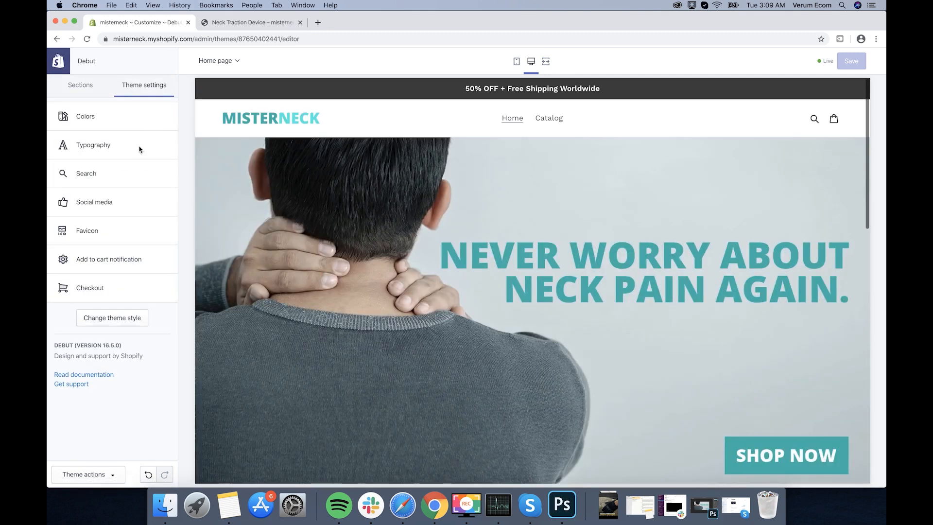
click(74, 120)
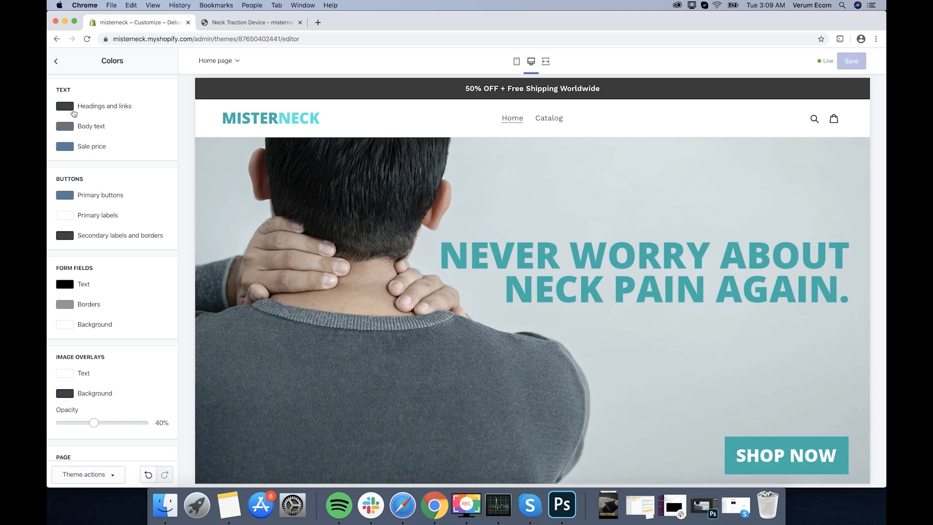
scroll(115, 126, down, 1)
scroll(114, 128, down, 1)
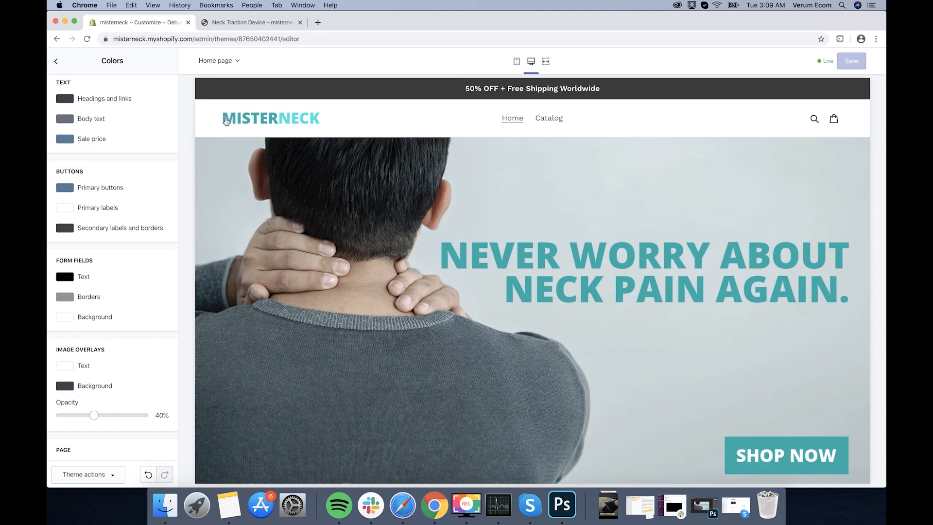
Step: Switch to Photoshop, copy the foreground color's hex code 00b3a8 and return to the theme editor
click(553, 503)
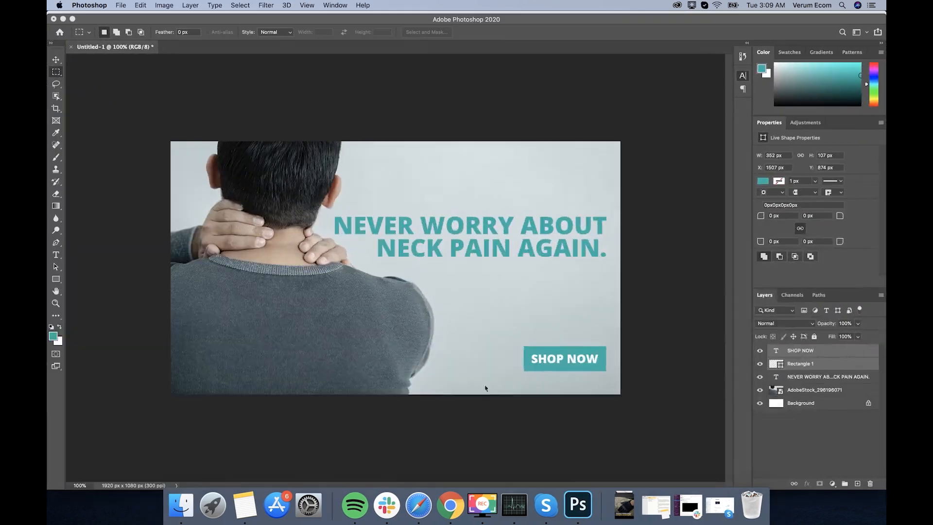
click(53, 336)
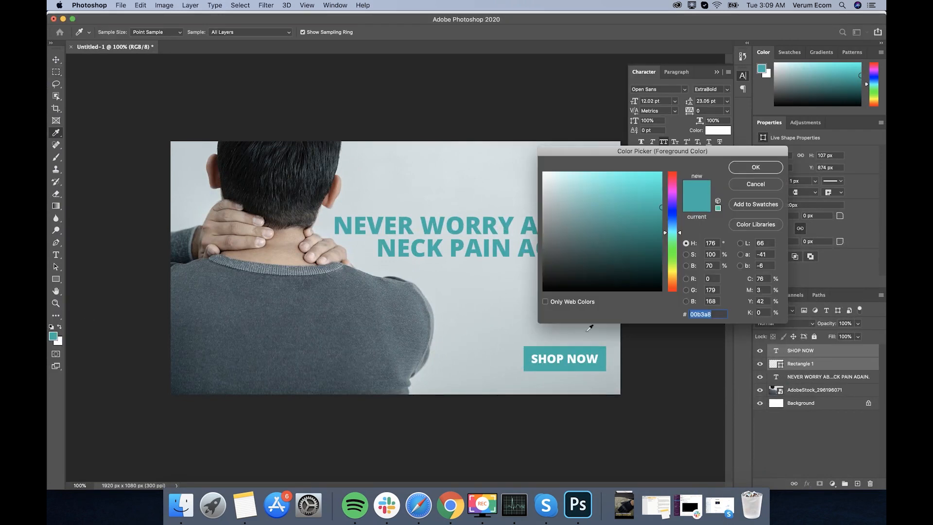
drag(713, 315, 684, 320)
key(super+c)
click(744, 169)
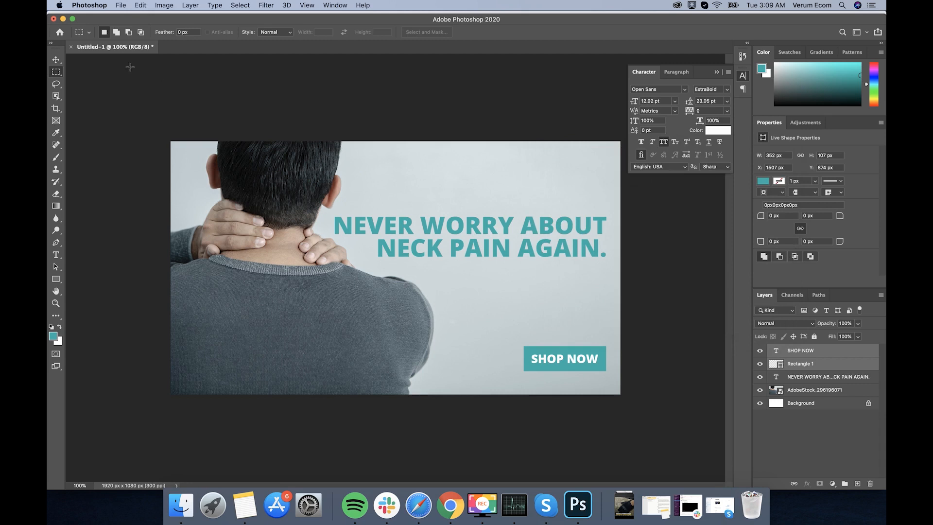
click(63, 19)
Step: Set the theme's Sale price text color to the copied hex value #00B3A8
click(63, 140)
click(64, 139)
click(95, 238)
key(super+v)
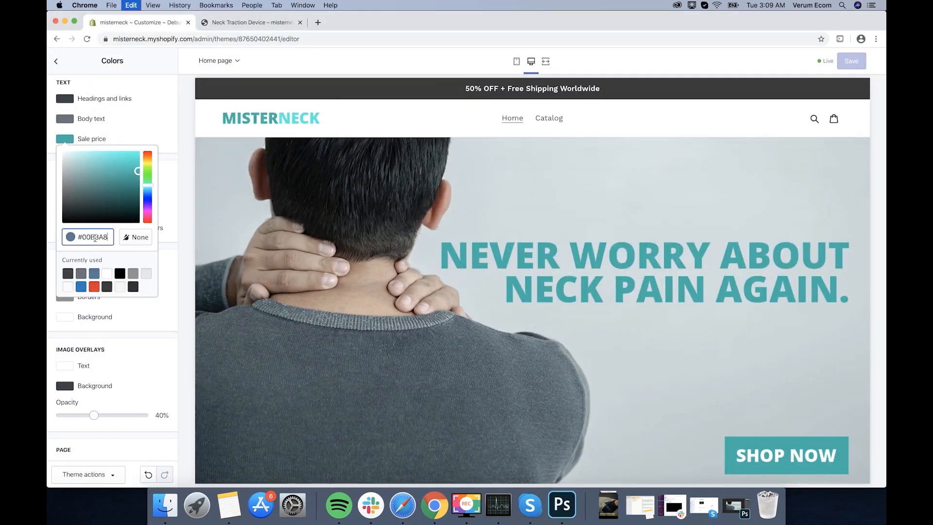
click(49, 187)
Step: Set the theme's Primary buttons color to the copied hex value #00B3A8
click(70, 191)
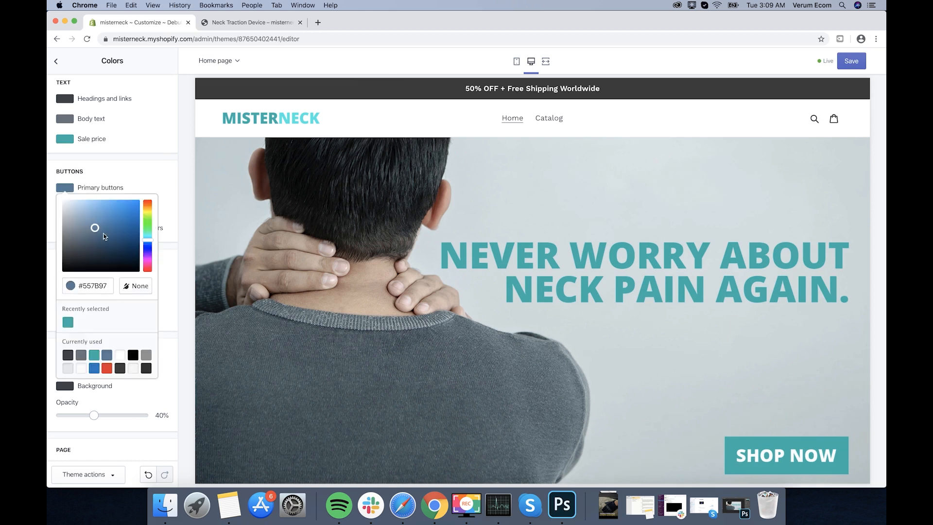
click(90, 281)
key(super+v)
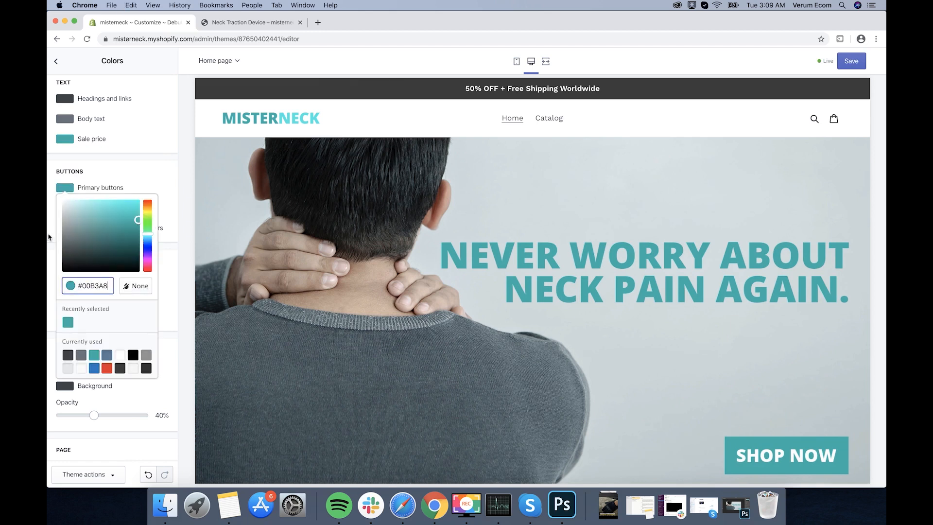
click(48, 233)
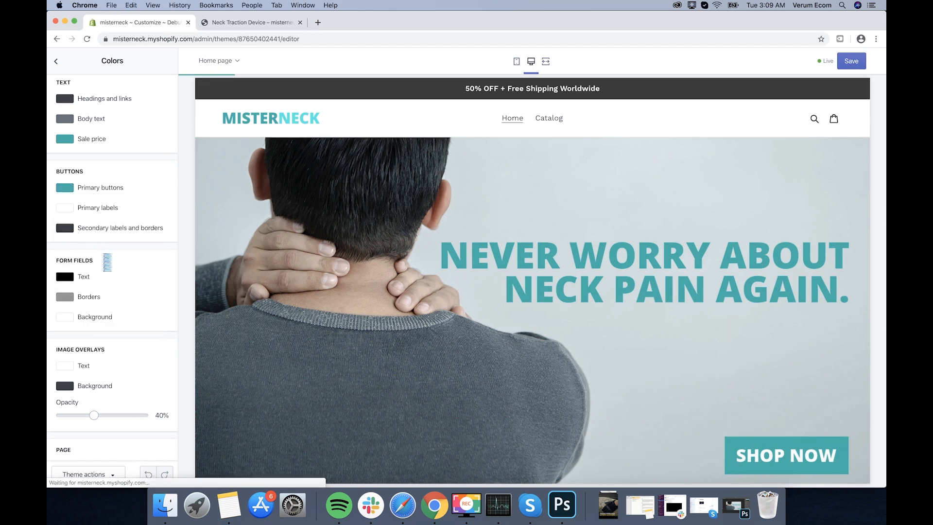
scroll(110, 261, down, 1)
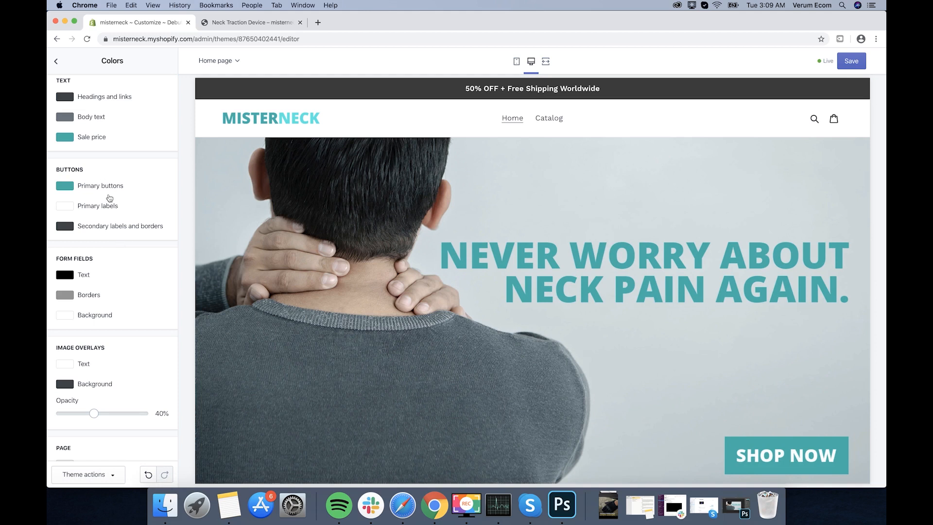
scroll(138, 274, down, 2)
scroll(295, 287, down, 15)
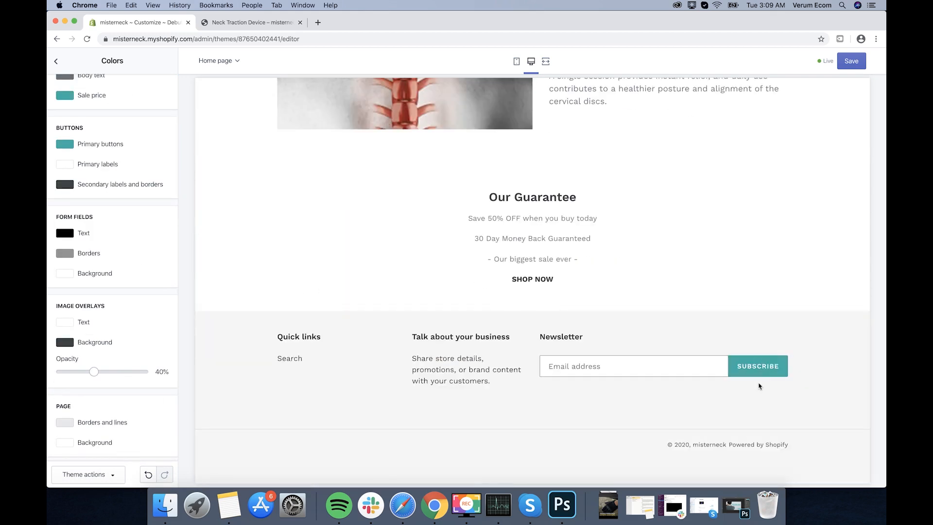
Step: Review the home page preview with the new colors and look over the theme's typography settings
scroll(535, 357, up, 5)
scroll(510, 358, up, 10)
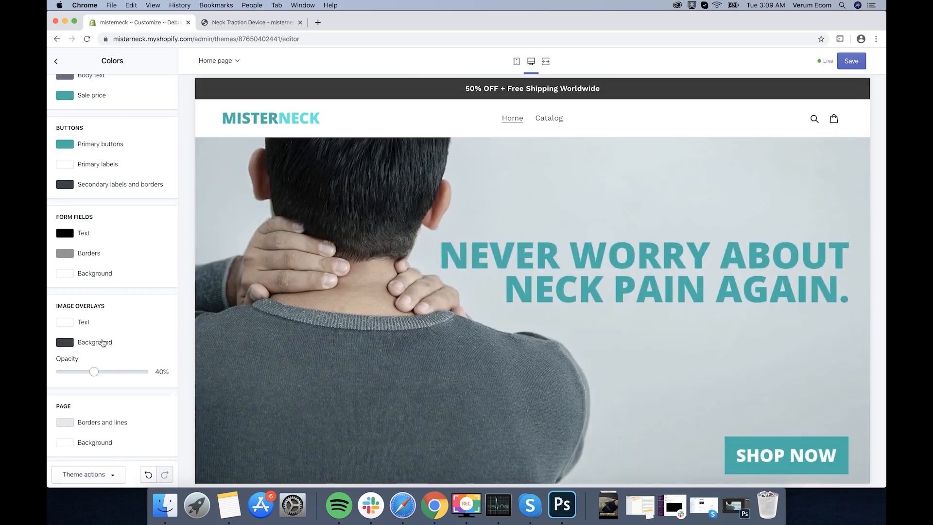
scroll(111, 336, up, 2)
scroll(261, 295, down, 4)
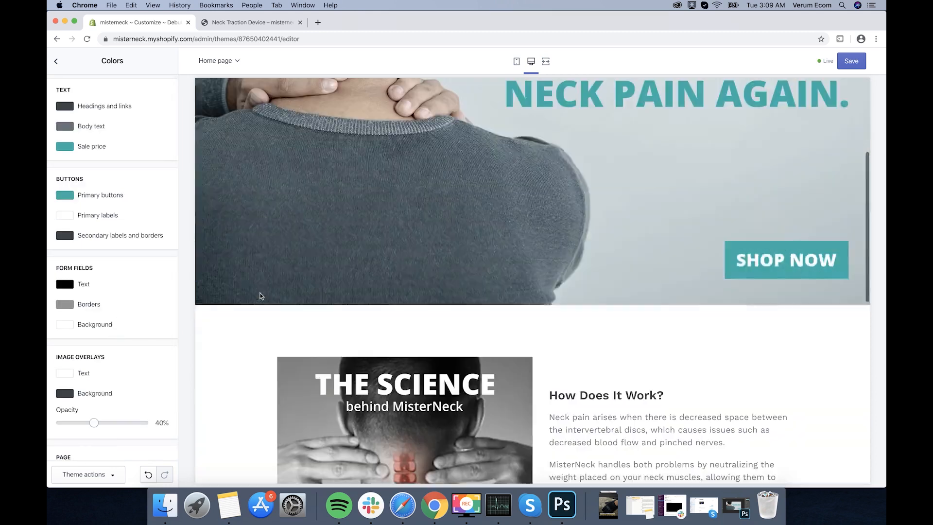
scroll(261, 294, down, 10)
scroll(260, 291, up, 14)
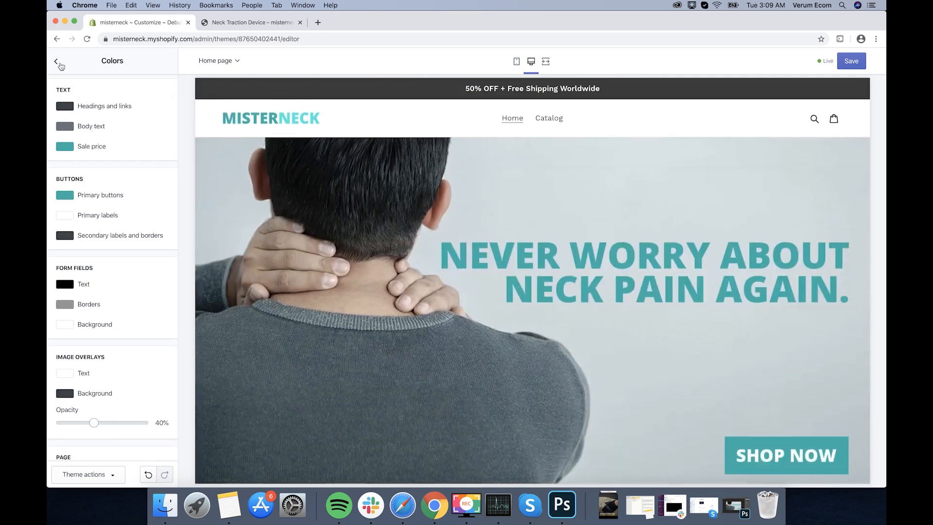
click(57, 61)
click(111, 144)
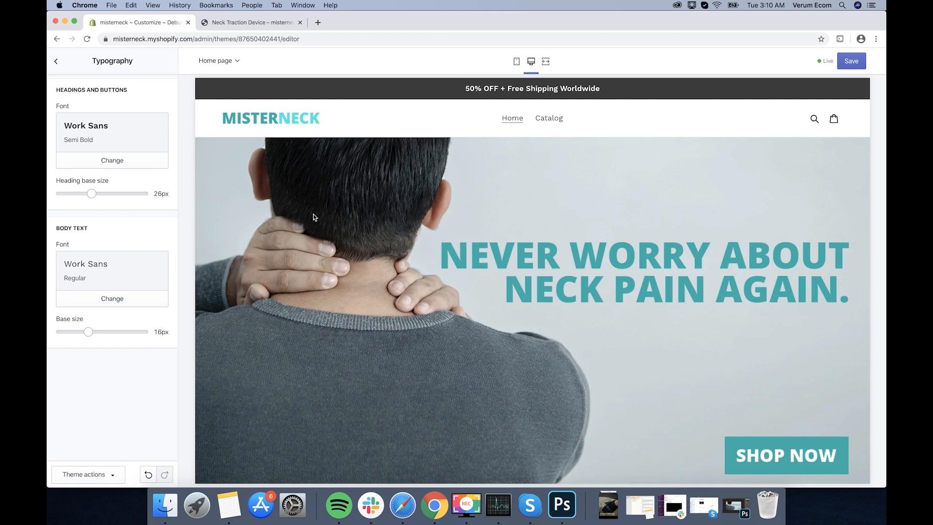
scroll(317, 217, down, 5)
scroll(313, 217, down, 3)
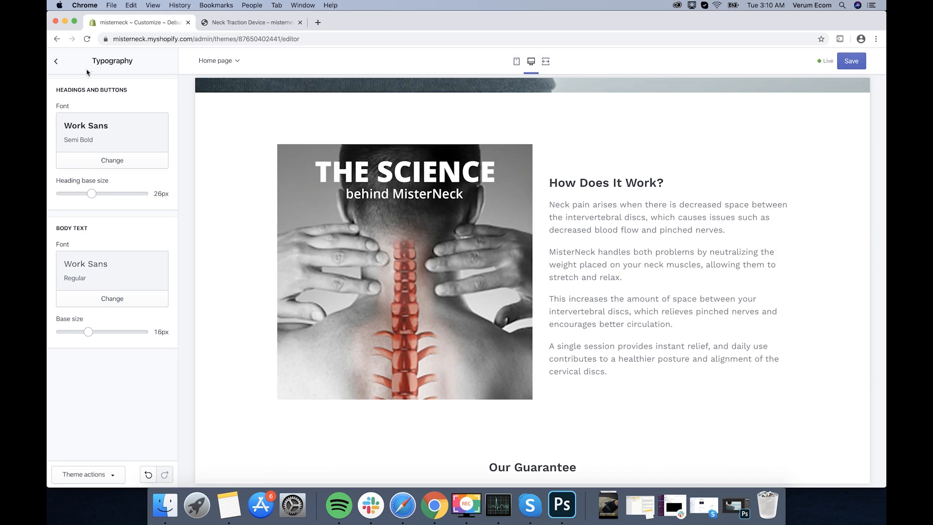
Step: Disable product suggestions in the theme's search settings
click(55, 67)
click(125, 182)
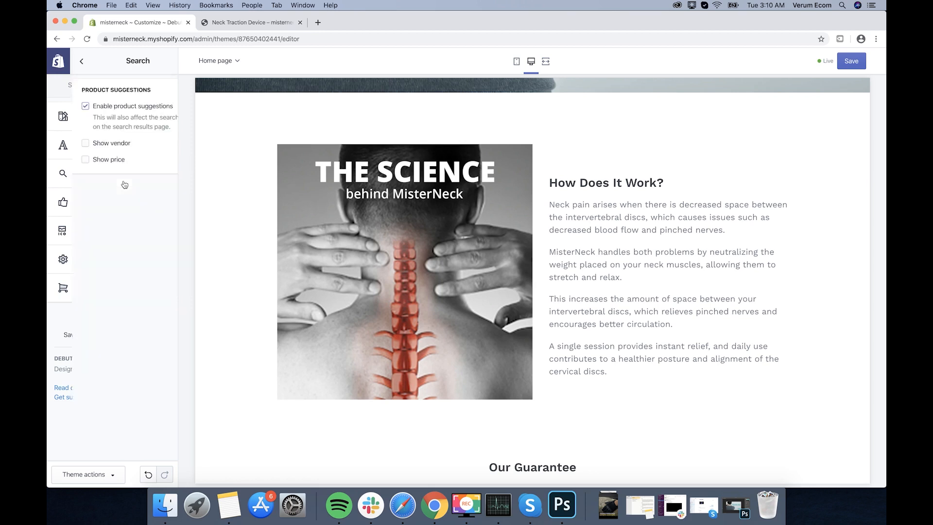
scroll(249, 186, up, 10)
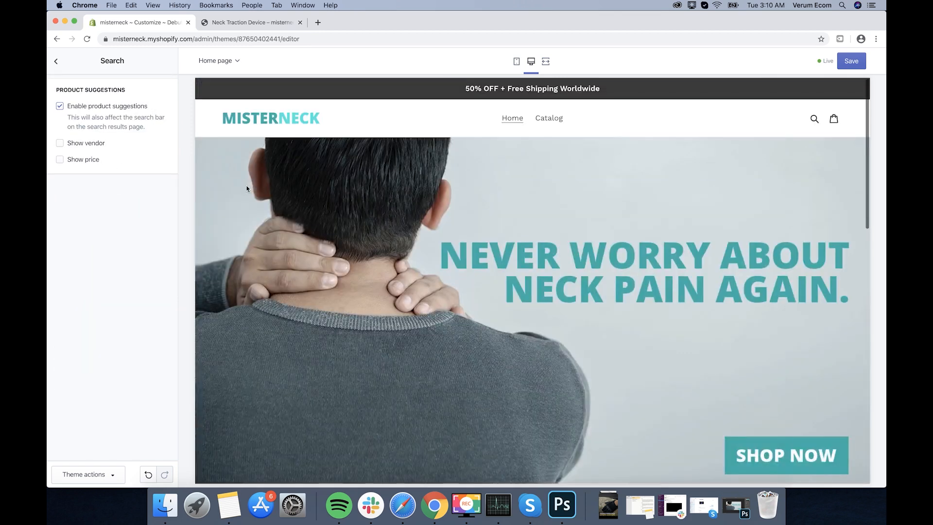
click(60, 107)
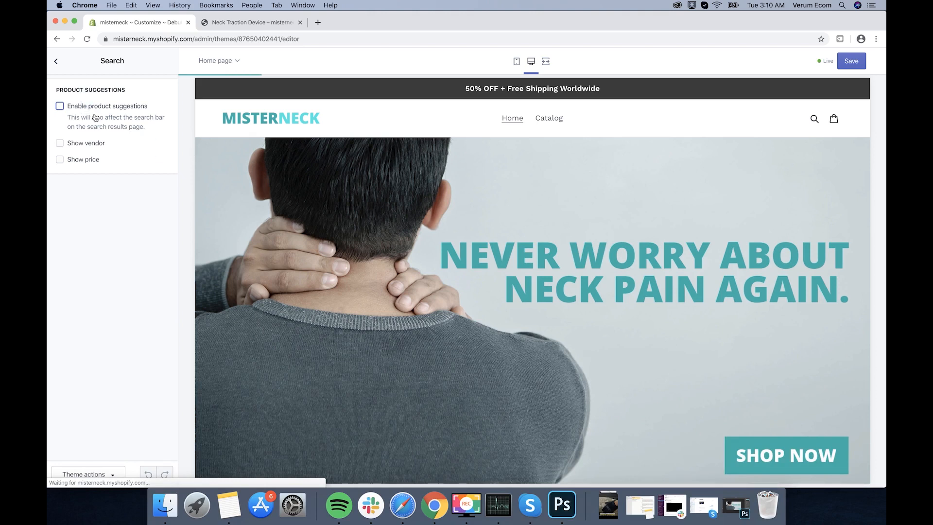
click(55, 63)
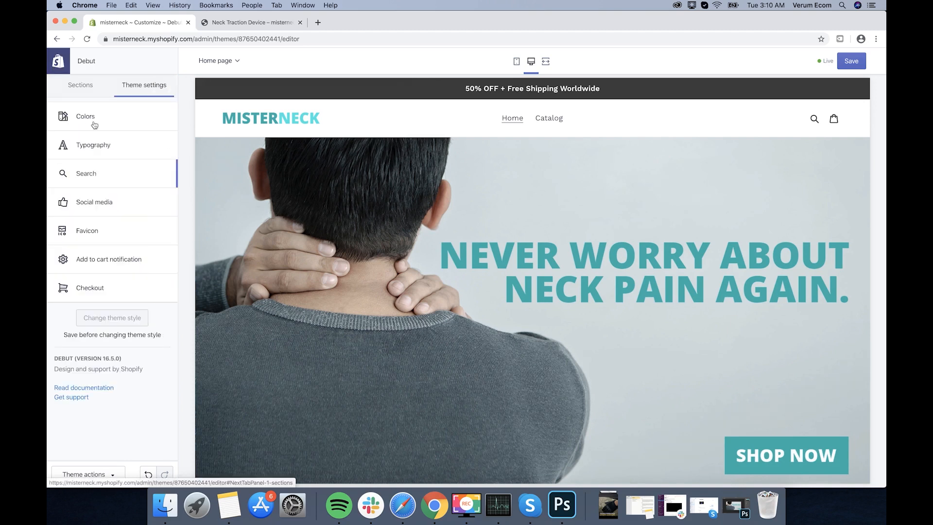
Step: Look over the theme's social media settings, including the sharing image, sharing options and social account fields
click(118, 205)
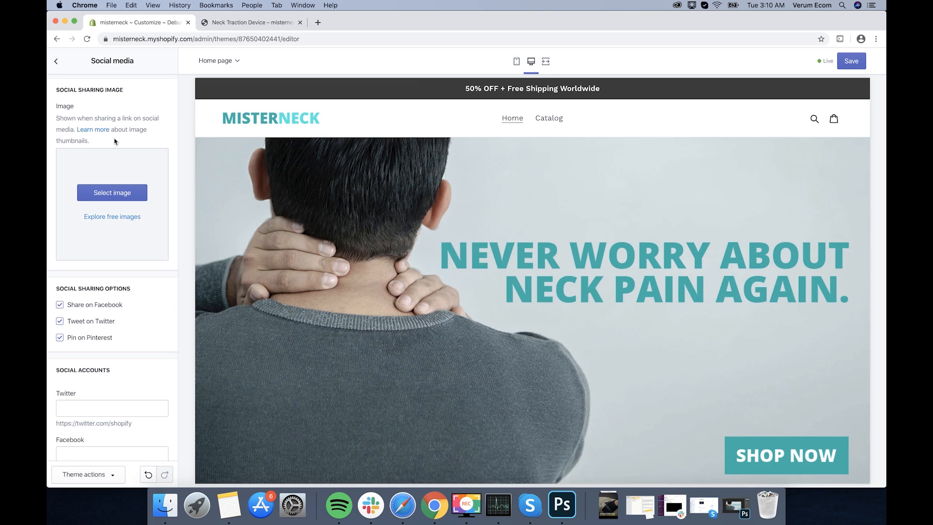
scroll(114, 146, down, 5)
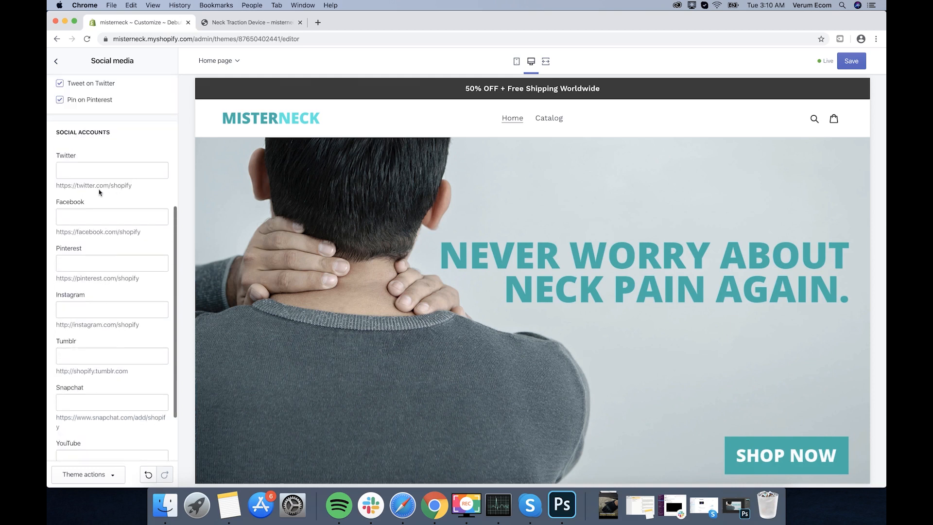
scroll(116, 232, down, 2)
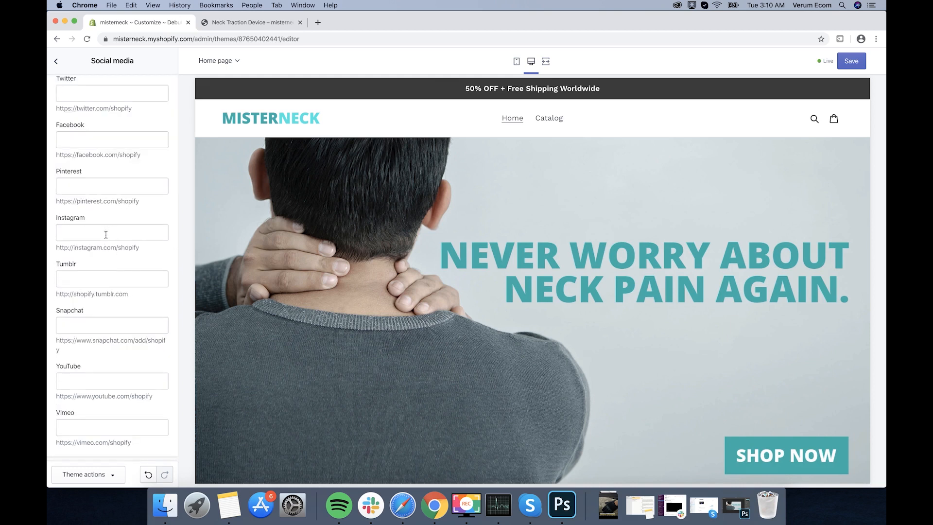
scroll(105, 235, up, 4)
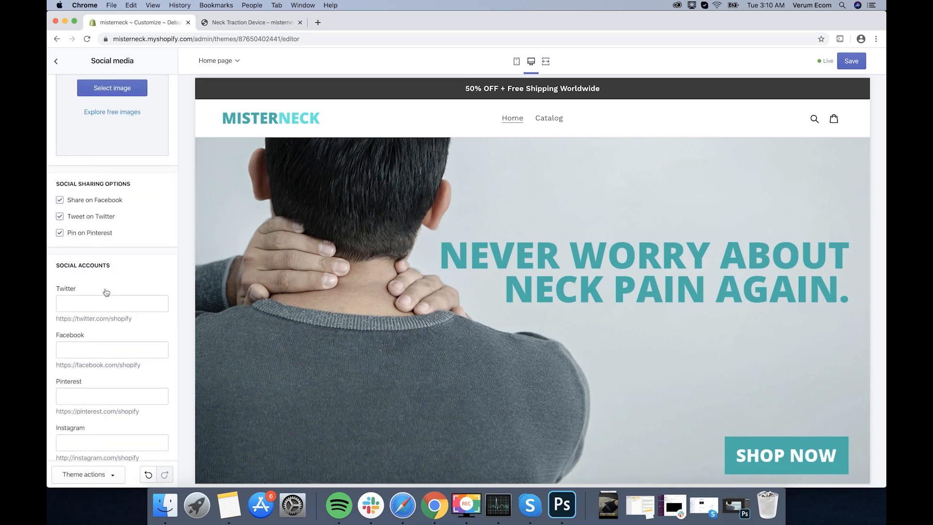
scroll(106, 291, up, 2)
click(56, 68)
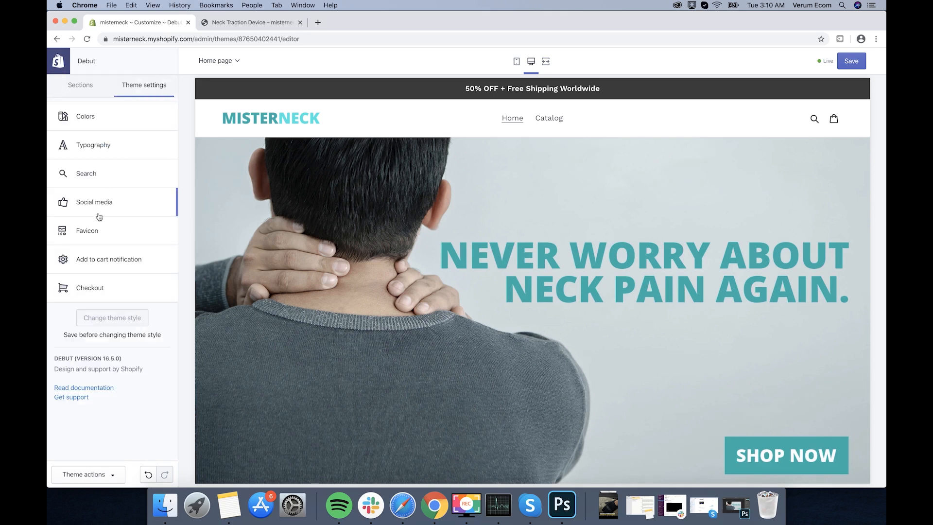
Step: Upload Favicon PNG.png from the MisterNeck folder and set it as the theme's favicon image
click(112, 233)
click(112, 158)
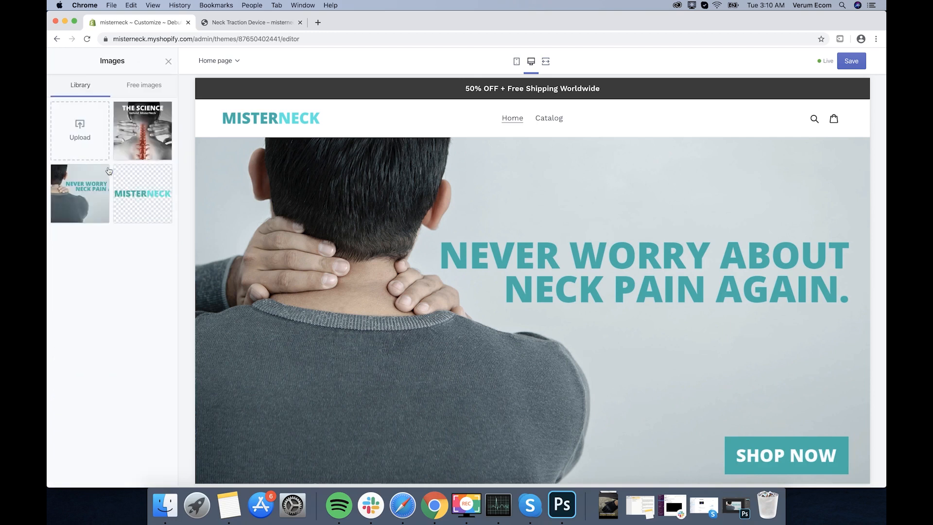
click(91, 139)
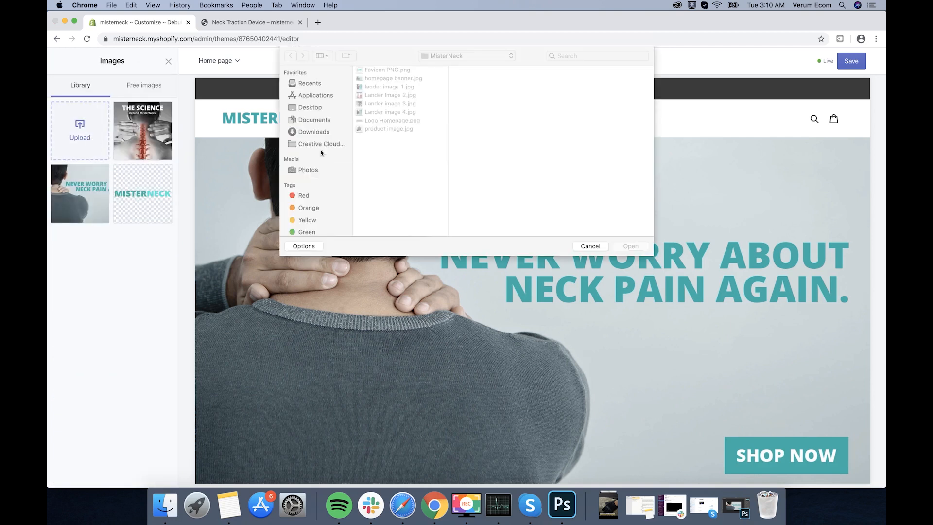
click(386, 71)
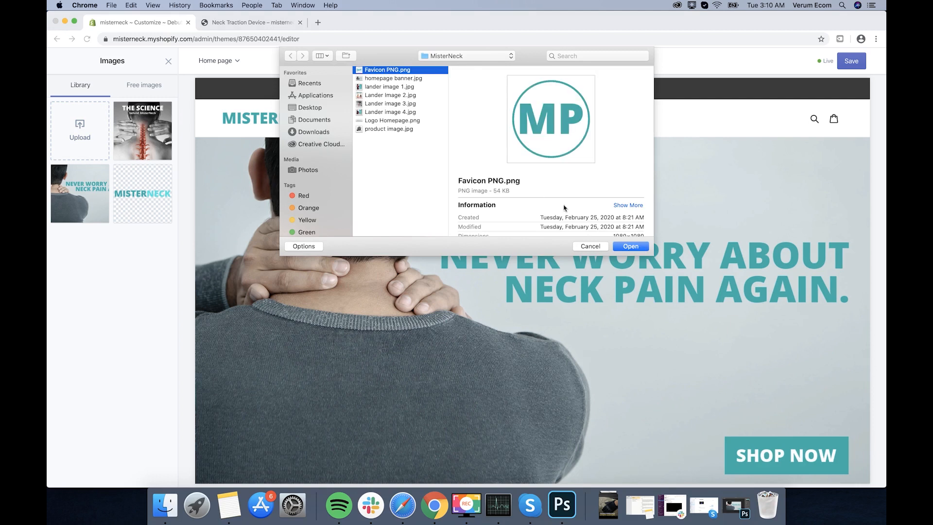
click(622, 246)
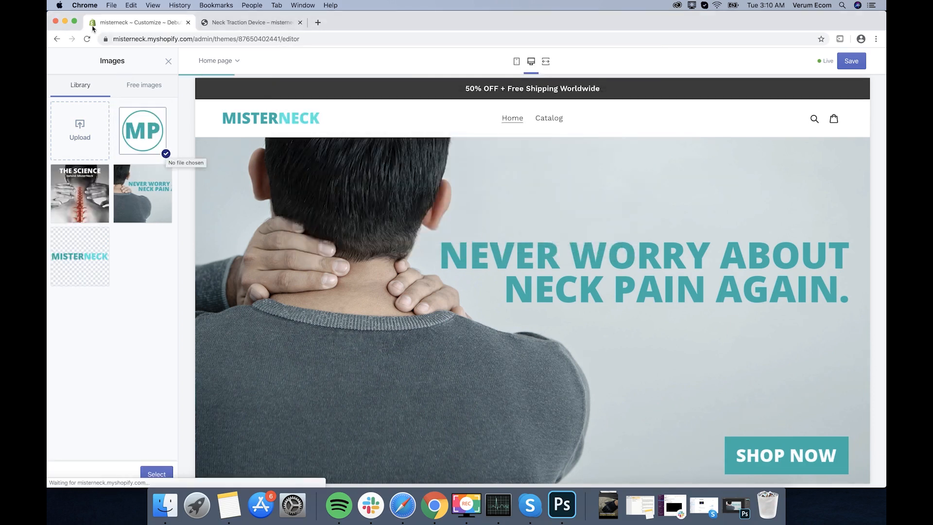
click(152, 473)
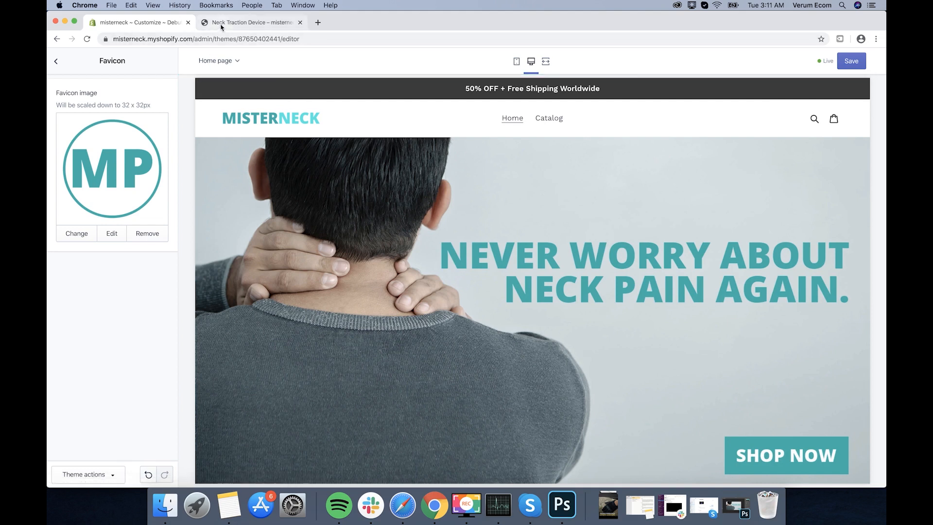
click(77, 234)
click(90, 133)
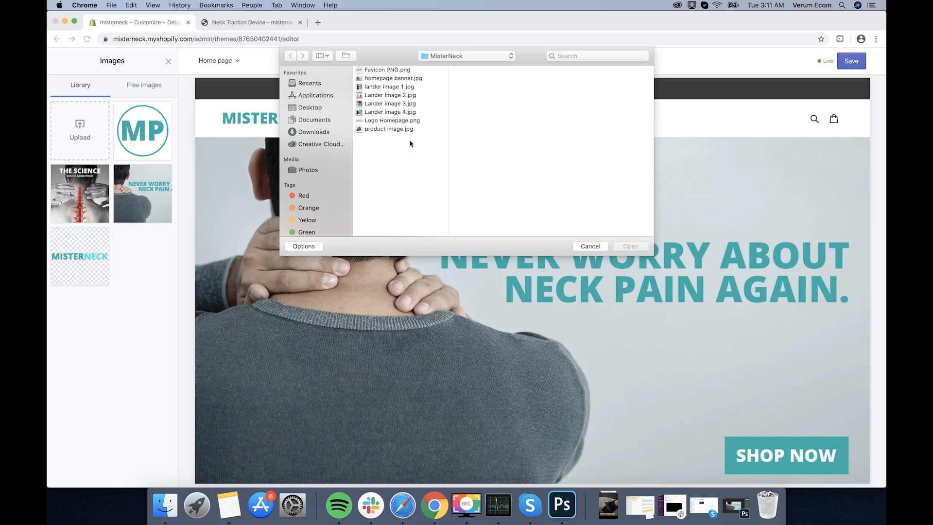
click(588, 246)
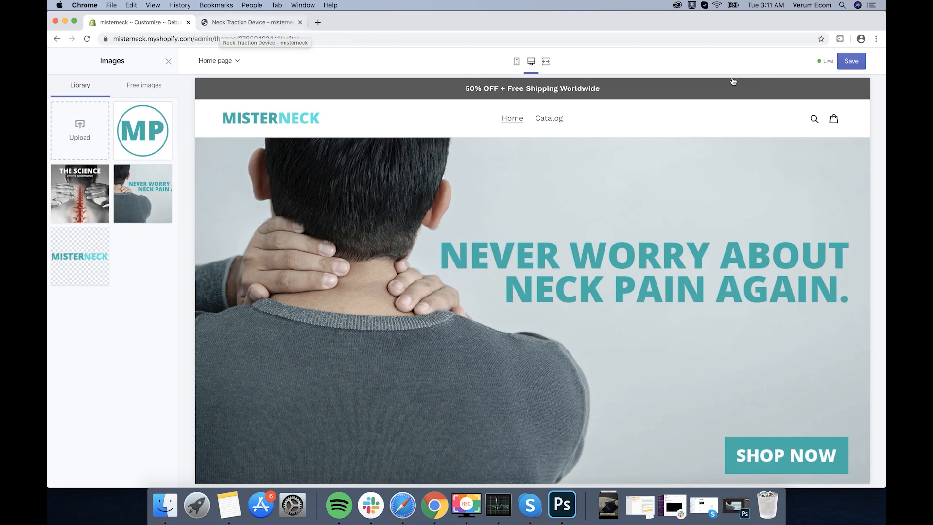
Step: Save the theme changes and reload the Neck Traction Device product page to check the new branding
click(850, 61)
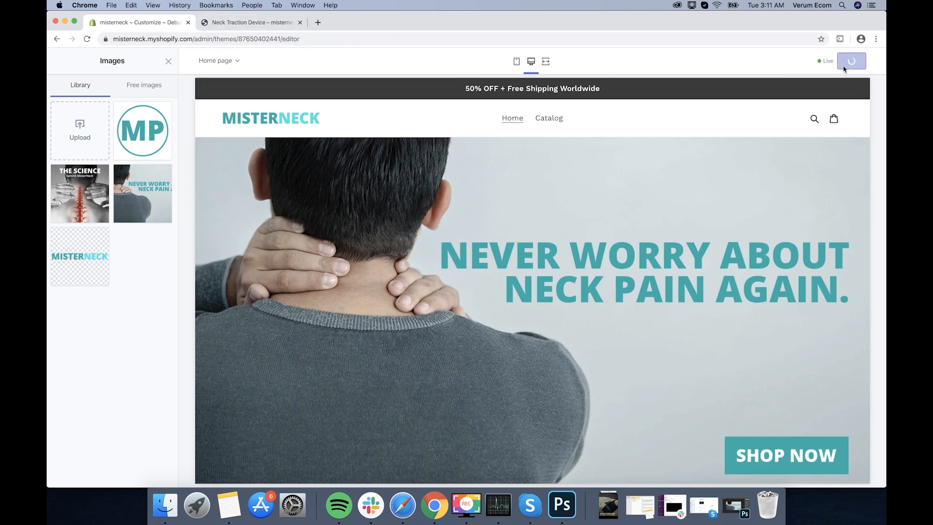
click(248, 22)
click(210, 41)
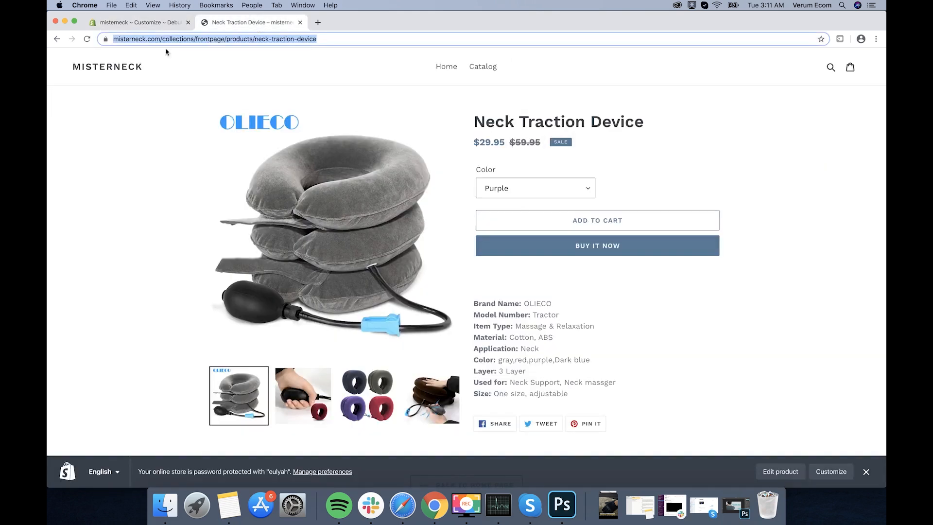
click(87, 43)
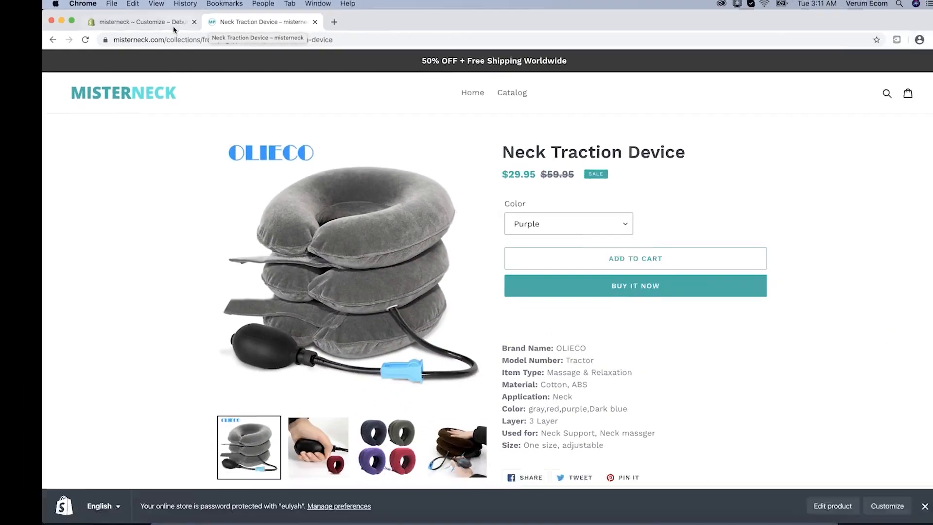
Step: Return to the theme editor, leave the favicon settings and view the Add to cart notification setting
click(199, 18)
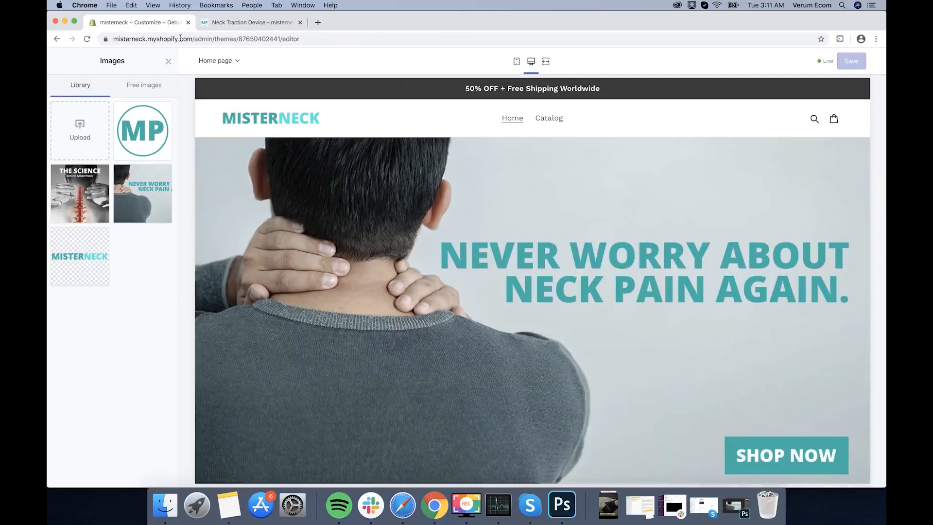
click(168, 61)
click(57, 62)
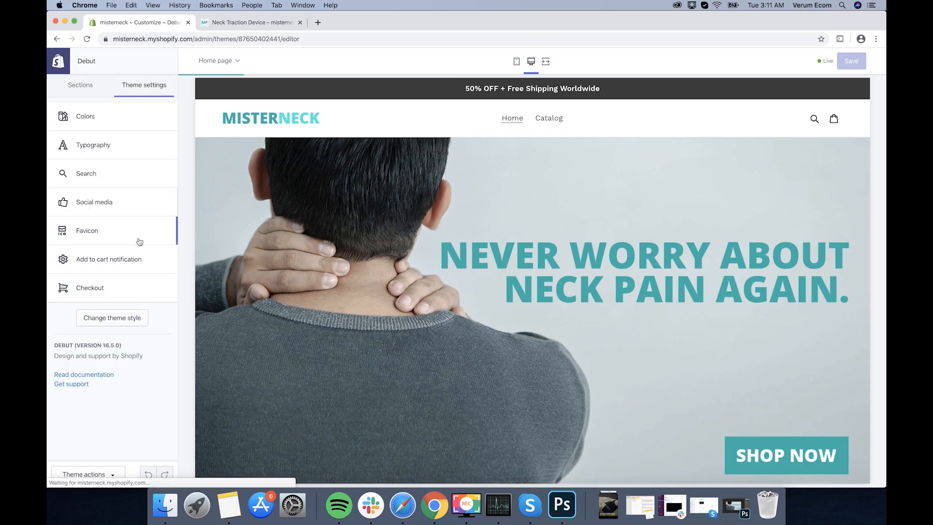
click(147, 258)
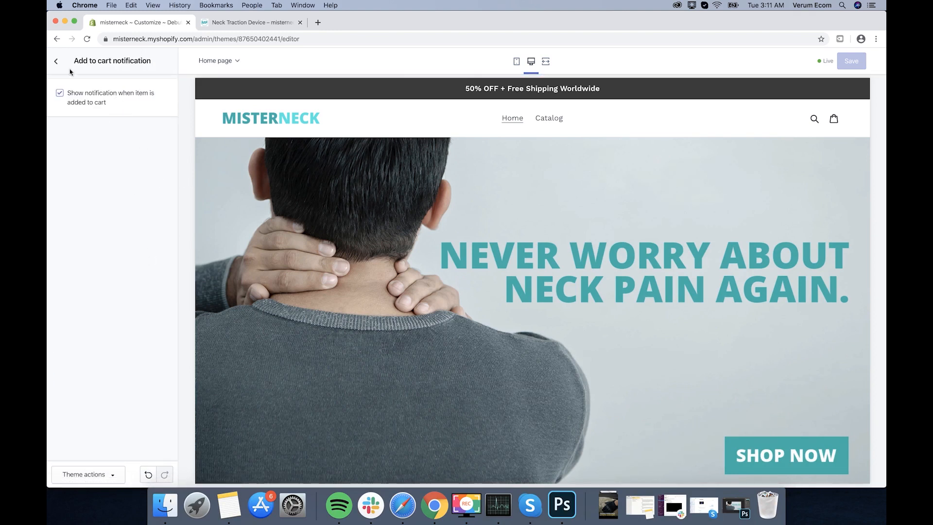
click(57, 61)
Step: Use the MISTERNECK logo from the image library as the checkout's custom logo image and choose its position
click(122, 286)
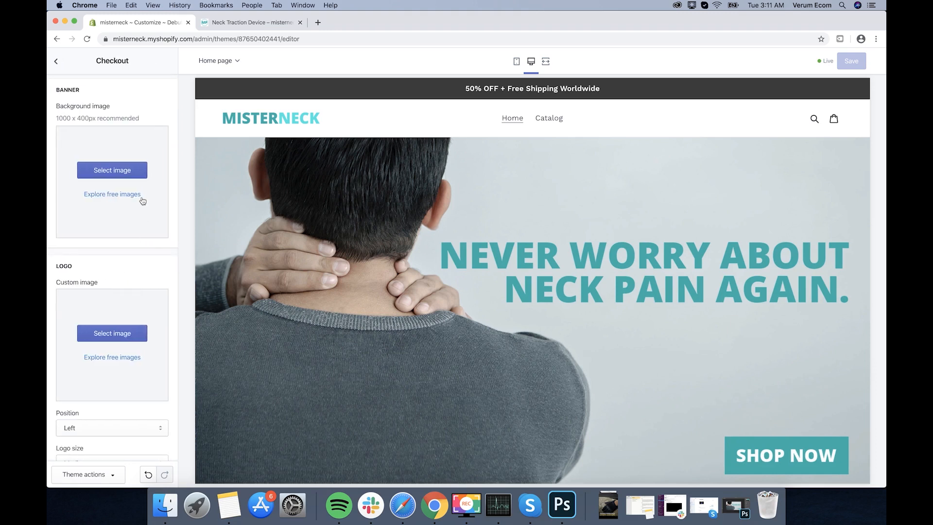
scroll(125, 152, down, 5)
scroll(133, 170, up, 2)
click(132, 176)
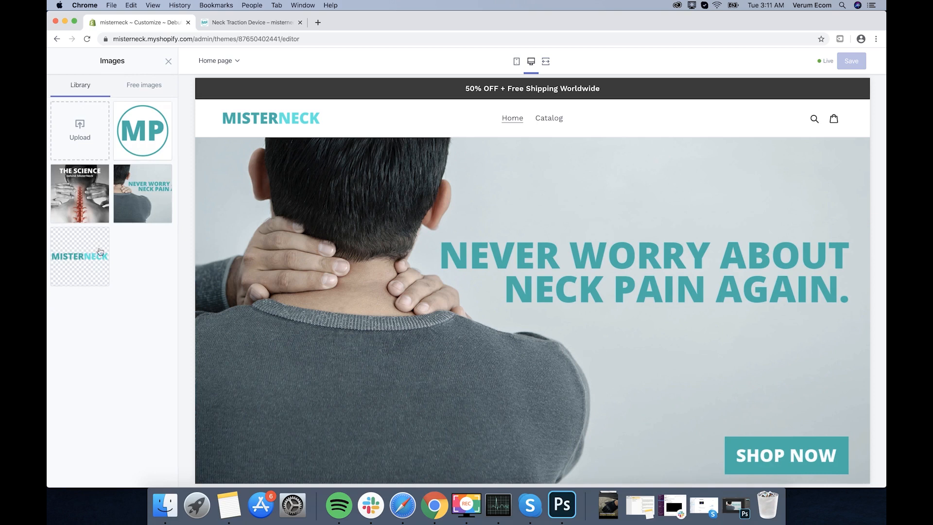
click(100, 251)
click(157, 474)
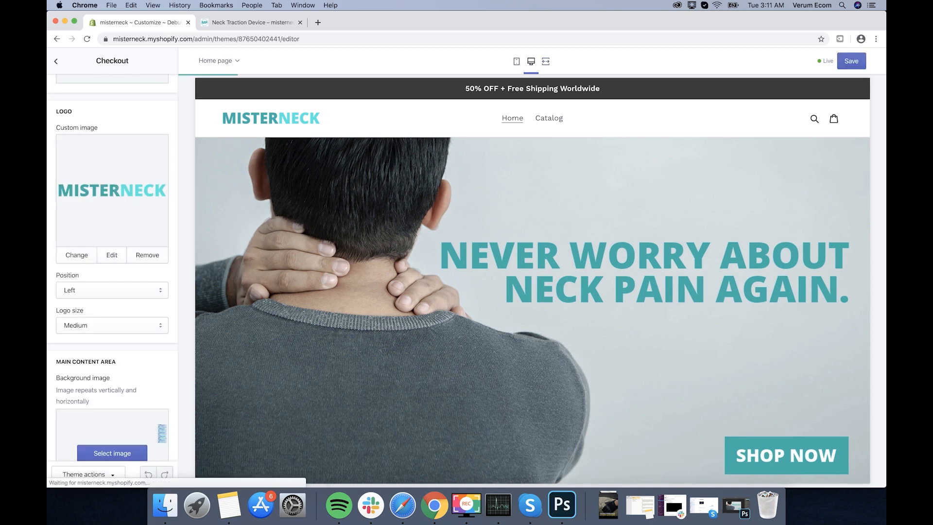
click(125, 295)
click(98, 298)
Step: Set the checkout's Accents and Buttons colors to the recently selected teal #00B3A8
scroll(110, 313, down, 10)
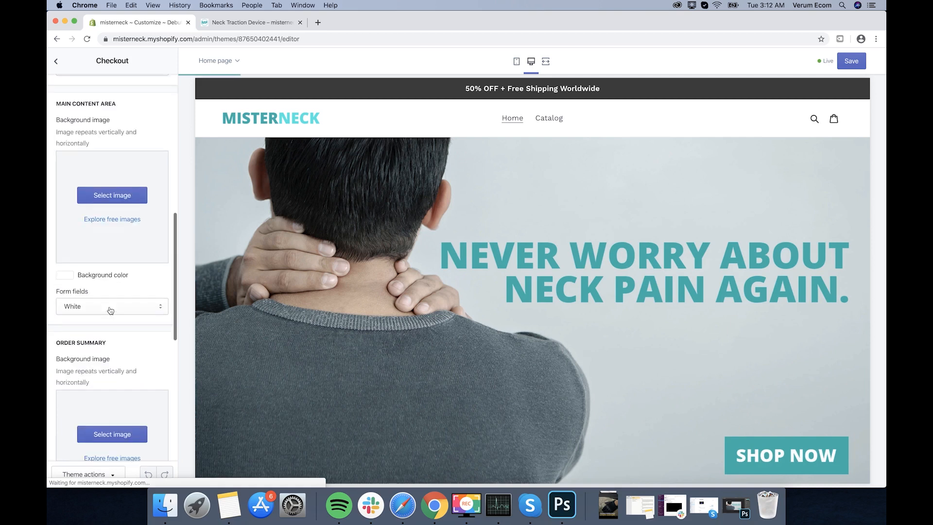
scroll(115, 308, up, 5)
scroll(115, 308, down, 6)
scroll(115, 309, down, 4)
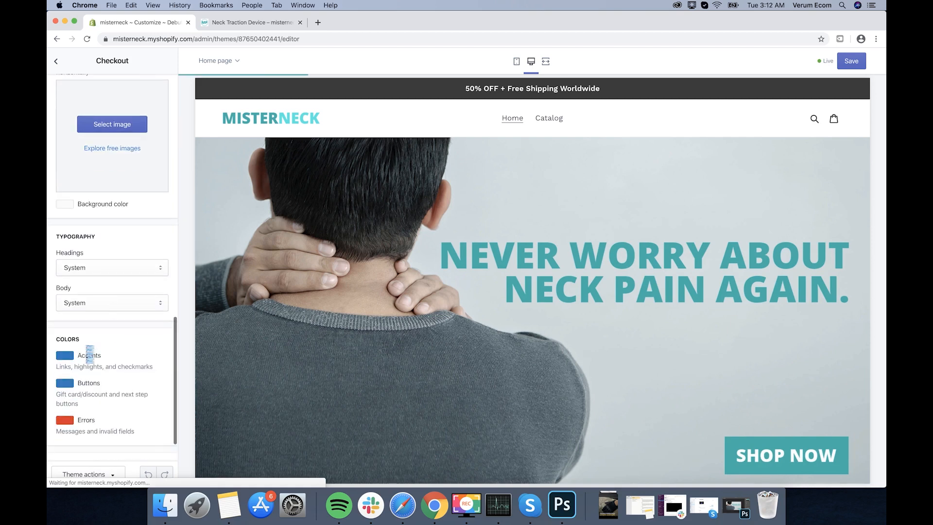
click(65, 356)
scroll(112, 337, down, 4)
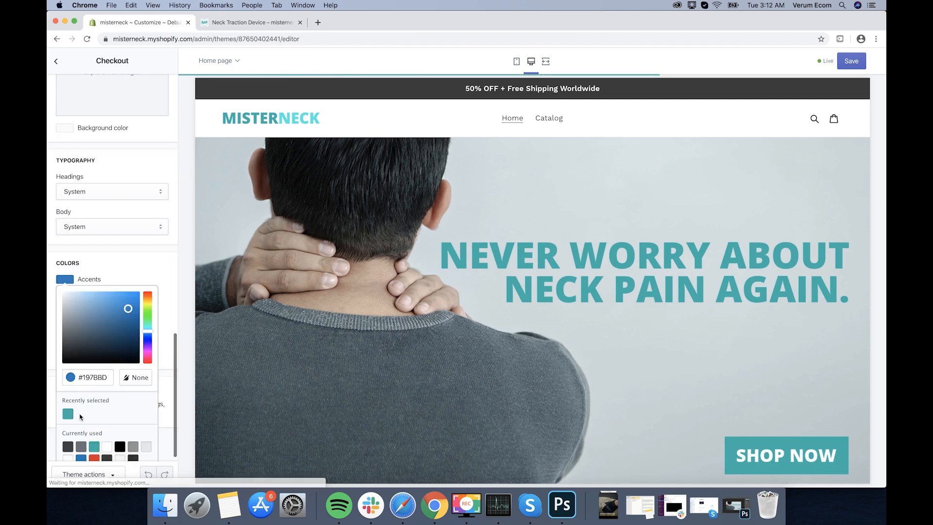
click(71, 416)
click(113, 268)
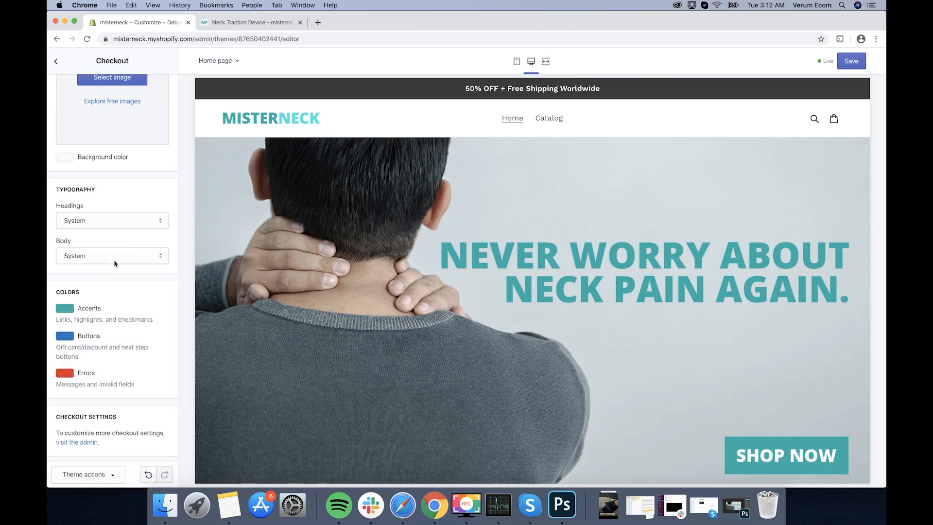
click(68, 334)
click(68, 404)
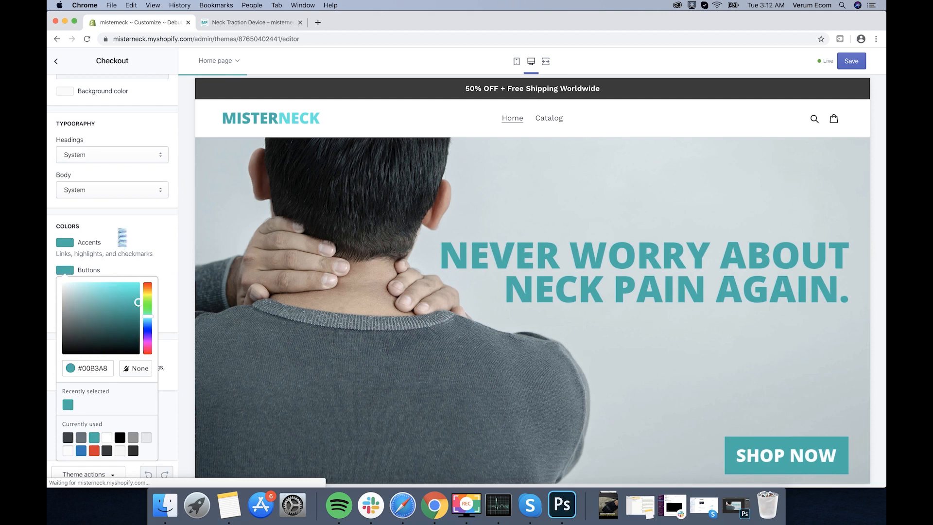
Step: Save the checkout color changes, return to the theme settings list and check the home page preview
click(122, 214)
click(851, 61)
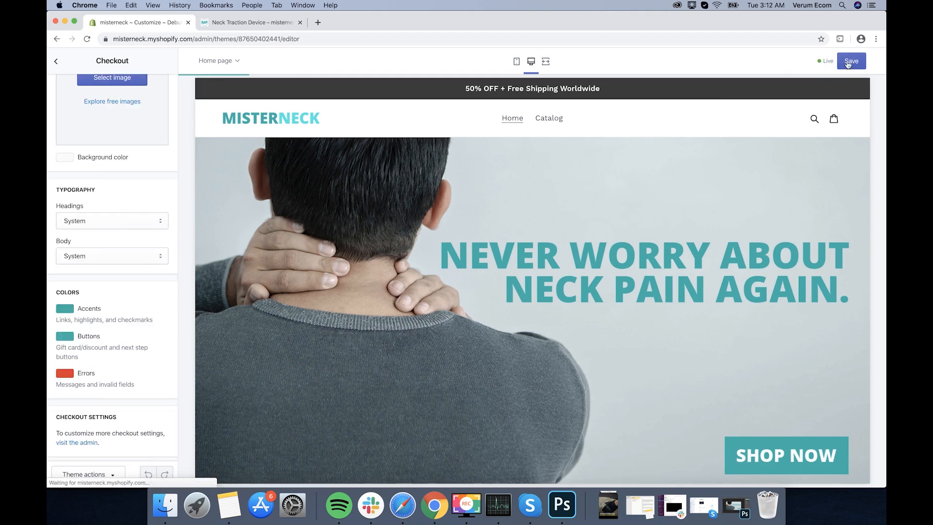
scroll(487, 215, down, 5)
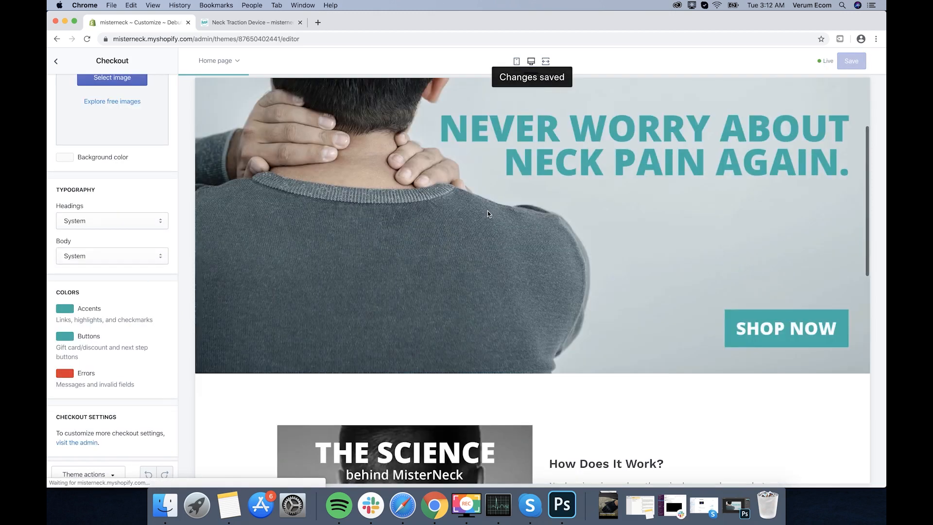
scroll(333, 158, up, 5)
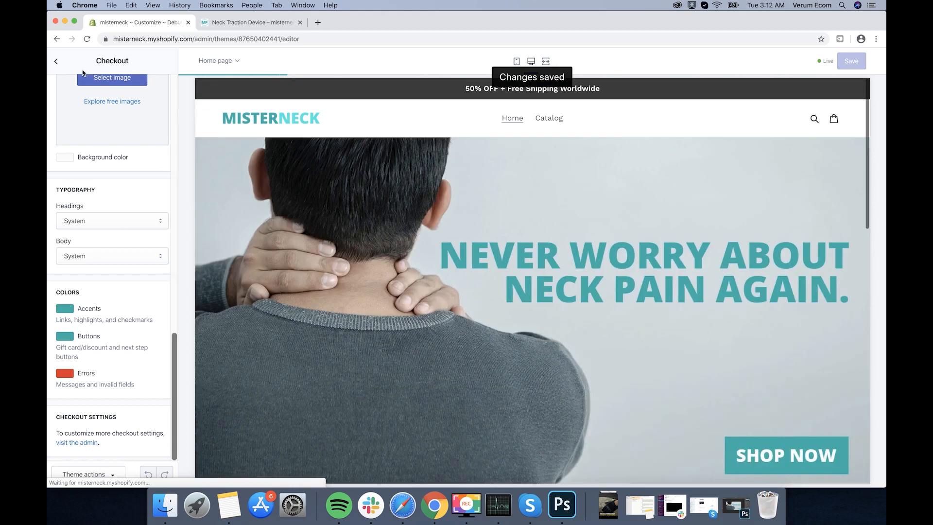
click(55, 61)
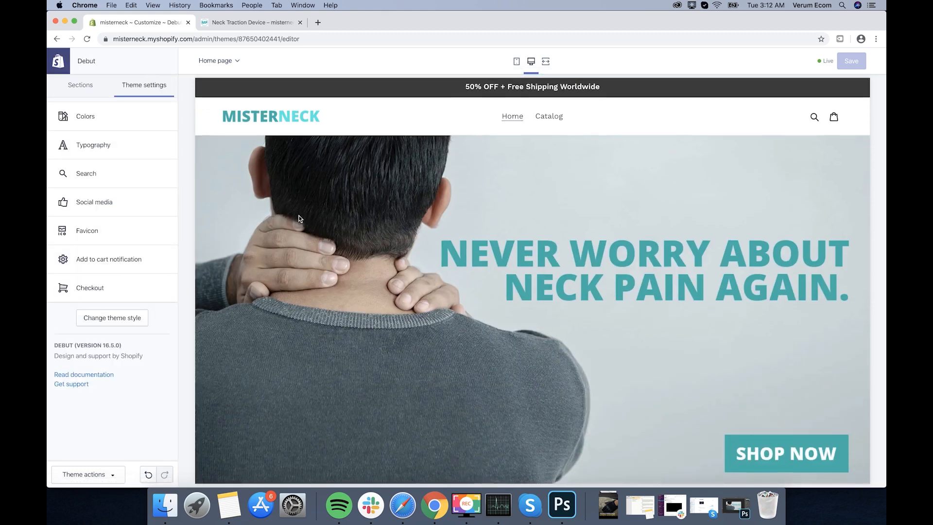
scroll(299, 218, down, 15)
scroll(392, 252, up, 8)
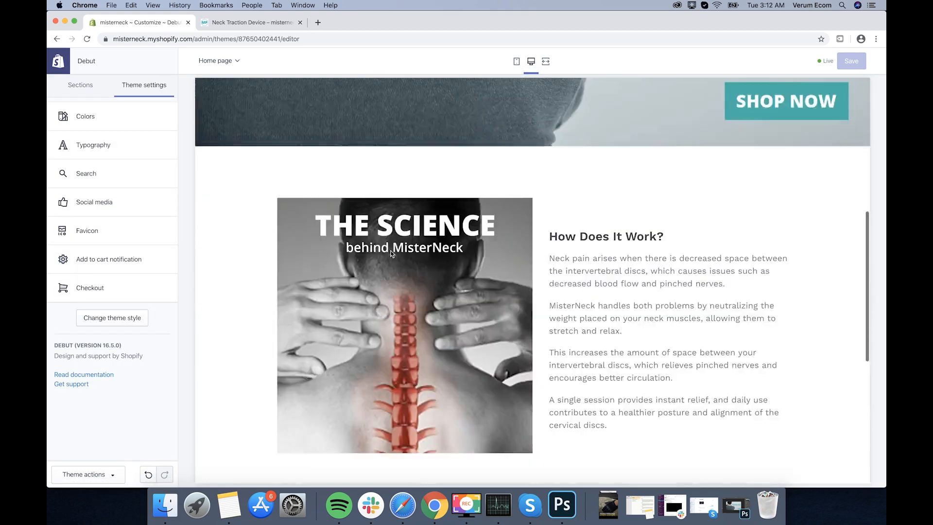
scroll(392, 252, up, 8)
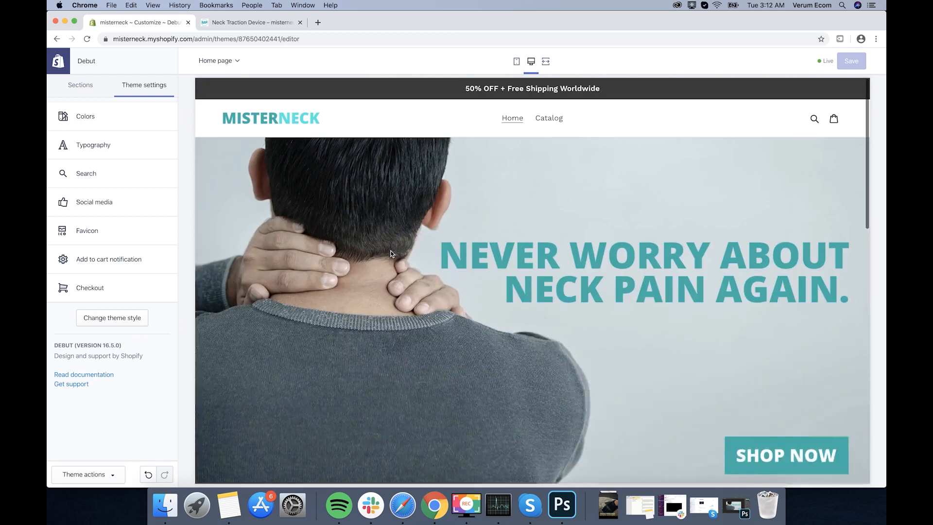
Step: Show the theme's sections and open the Neck Traction Device product page through the store's Catalog
click(75, 96)
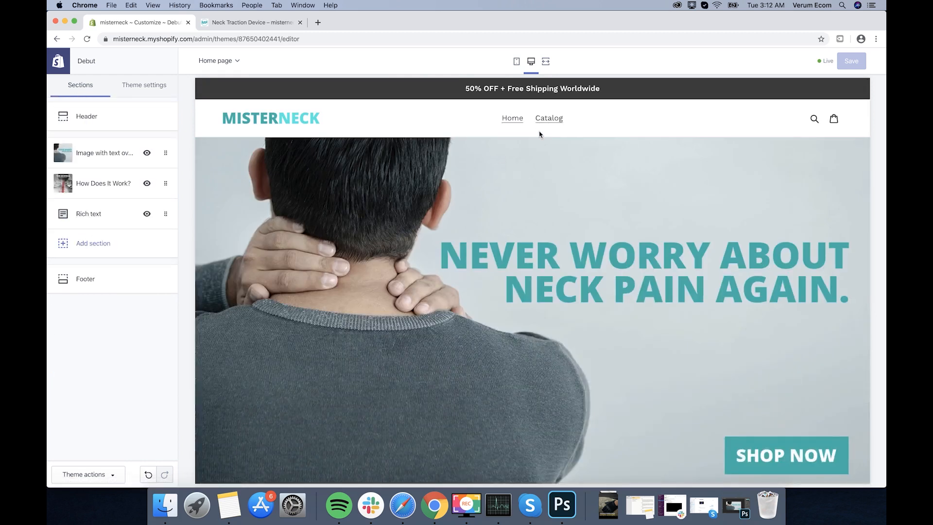
scroll(529, 155, down, 6)
scroll(588, 228, up, 7)
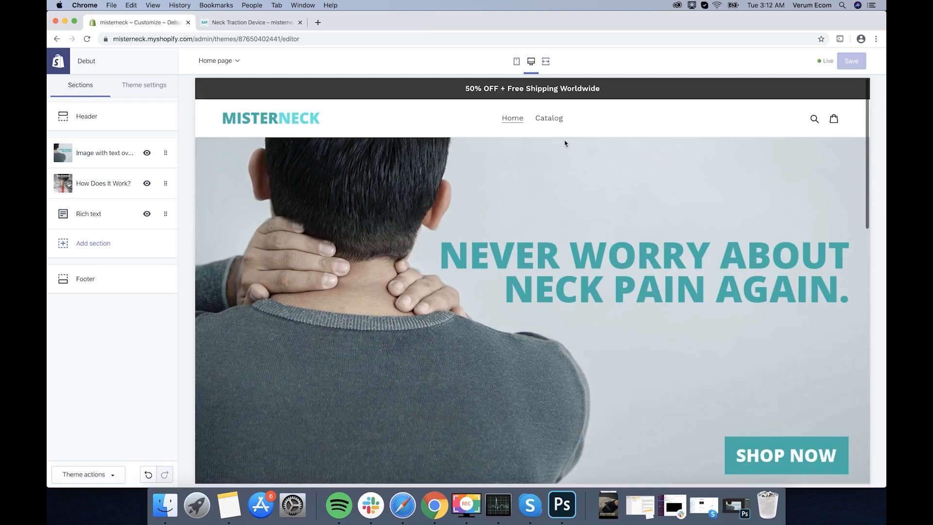
click(559, 120)
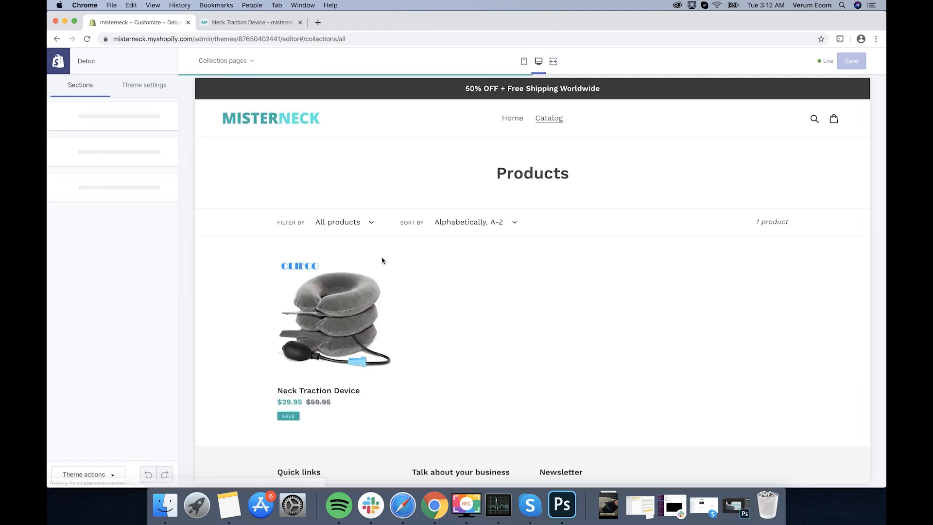
click(354, 295)
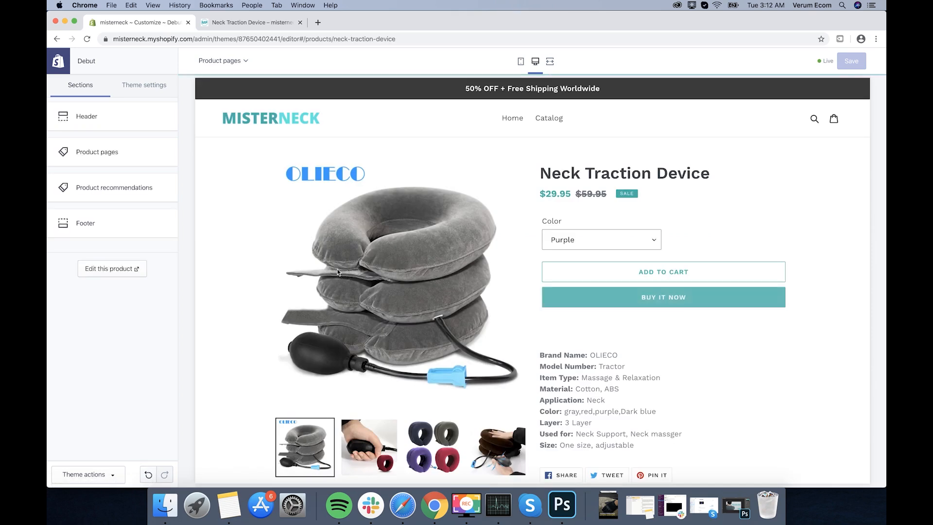
Step: Review the Header section's announcement bar and social media settings, leaving them as they are
click(121, 117)
scroll(123, 141, down, 6)
scroll(123, 142, down, 5)
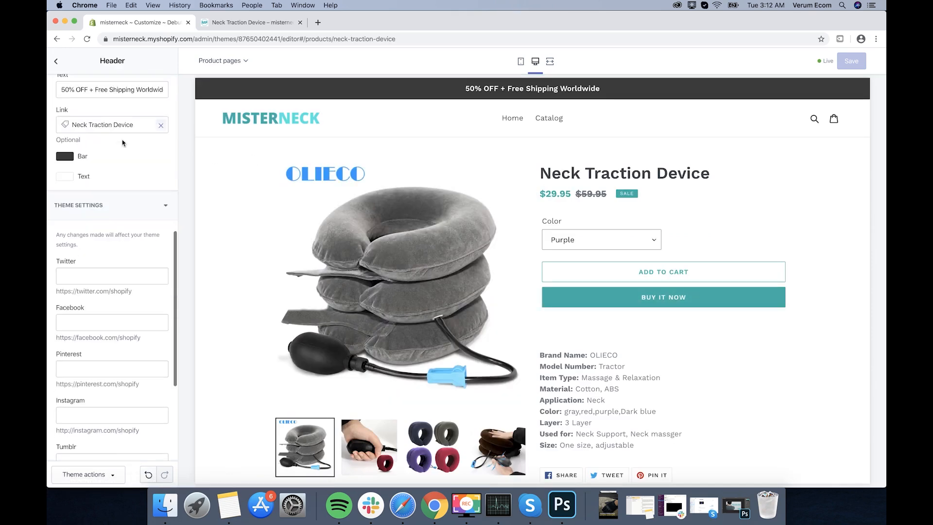
scroll(123, 143, up, 10)
click(56, 62)
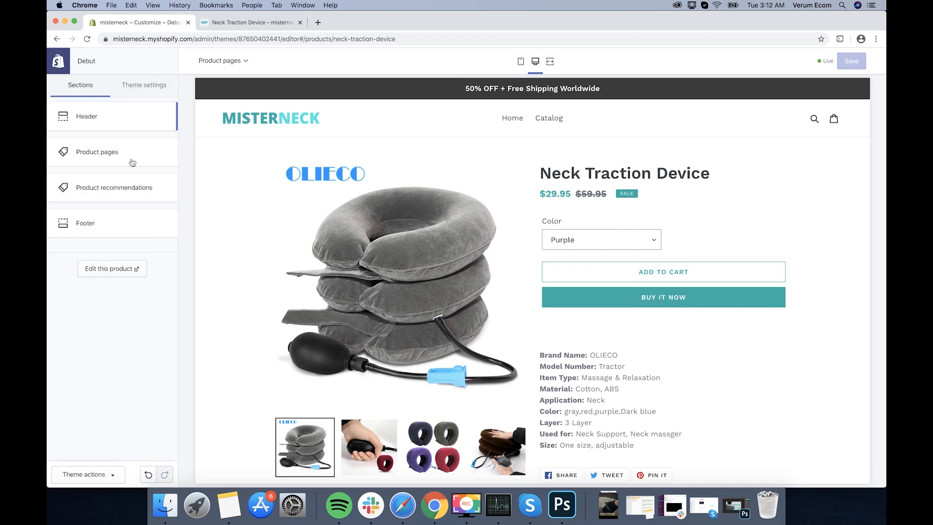
Step: In the Product pages section, enable the quantity selector and turn off the dynamic checkout button
click(130, 160)
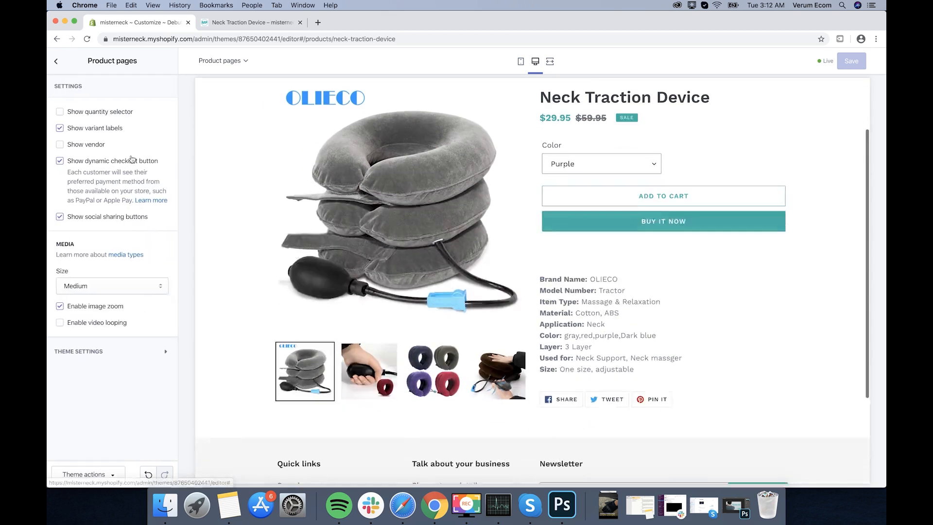
click(56, 62)
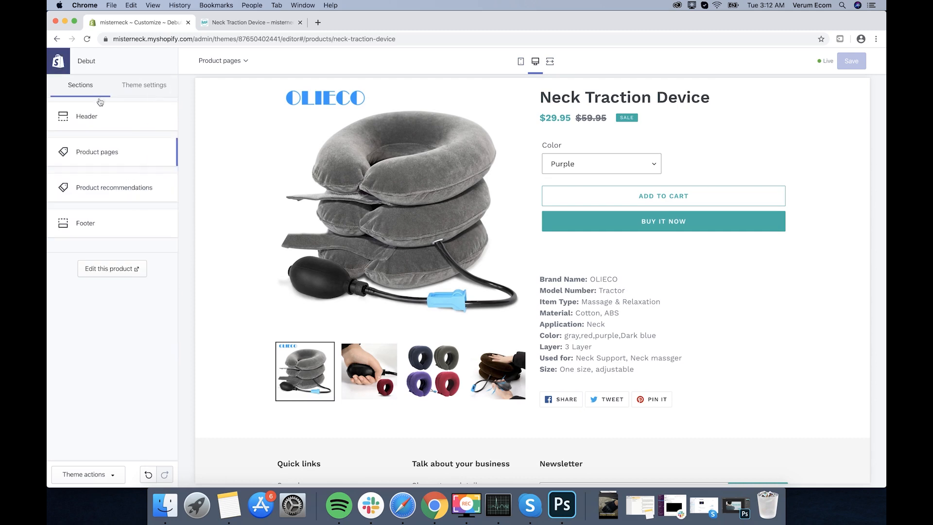
click(105, 158)
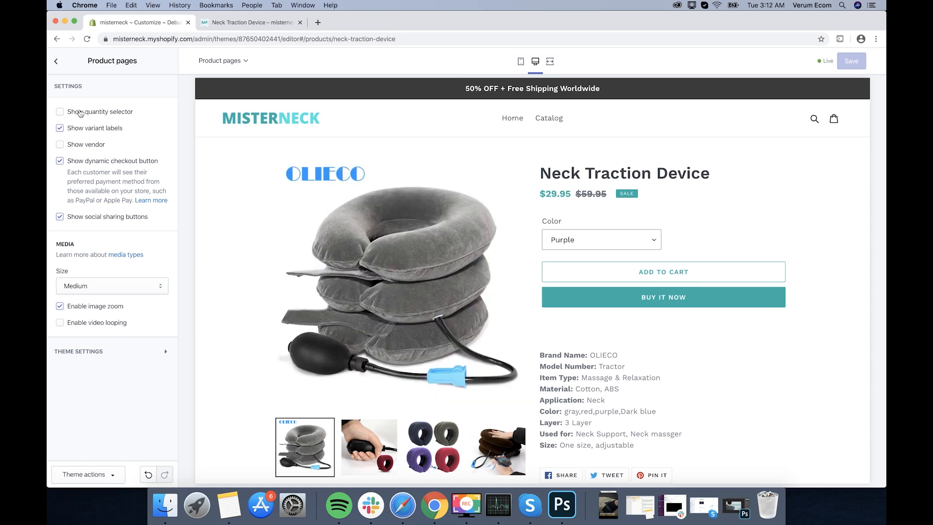
click(80, 113)
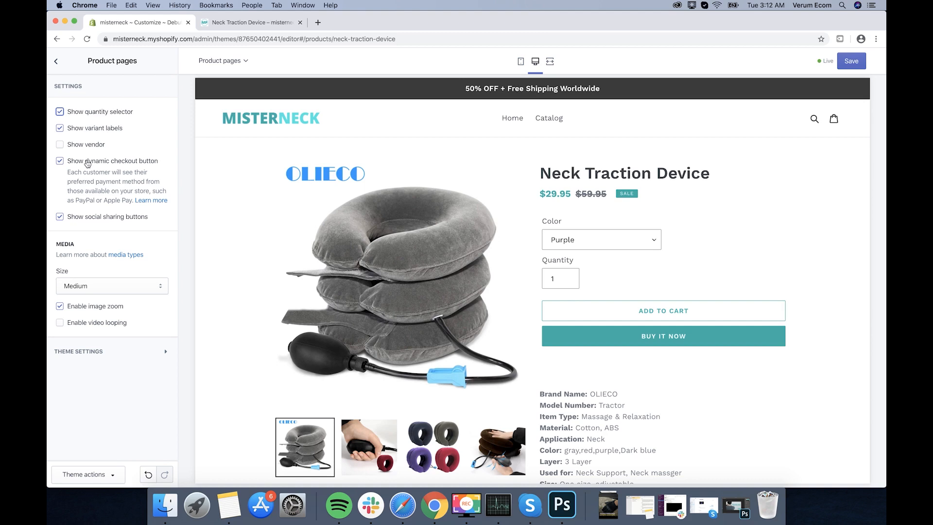
click(86, 164)
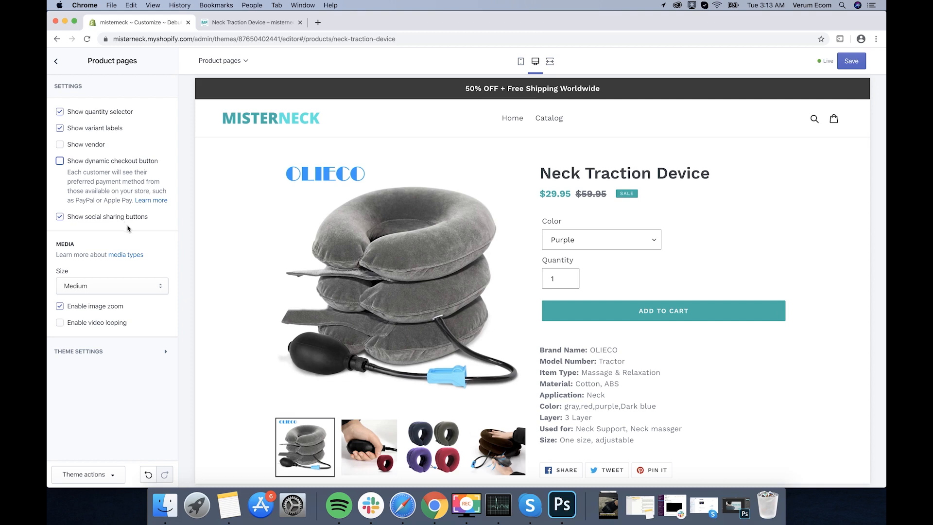
Step: View the social sharing and cart notification options in the Product pages theme settings, and return to the section list
scroll(248, 248, down, 2)
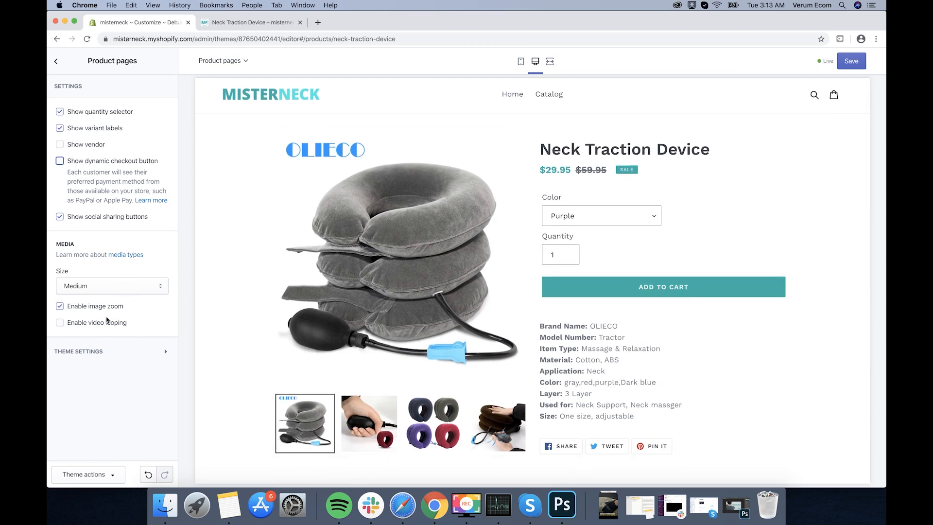
click(103, 351)
scroll(123, 336, down, 1)
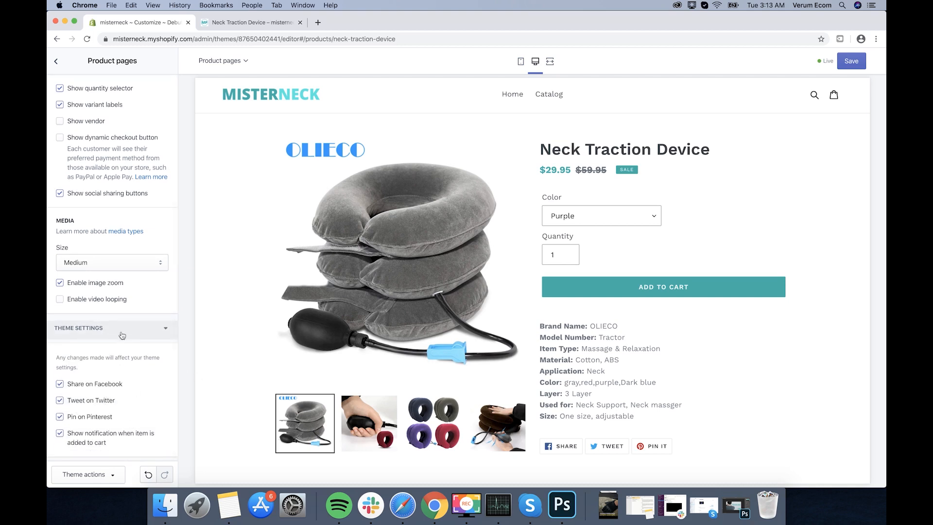
scroll(110, 311, up, 1)
click(56, 61)
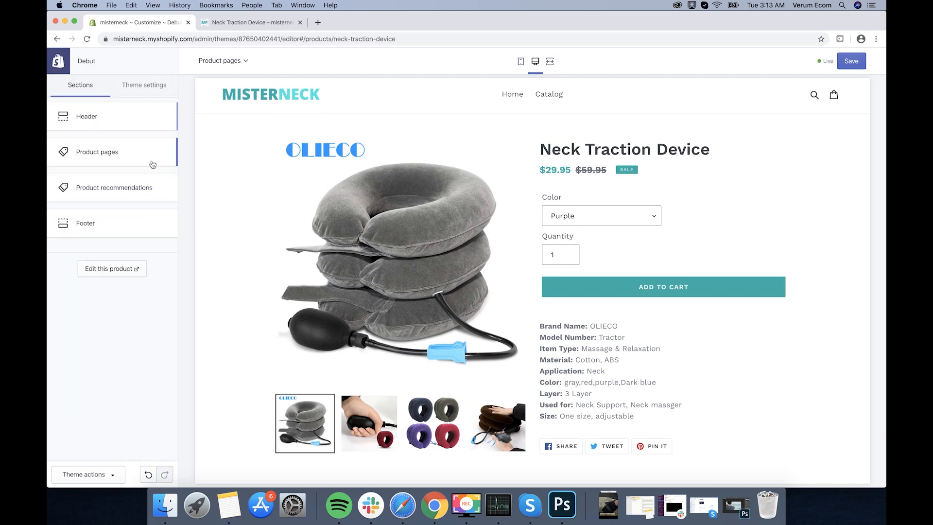
Step: Turn off dynamic recommendations in the Product recommendations section and return to the section list
click(149, 190)
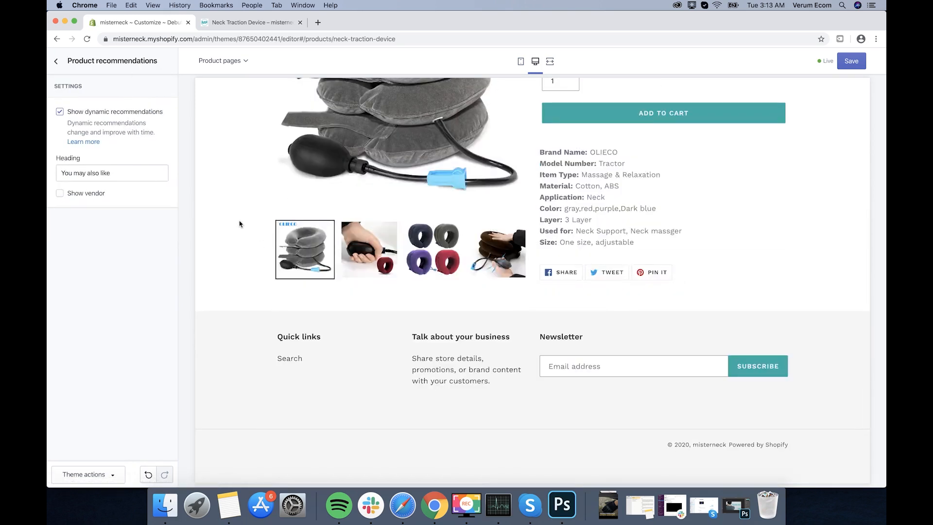
click(59, 112)
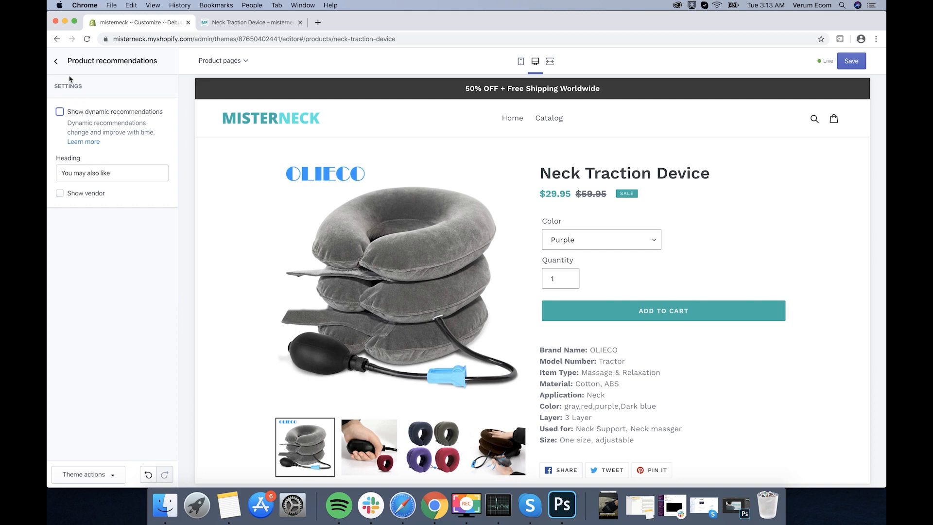
click(57, 65)
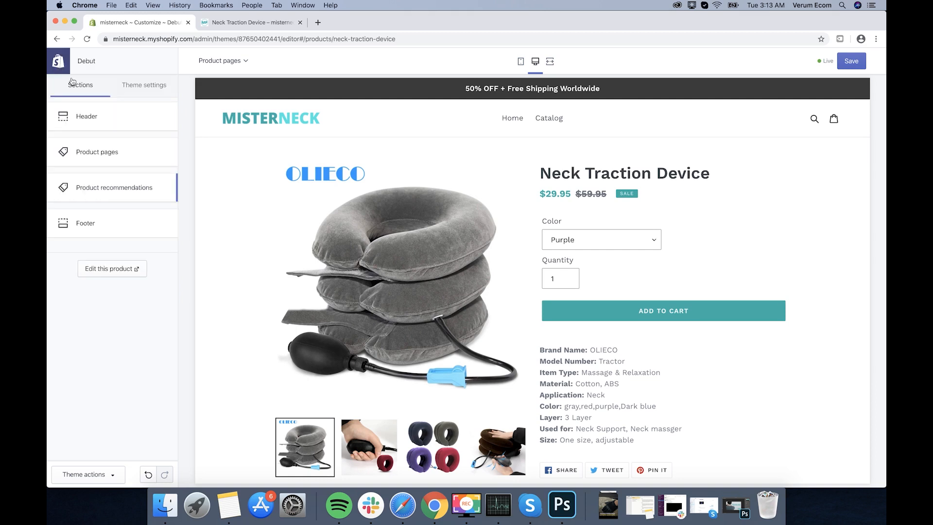
Step: In the Footer section, show the payment icons and disable both the language selector and the currency selector
click(141, 228)
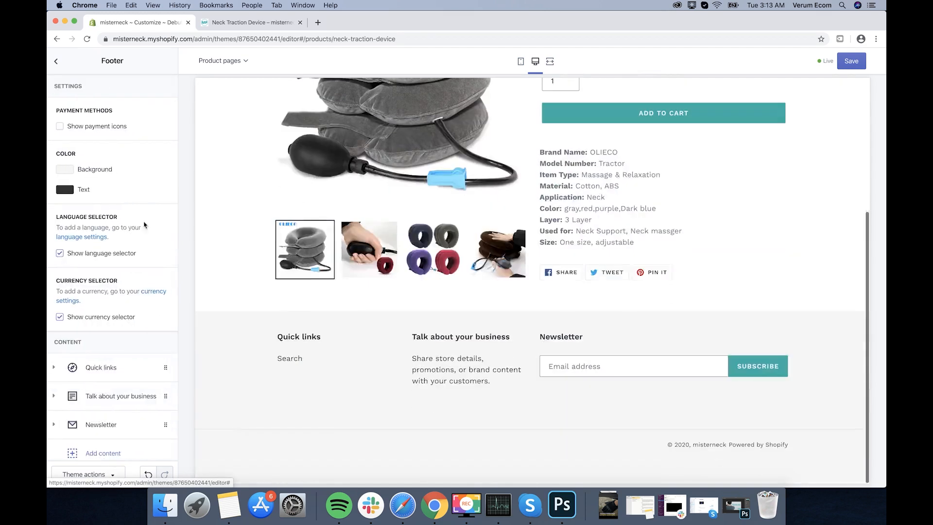
click(76, 128)
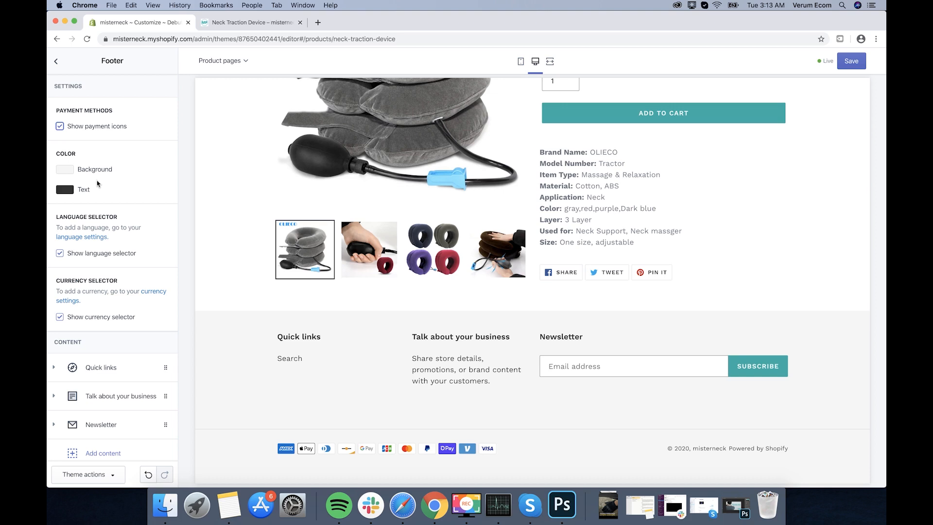
scroll(131, 215, down, 2)
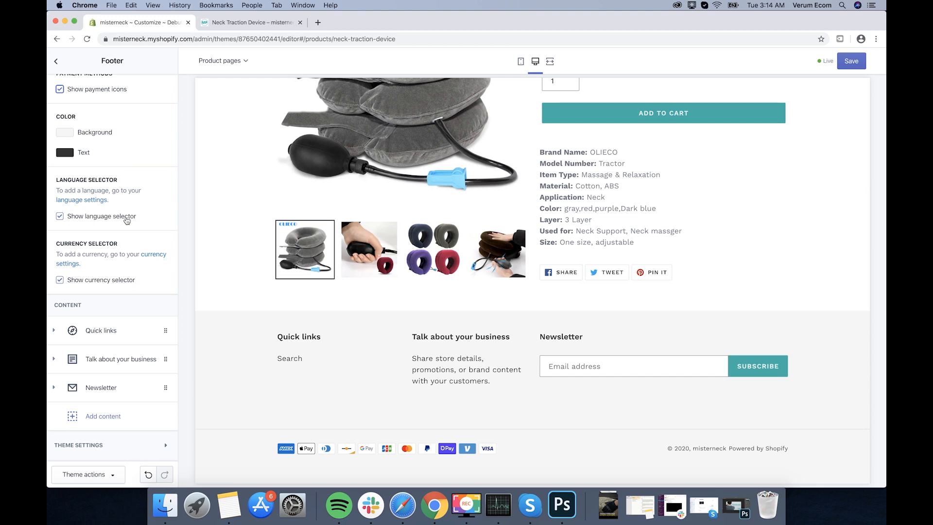
click(117, 221)
click(94, 285)
scroll(225, 339, up, 5)
scroll(225, 339, up, 3)
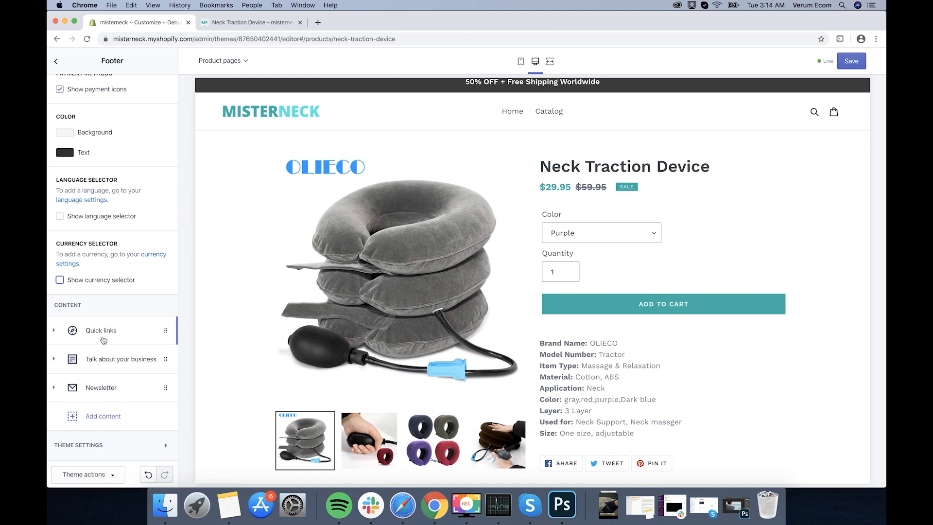
Step: Change the heading of the footer's Quick links block to "Customer Care" and collapse the block
click(97, 337)
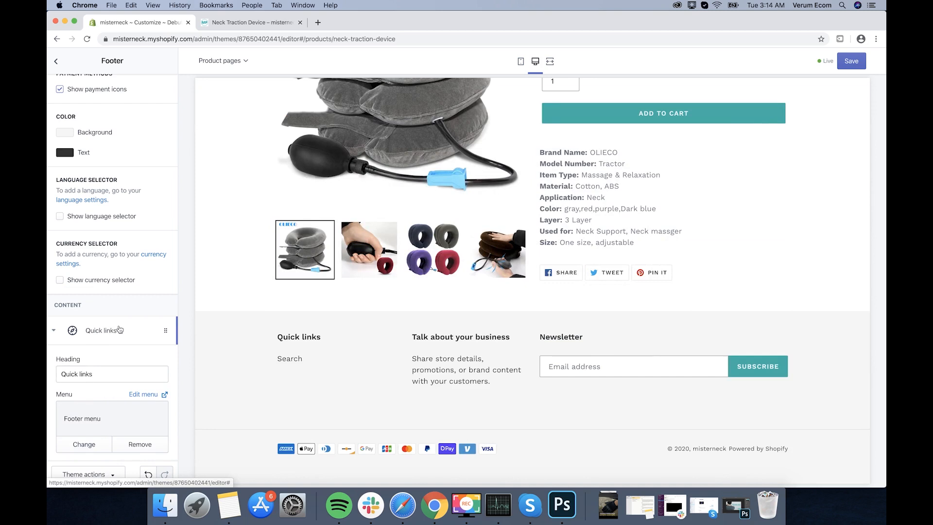
scroll(118, 327, down, 3)
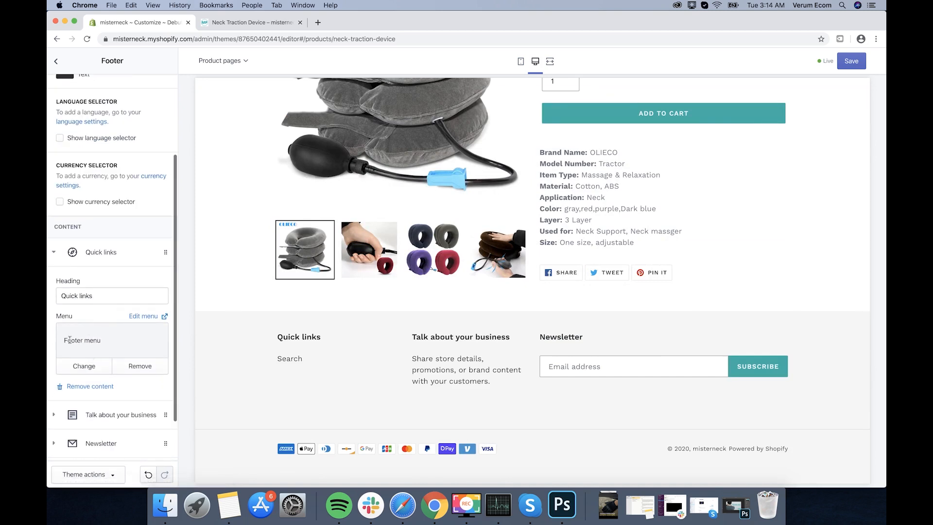
double_click(100, 299)
key(super+a)
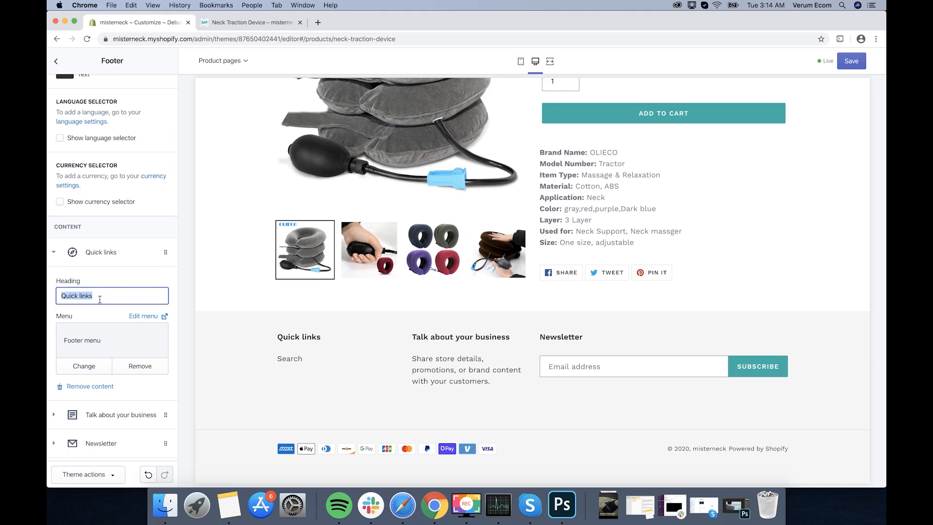
text(Customer Care)
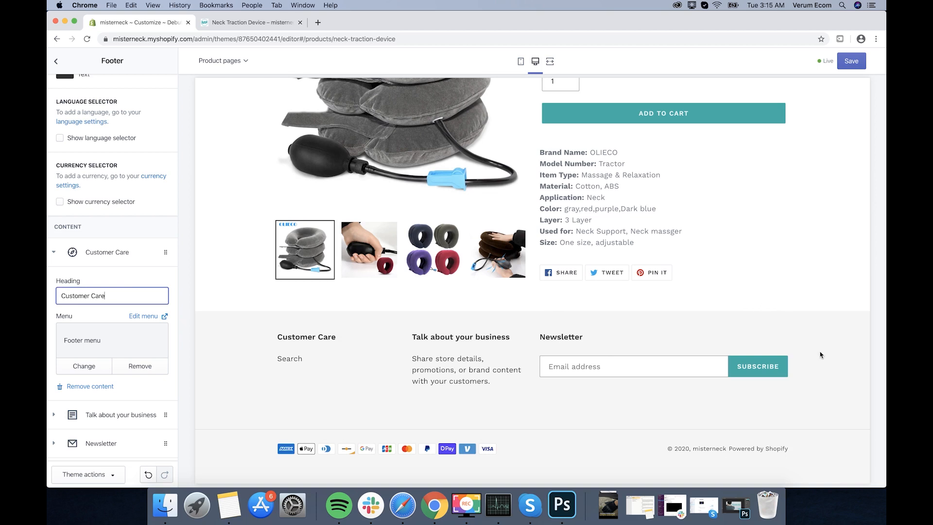
click(54, 256)
Step: Remove the "Talk about your business" content block from the footer
click(60, 359)
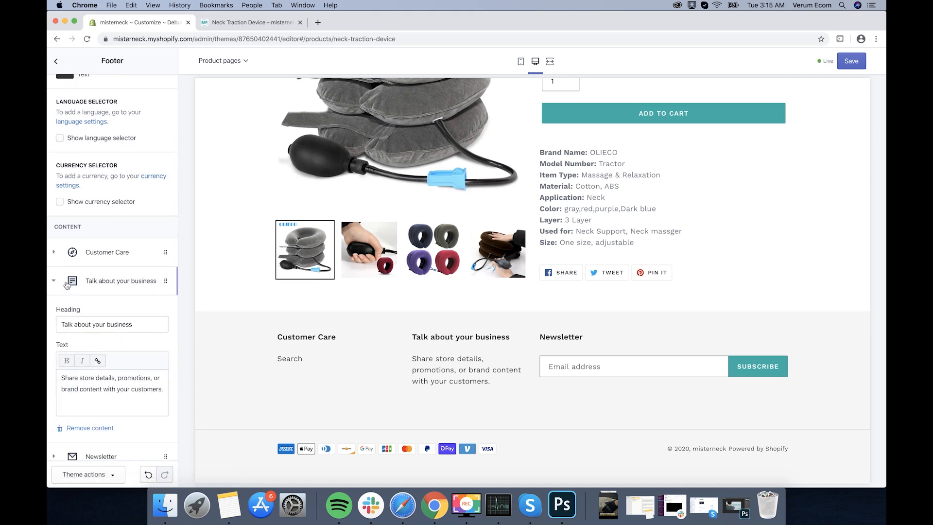
click(62, 283)
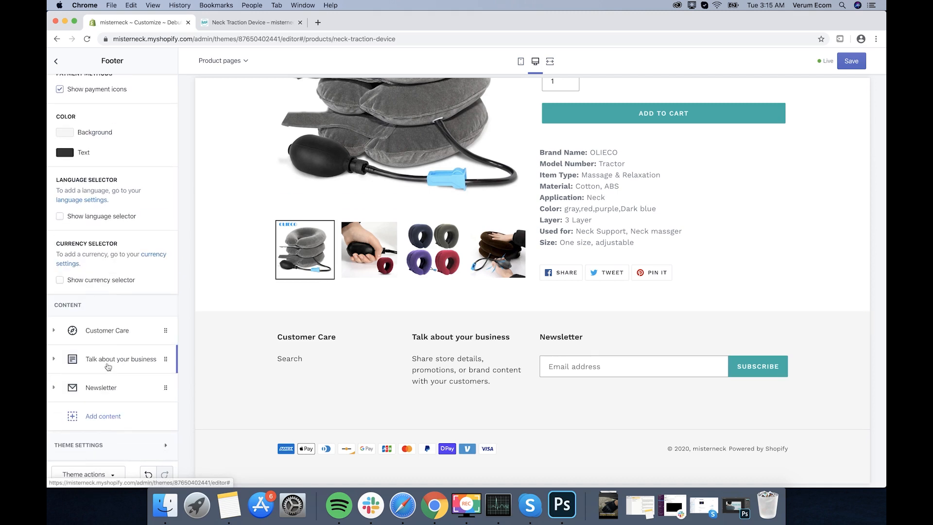
click(120, 359)
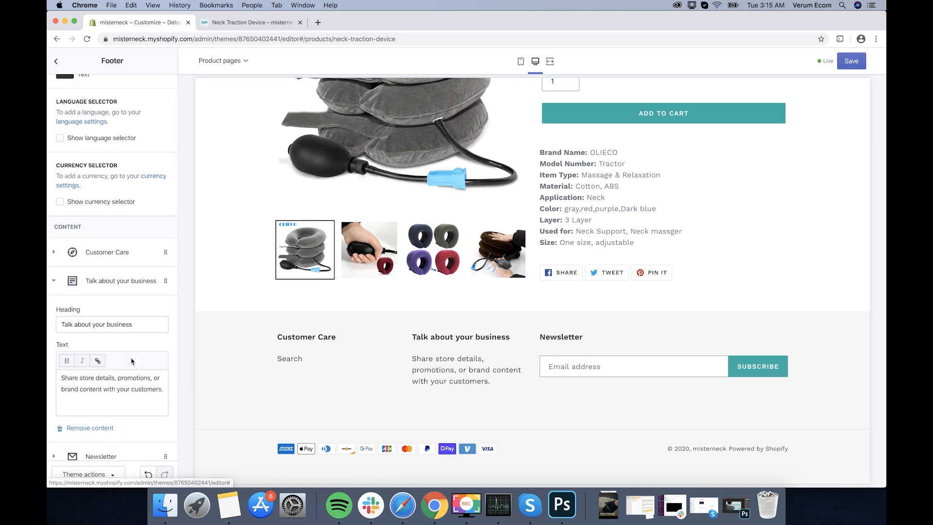
click(100, 359)
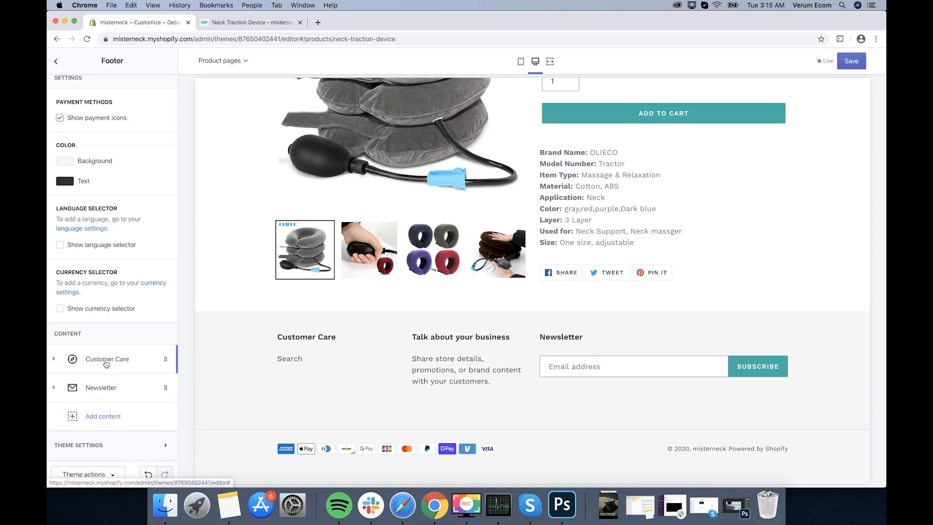
Step: Add a Menu content block to the footer and set its heading to "About"
click(110, 417)
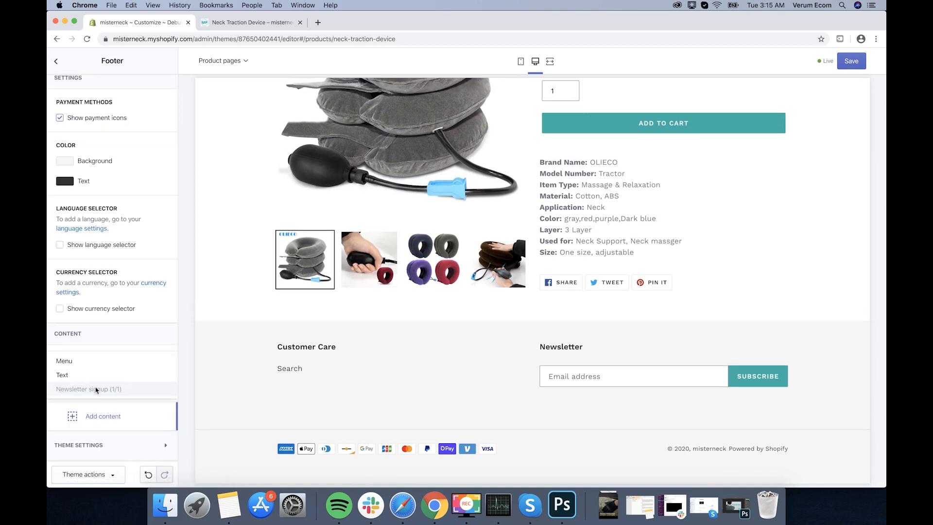
click(78, 363)
triple_click(102, 302)
text(About)
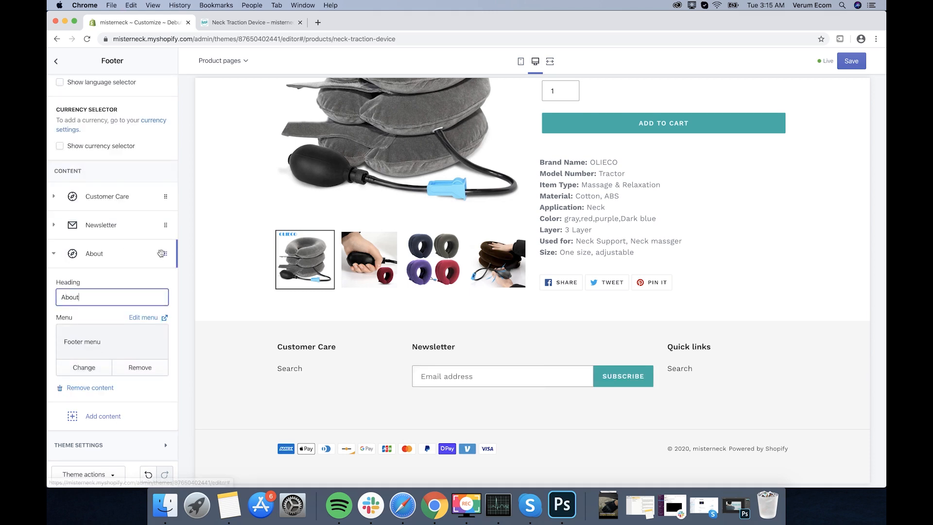
Step: Move the About block above Customer Care in the footer content and collapse it
drag(161, 253, 160, 212)
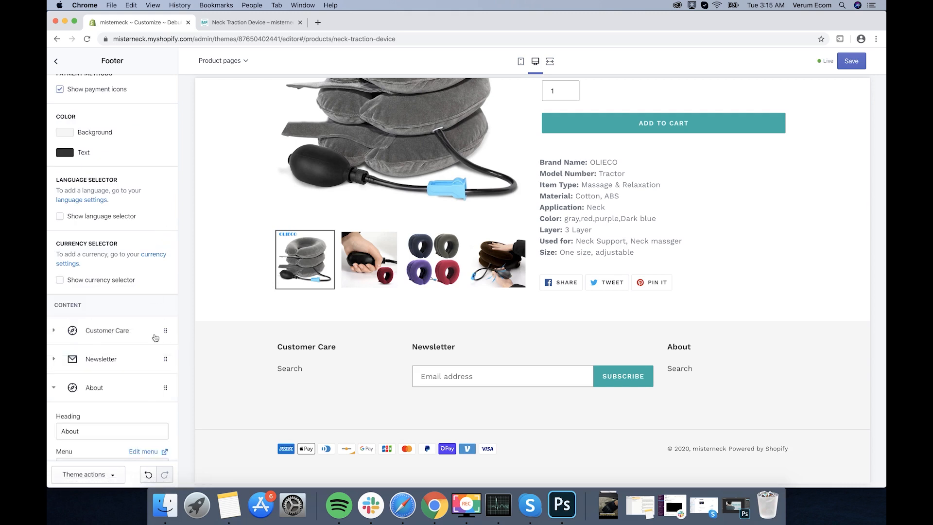
drag(162, 392, 153, 329)
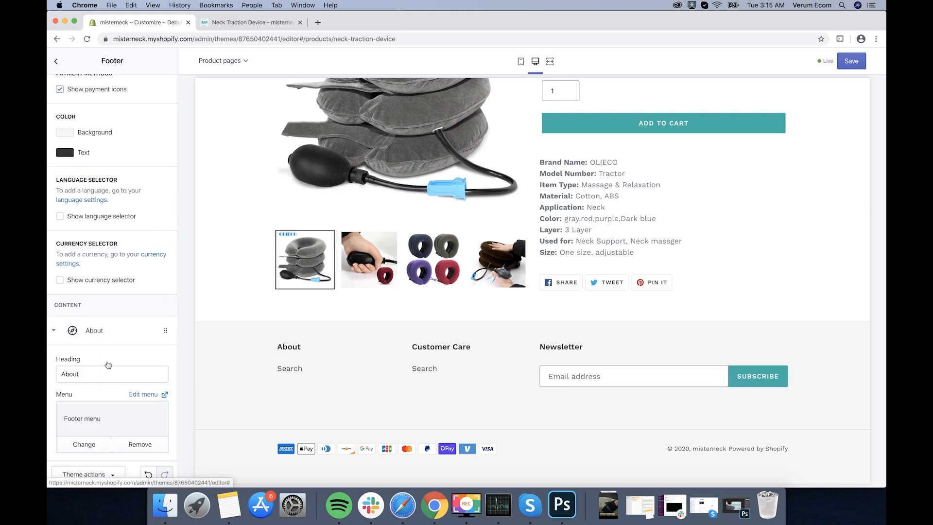
click(96, 324)
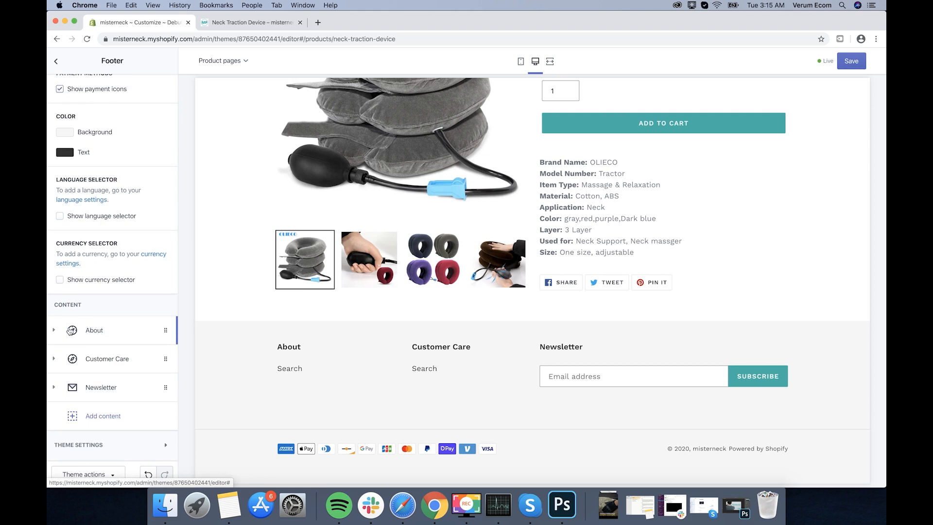
Step: Open the About block's menu for editing in a separate tab, and set the footer block to use the Main menu
click(100, 330)
scroll(96, 355, down, 2)
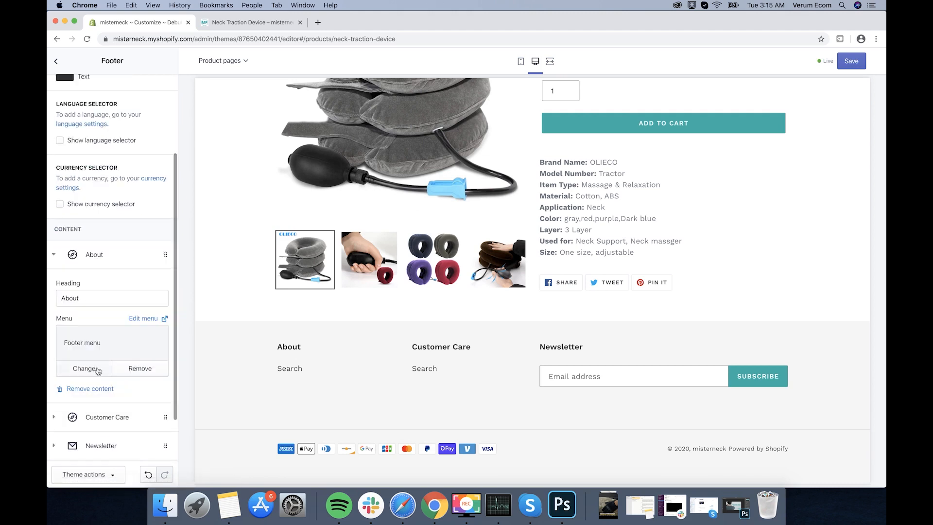
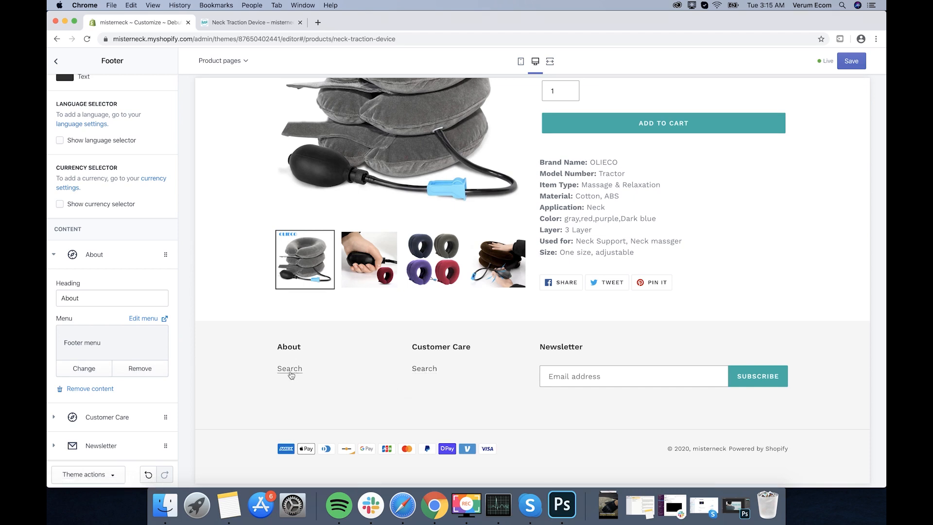
scroll(154, 360, down, 2)
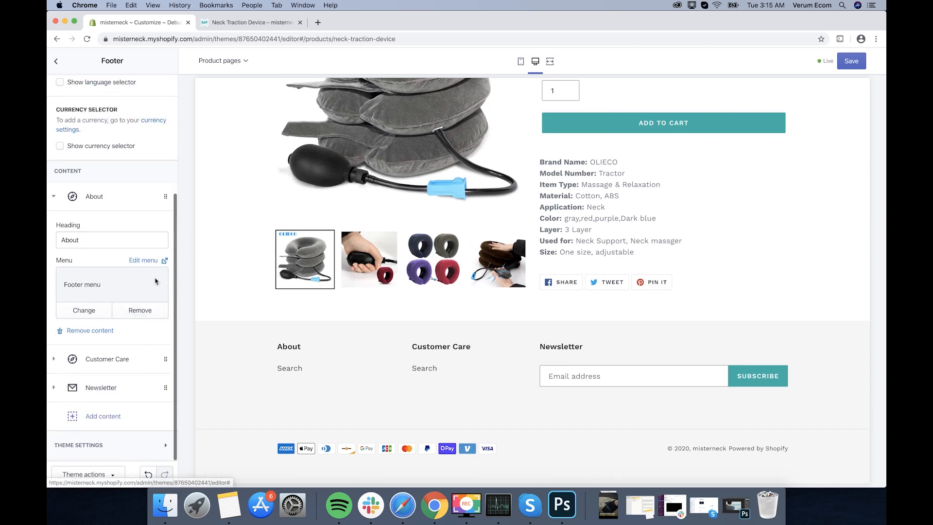
click(157, 261)
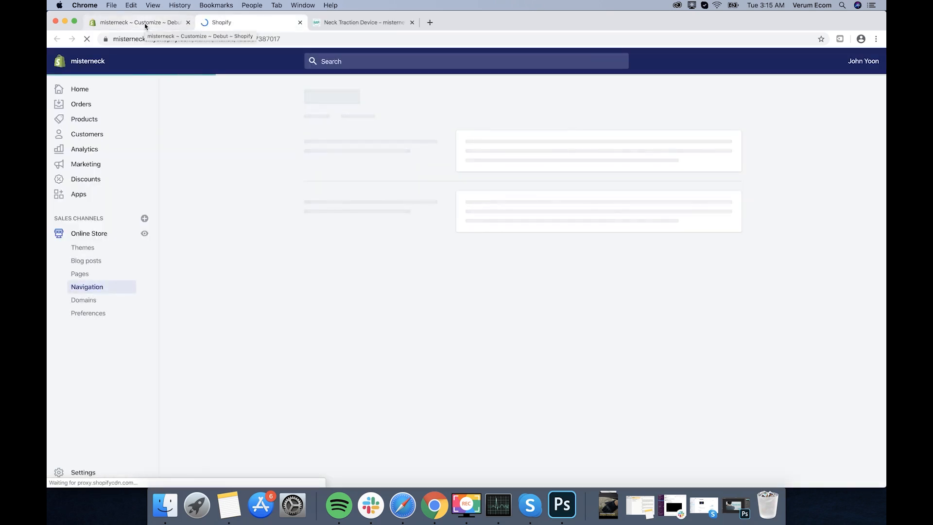
click(145, 24)
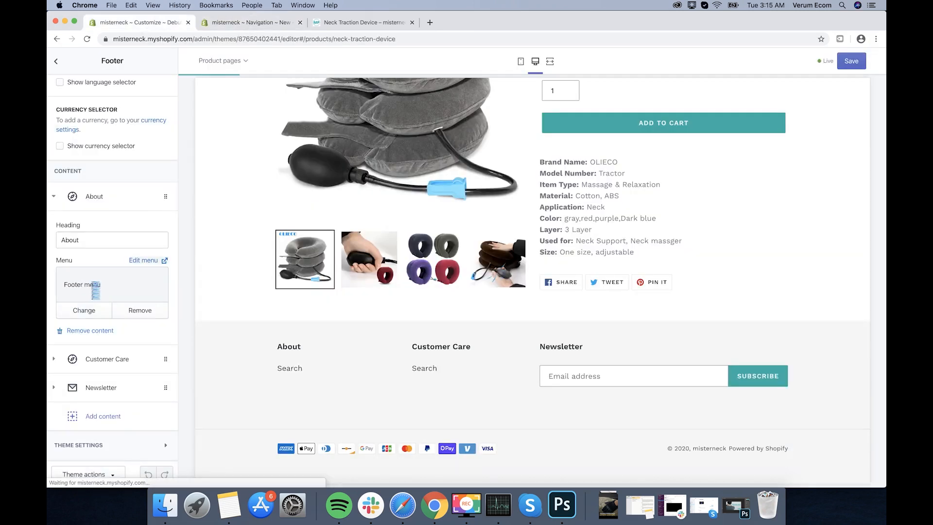
click(94, 309)
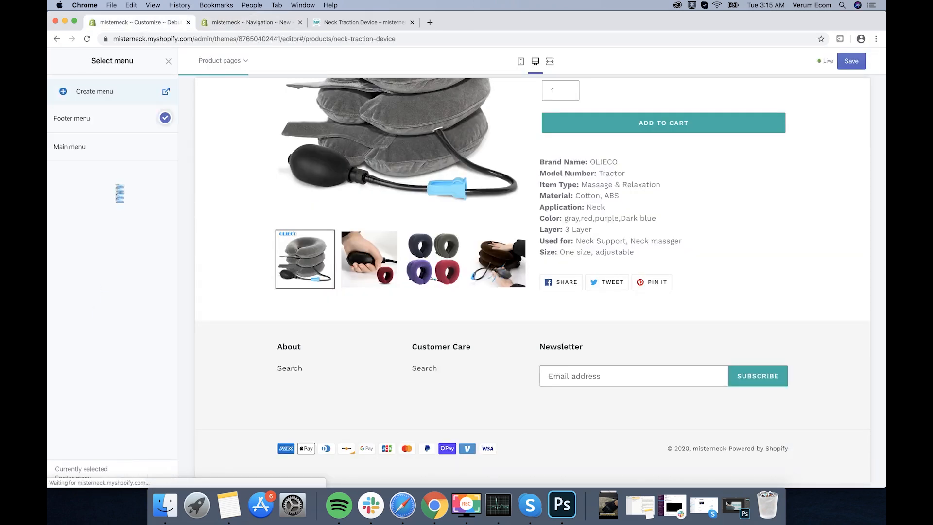
click(120, 148)
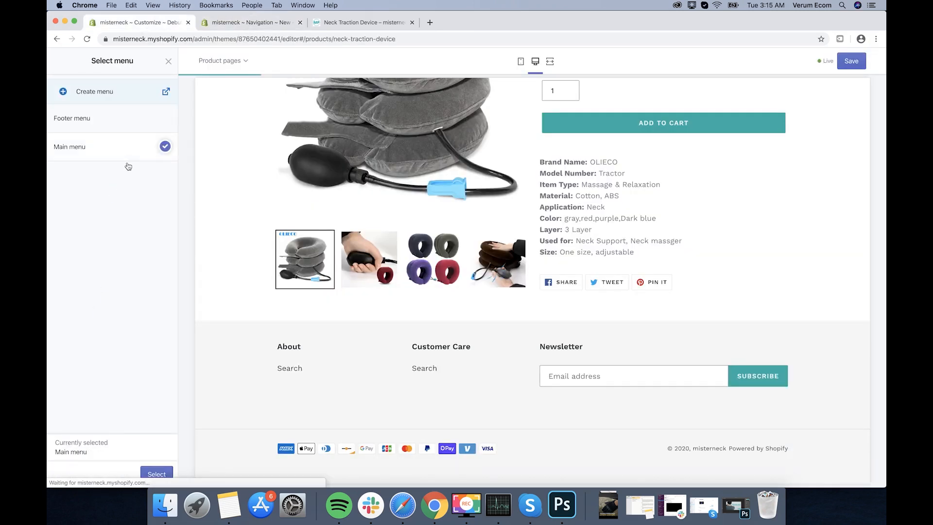
click(156, 471)
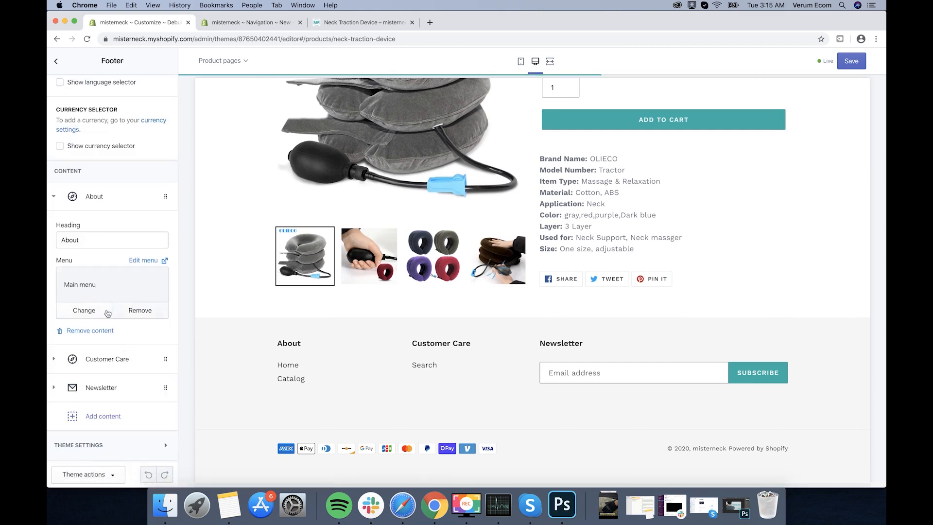
Step: Replace the footer's Newsletter block with a Text block headed "Customer Service Hours"
click(96, 388)
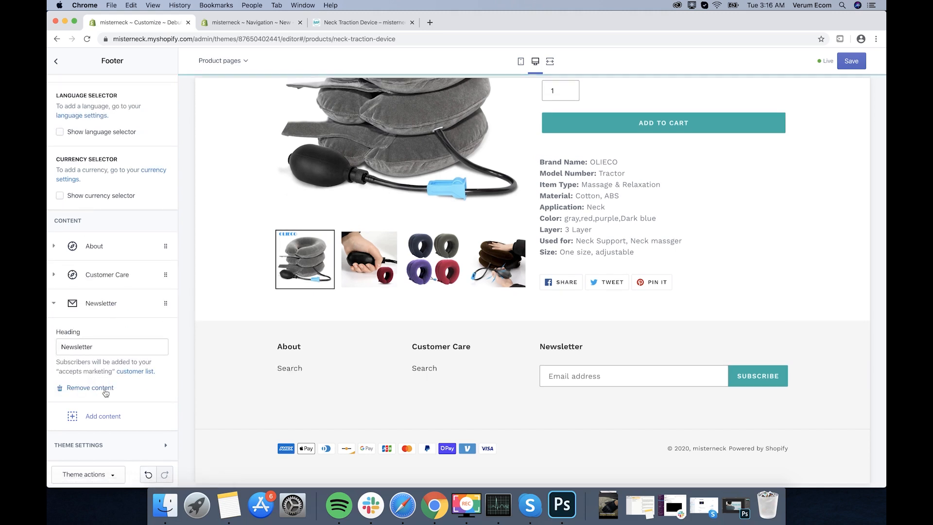
click(105, 388)
click(112, 417)
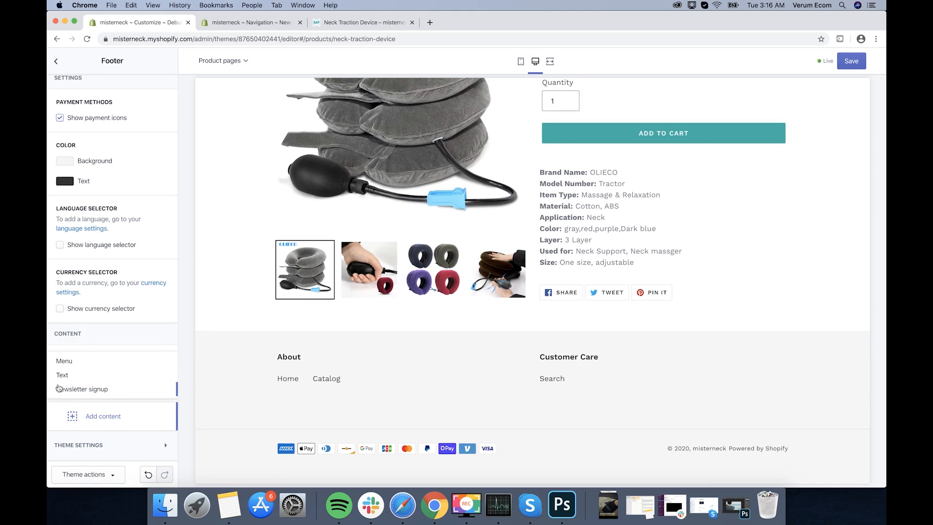
click(62, 374)
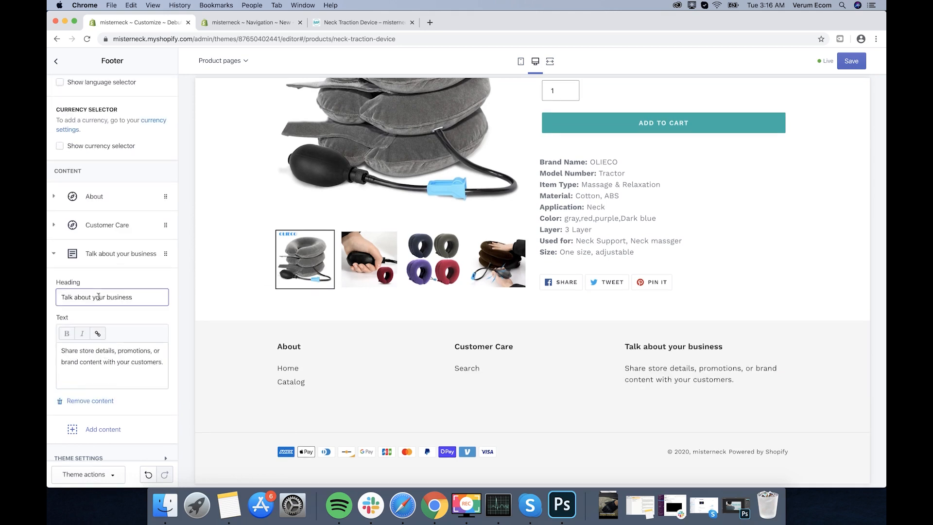
triple_click(99, 296)
text(Customer Service Hours)
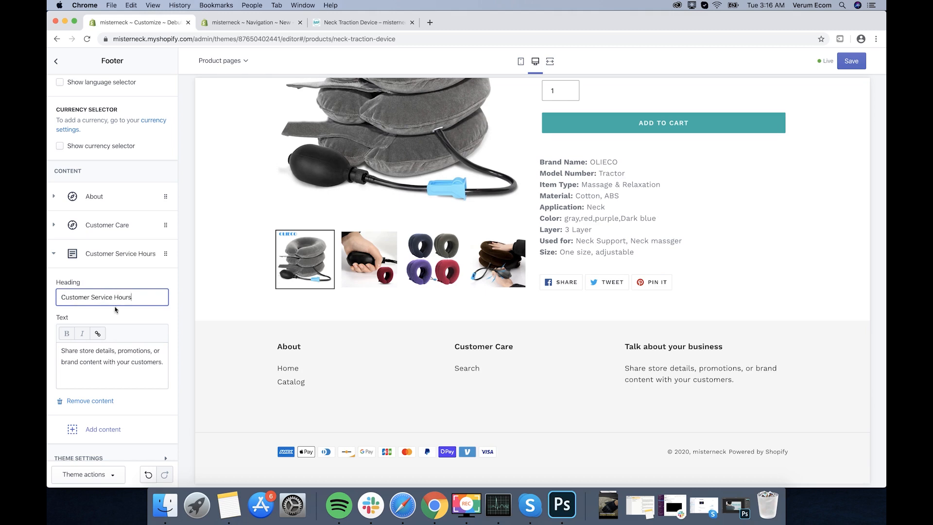
click(167, 318)
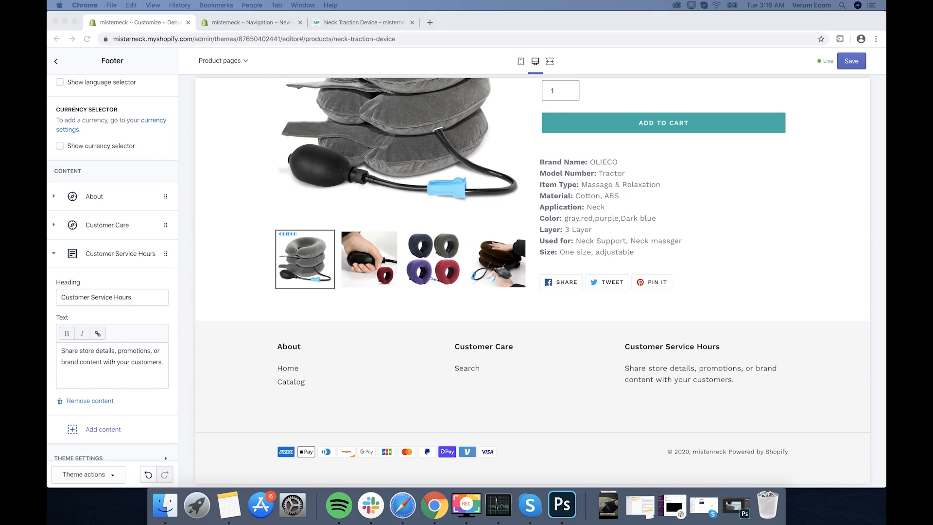
Step: Set the block's text to "CUSTOMER SERVICE HOURS", "Monday - Friday", "9 am - 5 pm PST" and the support e-mail on separate lines, and save the theme
click(148, 371)
key(cmd+a)
text(CUSTOMER SERVICE HOURS Monday - Friday 9 am - 5 pm PST)
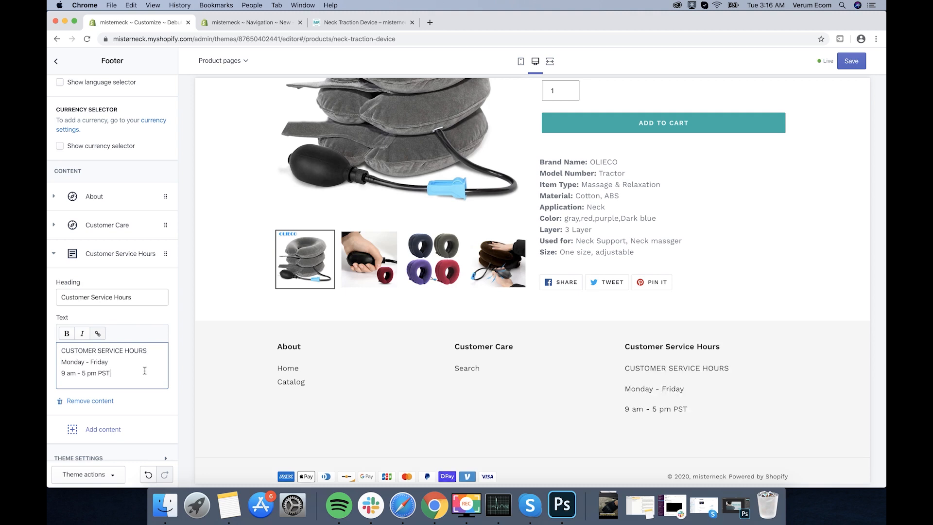
mouse_move(111, 369)
mouse_down()
mouse_move(94, 364)
mouse_move(118, 370)
mouse_up()
key(Return)
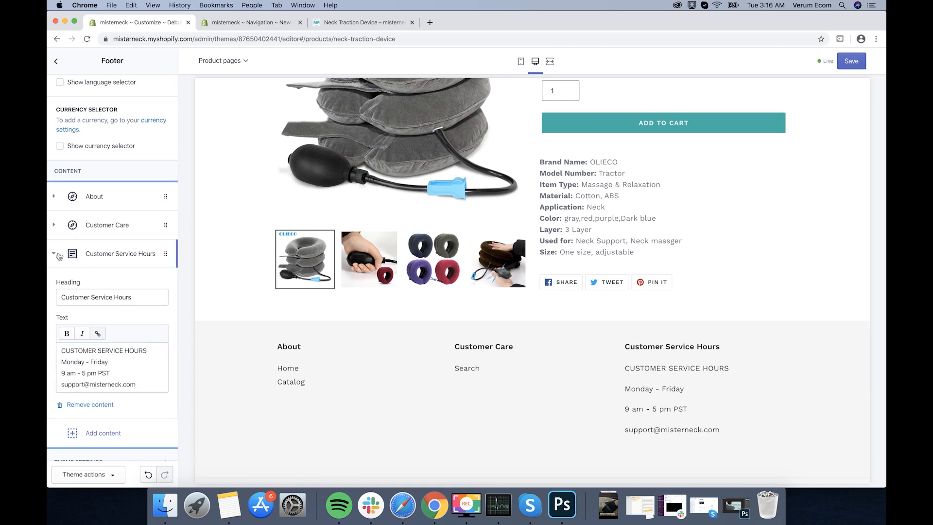
click(75, 262)
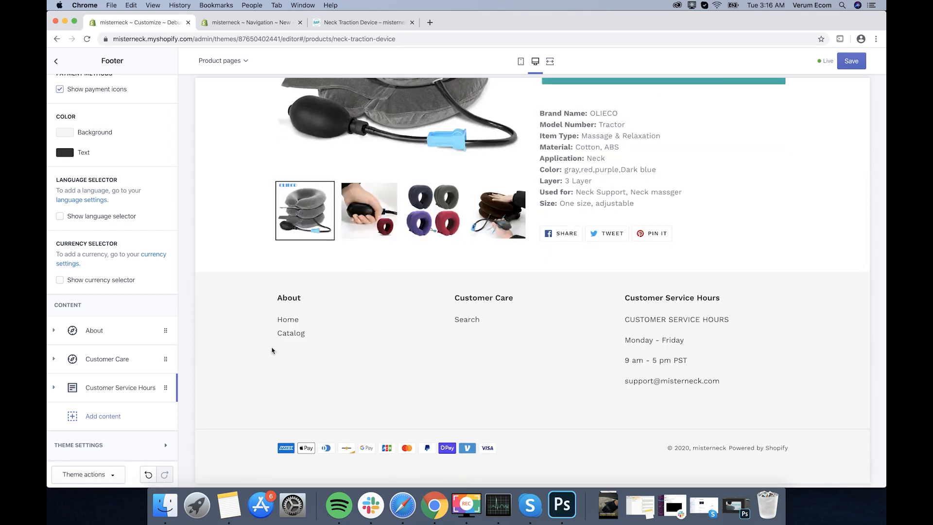
click(854, 65)
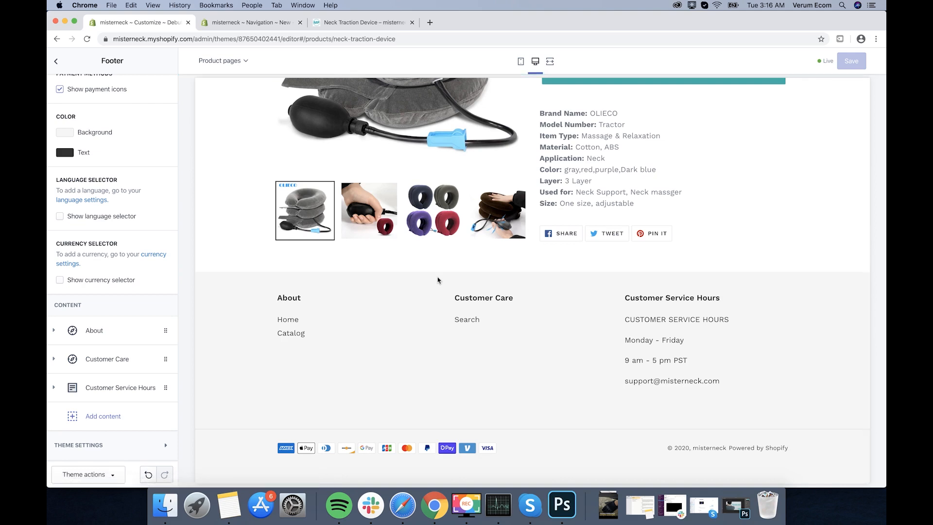
Step: Review the product page preview, and open the Neck Traction Device product in the store admin
scroll(437, 279, up, 5)
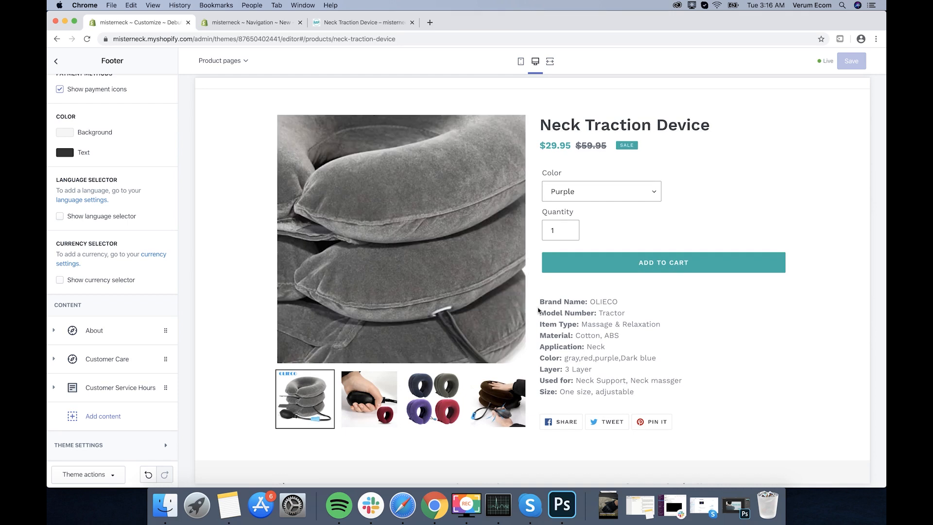
scroll(295, 200, up, 2)
scroll(311, 190, down, 3)
scroll(534, 243, up, 3)
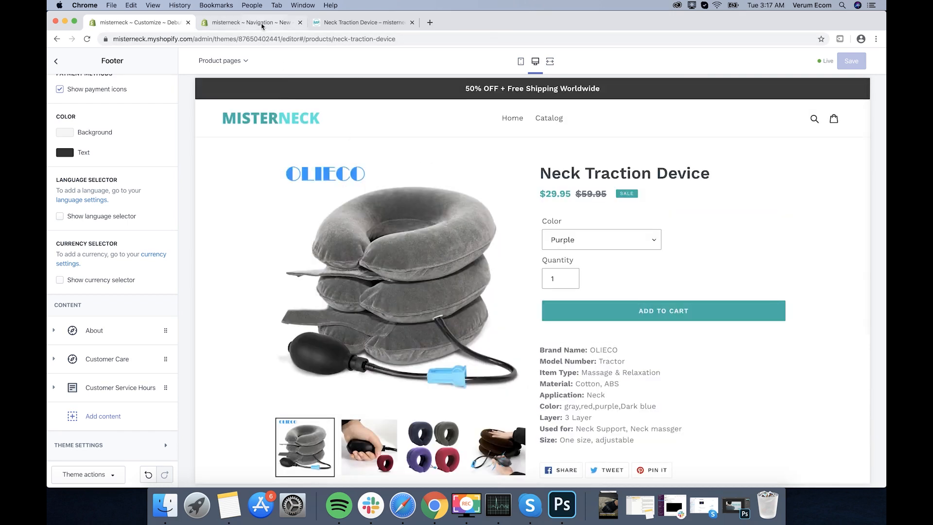
click(250, 23)
click(86, 120)
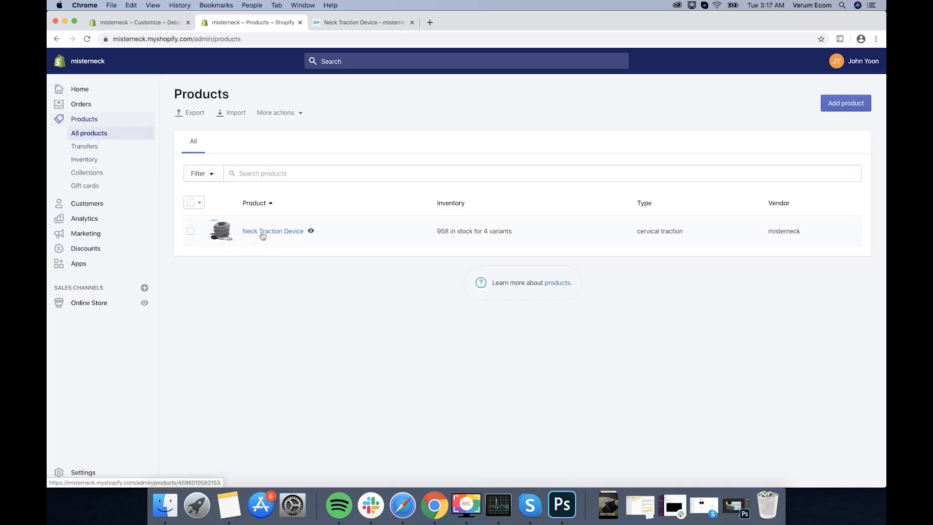
click(260, 236)
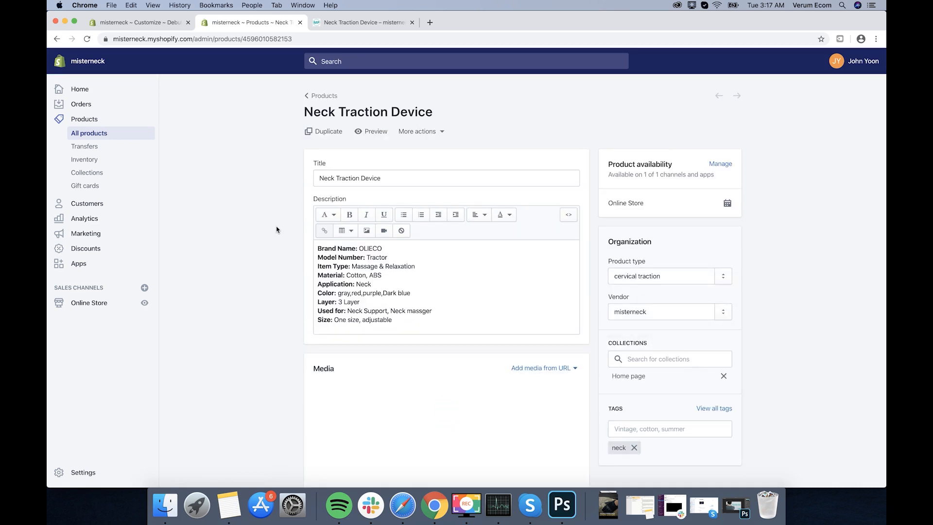
Step: Change the product title to "MisterNeck - Cervical Neck Traction Device"
scroll(276, 230, down, 1)
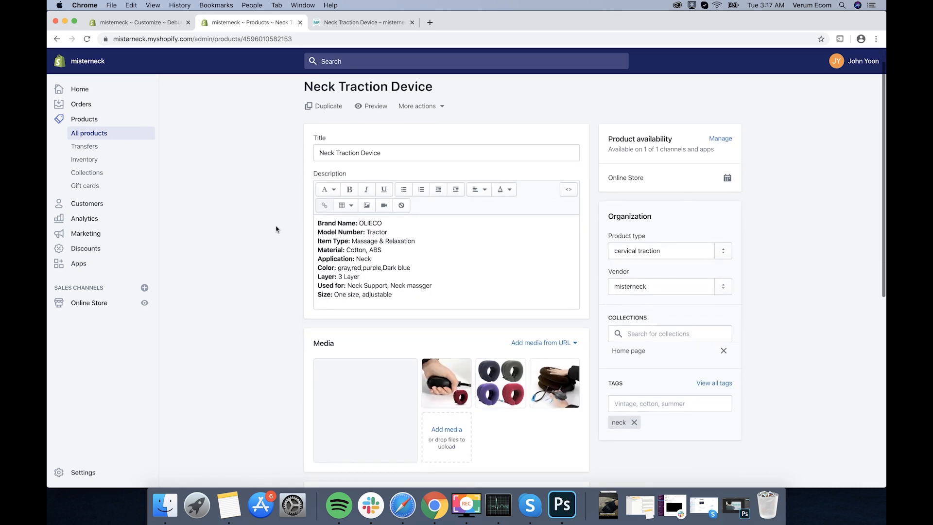
scroll(275, 229, up, 1)
click(339, 178)
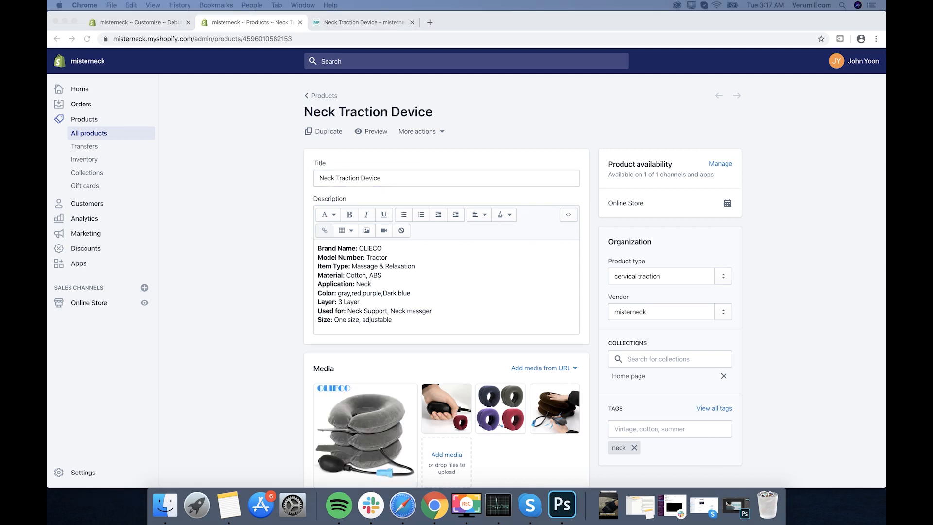
triple_click(434, 178)
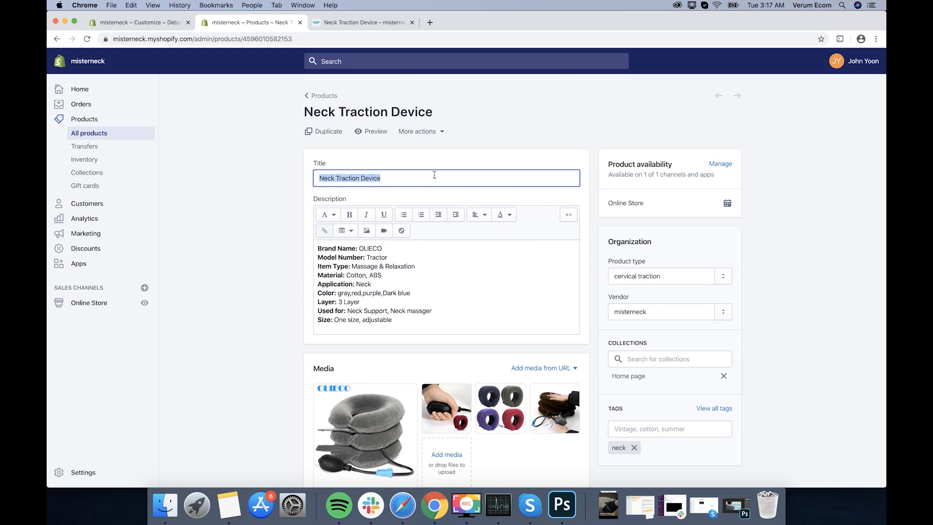
text(MisterNeck - Cervical)
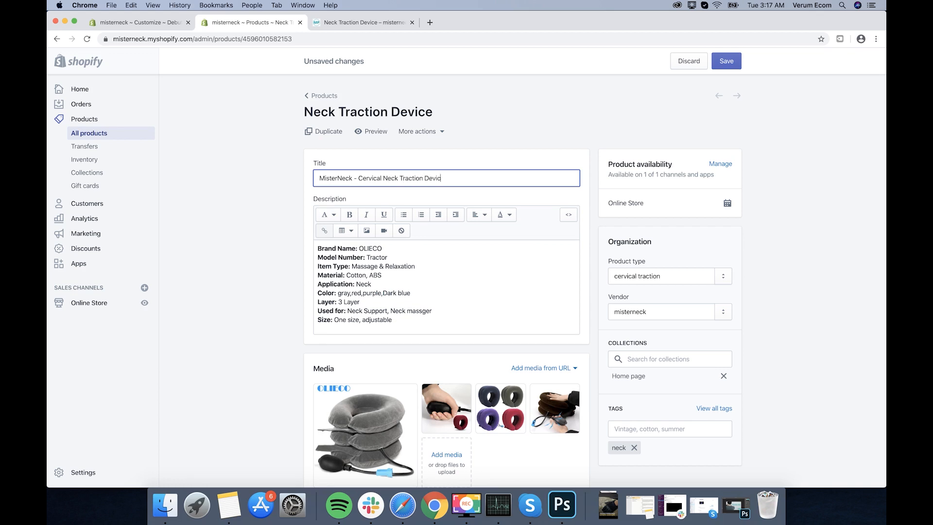
click(493, 111)
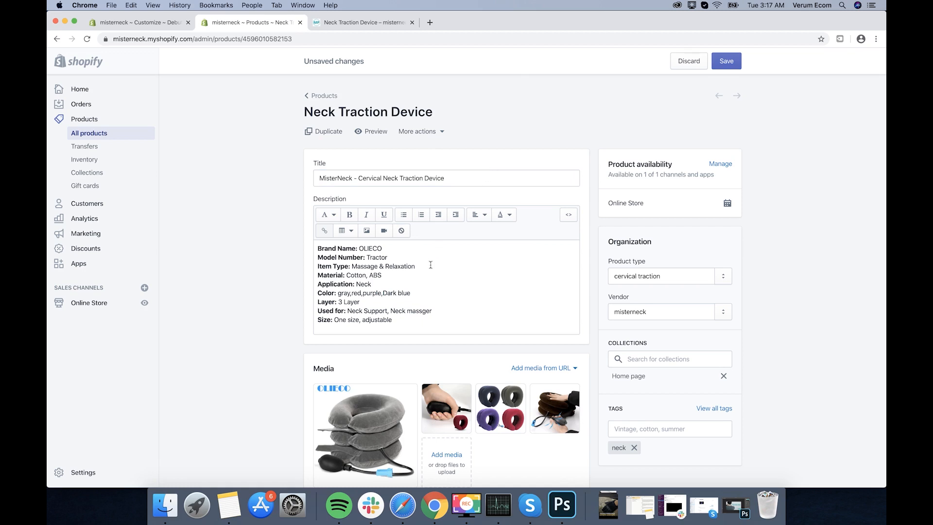
Step: Switch to the Store Copy document and copy the two italic paragraphs above The Benefits, from "The same relief" to "No questions asked."
drag(346, 251, 421, 313)
click(421, 315)
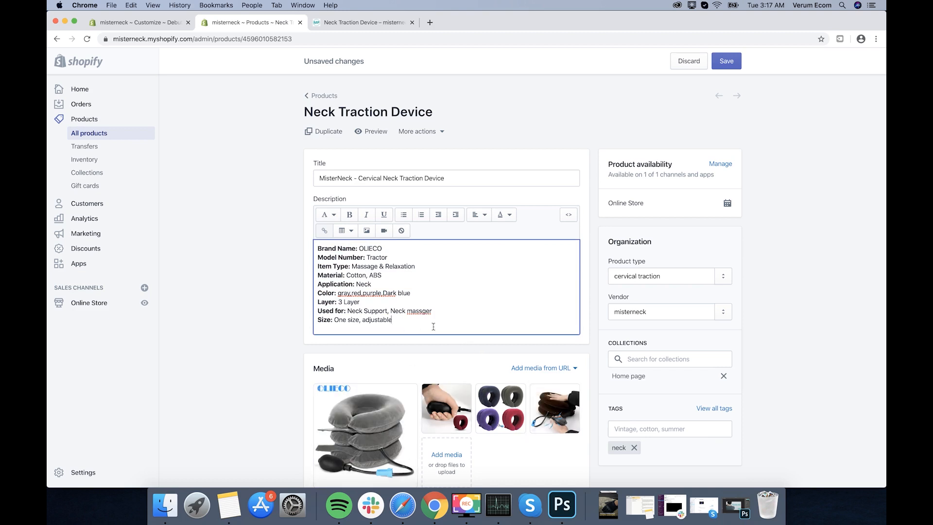
click(407, 501)
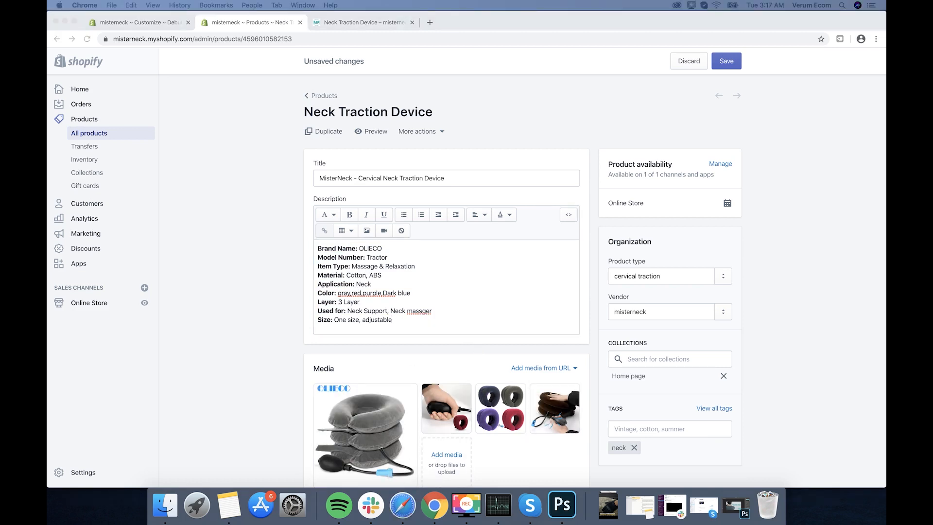
scroll(480, 260, up, 15)
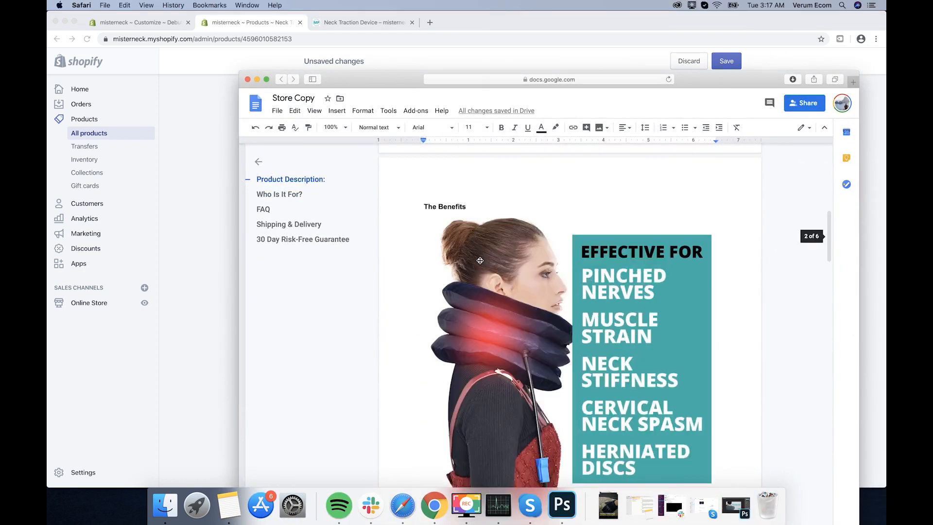
scroll(480, 262, down, 10)
scroll(480, 262, up, 4)
click(642, 288)
drag(668, 304, 422, 258)
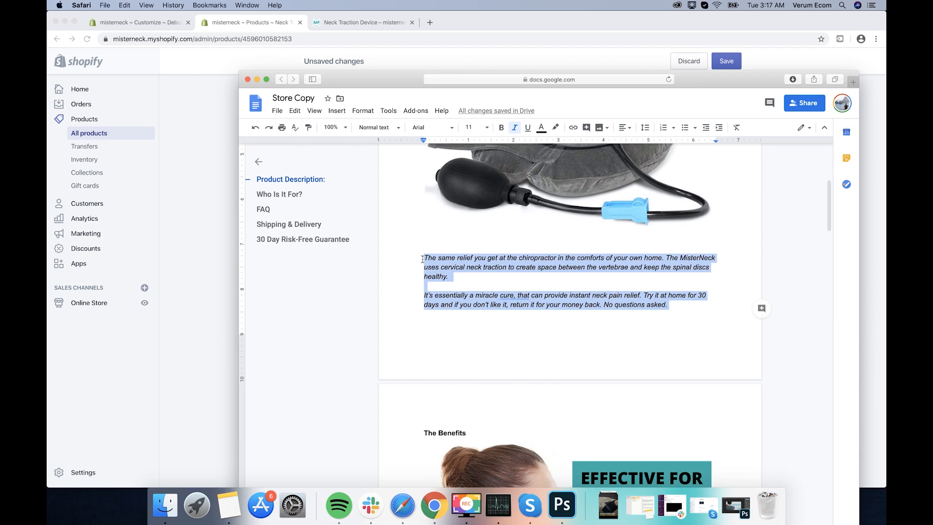
key(super+c)
Step: Replace the product's entire description in the store admin with the copied paragraphs
click(217, 283)
click(362, 292)
key(super+a)
key(super+v)
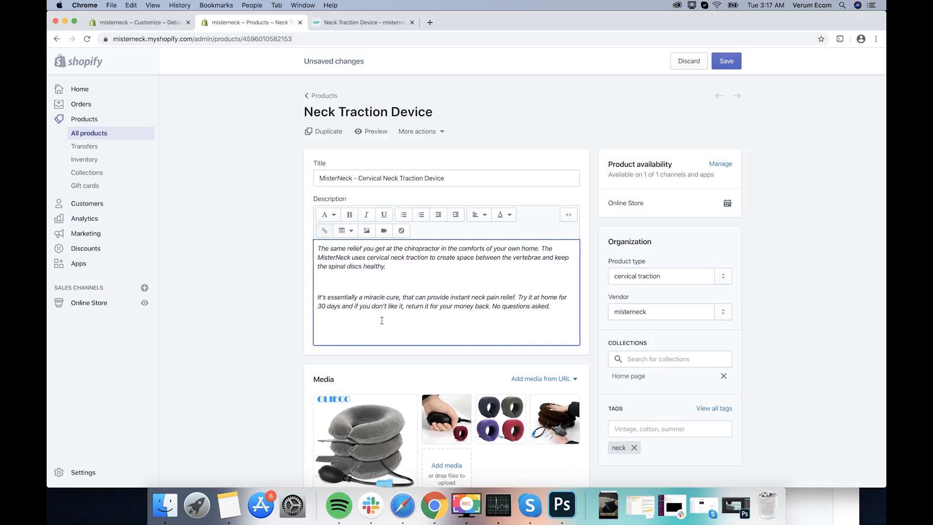
Step: Remove the extra blank lines and the italic formatting from the description, and save the product
key(BackSpace)
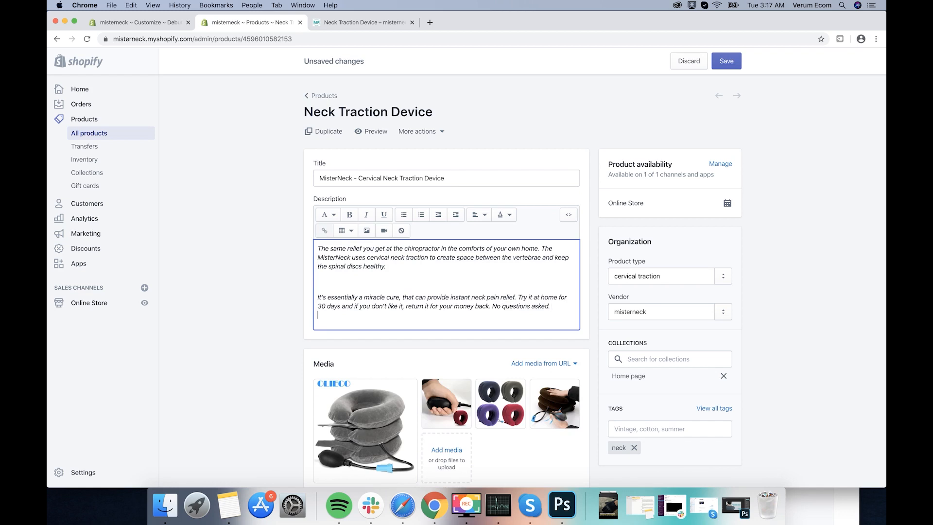
key(BackSpace)
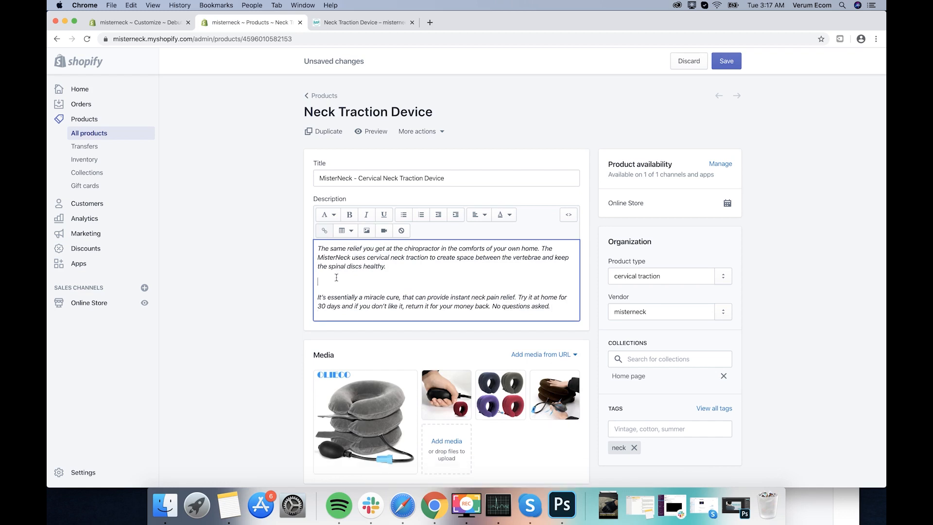
key(BackSpace)
key(super+a)
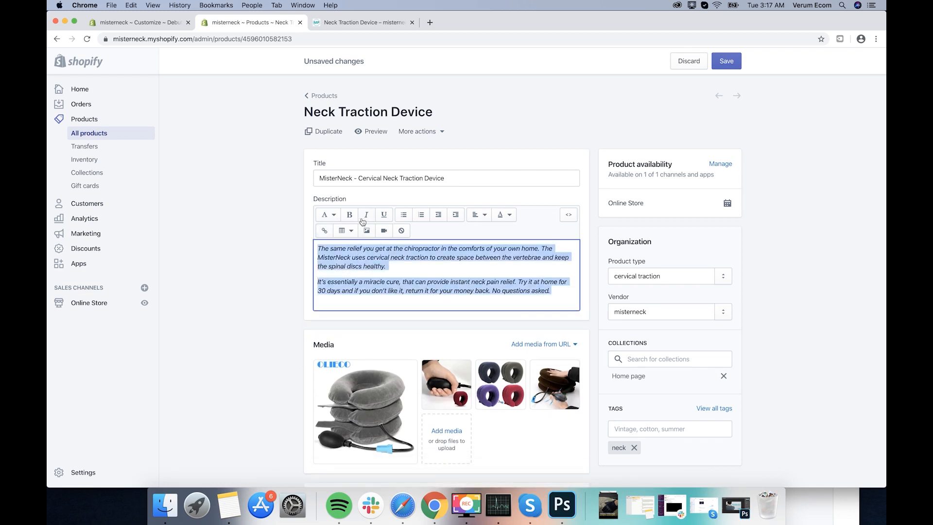
click(366, 214)
click(389, 266)
key(Right)
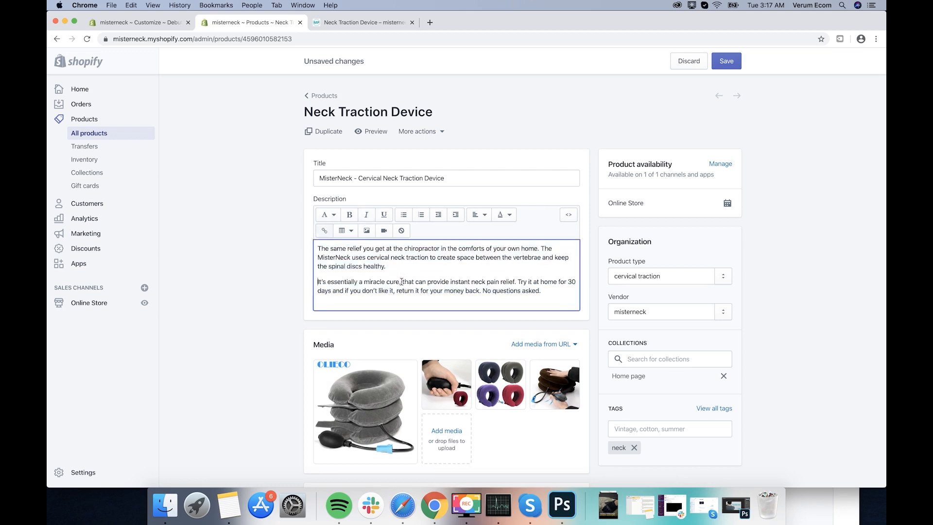
click(713, 67)
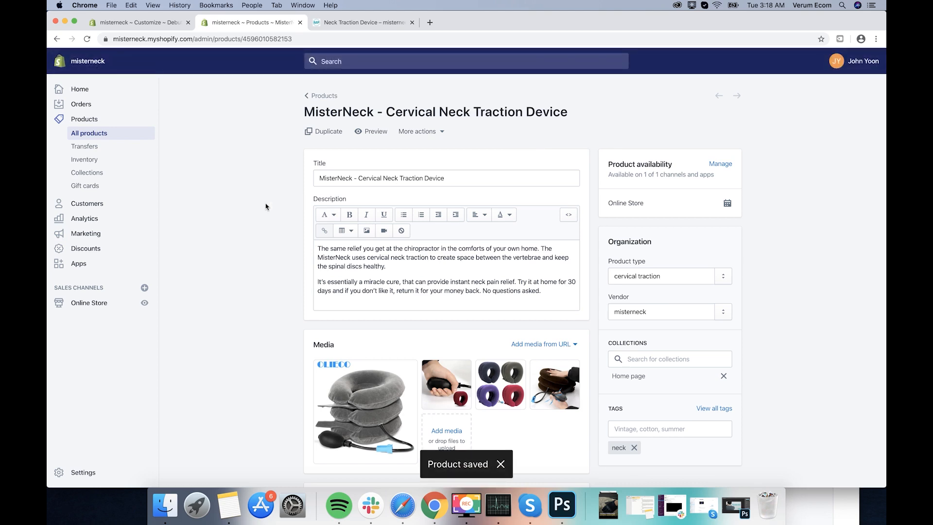
Step: Upload "product image.jpg" from the MisterNeck folder to the product media and make it the first image
scroll(267, 212, down, 4)
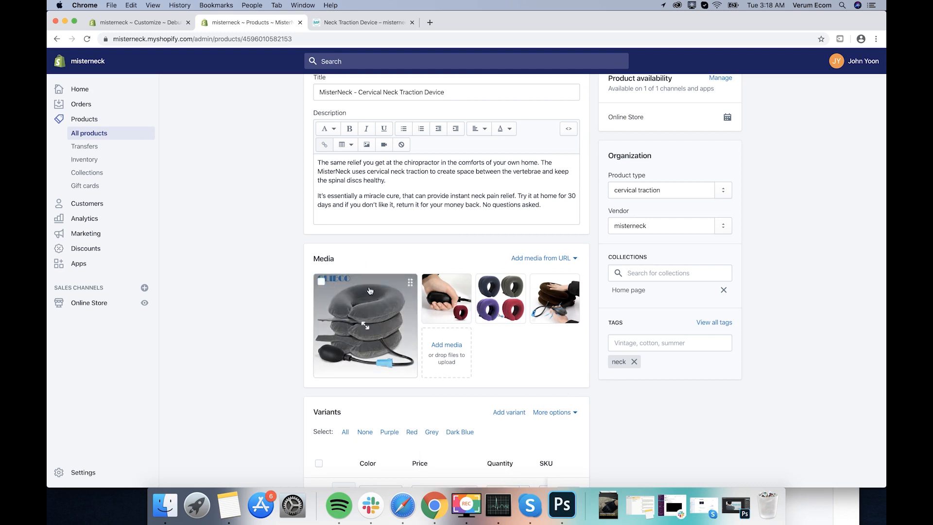
click(446, 346)
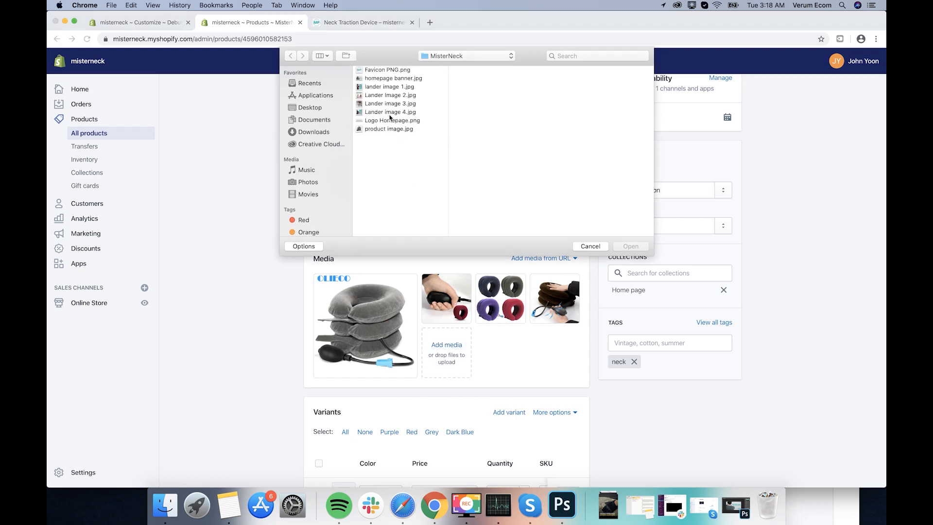
double_click(388, 129)
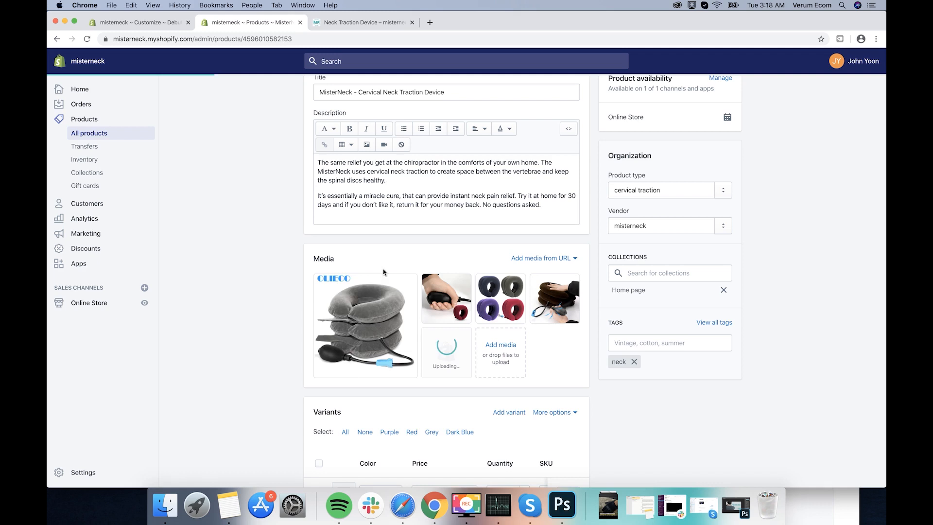
mouse_move(344, 280)
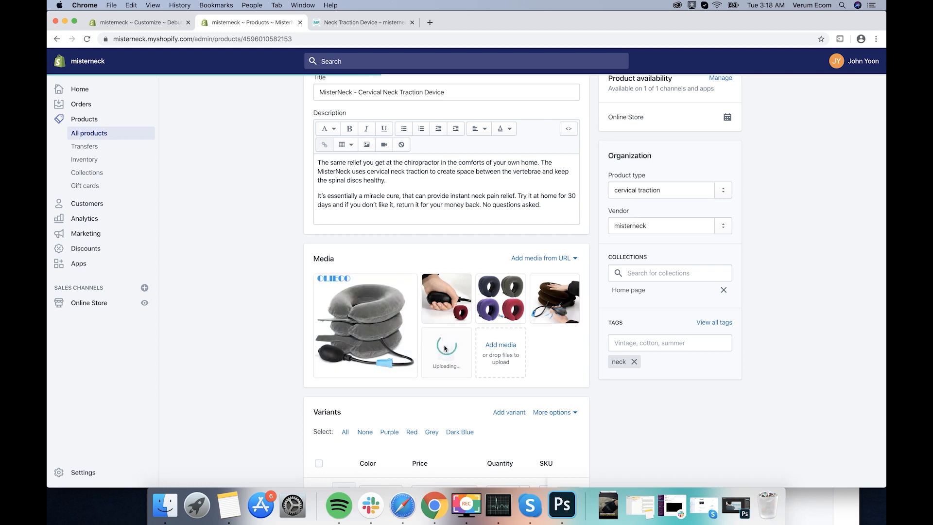
drag(444, 349, 384, 315)
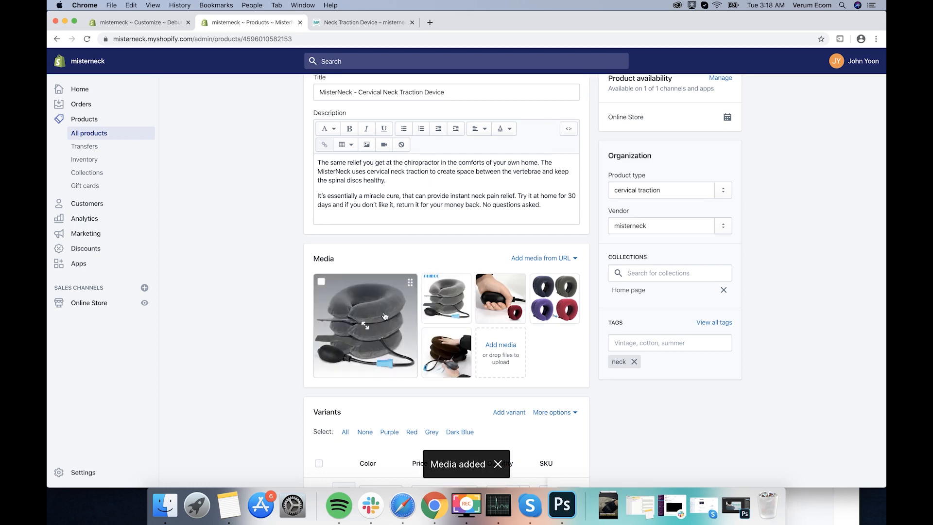
Step: Delete the old OLIECO-branded collar image from the product media
click(465, 285)
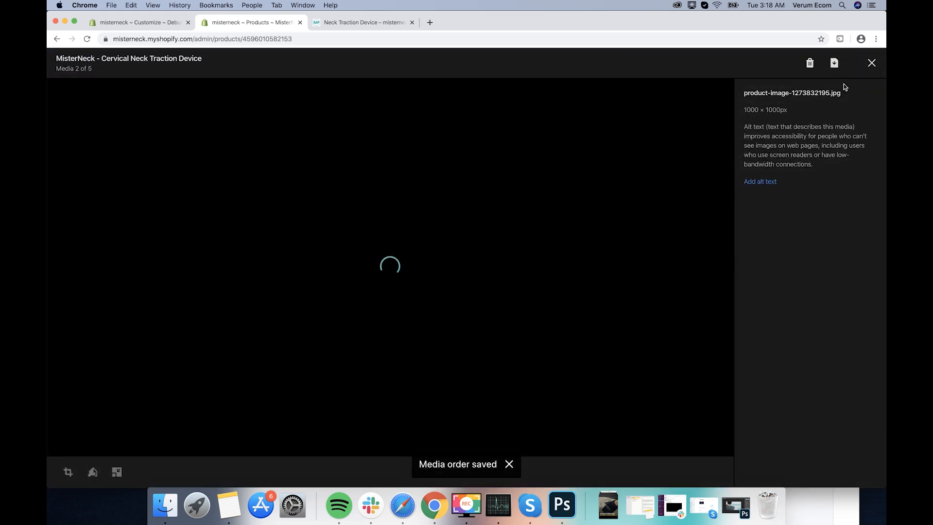
click(870, 67)
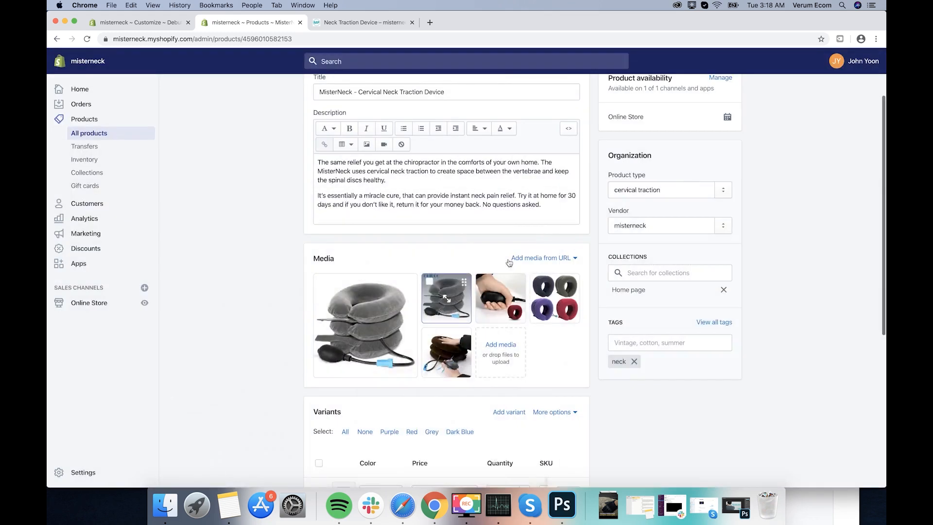
click(430, 284)
click(546, 258)
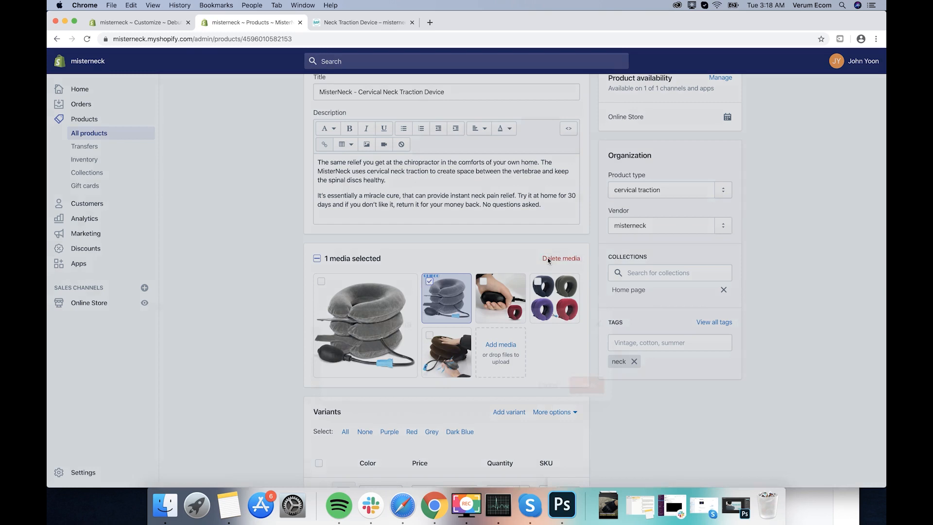
click(586, 298)
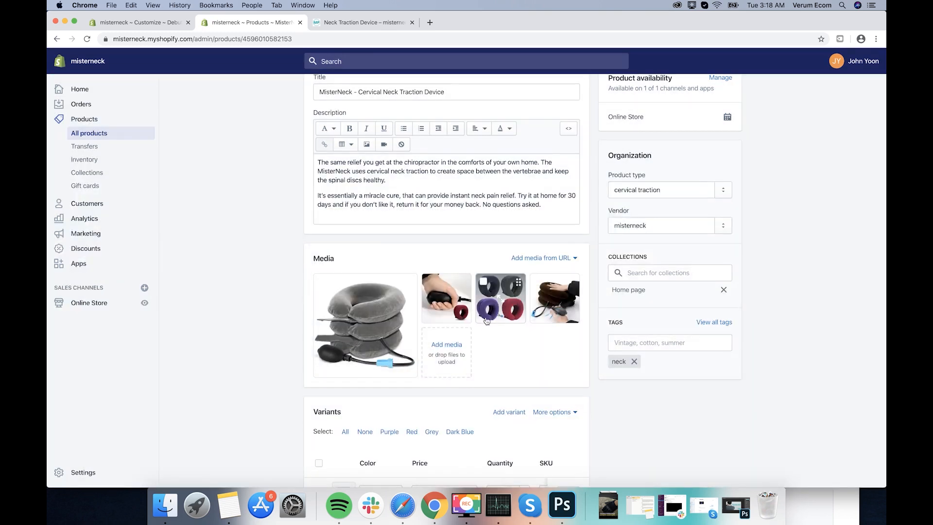
Step: Move the image showing the four collar colors to second place in the product media
drag(502, 301, 452, 302)
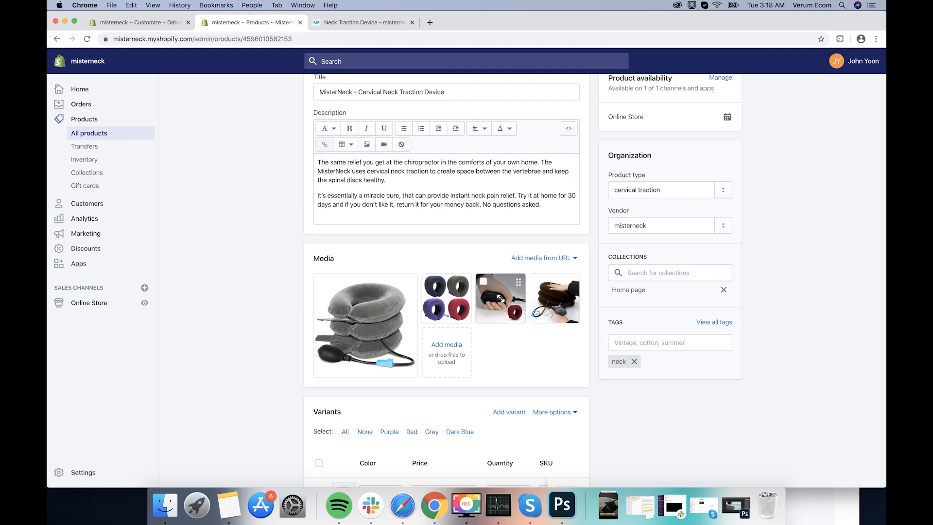
scroll(478, 306, down, 5)
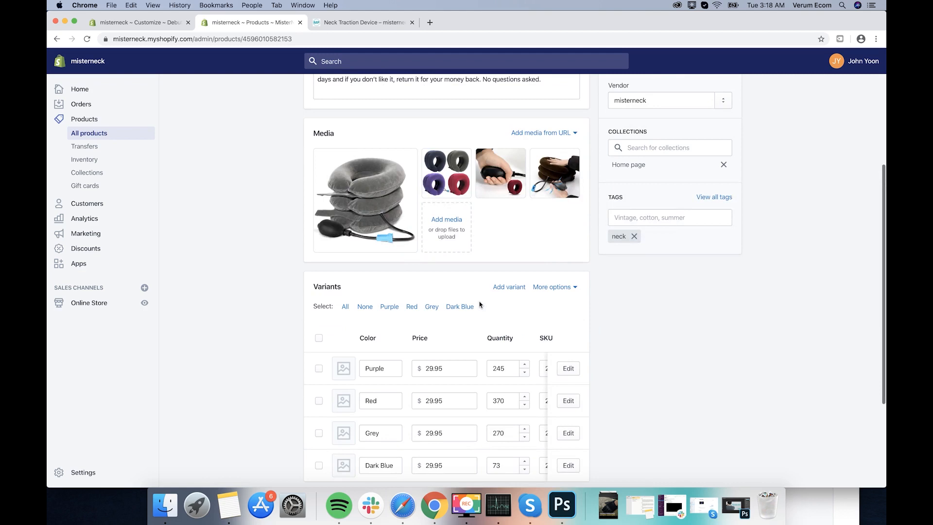
scroll(290, 296, down, 1)
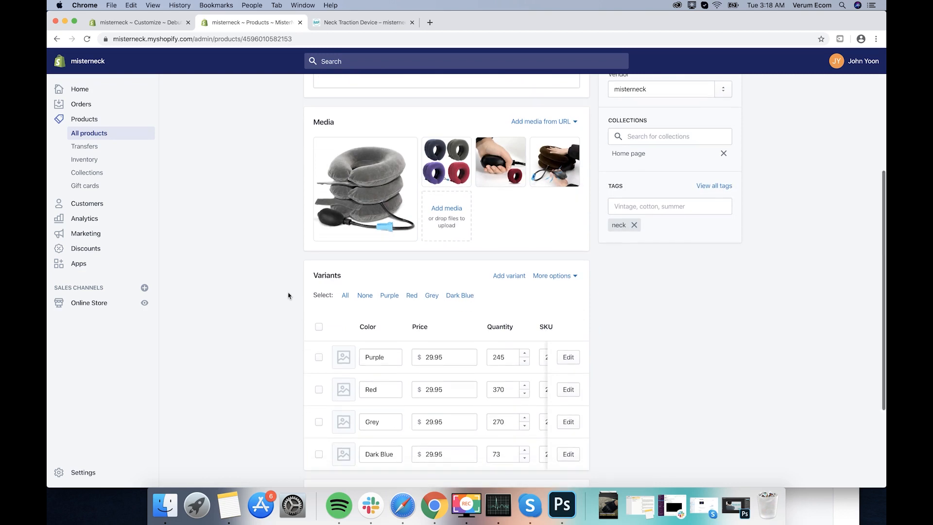
Step: Open all four colour variants in the bulk editor, review their price and compare-at-price values, and return to the product
click(317, 327)
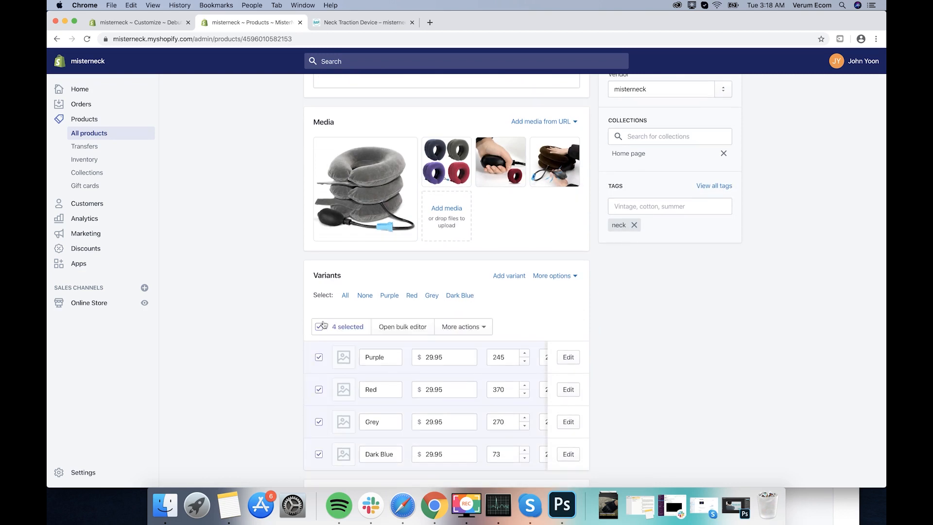
click(404, 327)
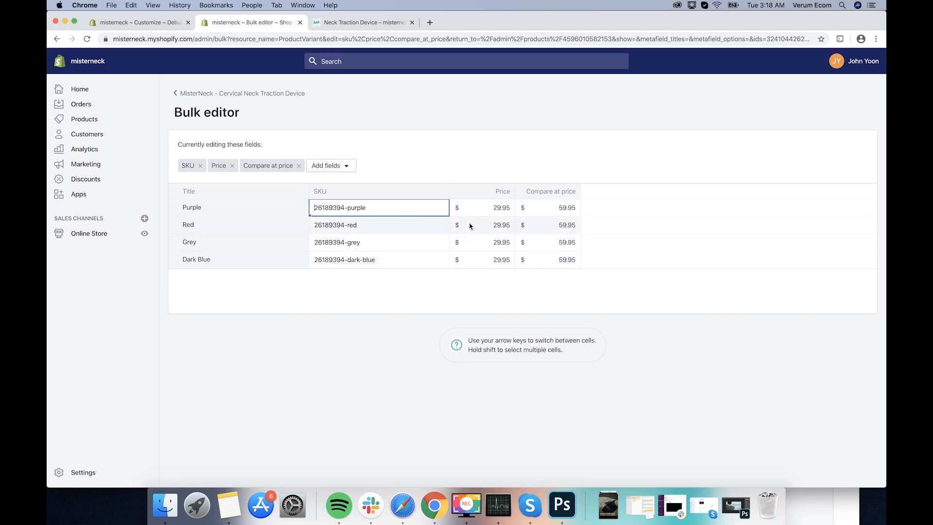
click(488, 211)
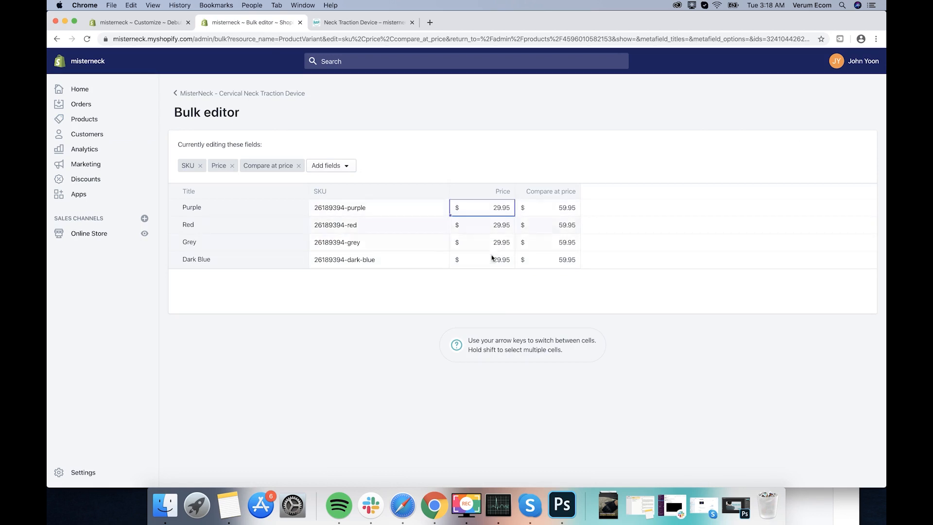
click(493, 257)
click(494, 234)
click(542, 213)
click(544, 225)
click(550, 239)
click(549, 256)
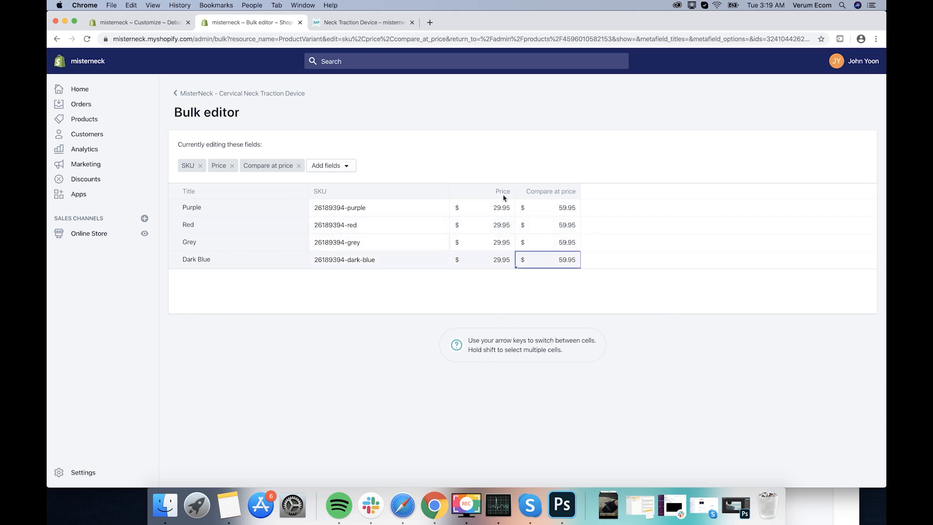
click(474, 163)
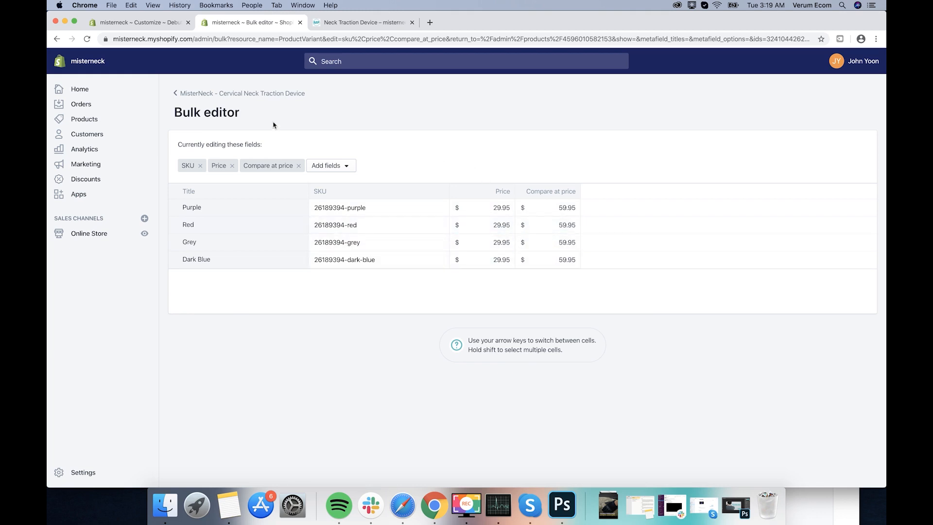
click(225, 94)
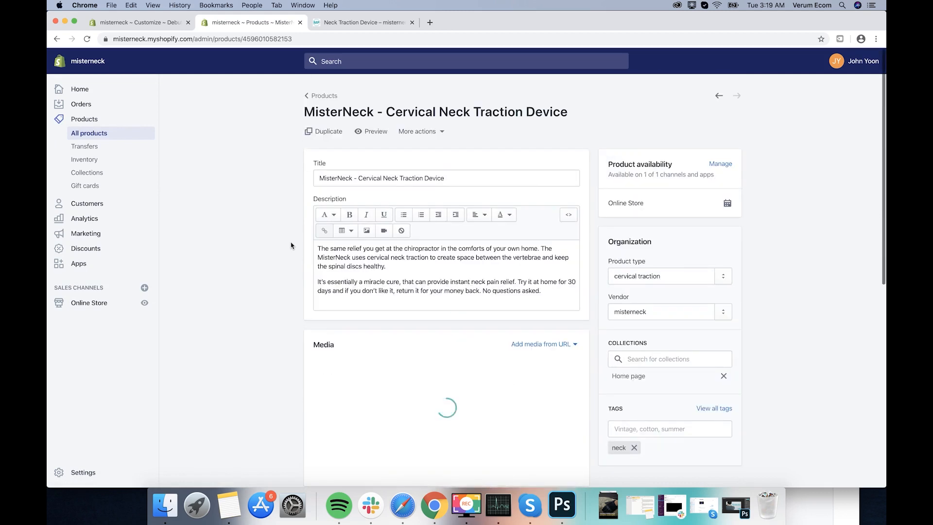
Step: Reload the storefront page of the neck traction device and review its title, price, images and description
scroll(290, 245, down, 2)
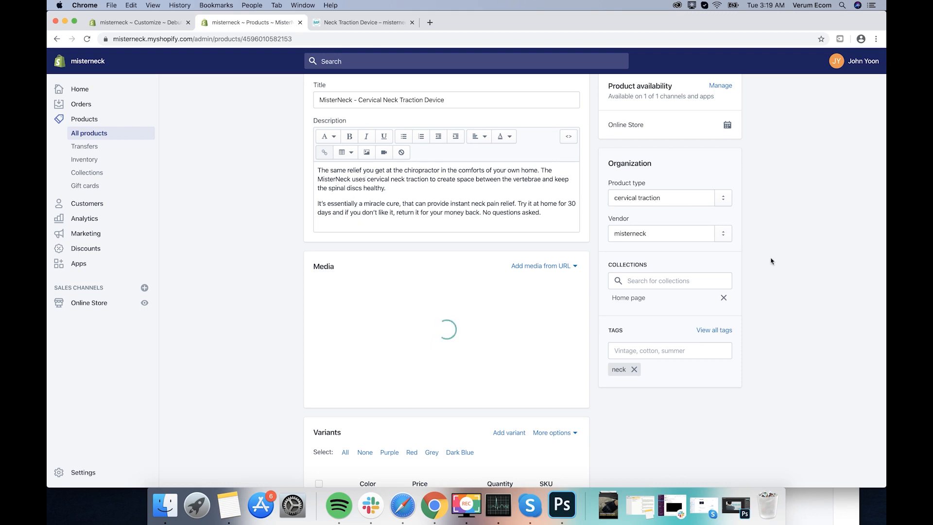
scroll(749, 264, up, 3)
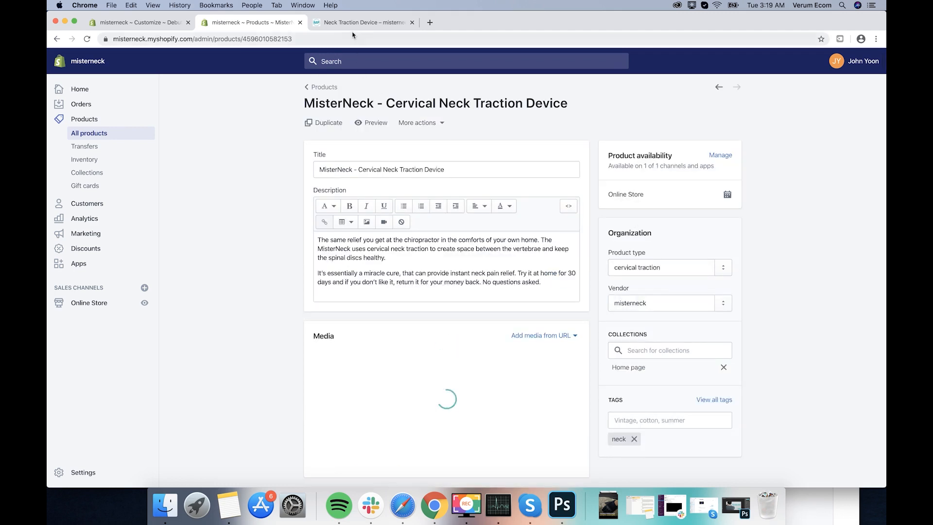
click(350, 24)
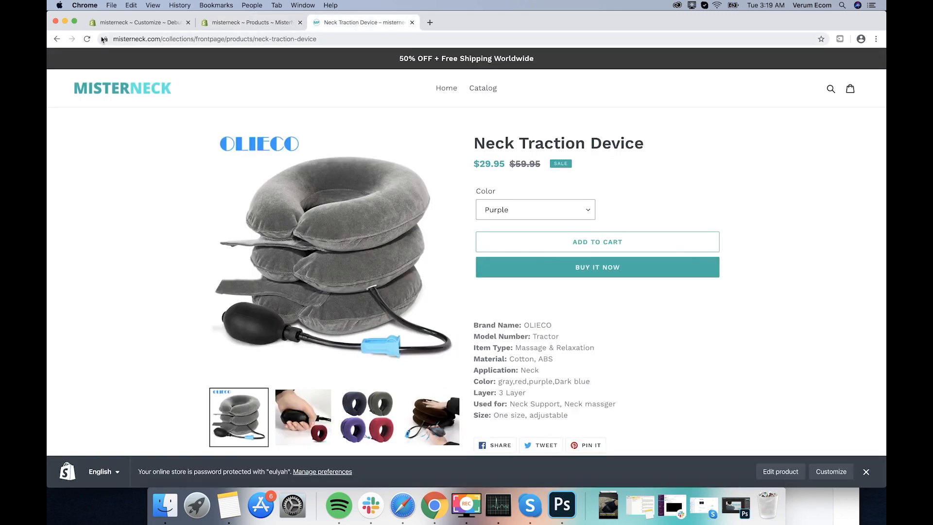
click(87, 39)
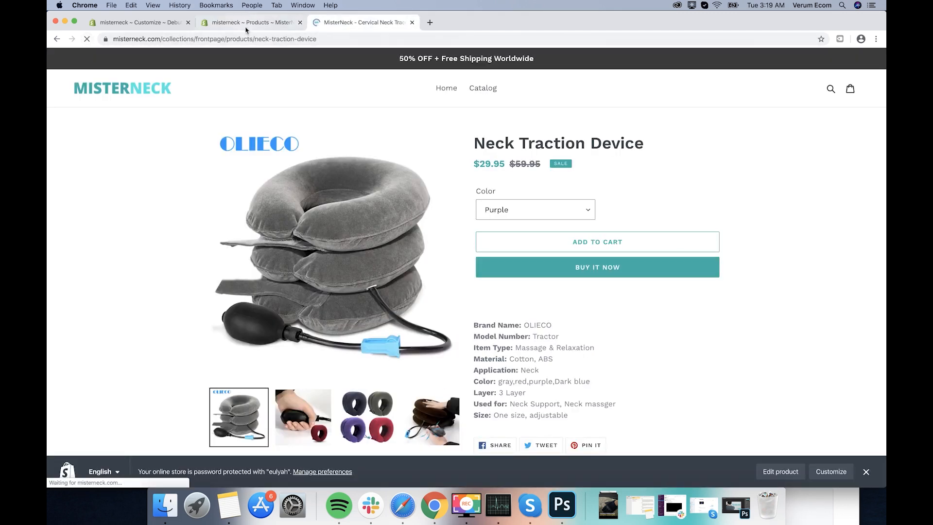
click(257, 23)
click(335, 23)
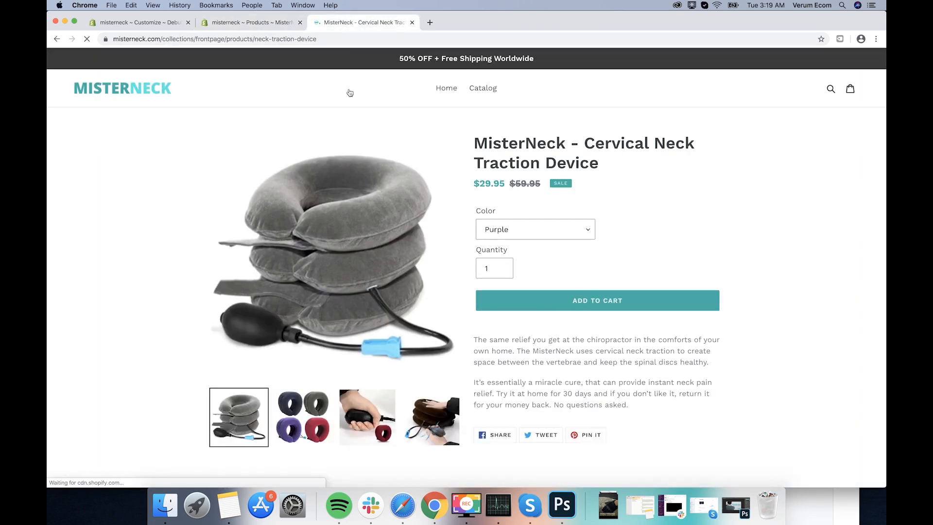
scroll(438, 186, down, 5)
scroll(421, 173, up, 2)
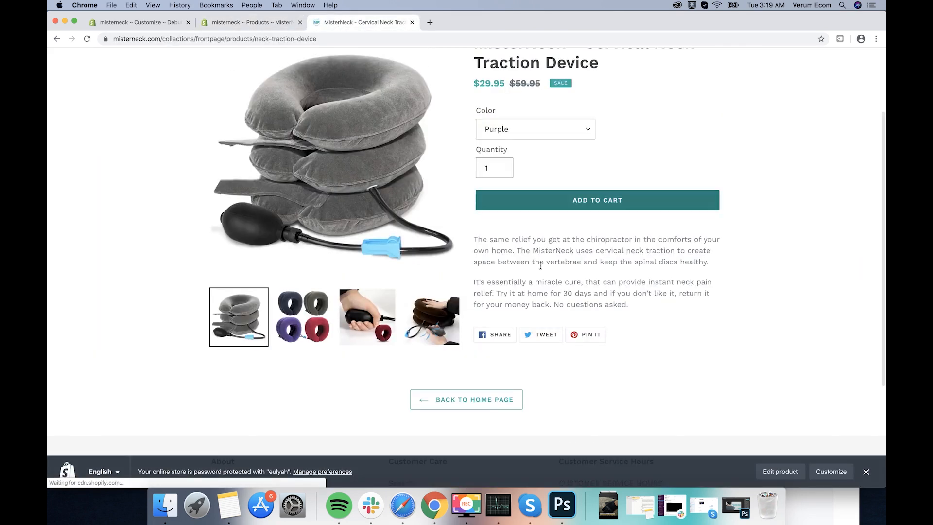
scroll(553, 234, down, 3)
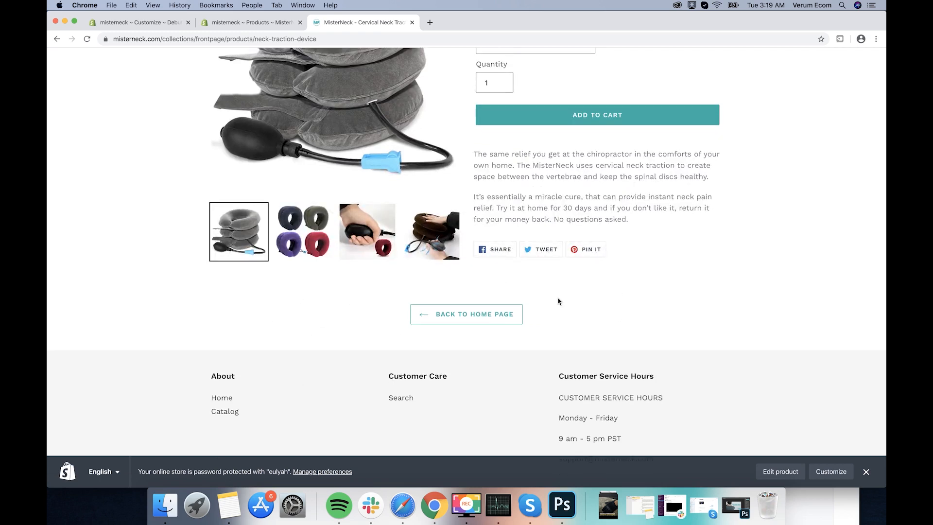
scroll(563, 323, up, 3)
scroll(565, 316, down, 2)
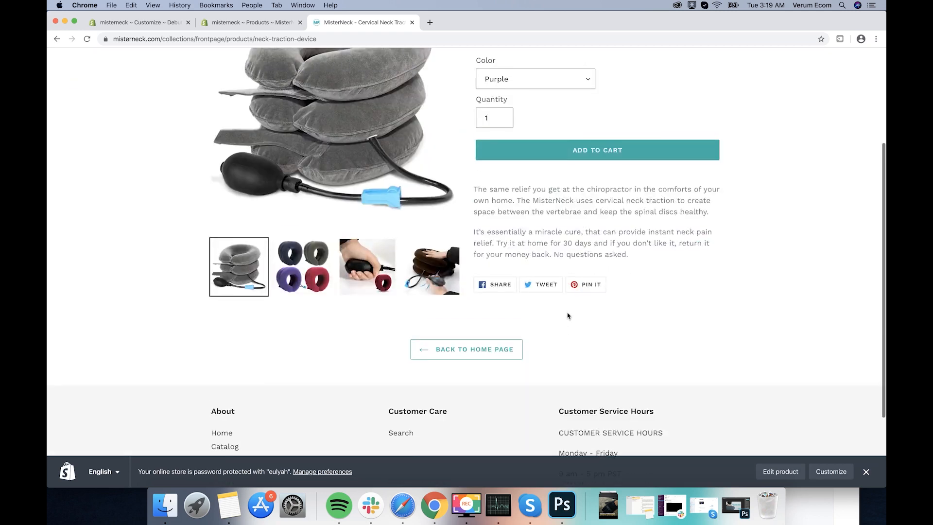
scroll(573, 306, up, 1)
drag(656, 275, 539, 230)
click(538, 229)
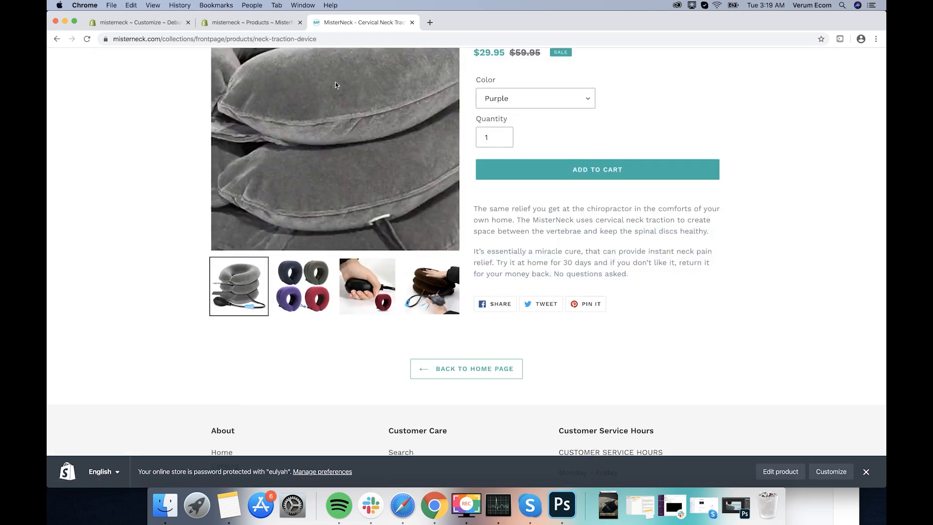
Step: Start a new paragraph at the end of the product description and locate The Benefits section in the Store Copy document in Safari
click(270, 23)
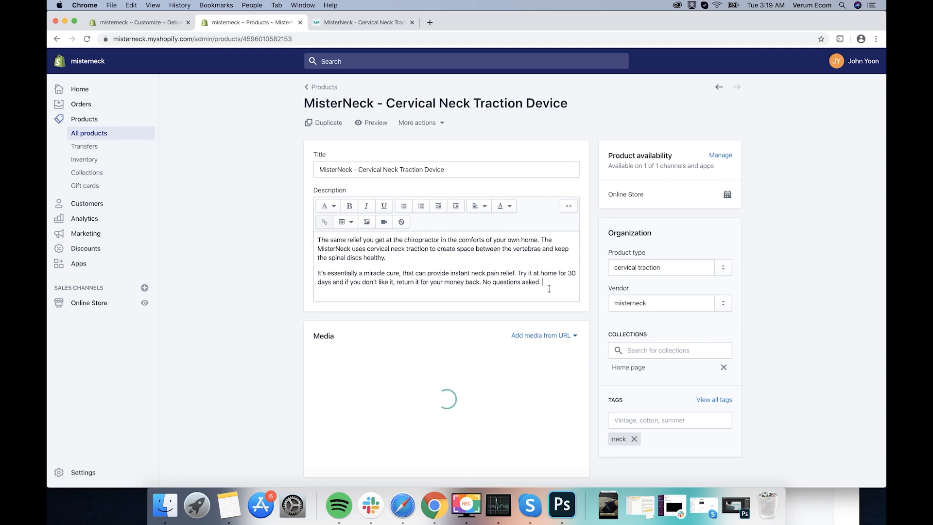
key(Return)
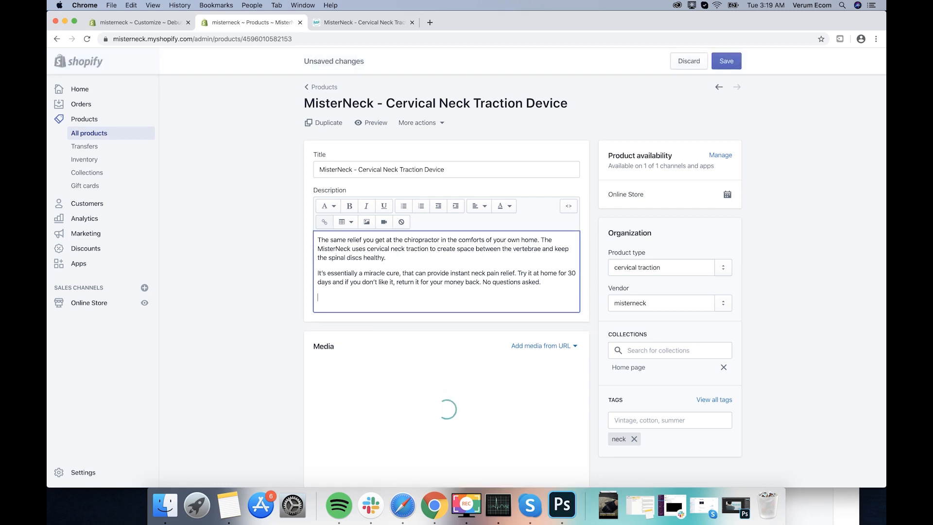
click(402, 505)
scroll(518, 290, up, 5)
scroll(476, 269, down, 10)
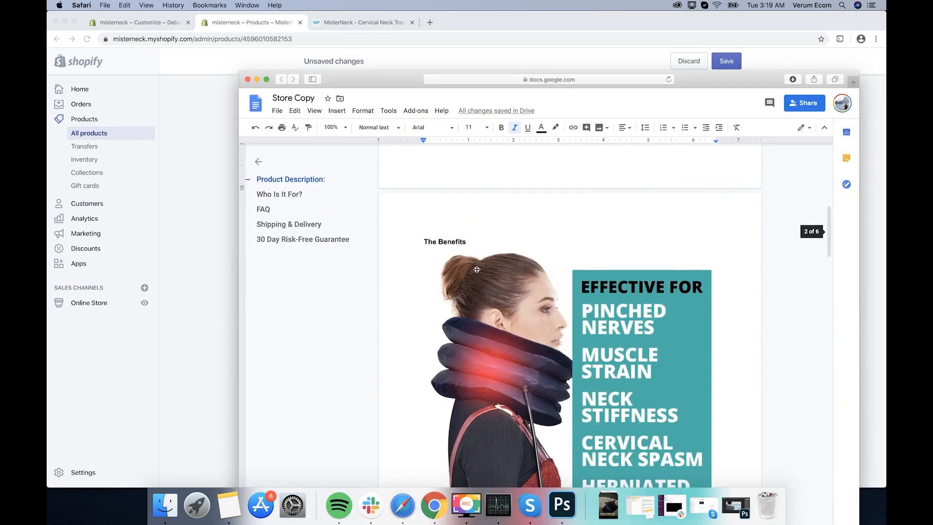
scroll(452, 241, up, 4)
scroll(456, 248, down, 6)
scroll(462, 256, up, 4)
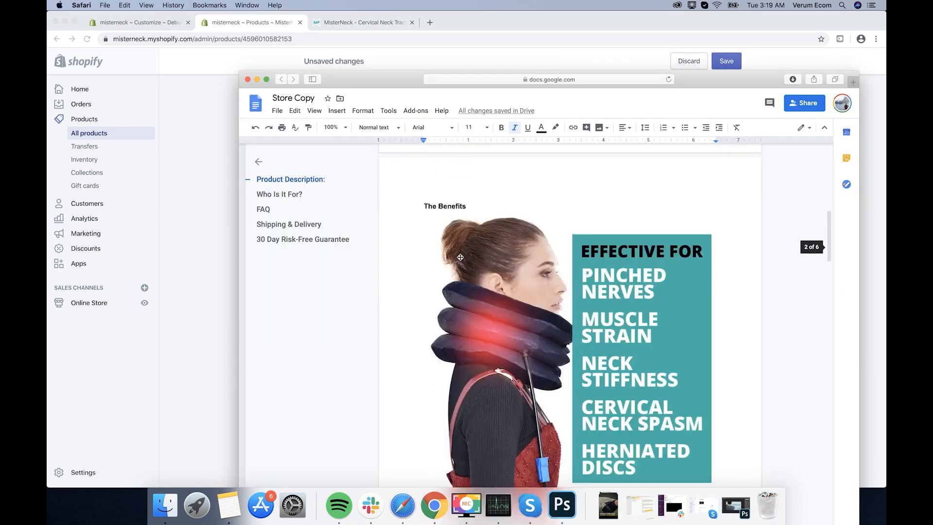
scroll(462, 256, down, 3)
Step: Back in the Chrome product editor, add the bold heading "The Benefits" below the description's last paragraph, followed by a new line
click(204, 260)
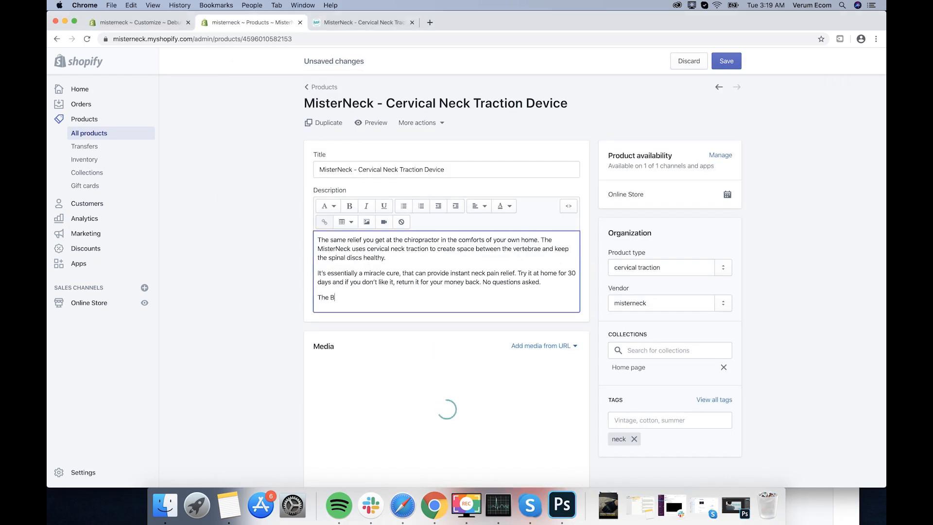
triple_click(339, 298)
click(350, 207)
click(373, 304)
key(Return)
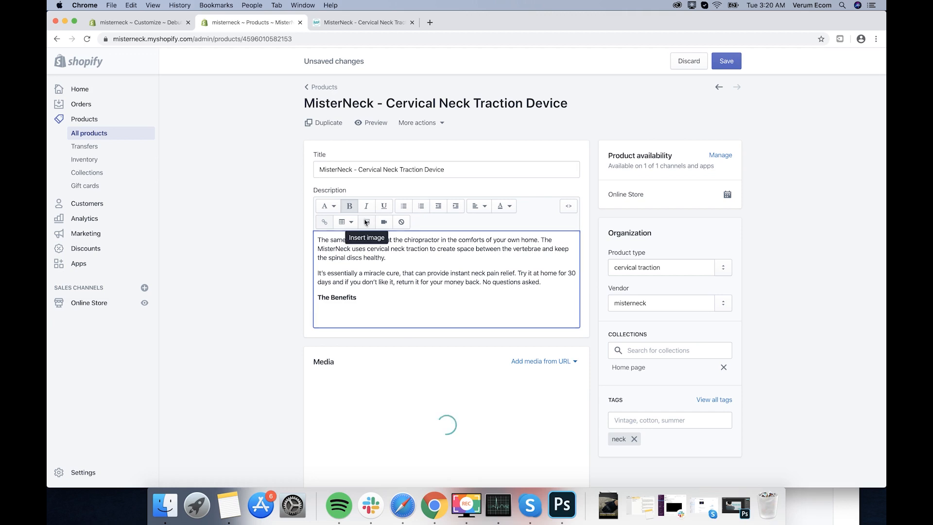
Step: Upload lander image 1.jpg and insert it under The Benefits heading at Large (480x480) size, with a new line below it
click(366, 222)
click(513, 339)
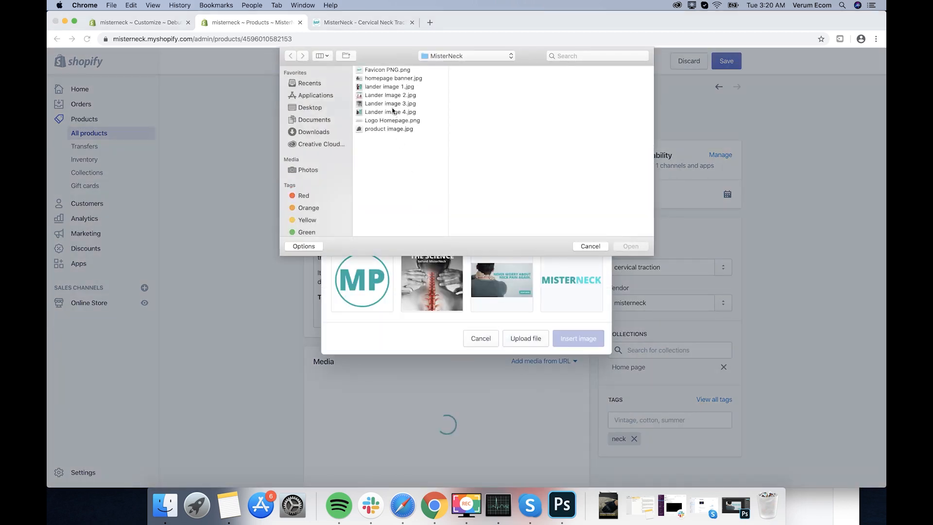
double_click(385, 88)
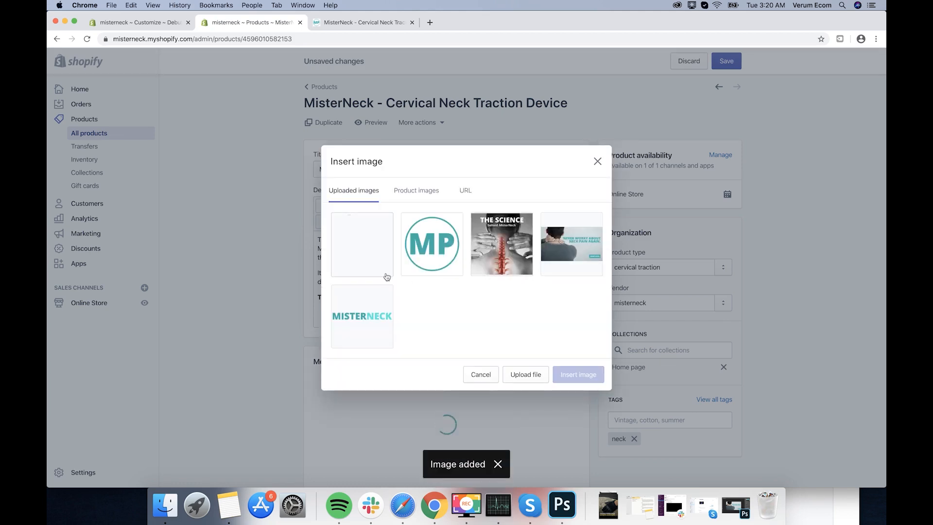
click(373, 257)
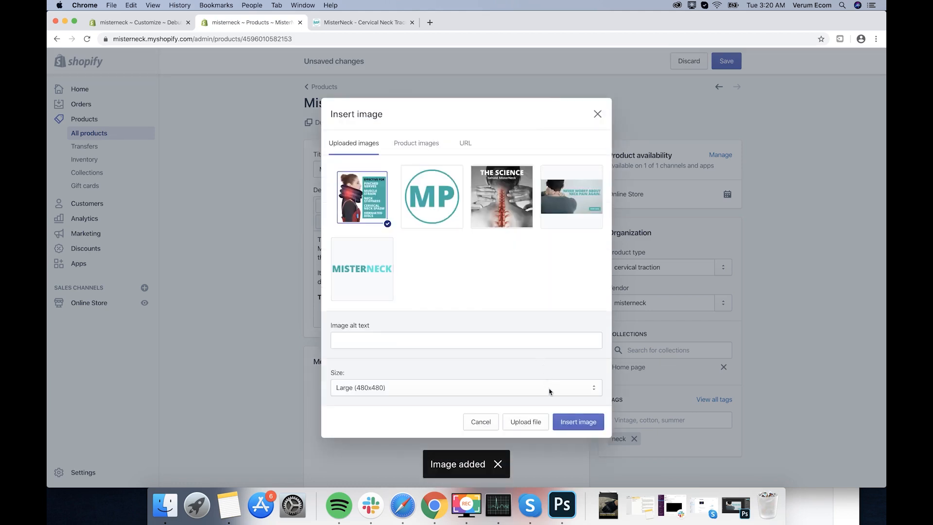
click(567, 422)
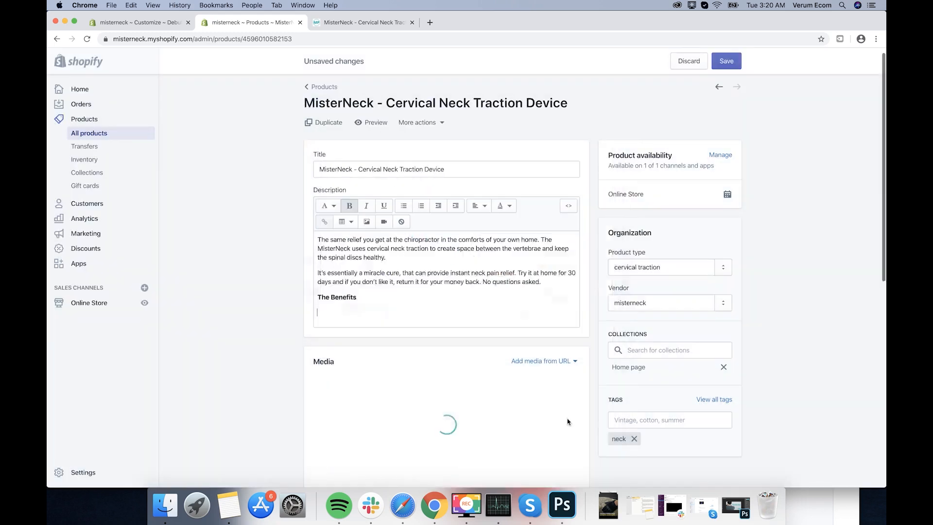
scroll(417, 305, down, 2)
scroll(416, 305, down, 1)
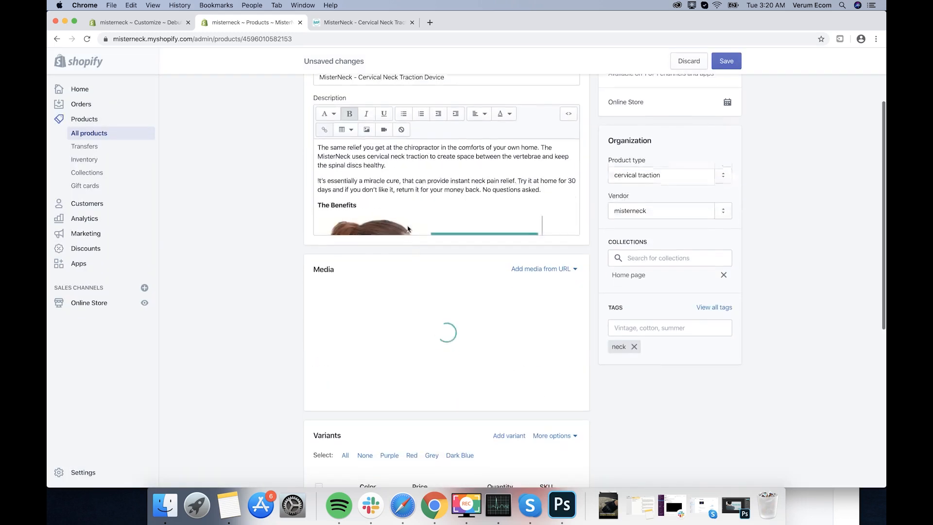
scroll(551, 215, down, 3)
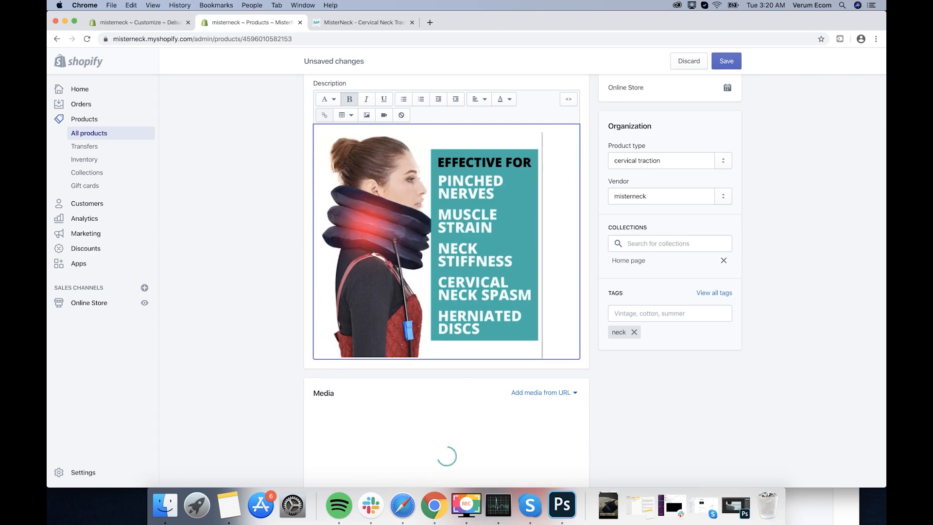
scroll(552, 214, down, 1)
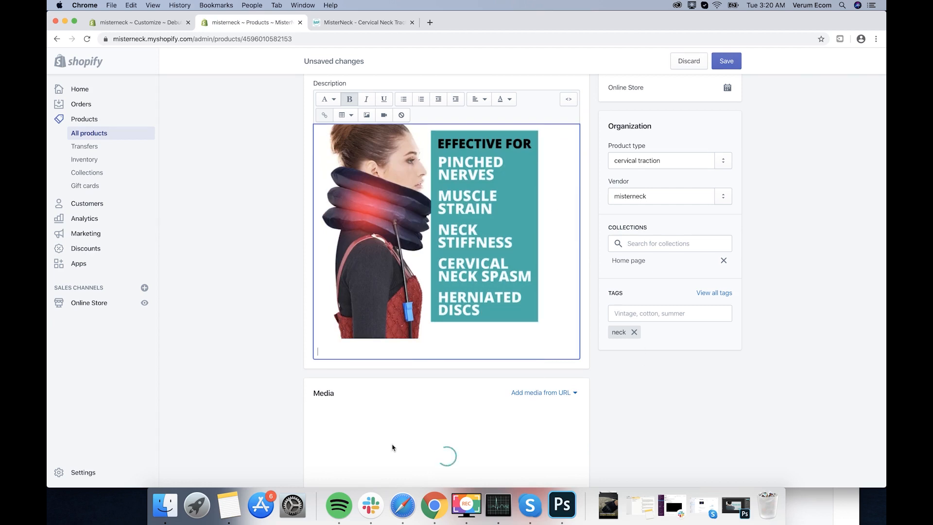
Step: In the Store Copy document in Safari, copy the text from "Experience instant and long term benefits." through "Herniated discs"
click(403, 505)
scroll(491, 345, down, 10)
scroll(516, 323, up, 5)
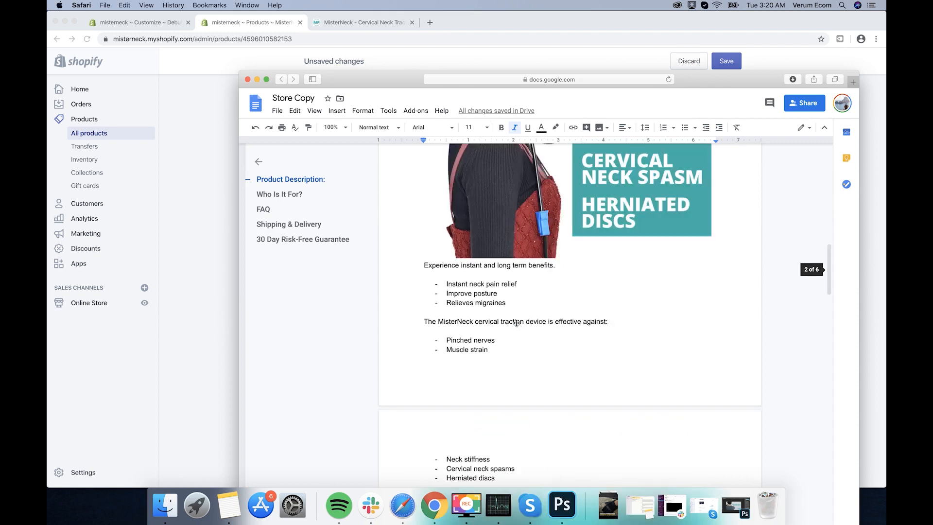
scroll(516, 323, down, 1)
drag(495, 463, 422, 249)
key(cmd+c)
Step: Paste the benefits text below the image in the Chrome product description and remove the blank lines around the first bullet list
click(219, 298)
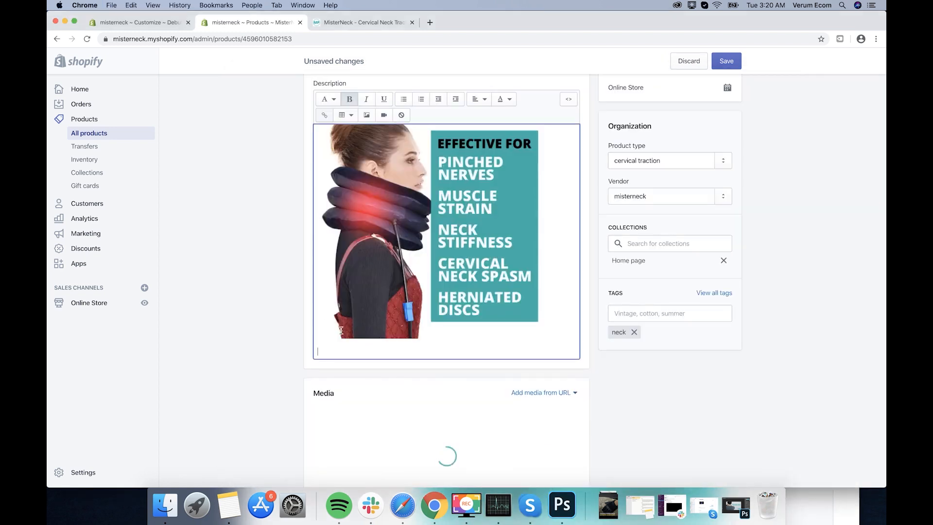
key(super+v)
click(364, 297)
key(BackSpace)
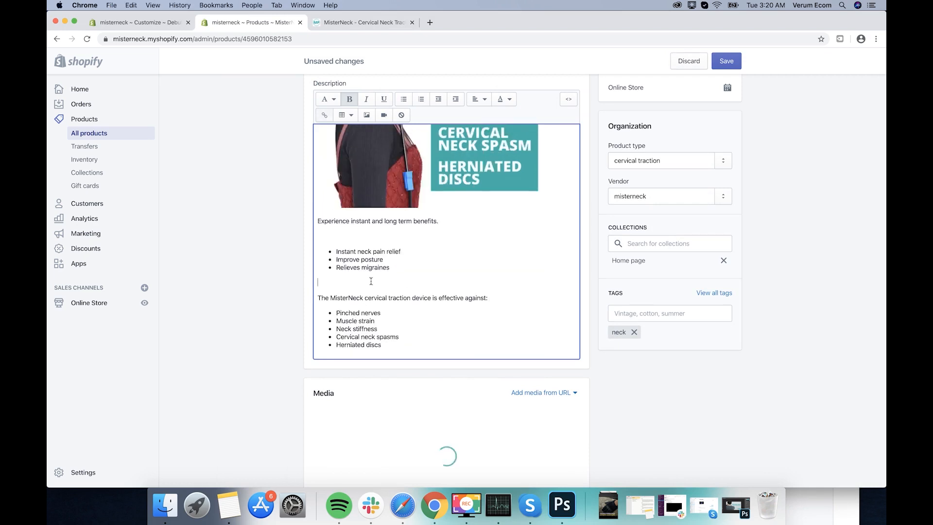
key(BackSpace)
key(BackSpace)
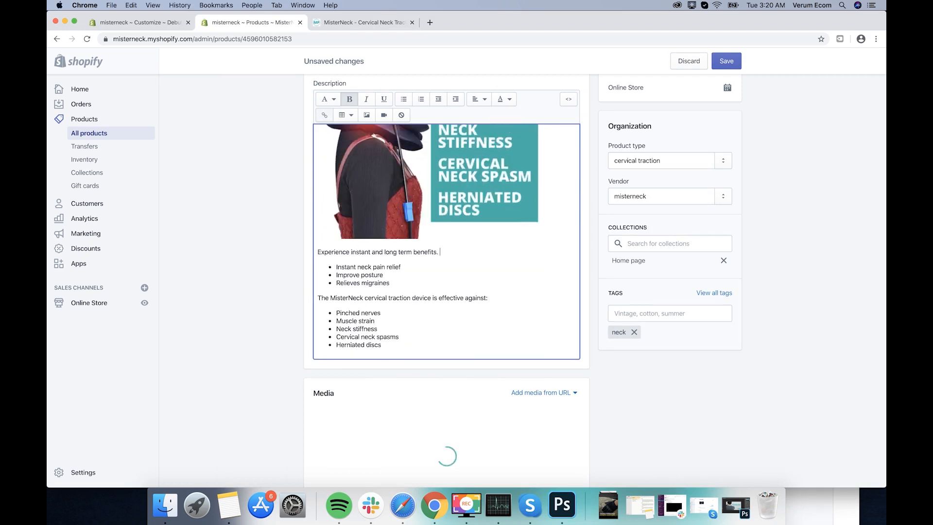
Step: Save the product changes and reload its storefront page to check the updated description
click(721, 63)
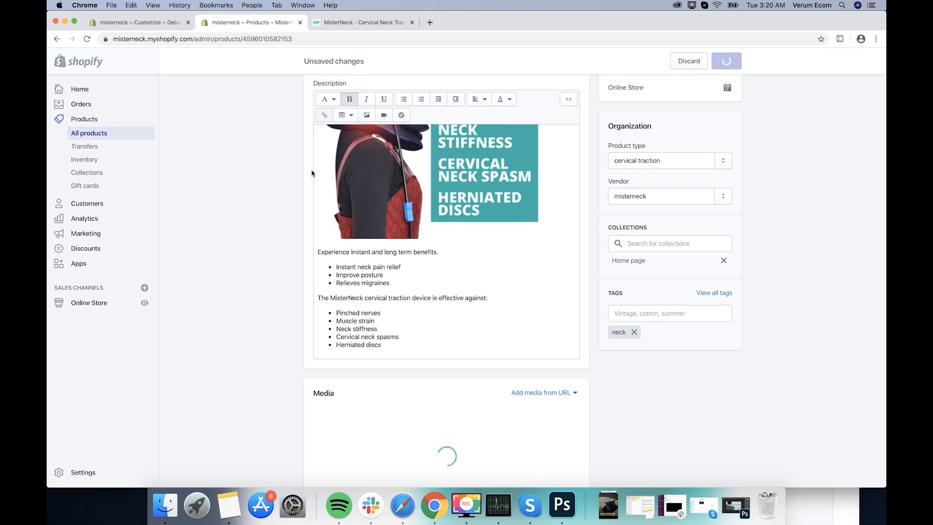
click(382, 26)
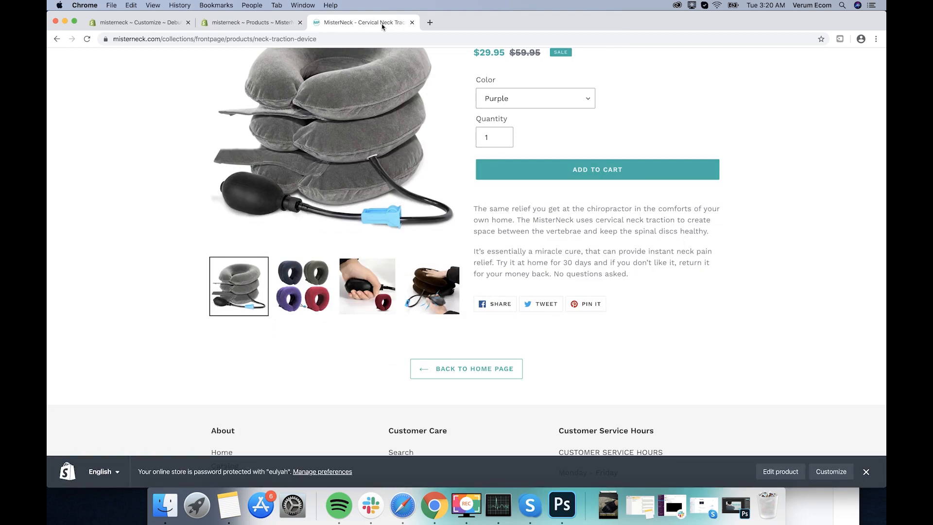
click(88, 40)
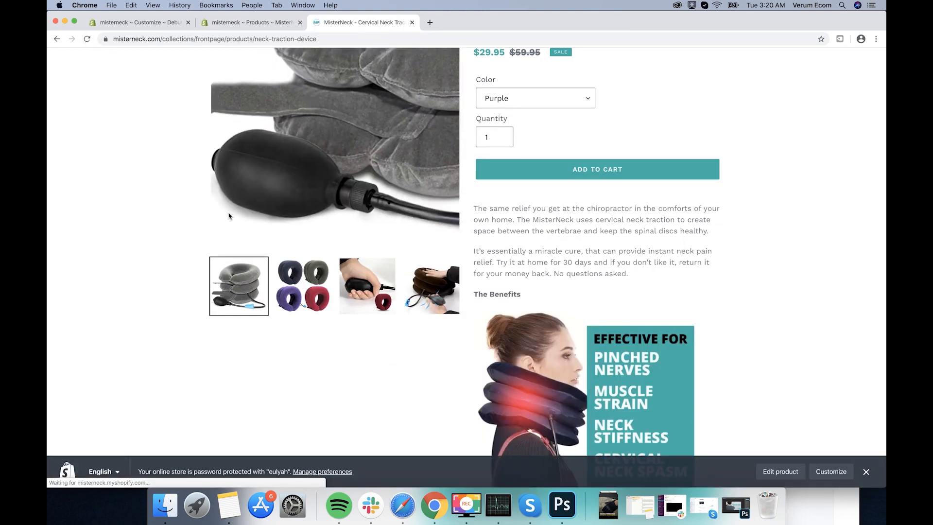
Step: Review the reloaded storefront page from the product title down through the benefits image and text
scroll(148, 260, down, 7)
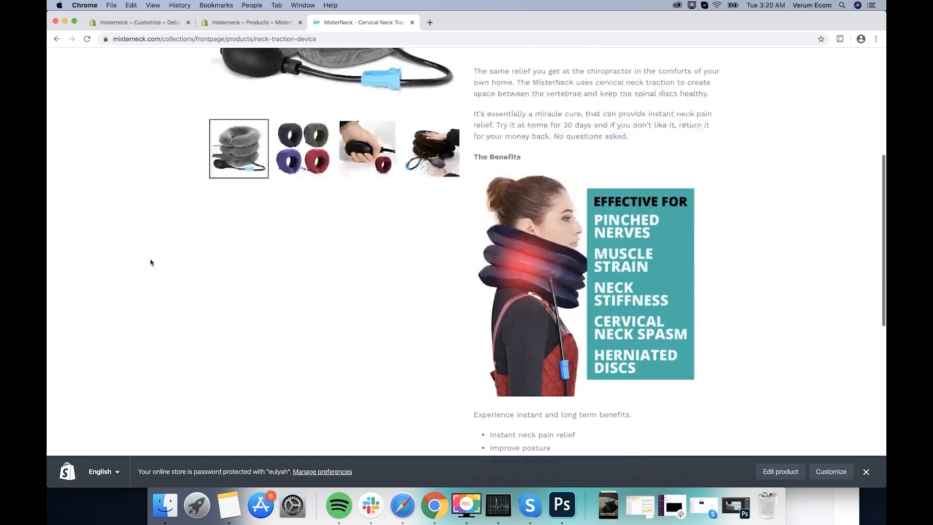
scroll(190, 271, up, 4)
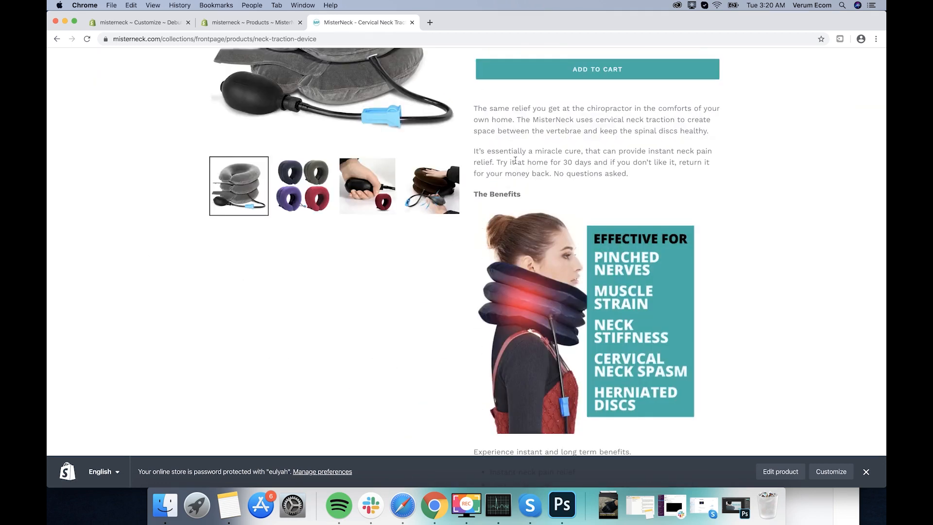
scroll(513, 216, down, 4)
scroll(515, 292, up, 7)
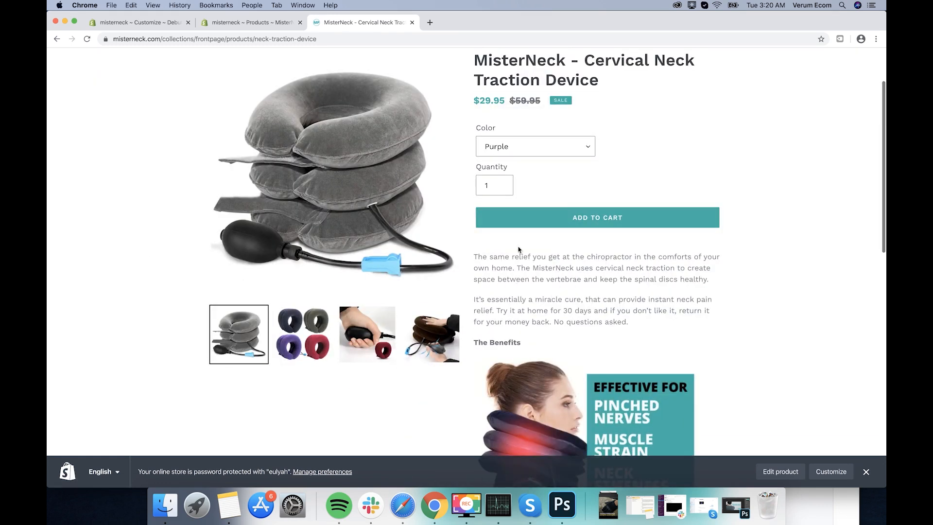
Step: Show the product description's HTML in the Shopify admin and examine the code of The Benefits heading and the bullet lists
click(253, 23)
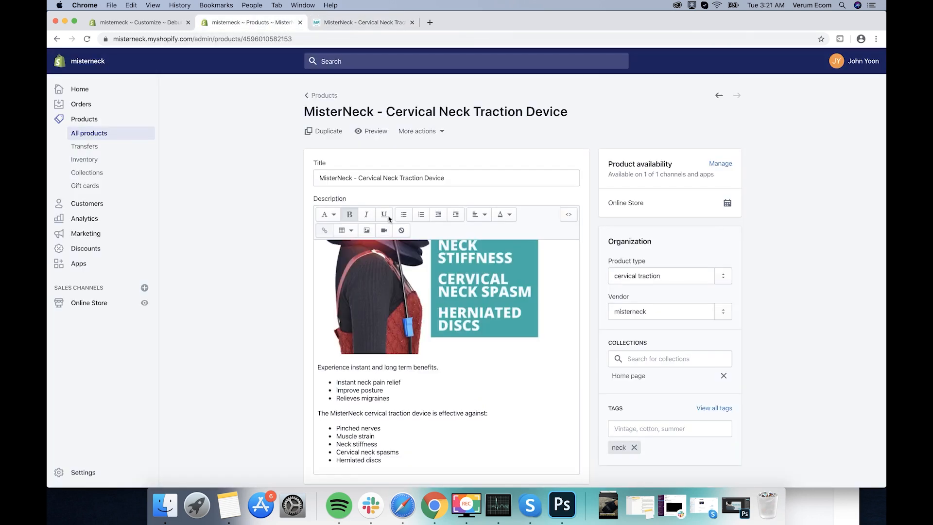
scroll(374, 337, down, 2)
drag(383, 387, 317, 294)
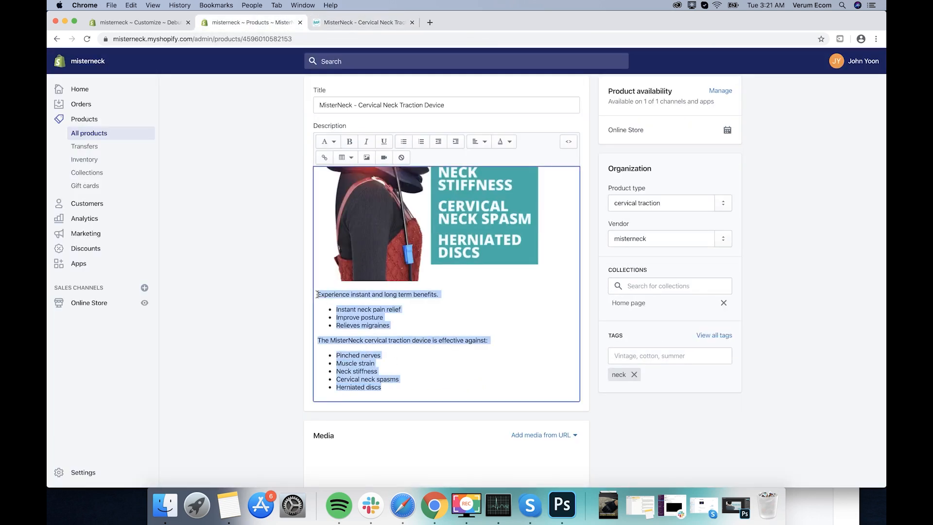
click(568, 142)
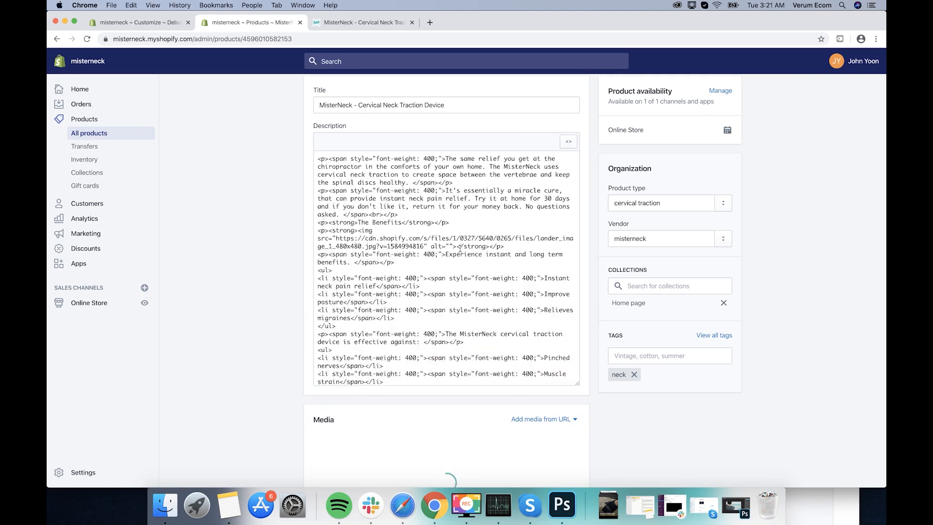
scroll(458, 249, down, 5)
scroll(458, 250, down, 1)
scroll(360, 170, up, 2)
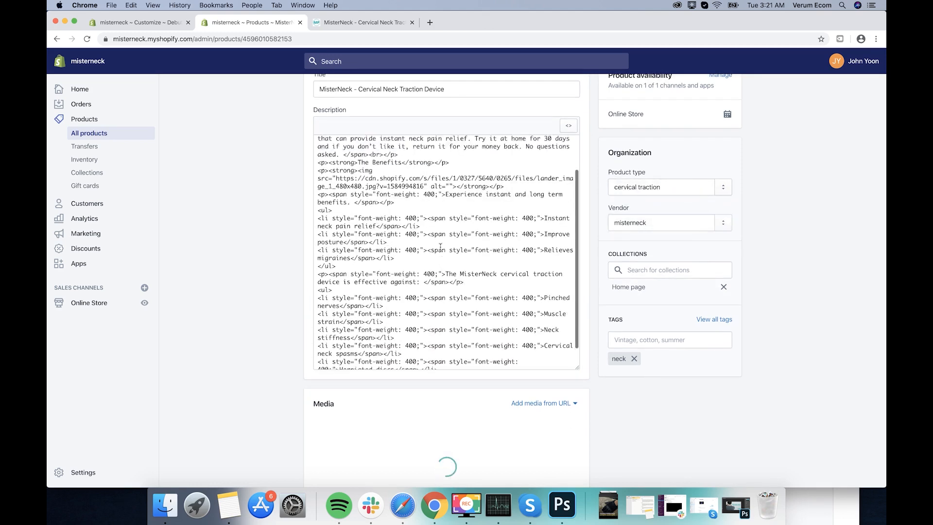
drag(357, 162, 390, 162)
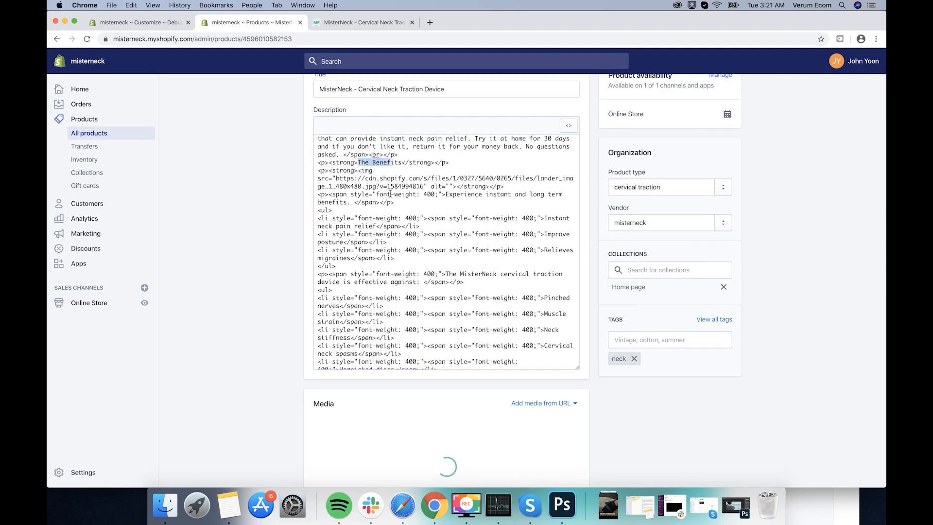
drag(369, 193, 508, 219)
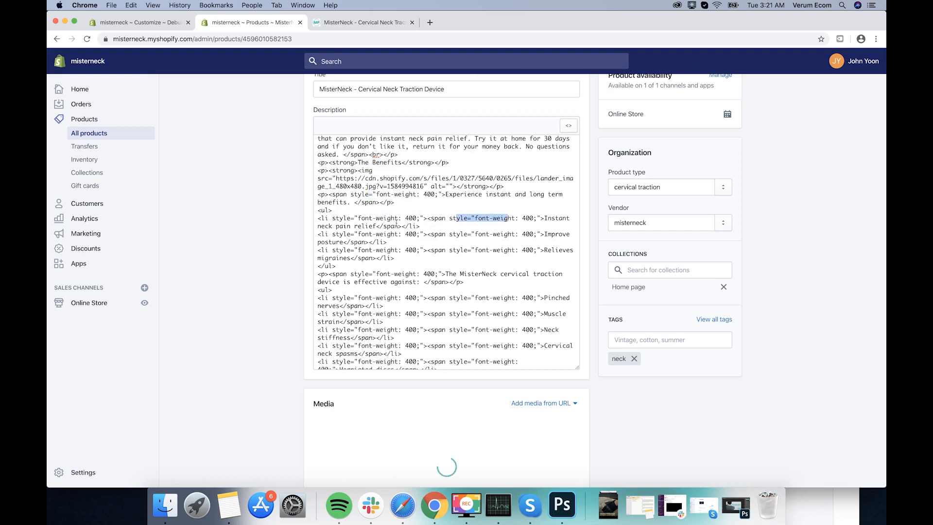
Step: Compare how the description's heading, image and bullet lists render on the storefront product page
click(369, 19)
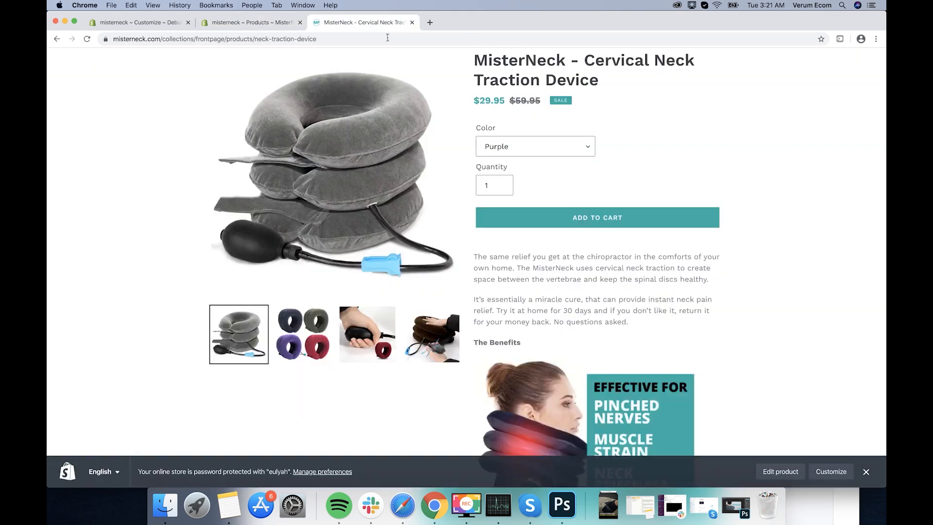
scroll(555, 255, down, 10)
scroll(554, 259, up, 7)
scroll(547, 257, down, 7)
Step: Switch the admin product description back to the visual editor and format the line The Benefits as a heading
click(270, 24)
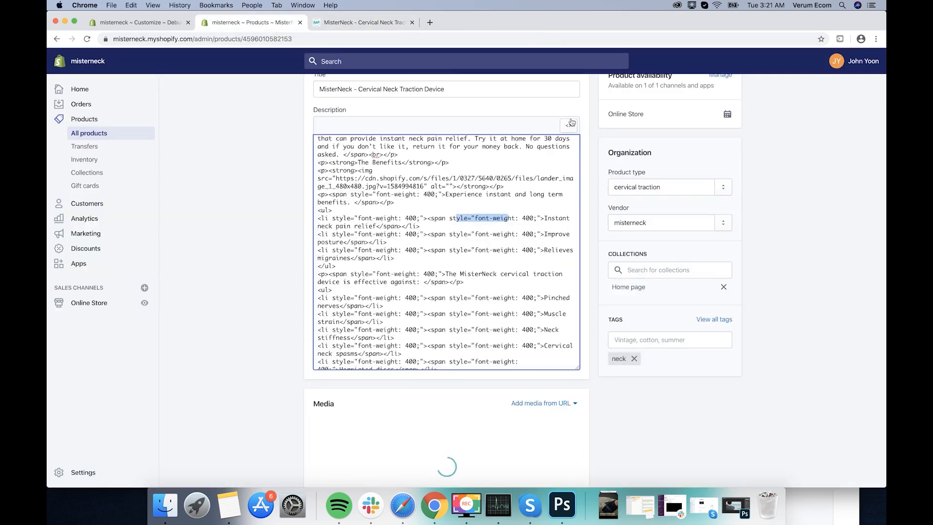
click(569, 125)
scroll(425, 221, down, 10)
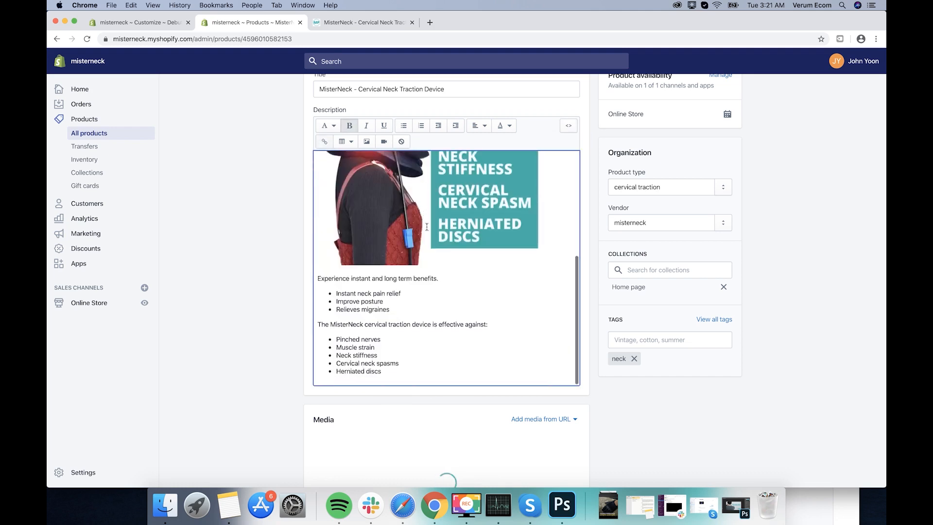
scroll(383, 362, up, 10)
drag(366, 218, 307, 217)
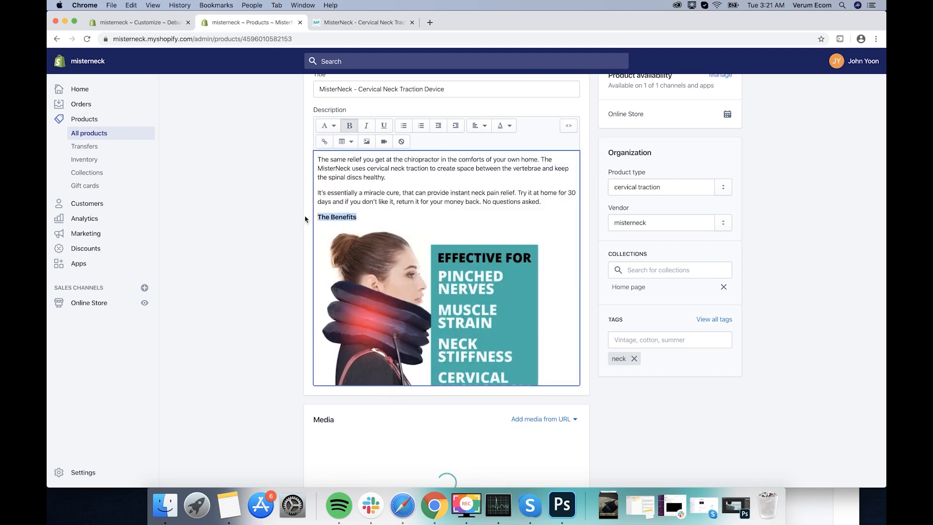
click(330, 126)
click(326, 185)
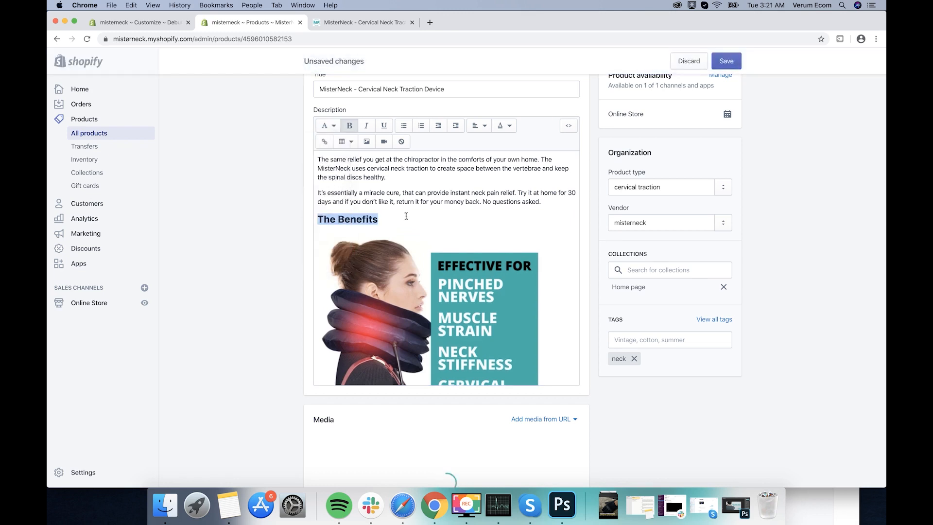
Step: Save the product and reload its storefront page to check the new The Benefits heading style
click(721, 68)
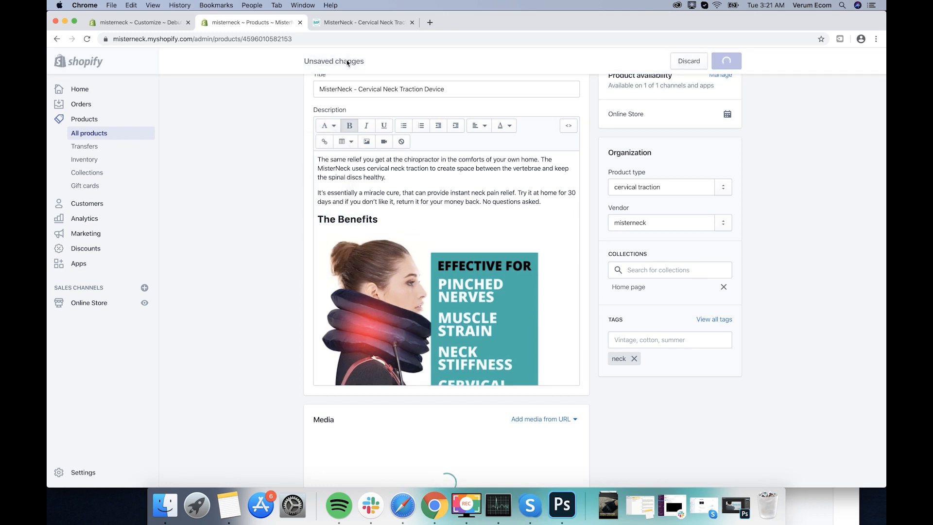
click(349, 28)
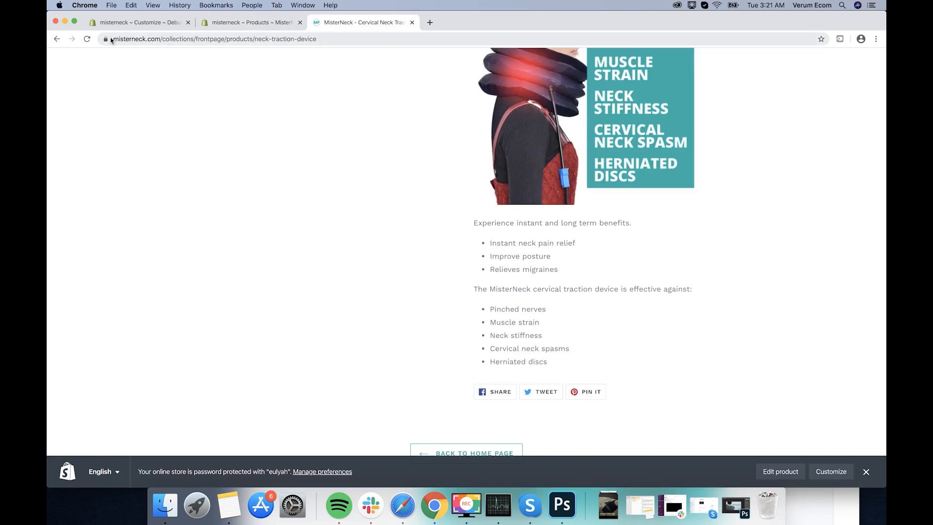
click(87, 39)
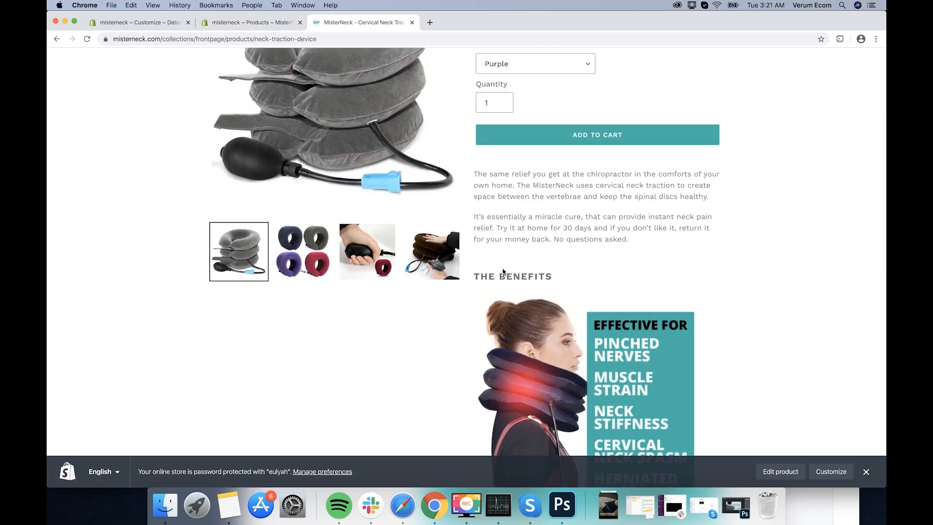
scroll(519, 239, up, 1)
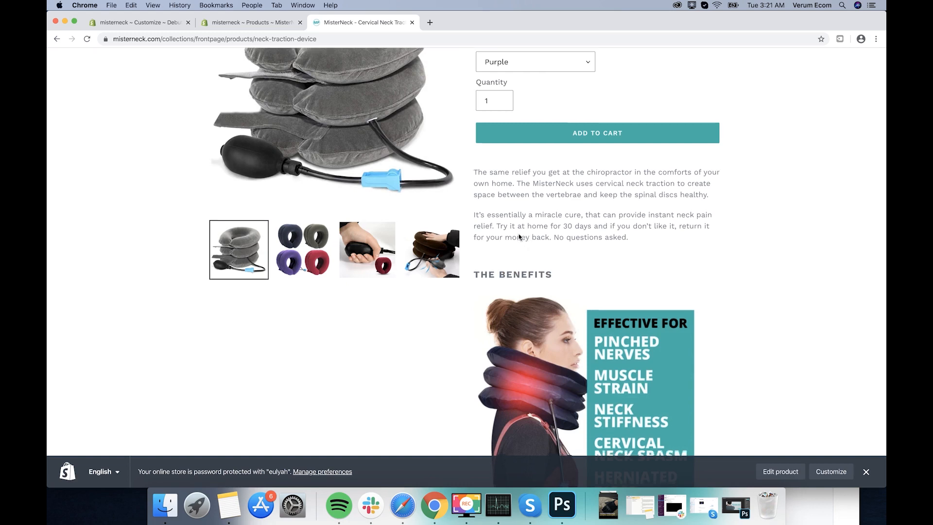
scroll(519, 237, down, 10)
scroll(519, 237, up, 7)
scroll(519, 237, down, 8)
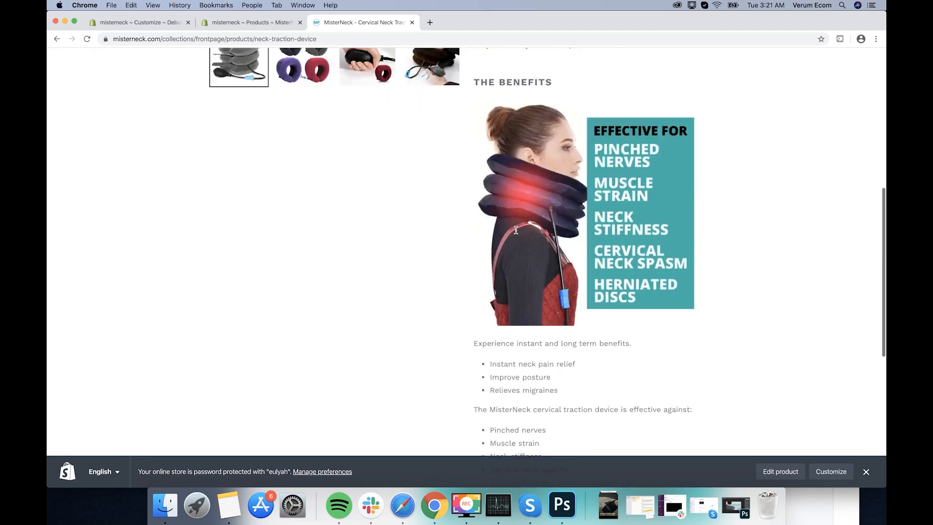
Step: In the admin product description, add a new empty line below the Herniated discs bullet
click(266, 29)
scroll(400, 315, down, 5)
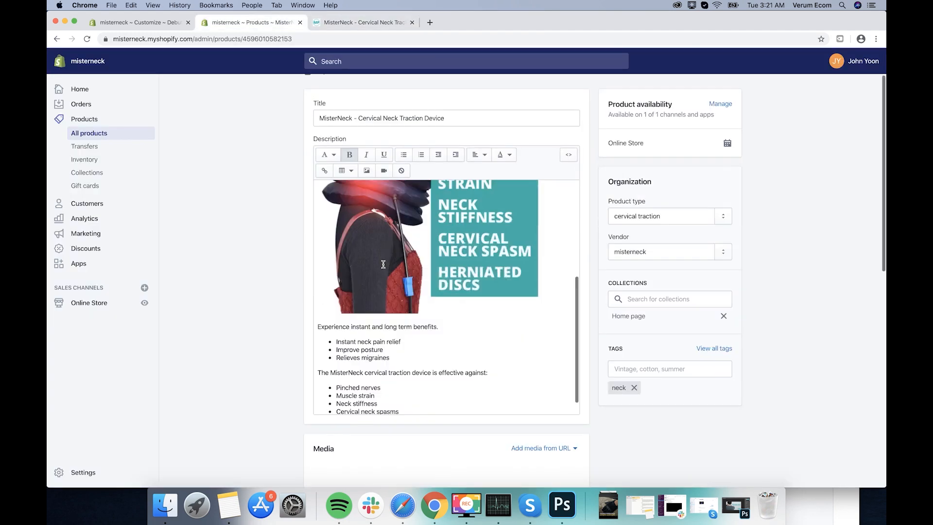
click(395, 402)
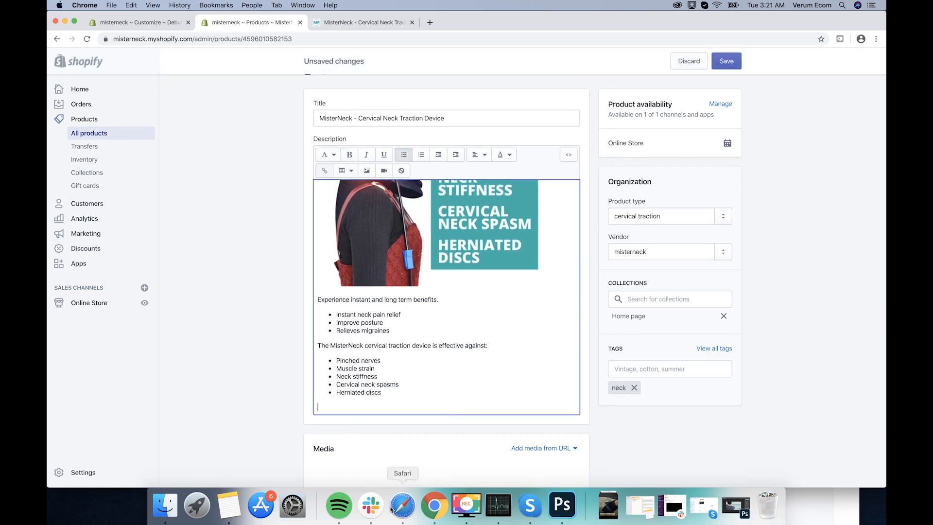
Step: In the Store Copy document in Safari, copy the three paragraphs from "Wear the MisterNeck for just 15 minutes" through "disrupt your daily schedule!"
click(402, 498)
scroll(466, 340, down, 10)
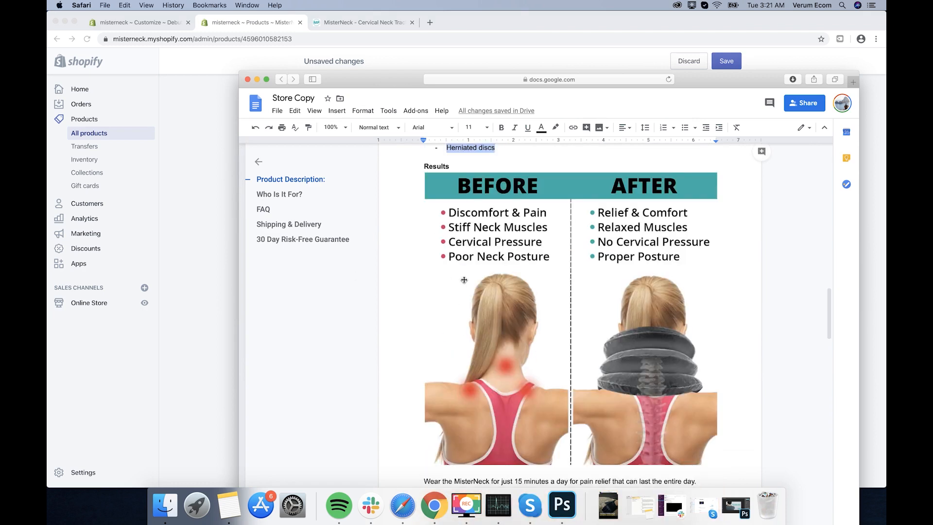
scroll(464, 280, down, 5)
drag(418, 299, 708, 342)
key(cmd+c)
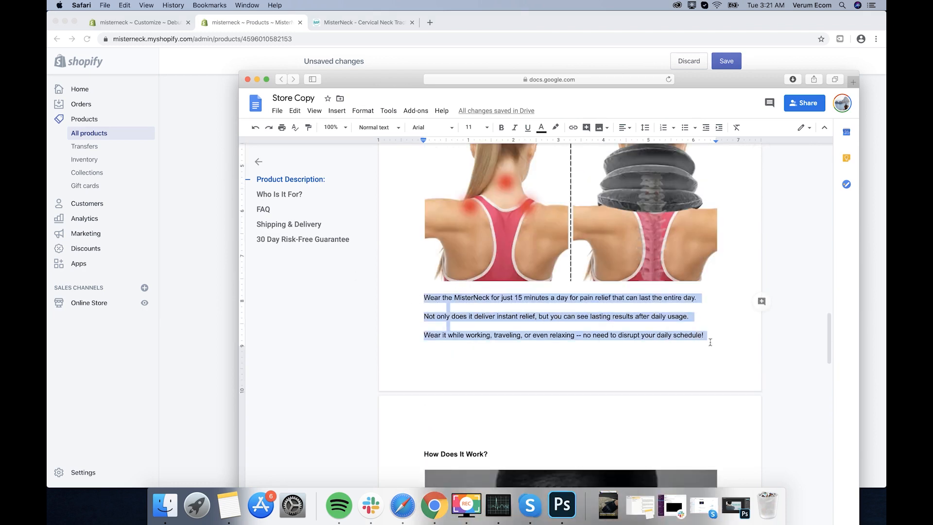
Step: Back in the Chrome product description, add the line Results below the last bullet list and format it as a heading
click(221, 312)
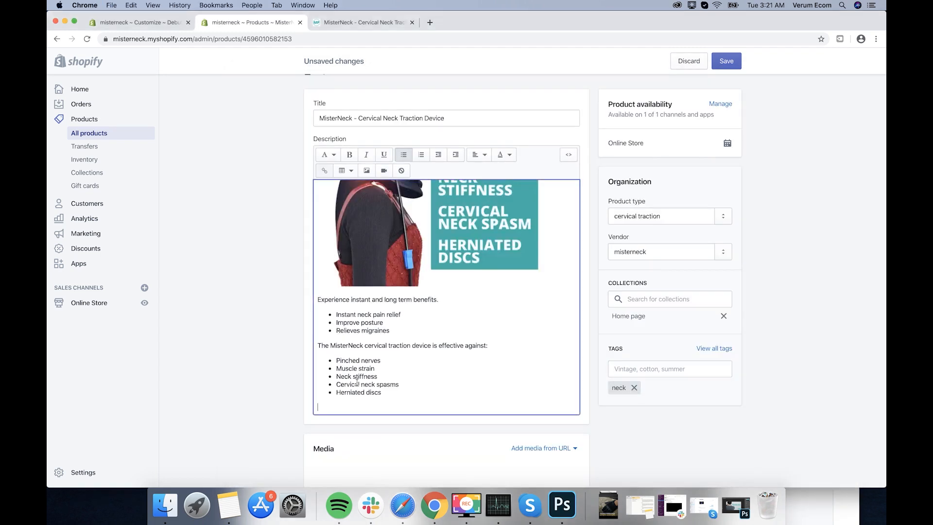
click(345, 406)
text(Results)
scroll(319, 408, down, 1)
double_click(316, 402)
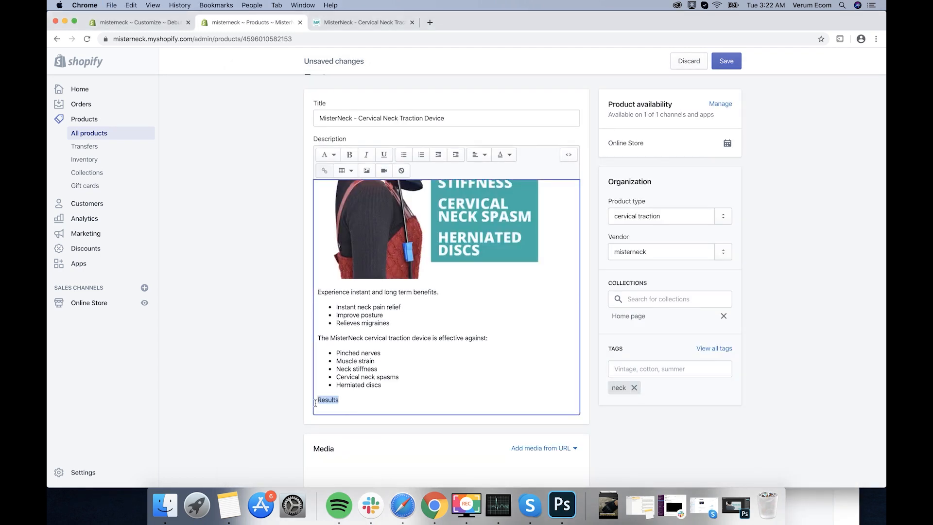
click(333, 162)
click(335, 215)
Step: Paste the copied paragraphs under the Results heading and remove the blank lines between and after them
click(357, 403)
key(Return)
key(cmd+v)
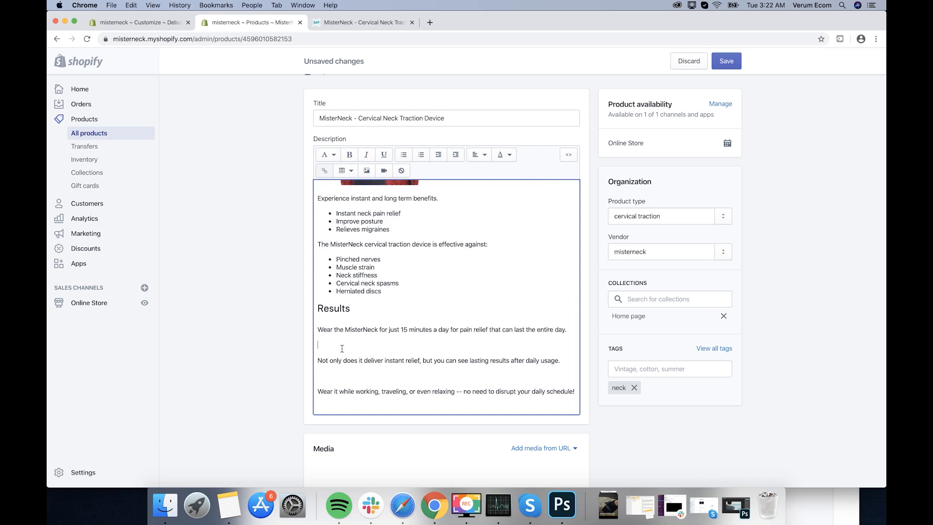
click(342, 348)
key(BackSpace)
click(340, 364)
key(BackSpace)
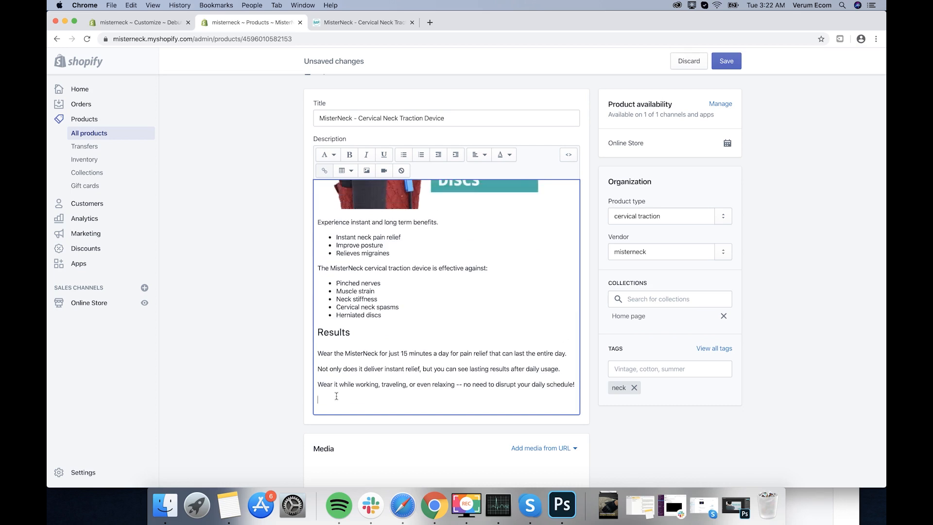
key(BackSpace)
Step: Add a line directly below the Results heading, then upload Lander image 2.jpg and insert it there
key(Return)
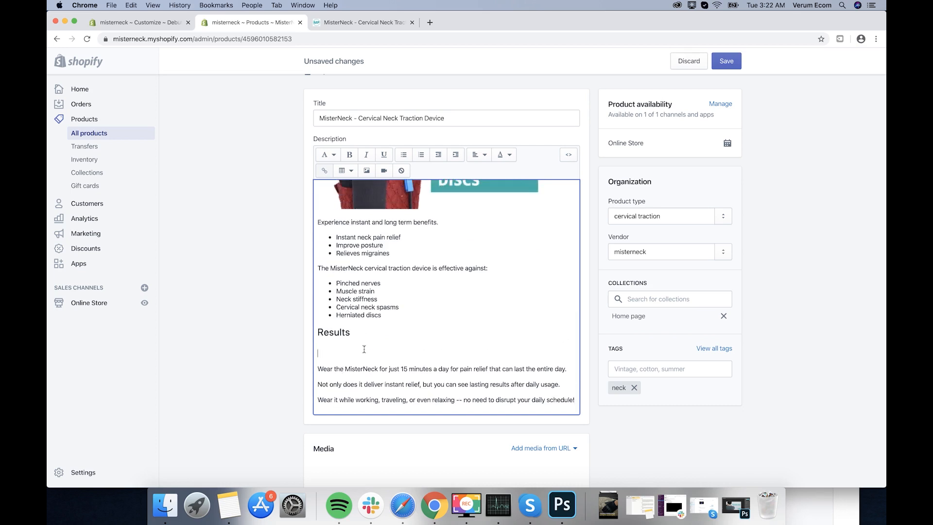
click(366, 170)
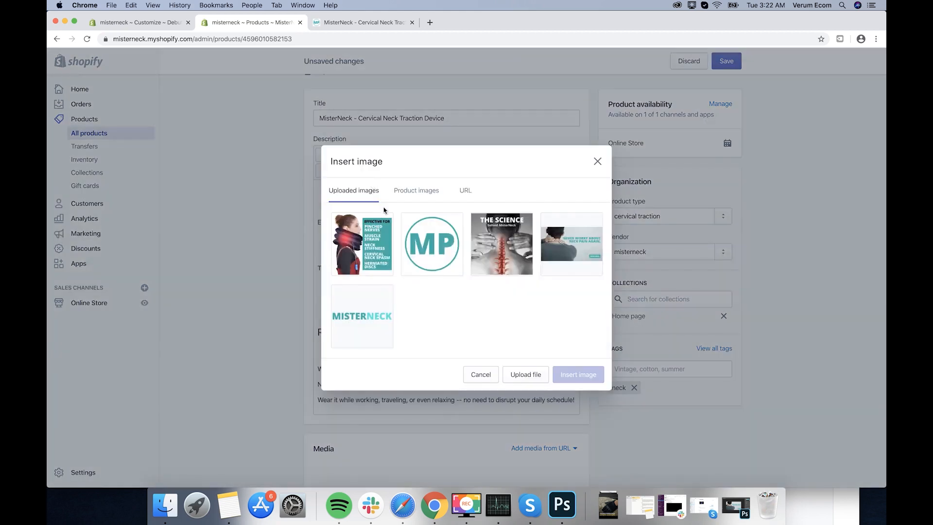
click(508, 372)
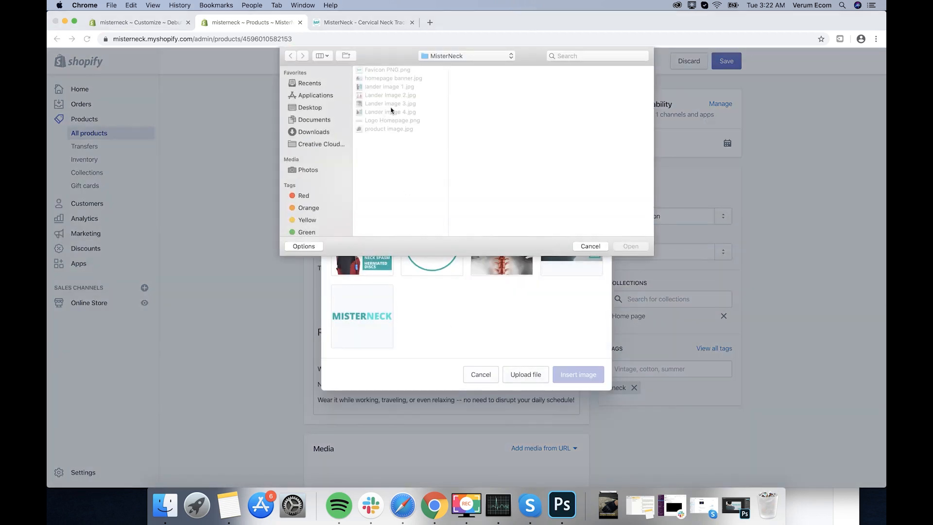
click(382, 95)
double_click(381, 95)
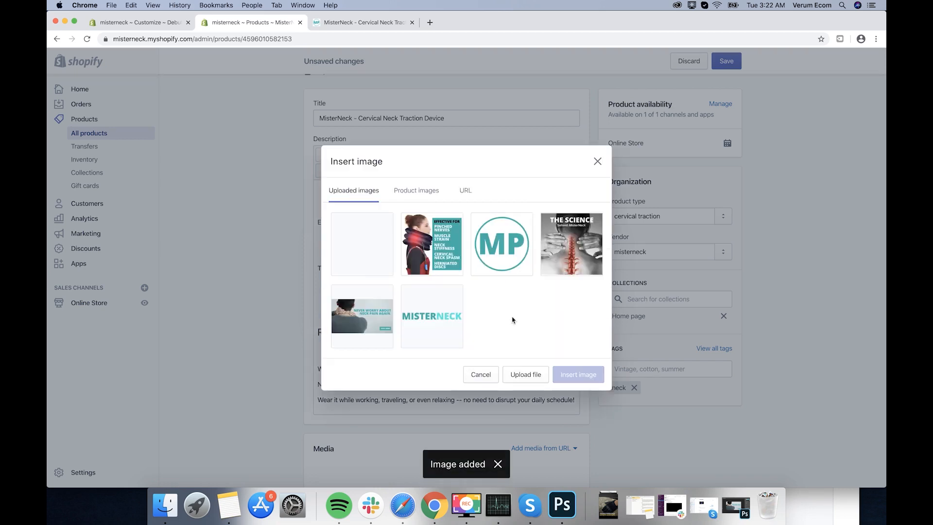
click(566, 419)
Step: Save the product and reload its storefront page to check the Results section with its before-and-after image
scroll(472, 330, down, 4)
key(super+s)
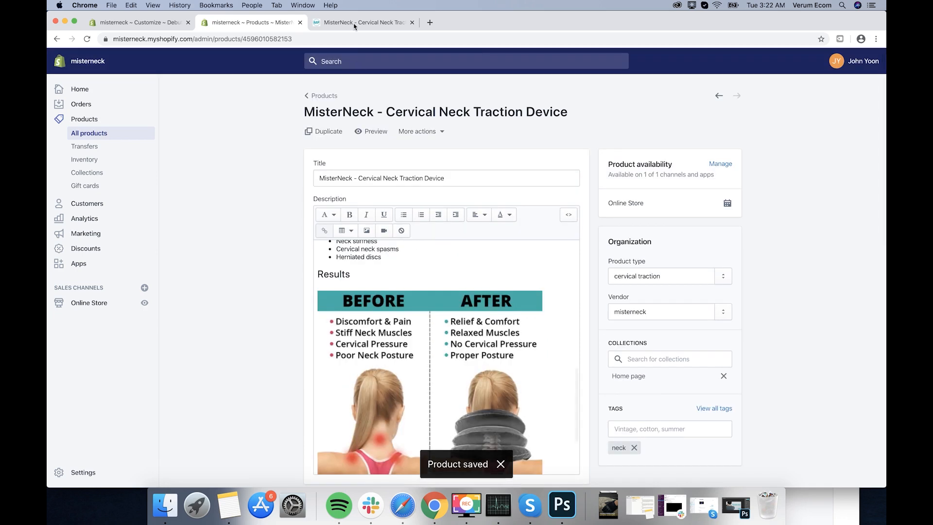
click(361, 23)
click(86, 40)
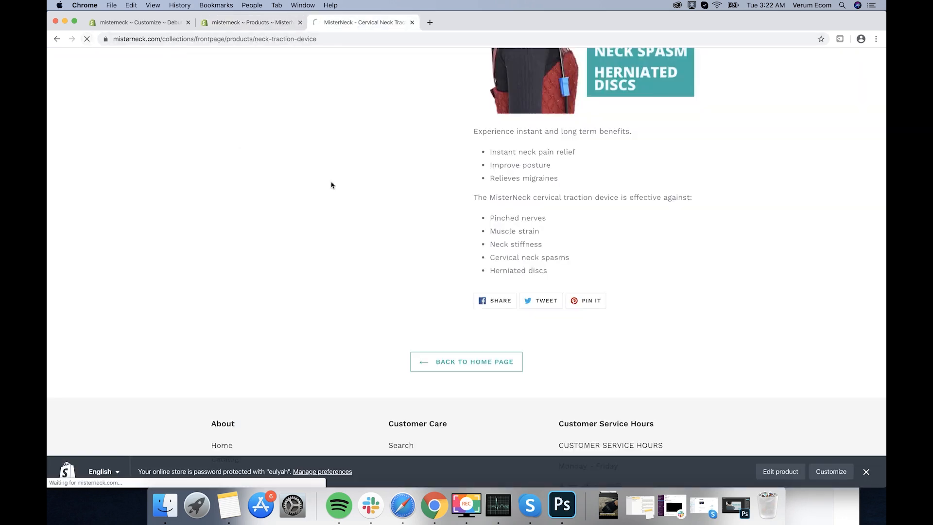
scroll(328, 185, down, 7)
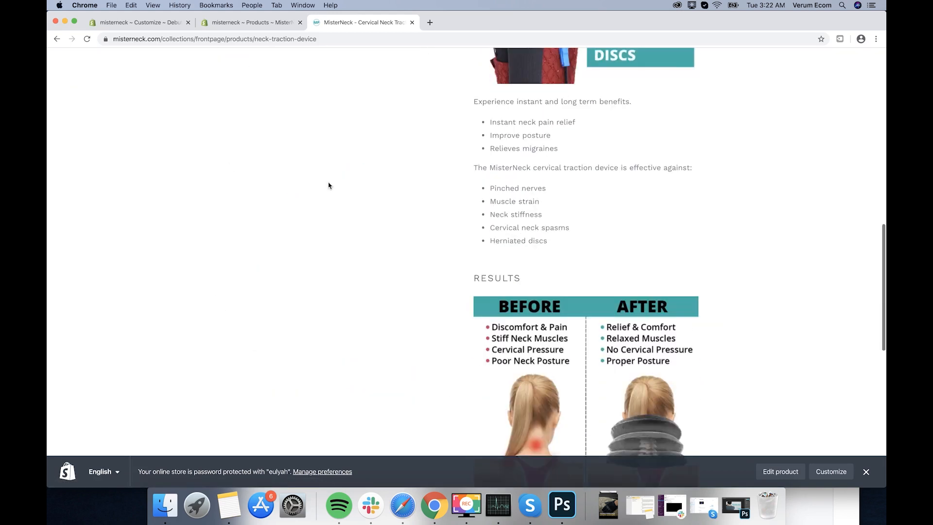
Step: Return to the product editor and make the Results heading in the description bold
click(272, 23)
scroll(344, 285, up, 8)
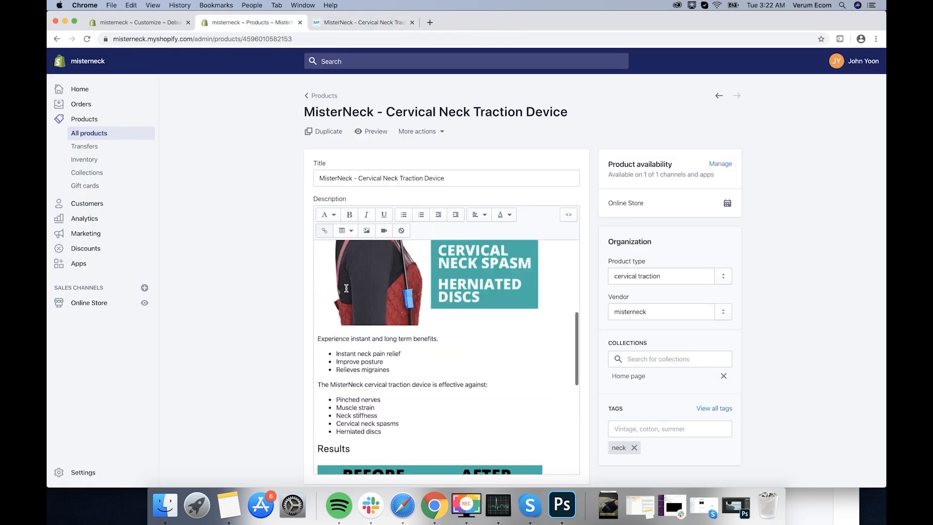
scroll(348, 309, down, 9)
scroll(355, 272, up, 3)
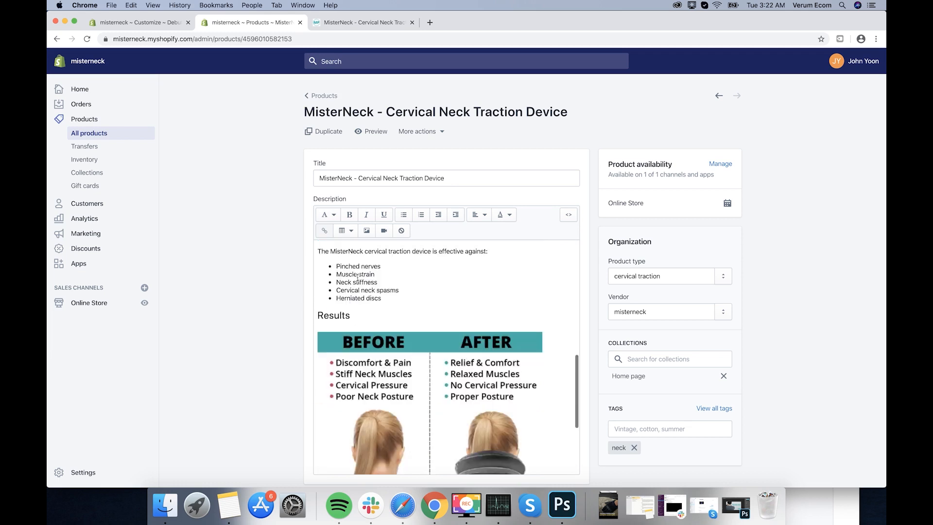
drag(350, 316, 314, 315)
key(super+b)
Step: Add the line How Does It Work? below the last paragraph, after looking up the next section in the Store Copy document
scroll(362, 306, down, 3)
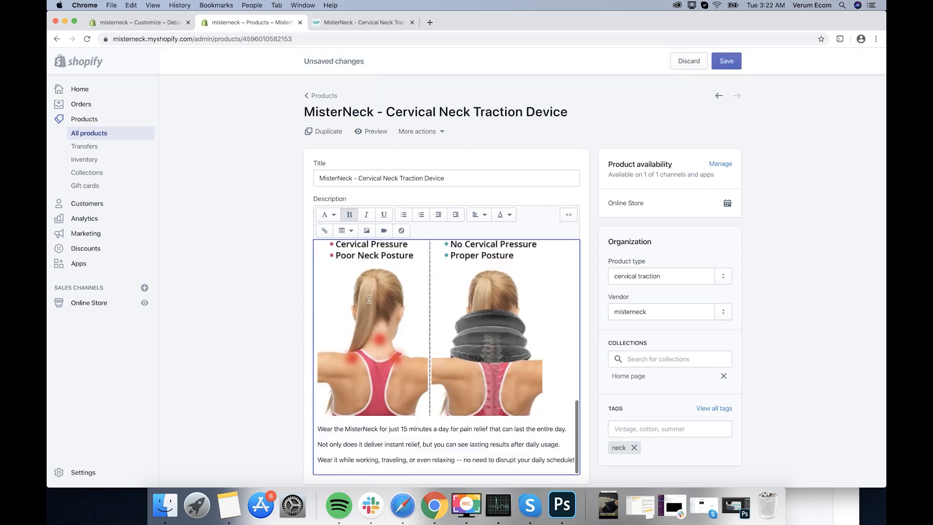
click(576, 460)
scroll(447, 340, down, 2)
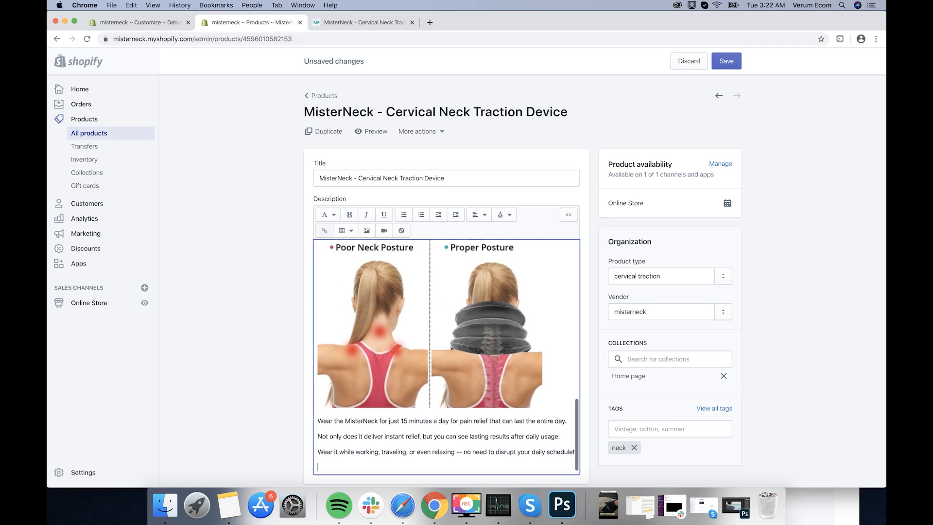
click(403, 506)
scroll(482, 321, down, 6)
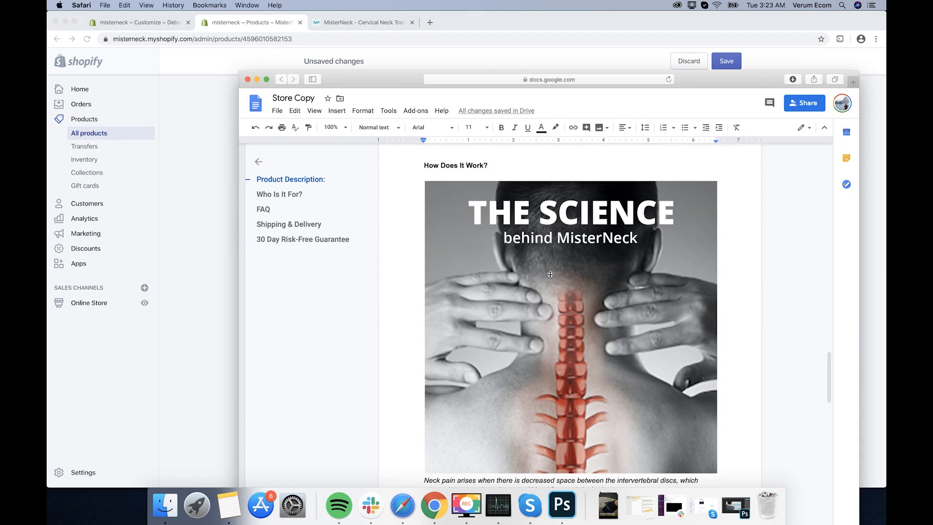
click(203, 253)
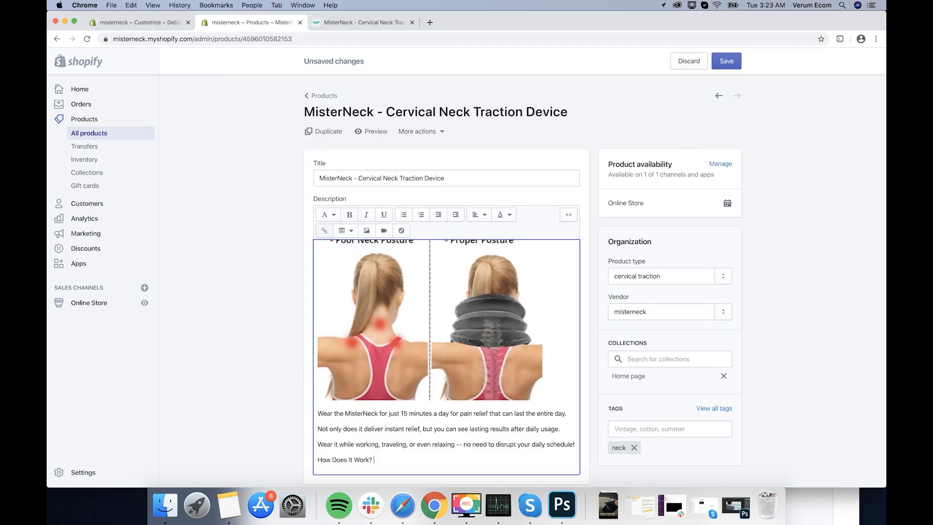
Step: Format How Does It Work? as a bold Heading 2 and add an empty line below it
drag(384, 460, 318, 459)
key(ctrl+b)
click(340, 219)
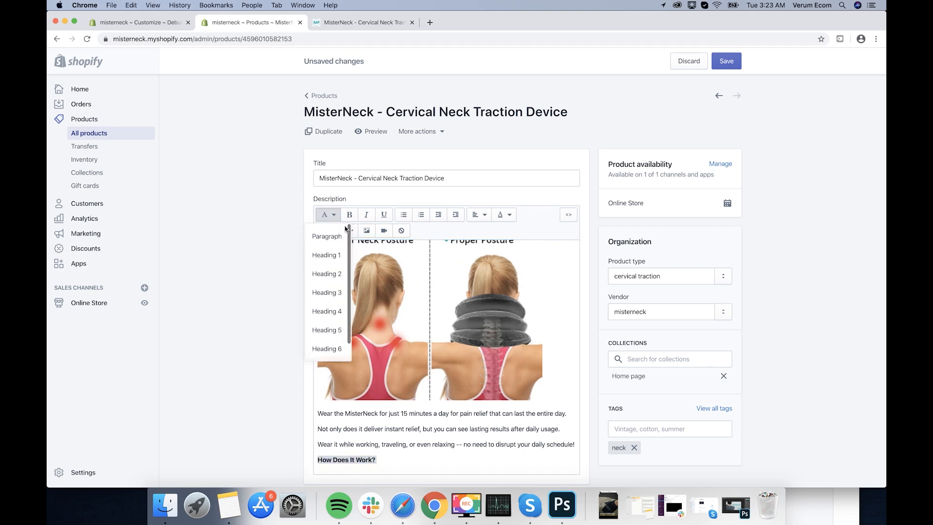
click(340, 274)
click(419, 452)
key(Return)
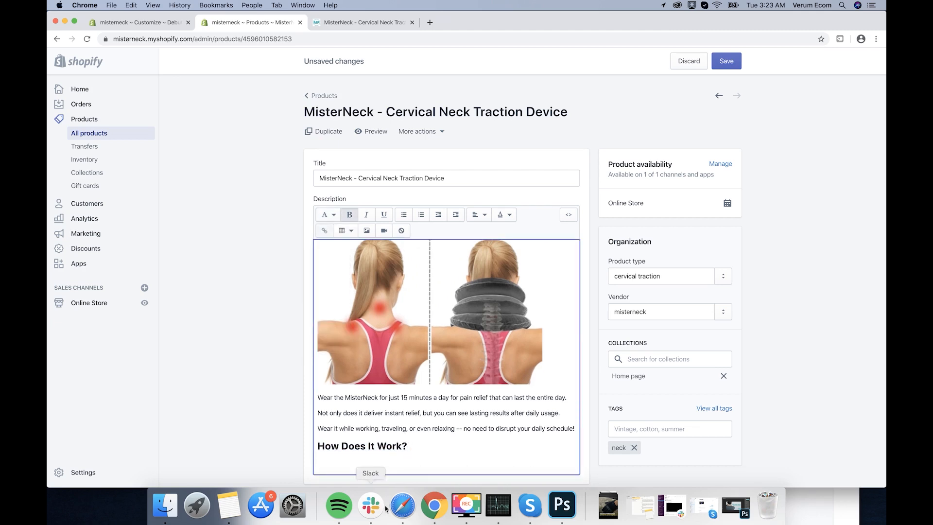
Step: Switch to the Store Copy document in Safari and copy the four paragraphs under the How Does It Work? image
click(402, 505)
scroll(485, 386, down, 5)
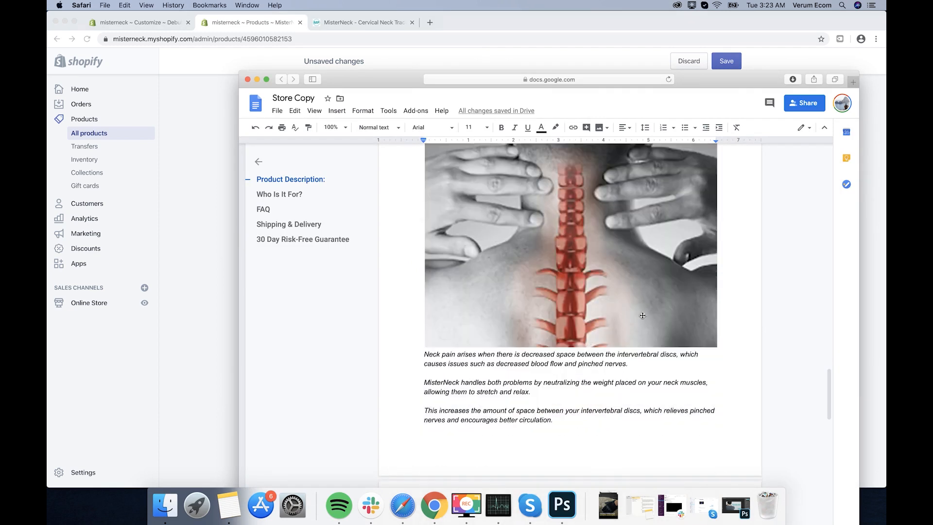
scroll(531, 406, down, 5)
click(531, 449)
drag(531, 449, 422, 256)
key(super+c)
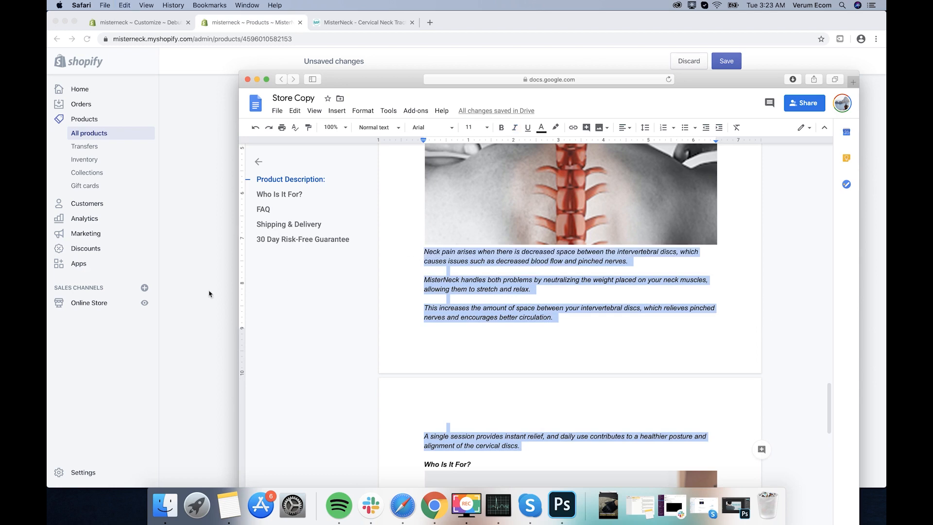
Step: Back in Chrome, upload Lander image 3.jpg and insert it at Large (480x480) size below the How Does It Work? heading
key(super+Tab)
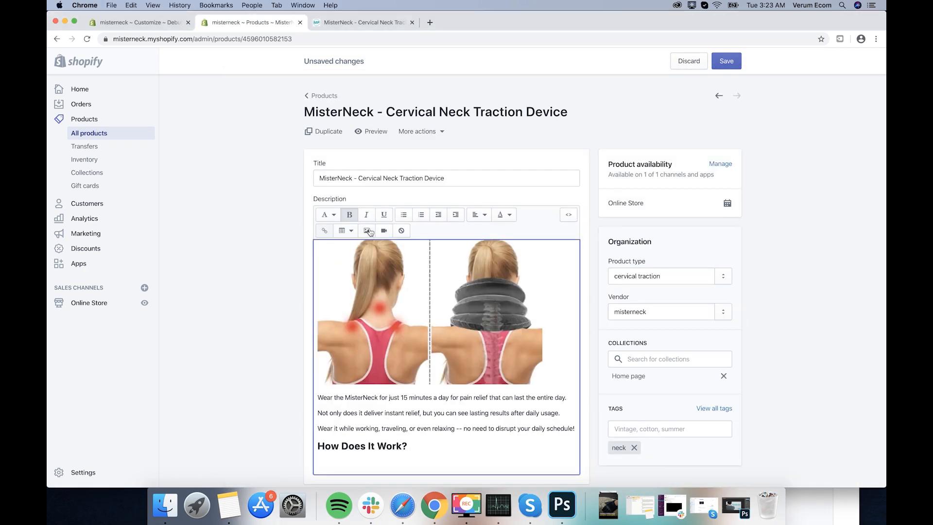
click(368, 231)
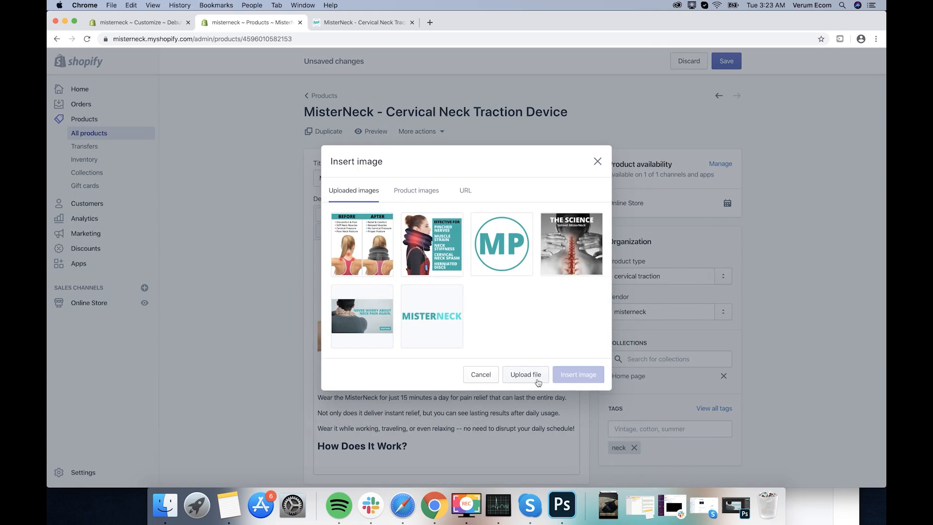
click(538, 382)
click(394, 104)
double_click(394, 106)
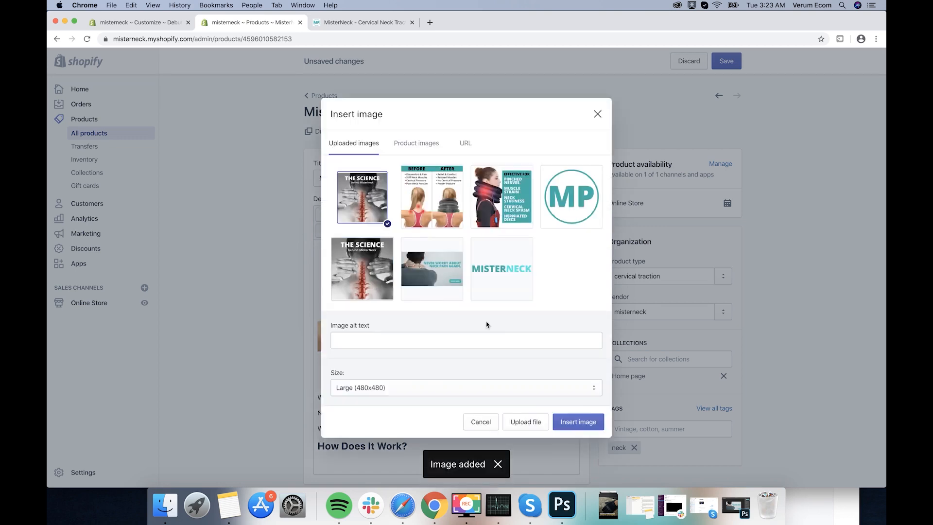
click(577, 426)
Step: Paste the copied paragraphs below the science image and remove the blank lines between them
scroll(460, 375, down, 8)
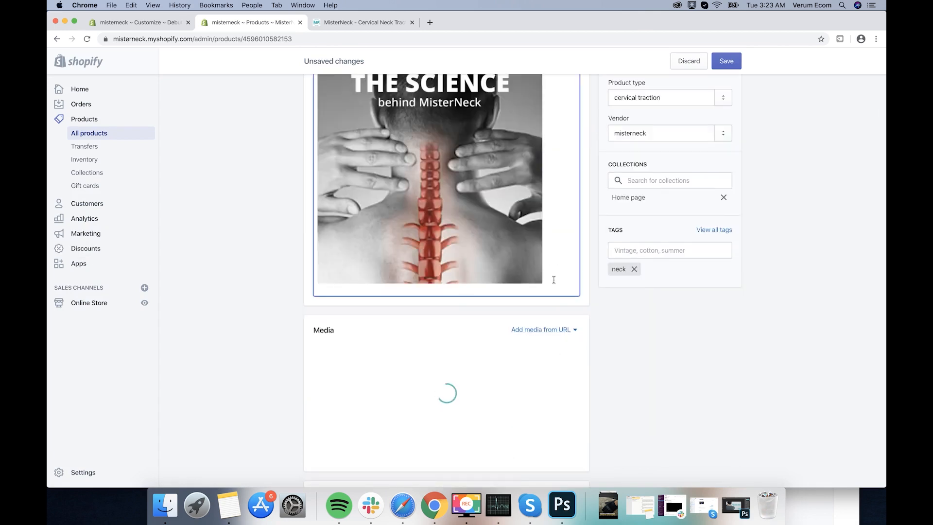
scroll(549, 277, down, 6)
click(399, 250)
key(BackSpace)
click(377, 221)
key(BackSpace)
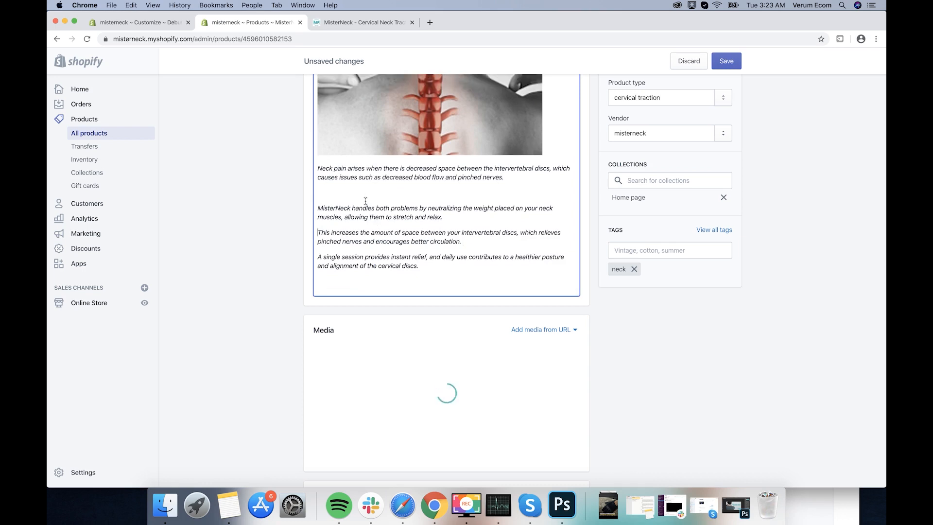
click(362, 194)
key(BackSpace)
Step: Remove the italics from the pasted How Does It Work? paragraphs and add a line after the last one
drag(425, 265, 317, 185)
scroll(268, 233, up, 5)
click(365, 216)
click(436, 454)
scroll(435, 455, down, 3)
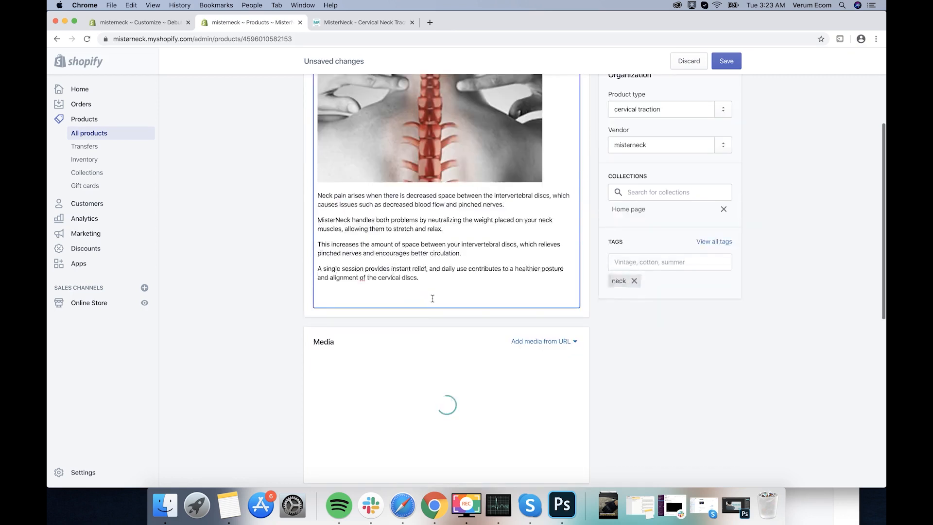
Step: In the Store Copy document in Safari, copy the three paragraphs below the Who Is It For? image
click(403, 504)
scroll(468, 347, down, 5)
scroll(468, 348, down, 7)
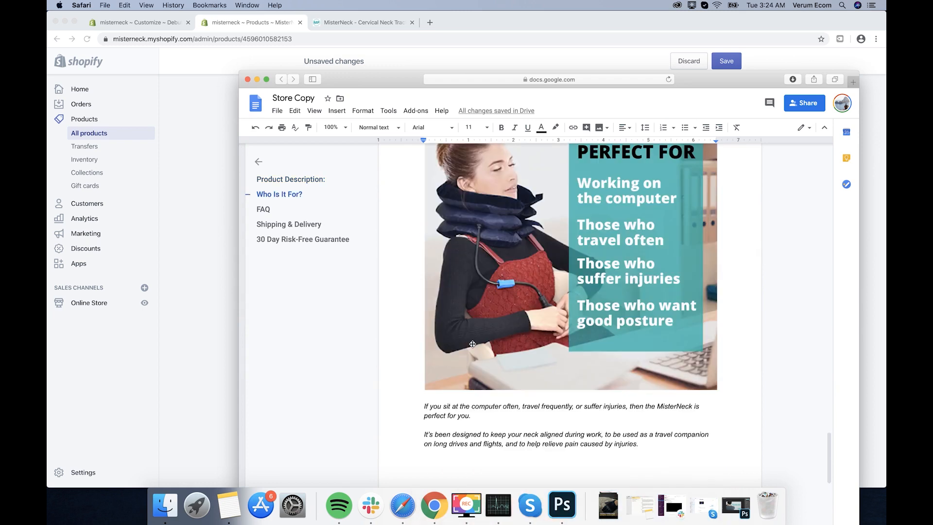
drag(425, 240, 613, 408)
key(super+c)
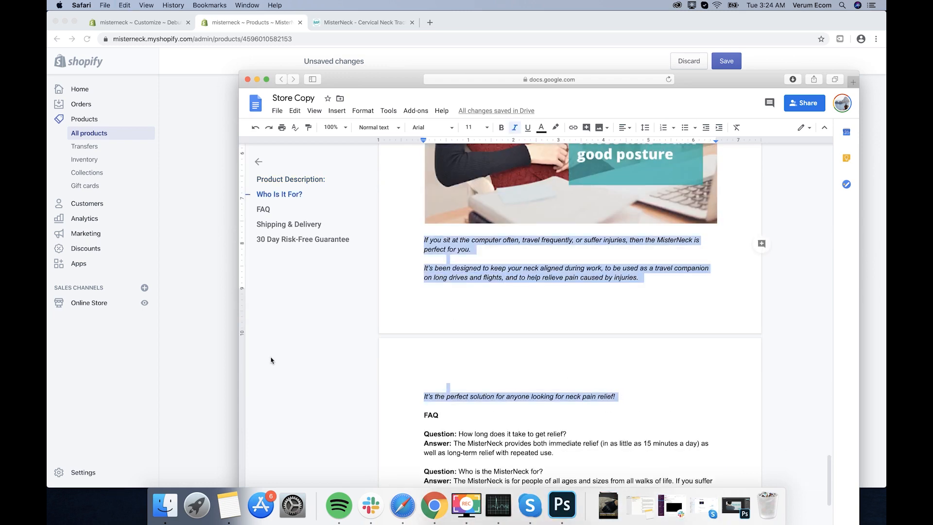
Step: Back in the Chrome product description, enter Who Is It For? on the line below the last paragraph
click(217, 346)
text(WWho)
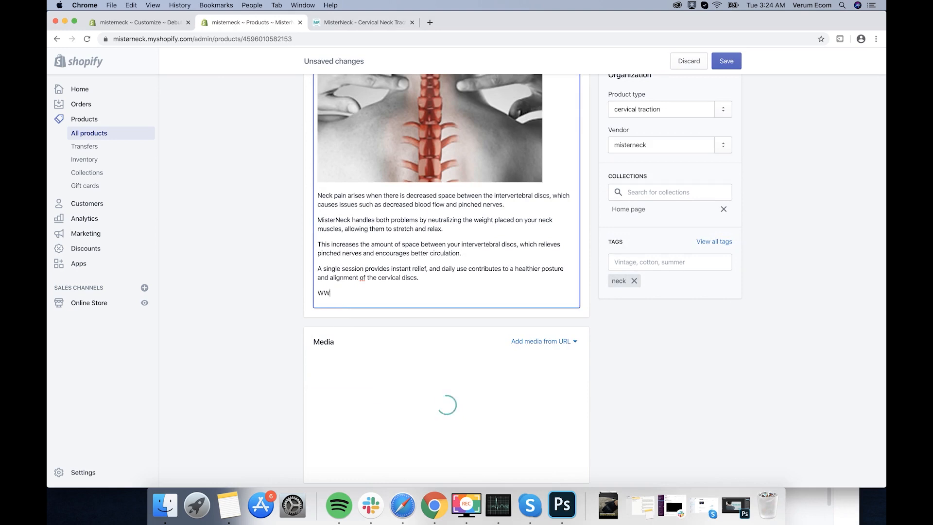
key(BackSpace)
key(BackSpace)
key(BackSpace)
text(?)
Step: Format Who Is It For? as a bold Heading 2 and add an empty line below it
drag(366, 294, 305, 295)
scroll(305, 295, up, 5)
click(349, 214)
click(326, 214)
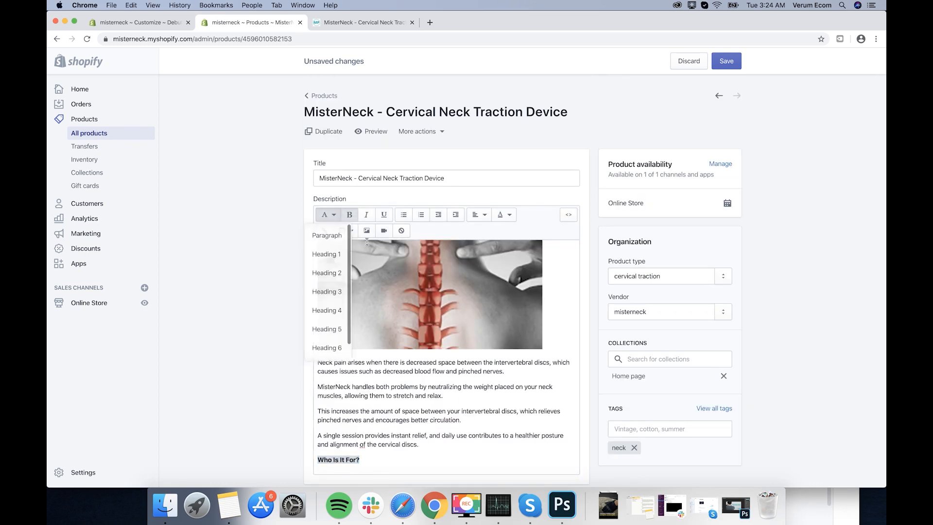
click(324, 273)
scroll(297, 311, down, 3)
click(388, 376)
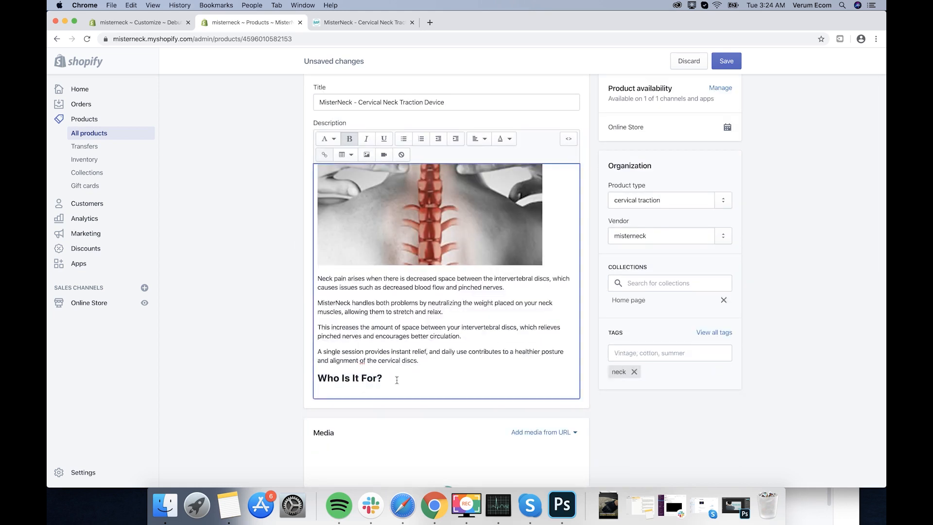
key(Return)
Step: Upload Lander image 4.jpg and insert it below the Who Is It For? heading
click(366, 155)
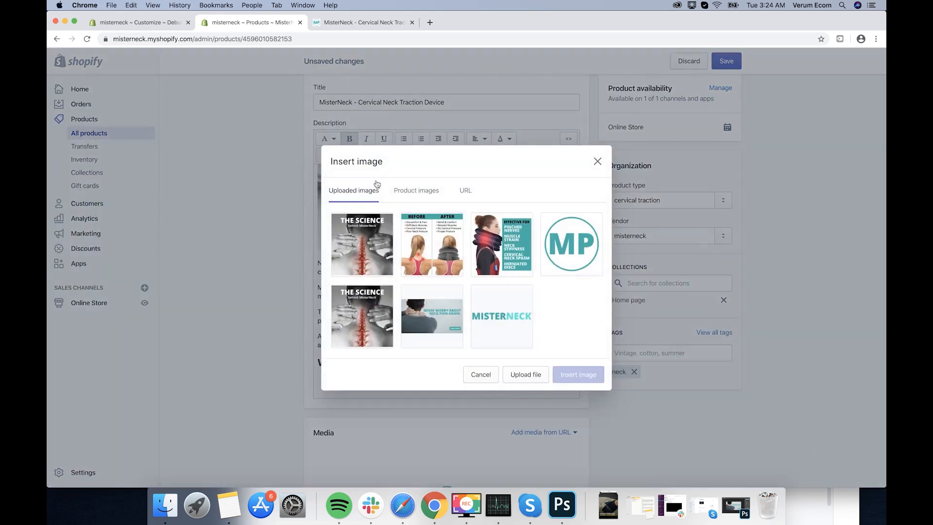
click(515, 378)
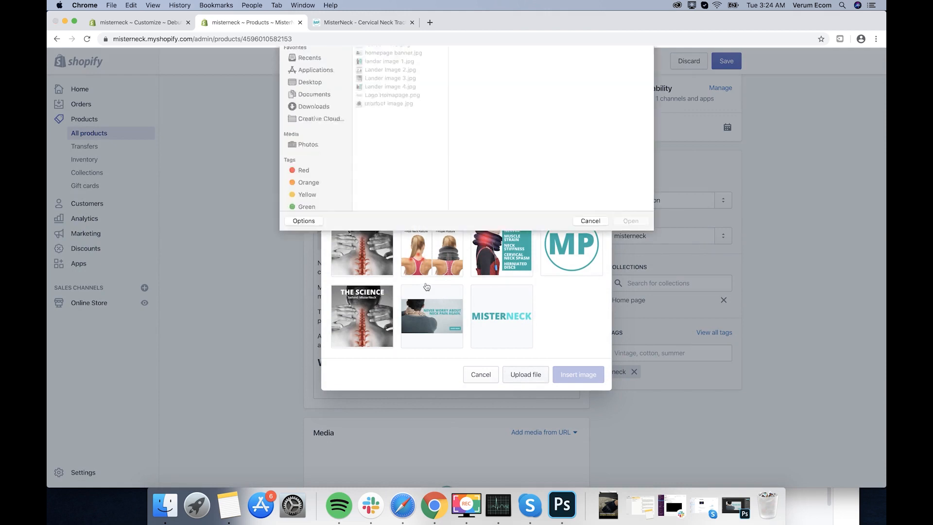
double_click(408, 115)
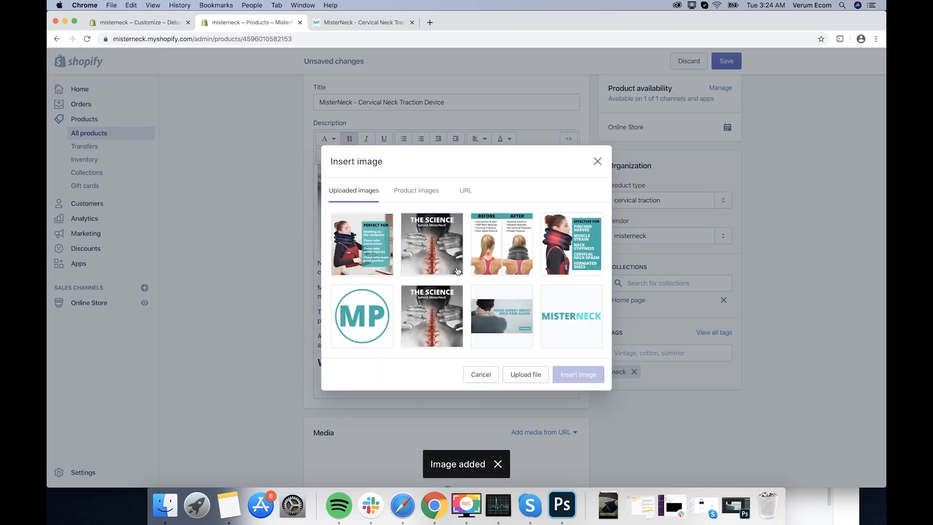
click(379, 242)
click(559, 423)
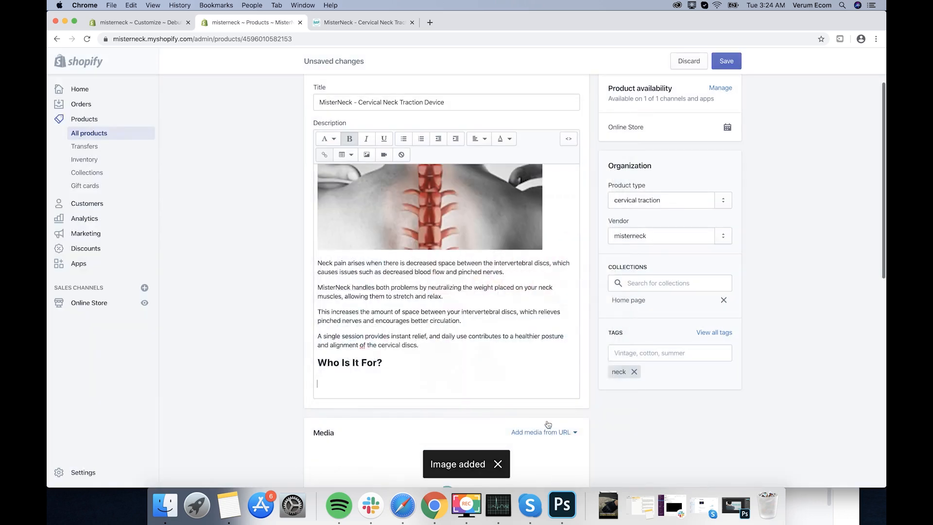
Step: Paste the copied paragraphs below the Perfect For image, removing the blank lines between them and their italics
scroll(412, 346, down, 1)
scroll(413, 336, down, 4)
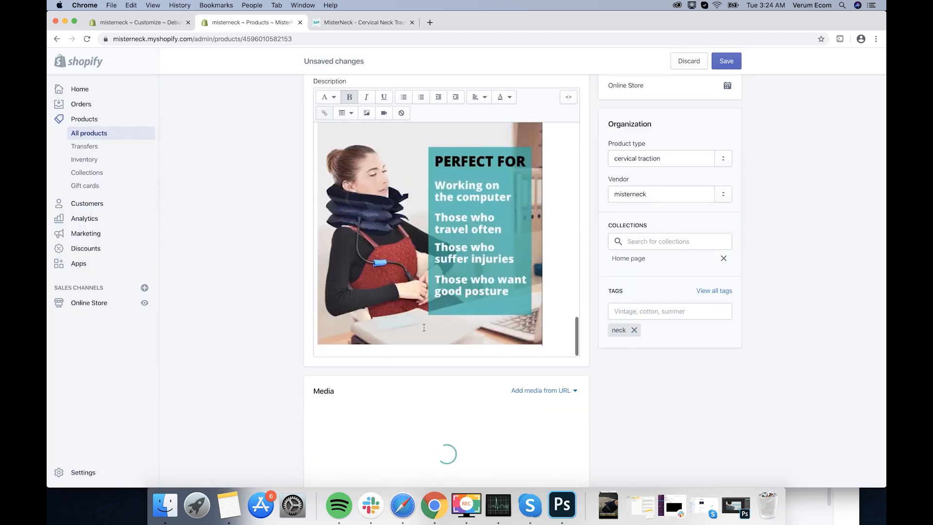
scroll(418, 328, down, 1)
click(554, 326)
key(Return)
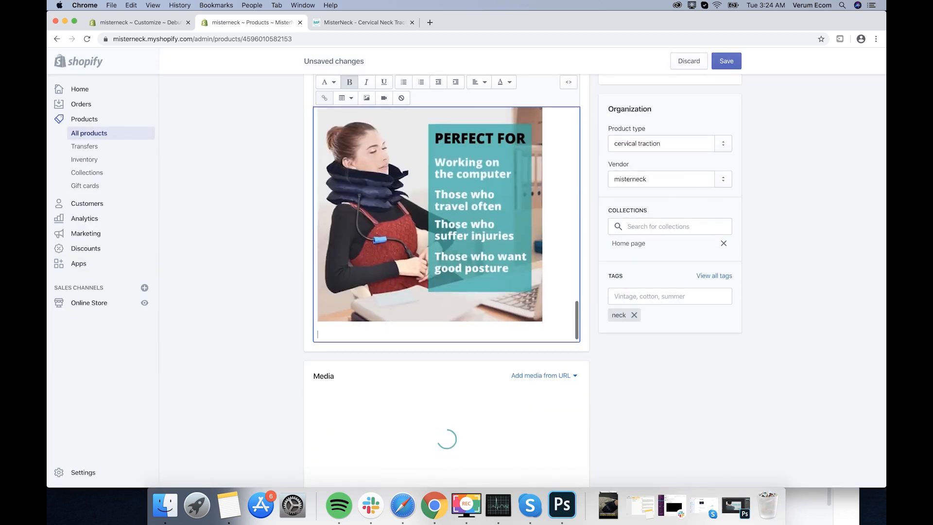
key(super+v)
scroll(378, 287, up, 1)
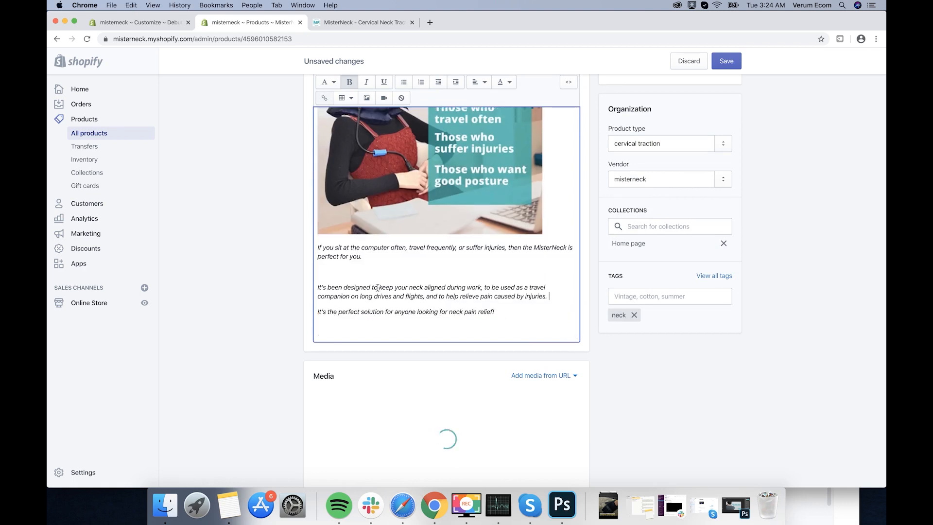
click(373, 276)
key(BackSpace)
drag(498, 314, 318, 262)
click(366, 82)
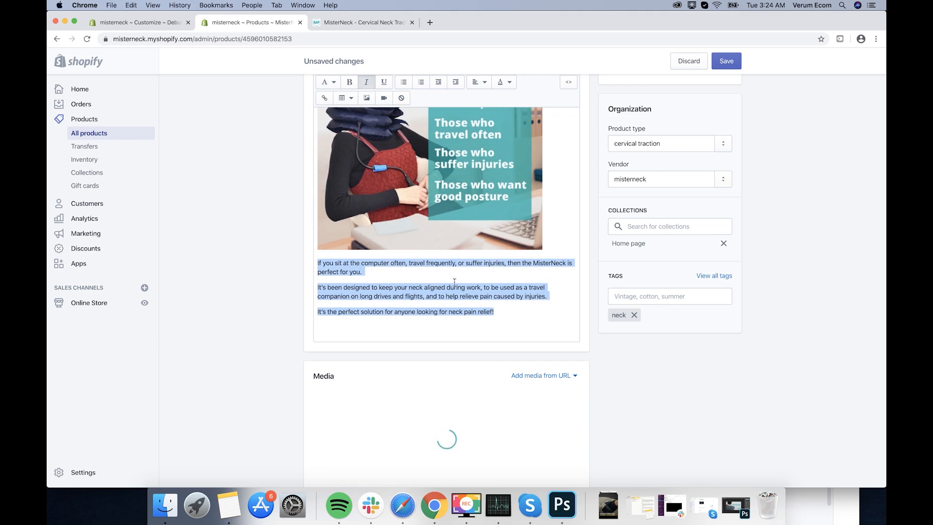
Step: In the Store Copy document in Safari, copy all the questions and answers of the FAQ section
click(403, 505)
scroll(474, 349, down, 6)
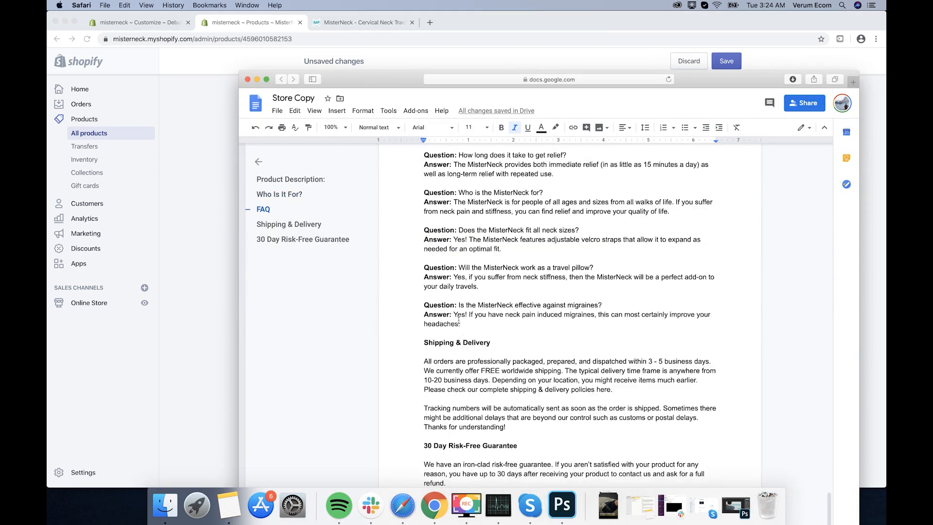
scroll(464, 333, up, 2)
drag(422, 220, 508, 379)
key(super+c)
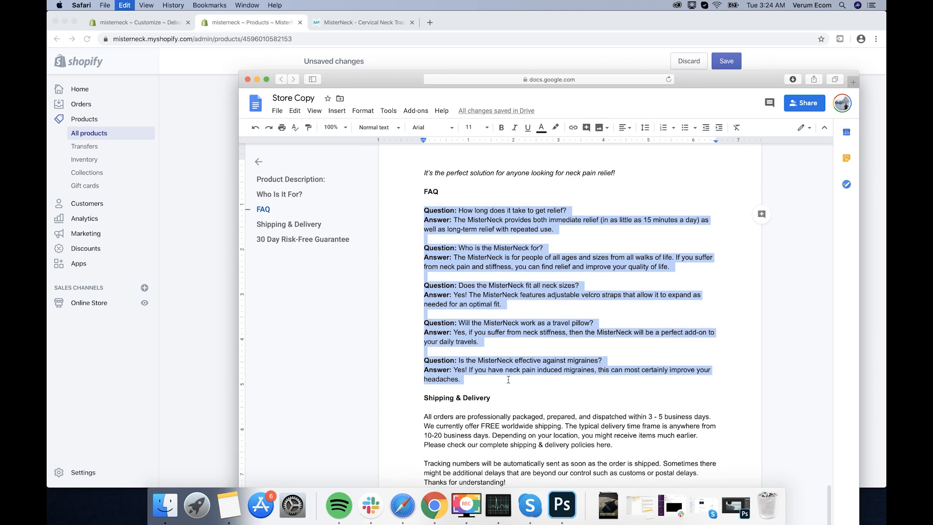
Step: Back in the Chrome product description, add the line FAQ at the end, format it as a bold heading and start a line below
click(211, 324)
click(354, 322)
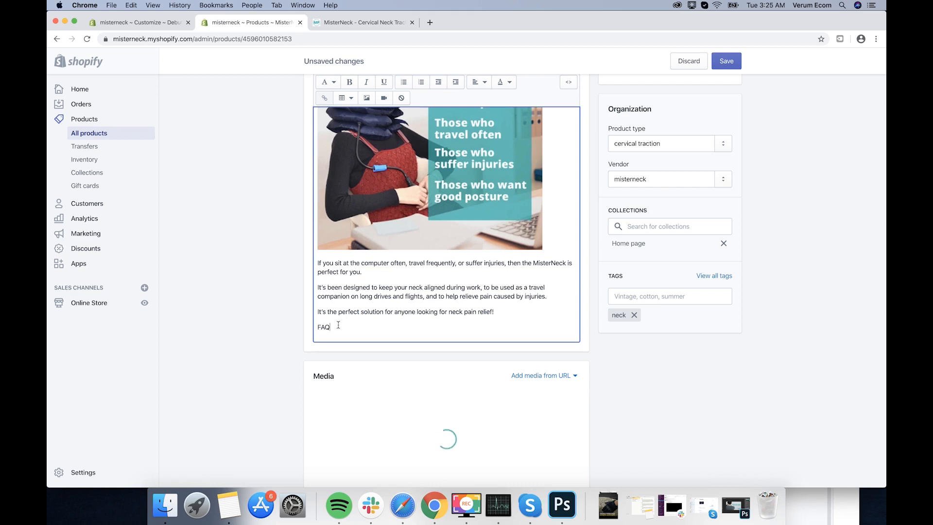
drag(338, 325, 316, 327)
click(349, 82)
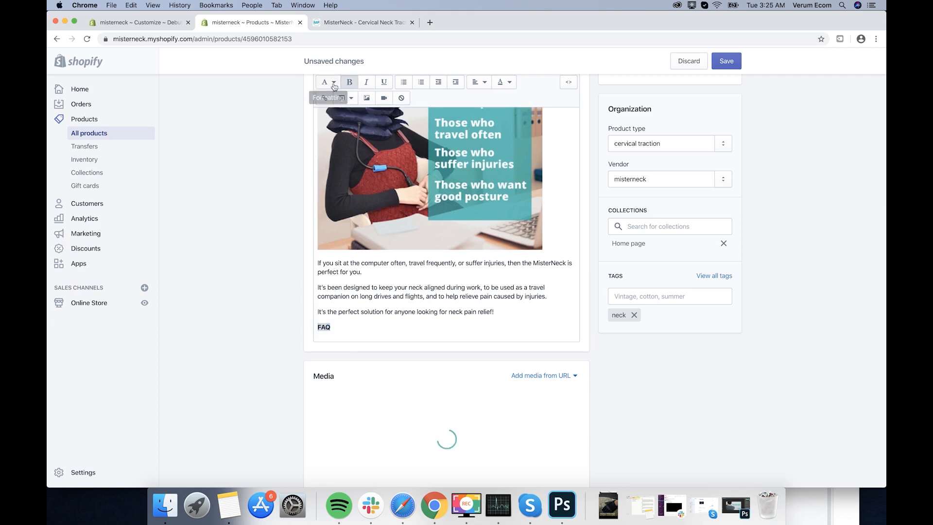
click(334, 83)
click(348, 166)
click(342, 321)
key(Return)
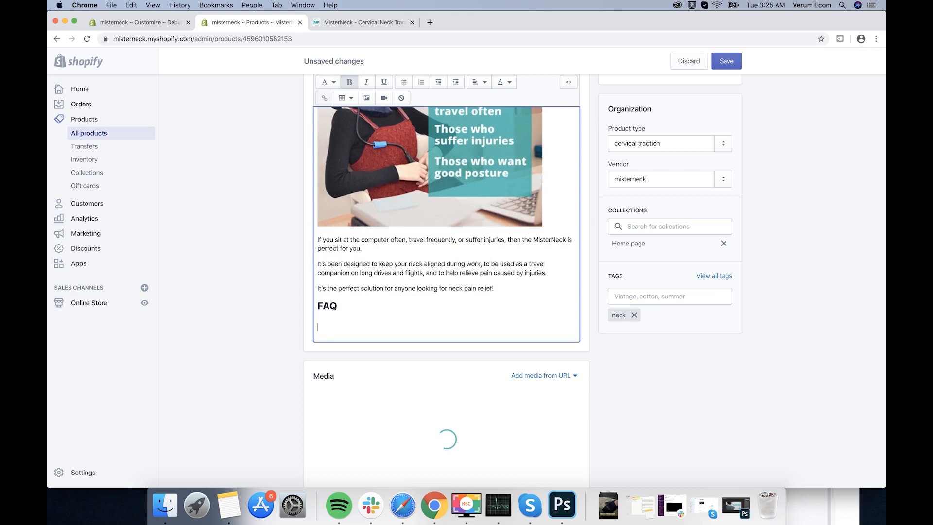
Step: Paste the copied questions and answers below the FAQ heading and remove the blank lines between the question-and-answer pairs
key(super+v)
click(343, 281)
key(BackSpace)
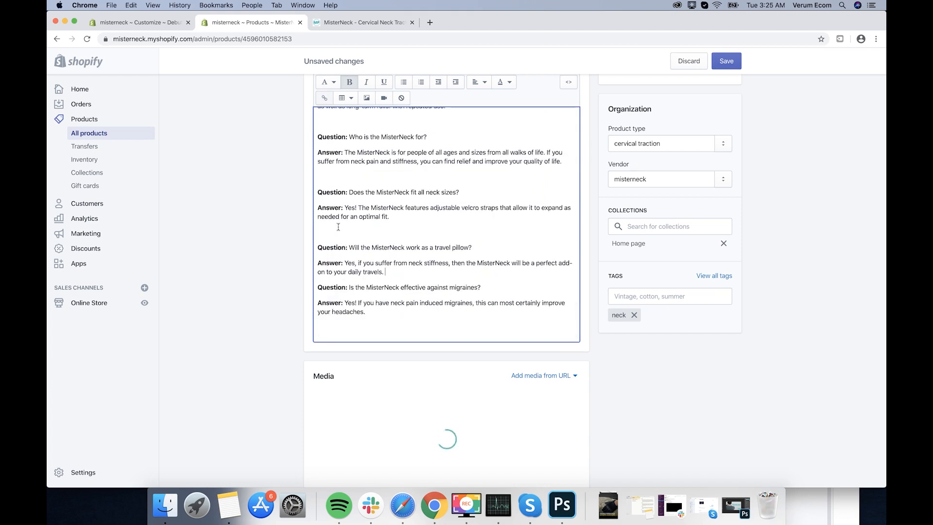
key(BackSpace)
click(337, 214)
key(BackSpace)
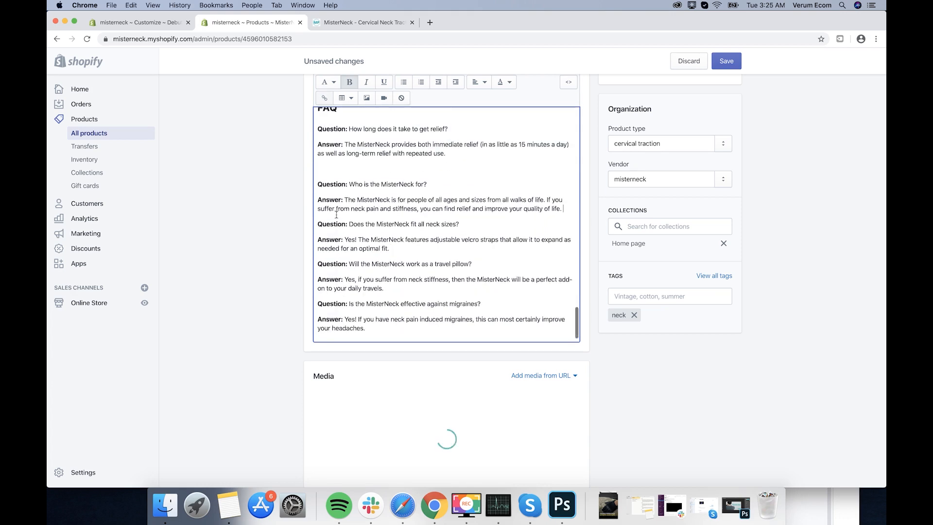
click(334, 176)
key(BackSpace)
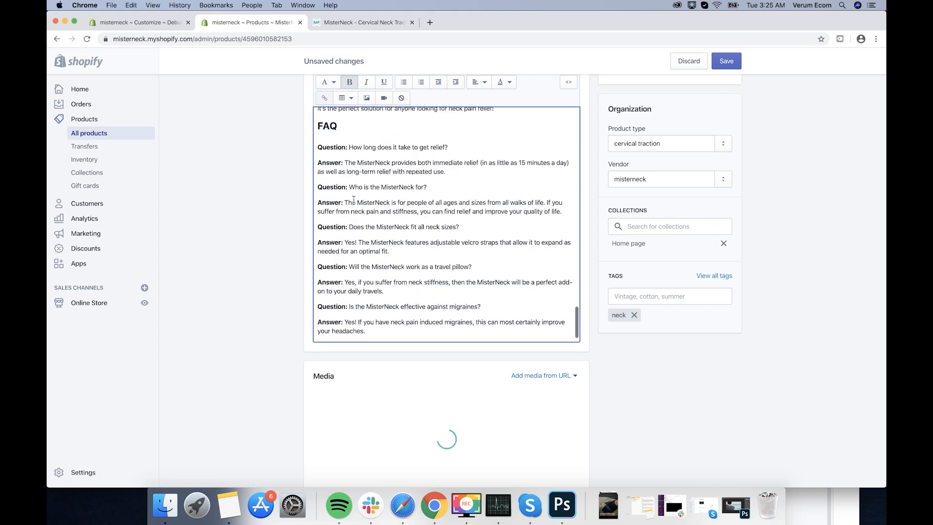
scroll(354, 200, down, 1)
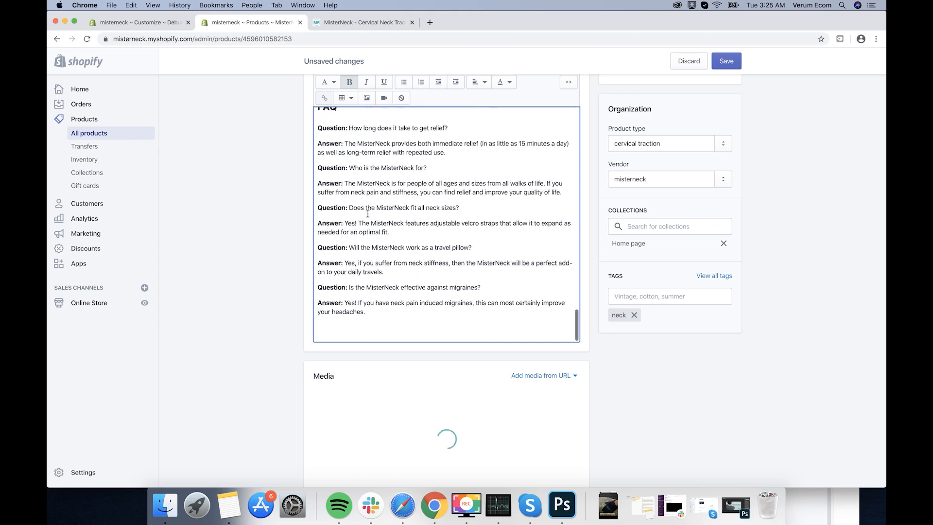
Step: In the Store Copy document in Safari, copy the two paragraphs of the Shipping & Delivery section
click(402, 505)
scroll(520, 350, down, 3)
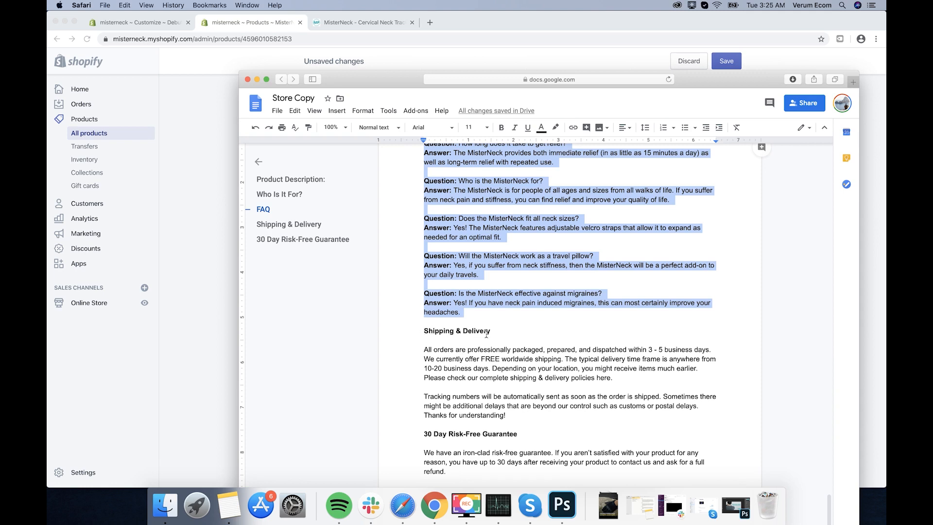
drag(506, 415, 424, 353)
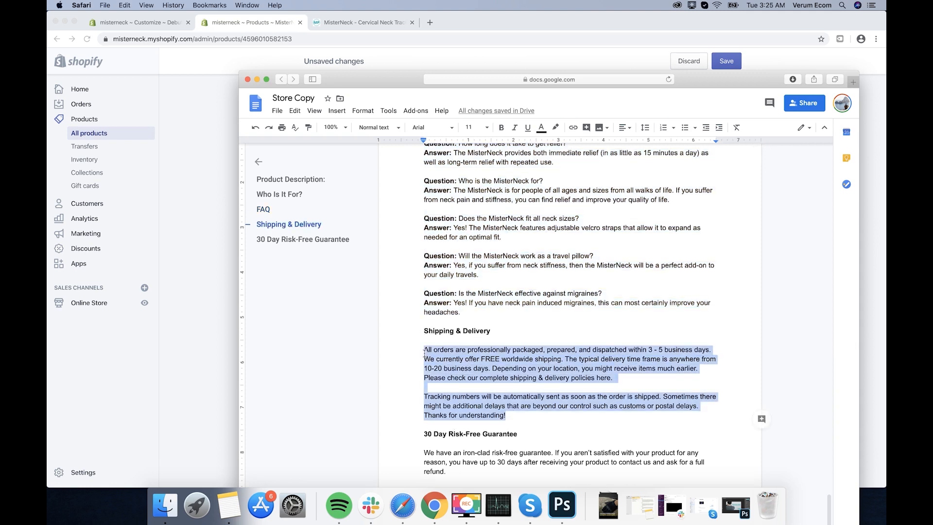
Step: Back in the Chrome product description, add the line Shipping & Delivery below the FAQ and format it as a bold Heading 2
click(215, 332)
click(383, 329)
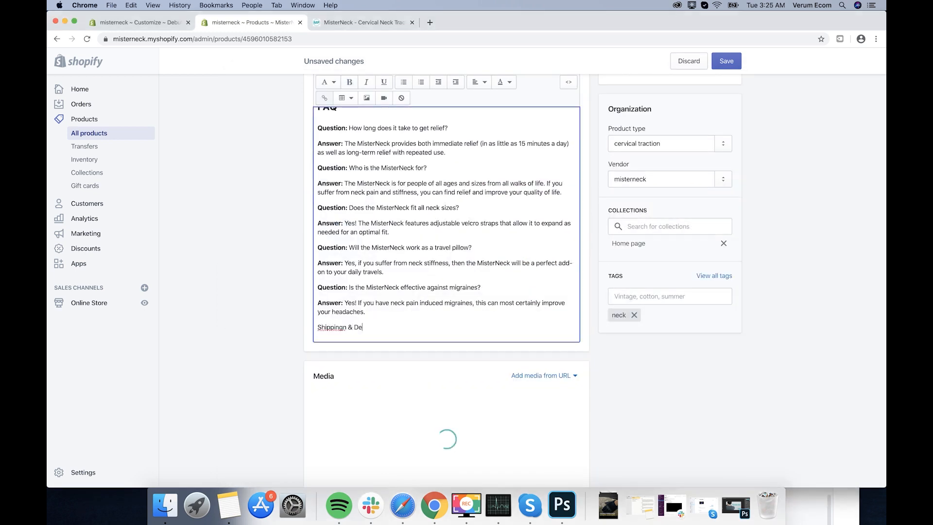
right_click(321, 329)
click(340, 321)
drag(388, 329, 320, 329)
click(349, 82)
click(331, 82)
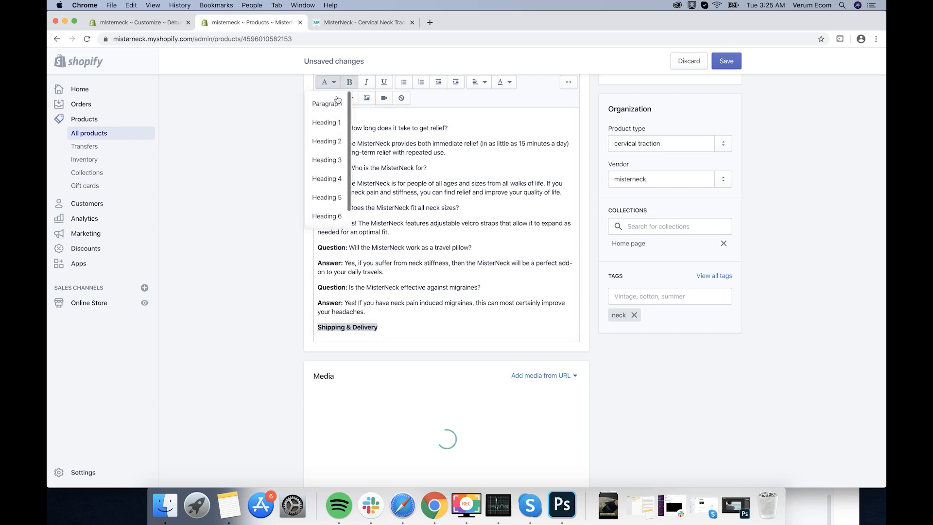
click(330, 141)
click(427, 329)
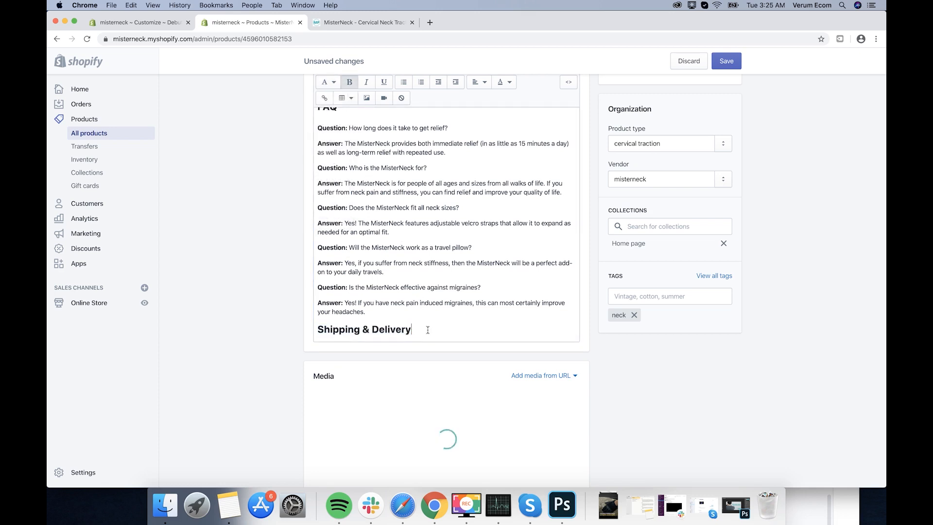
Step: Paste the copied paragraphs below the Shipping & Delivery heading and remove the blank line between them
scroll(427, 330, down, 1)
key(Return)
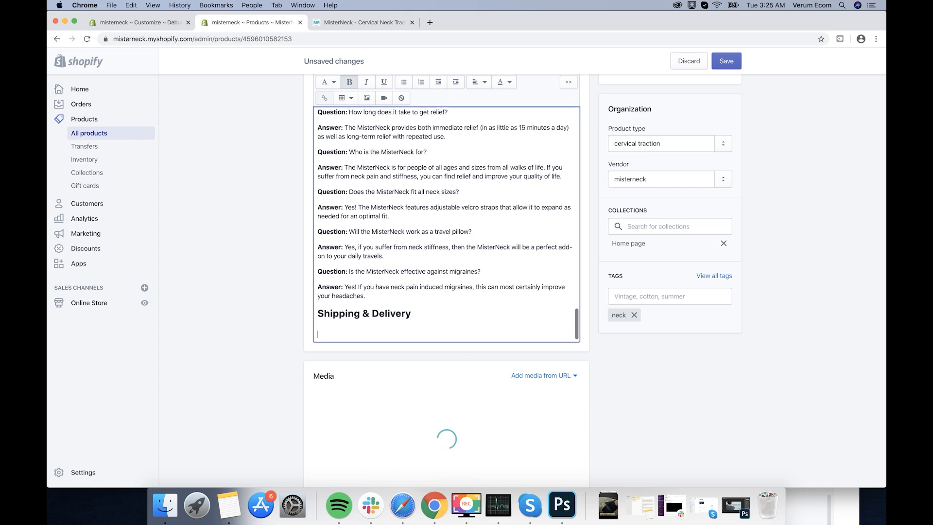
key(cmd+v)
click(363, 284)
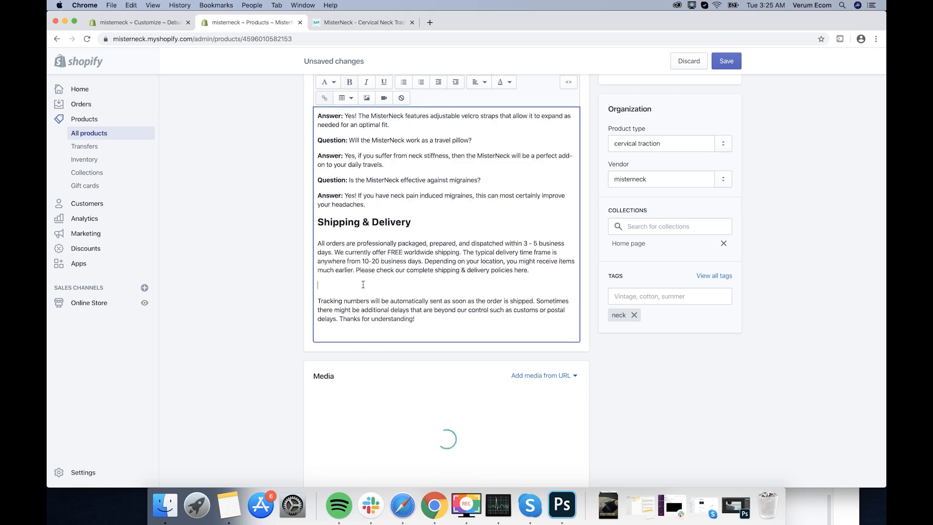
key(BackSpace)
click(418, 320)
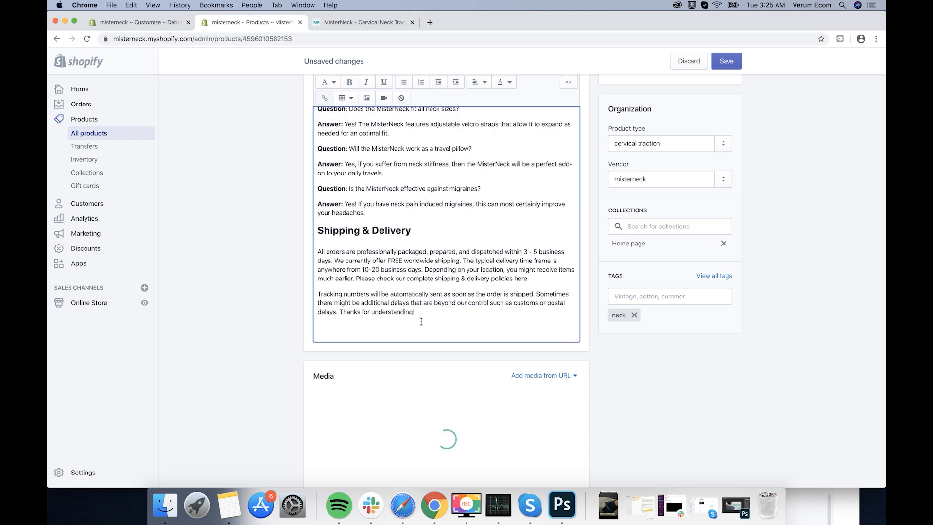
Step: Check the guarantee title in the Store Copy document, then add 30 Day Guarantee to the product description as a bold Heading 2
click(403, 505)
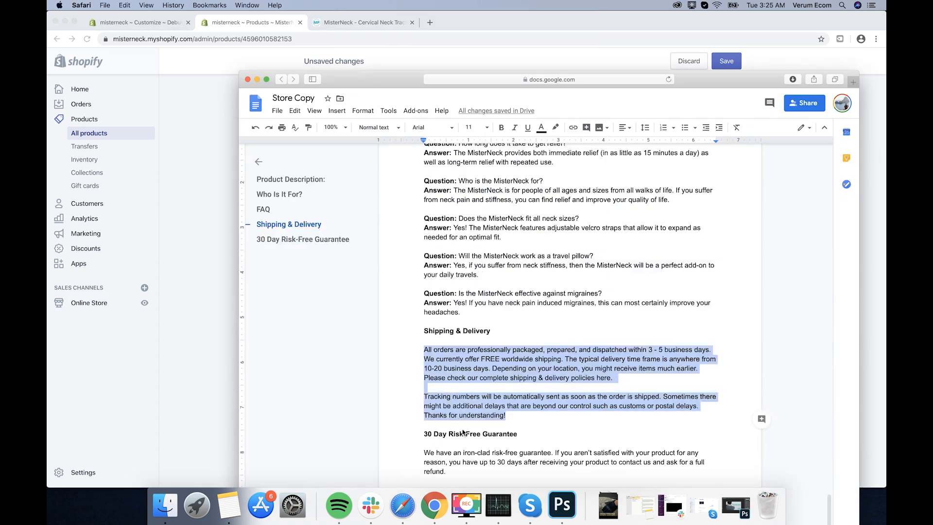
click(462, 433)
click(221, 365)
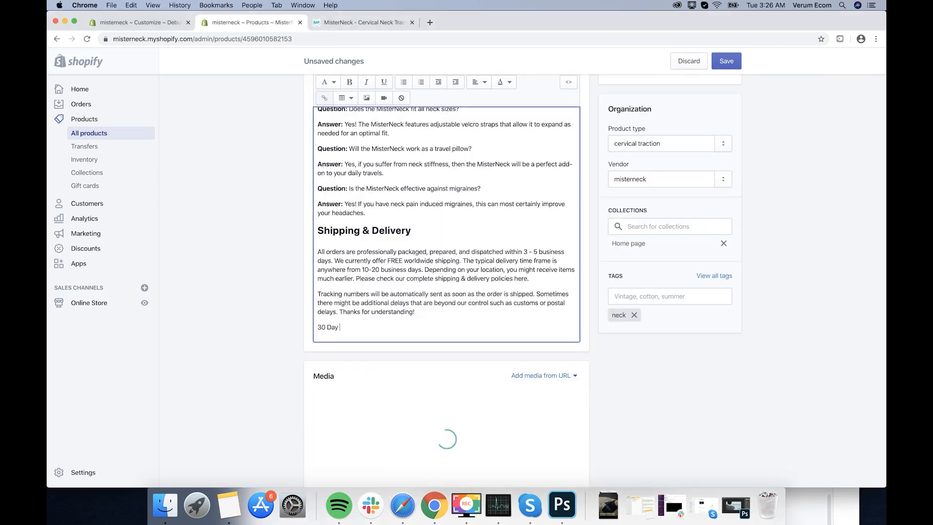
drag(383, 327, 320, 331)
key(cmd+b)
scroll(286, 321, up, 3)
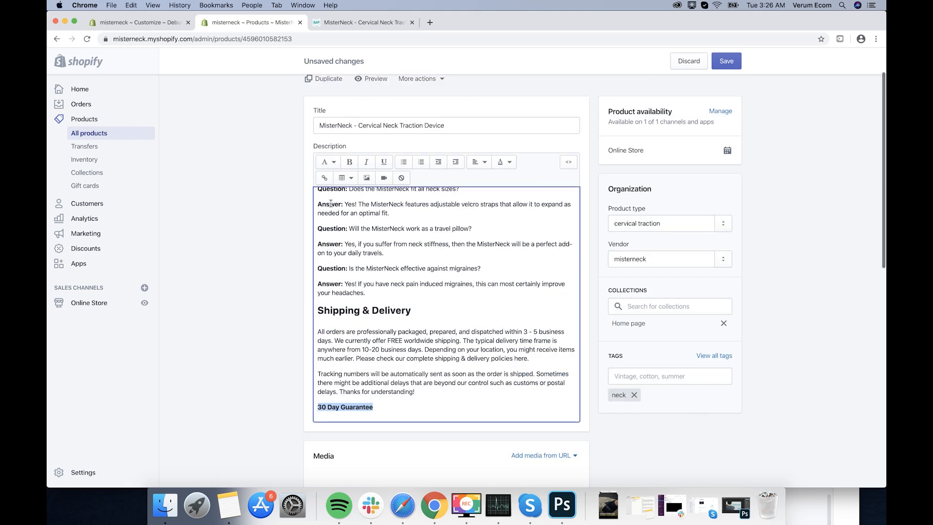
click(328, 166)
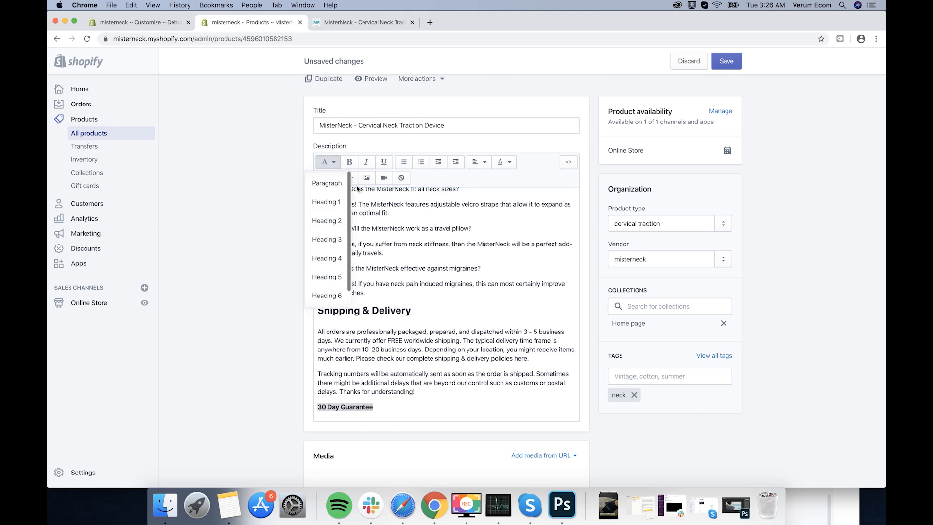
click(326, 221)
Step: Copy the risk-free guarantee paragraph from the Store Copy document in Safari and return to the product description in Chrome
click(399, 508)
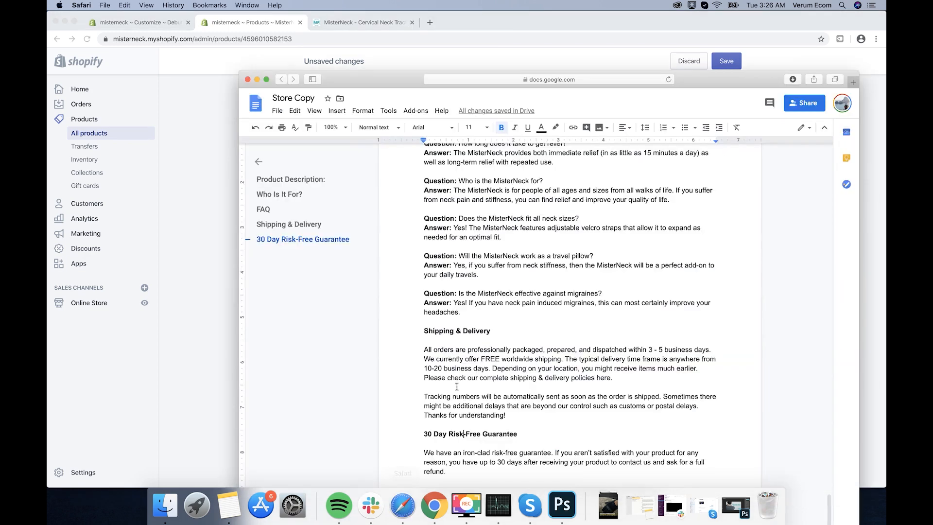
drag(414, 453, 414, 453)
key(super+c)
key(super+Tab)
Step: Paste the guarantee paragraph below the 30 Day Guarantee heading, save the product and dismiss the Skype update prompt
click(411, 401)
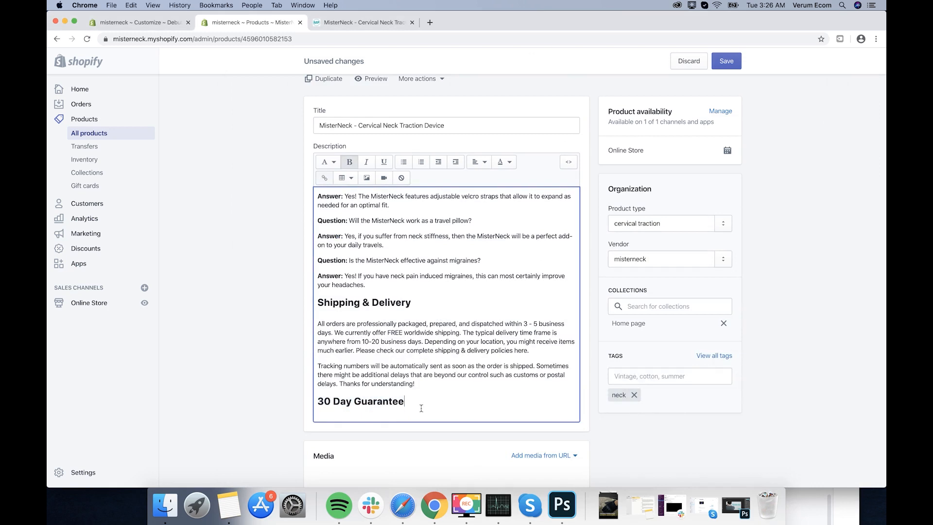
key(Return)
key(super+v)
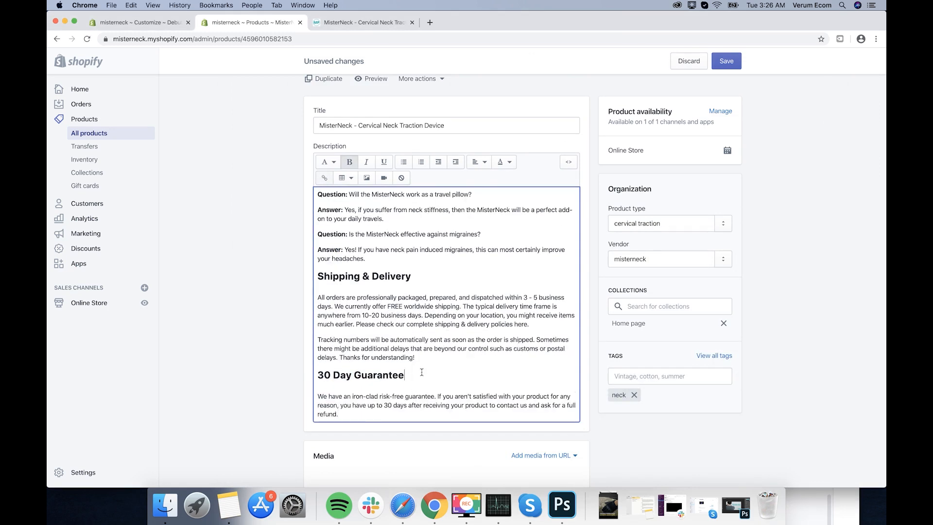
scroll(416, 374, down, 3)
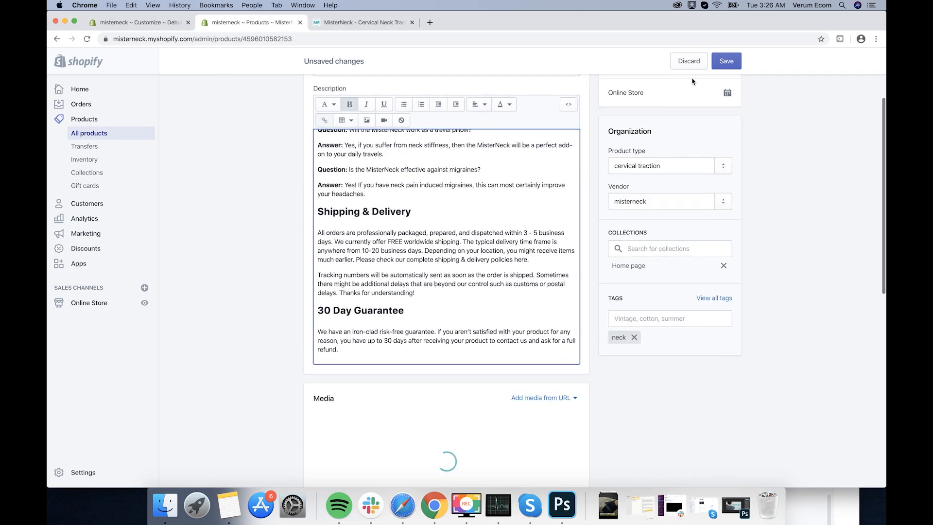
key(super+s)
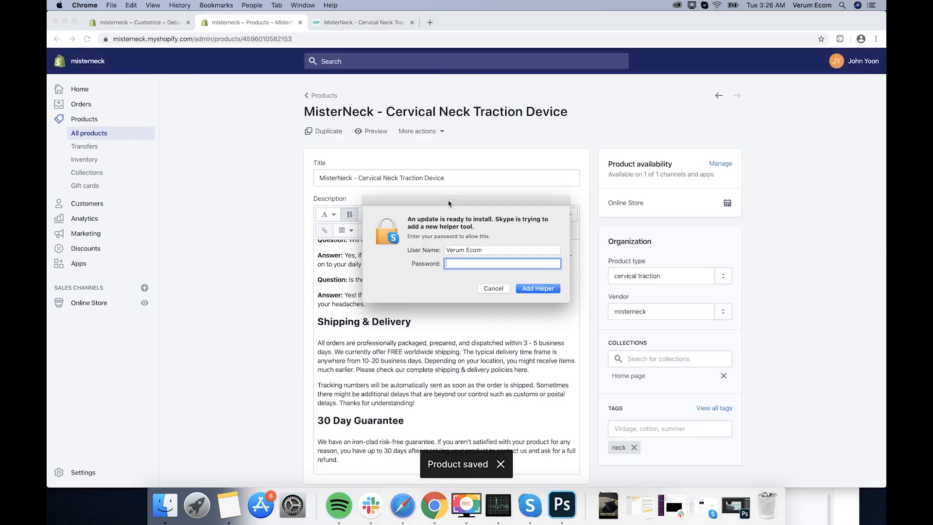
click(490, 289)
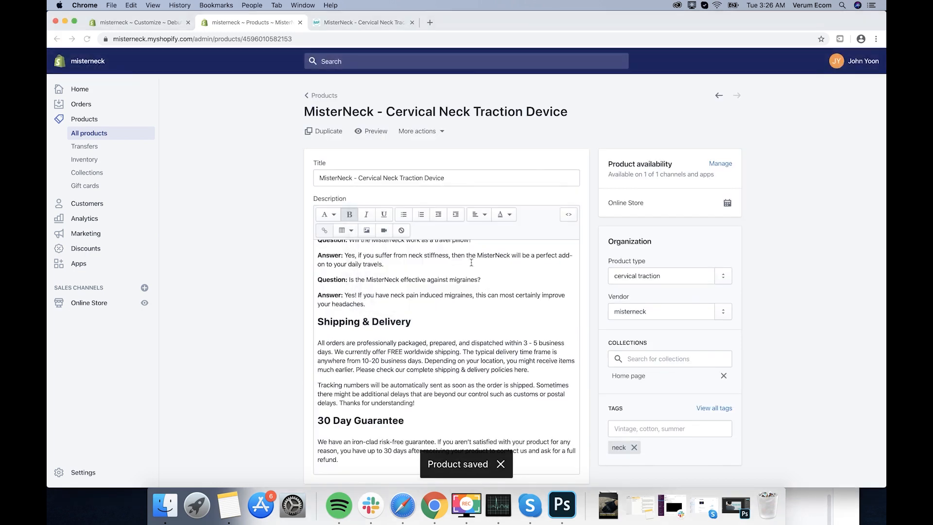
Step: Reload the storefront product page and try the Color options Grey and Purple
click(348, 23)
click(87, 39)
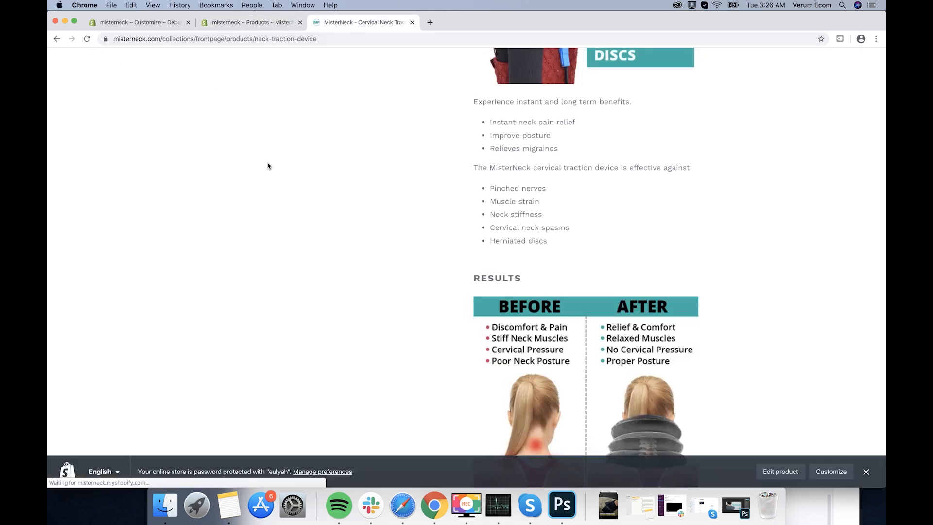
scroll(300, 176, up, 10)
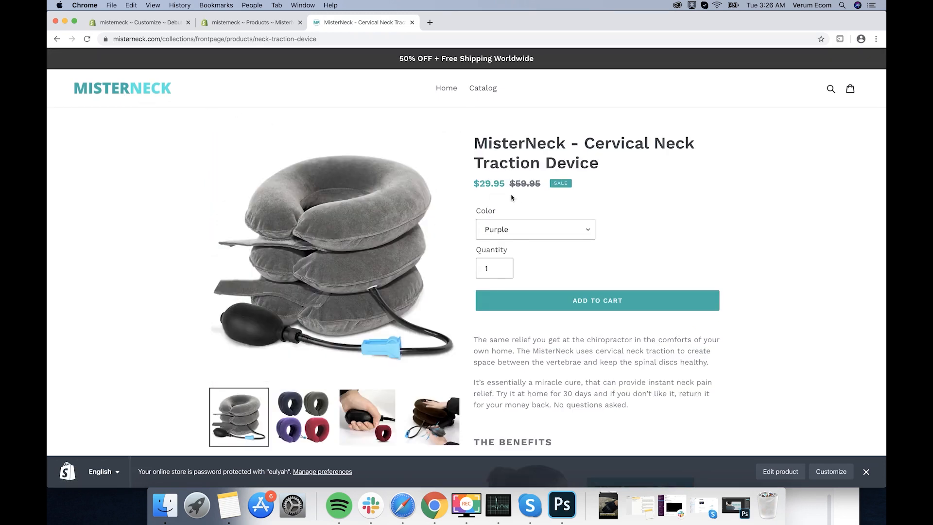
click(539, 237)
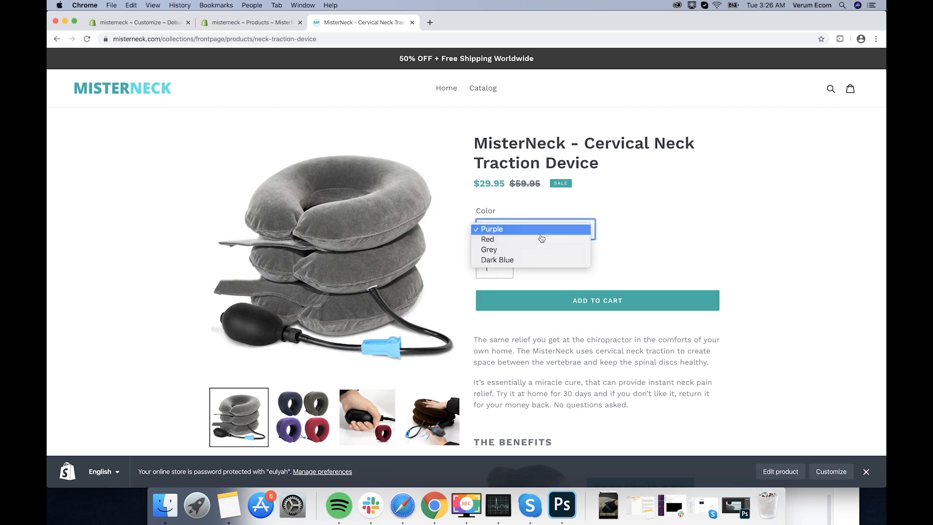
click(521, 249)
click(521, 235)
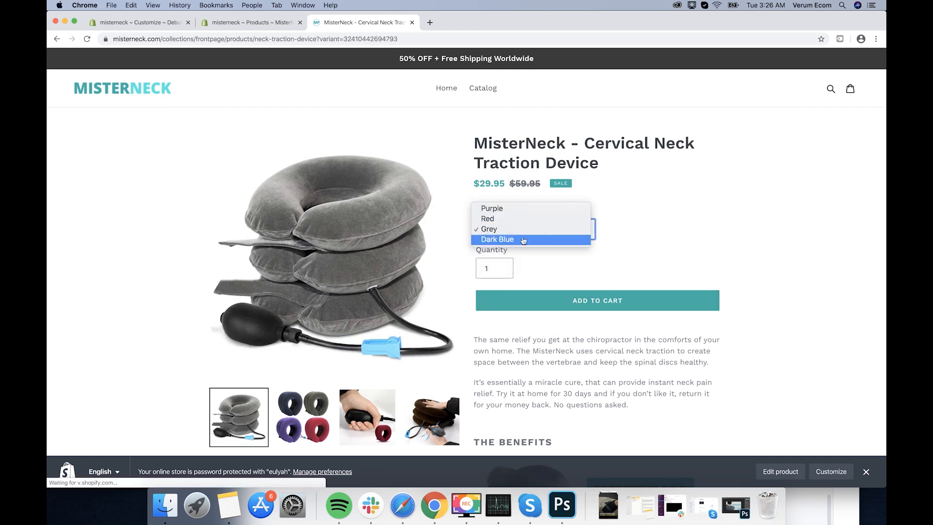
click(517, 209)
Step: Look over the intro text on the storefront page and view each product image in the gallery, ending on the first
scroll(541, 266, down, 3)
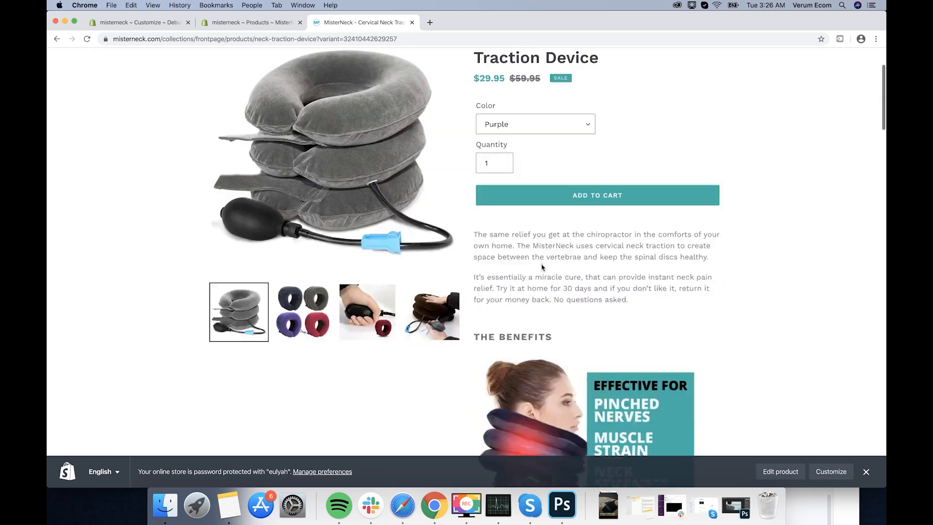
drag(515, 236, 596, 277)
click(585, 261)
click(303, 311)
click(366, 311)
click(431, 311)
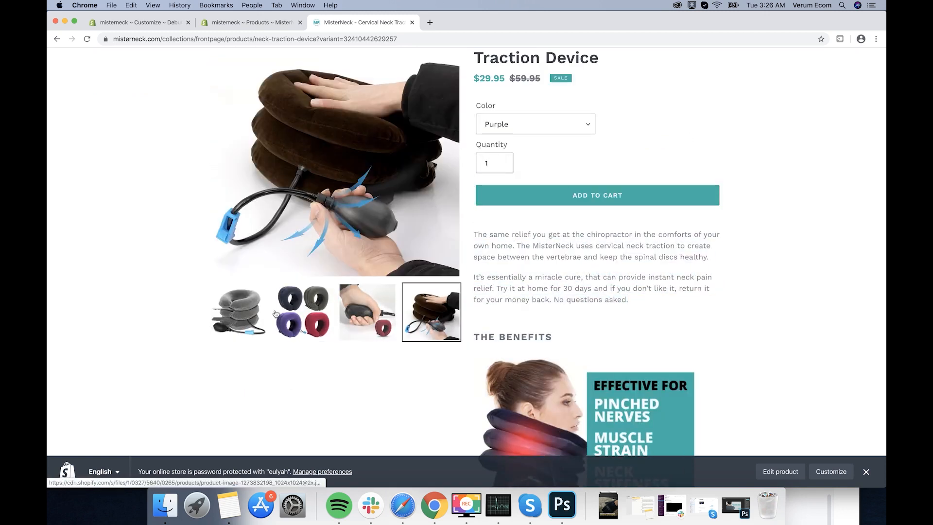
click(252, 314)
Step: Review the published description on the storefront, from the benefits and results through the FAQ, shipping and guarantee sections
scroll(482, 292, down, 15)
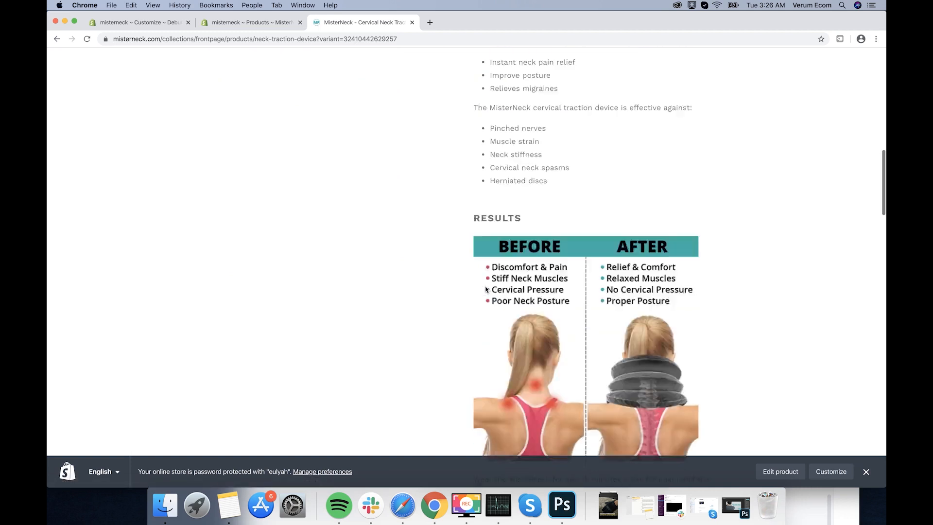
scroll(483, 286, down, 20)
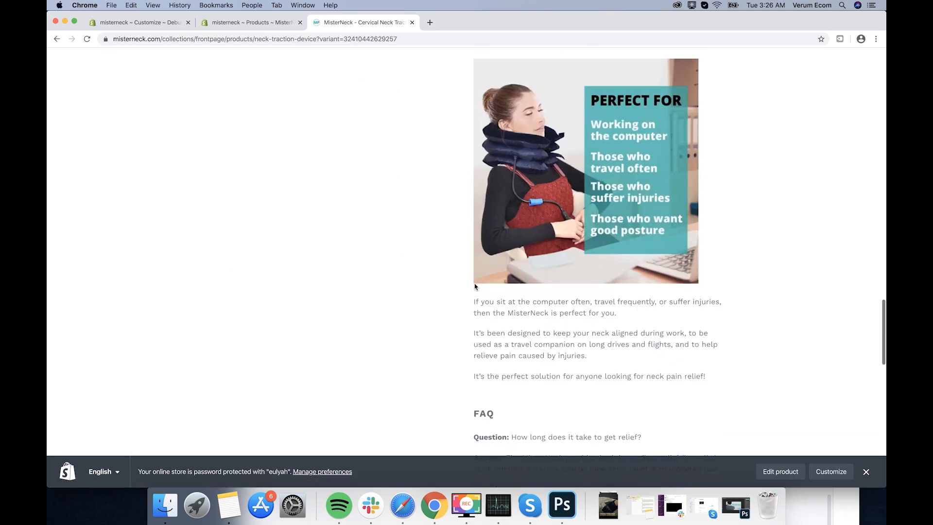
scroll(475, 286, down, 10)
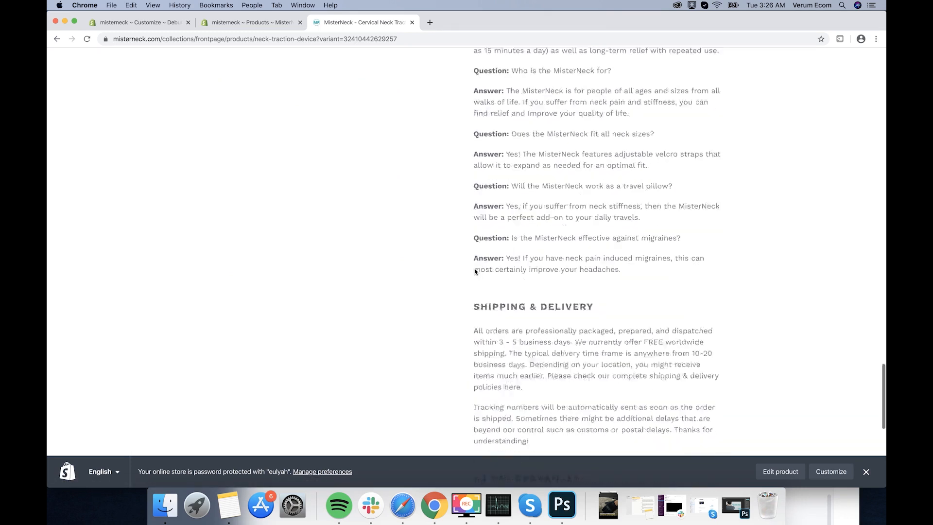
scroll(474, 271, down, 4)
scroll(464, 272, up, 8)
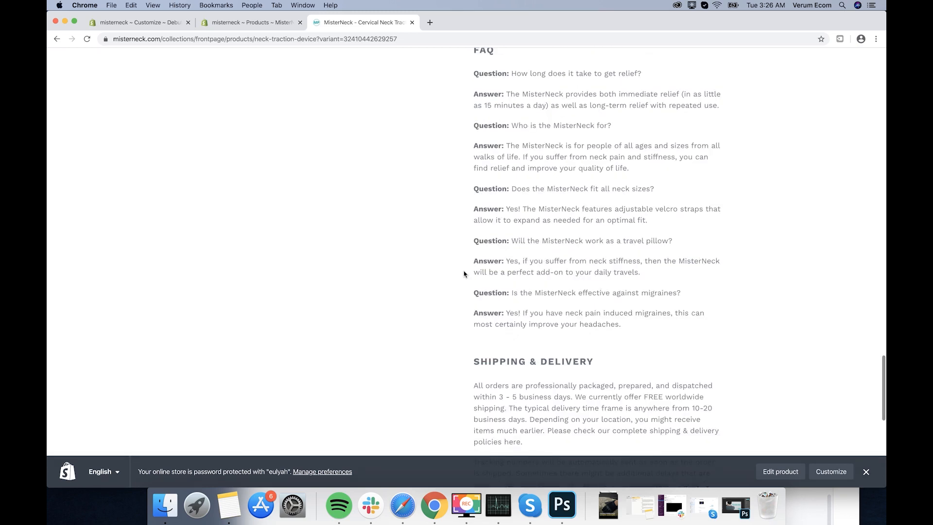
scroll(463, 274, down, 5)
scroll(458, 276, up, 2)
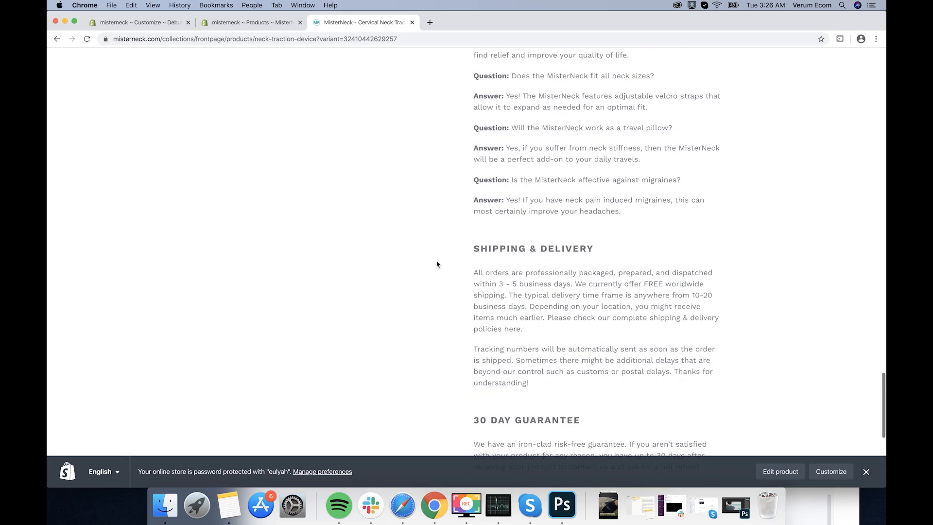
scroll(340, 292, up, 15)
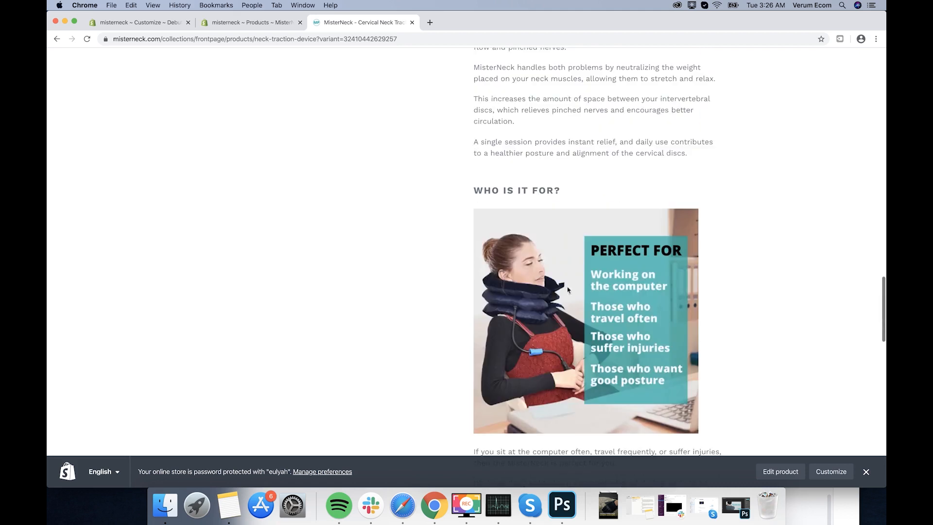
scroll(380, 281, up, 8)
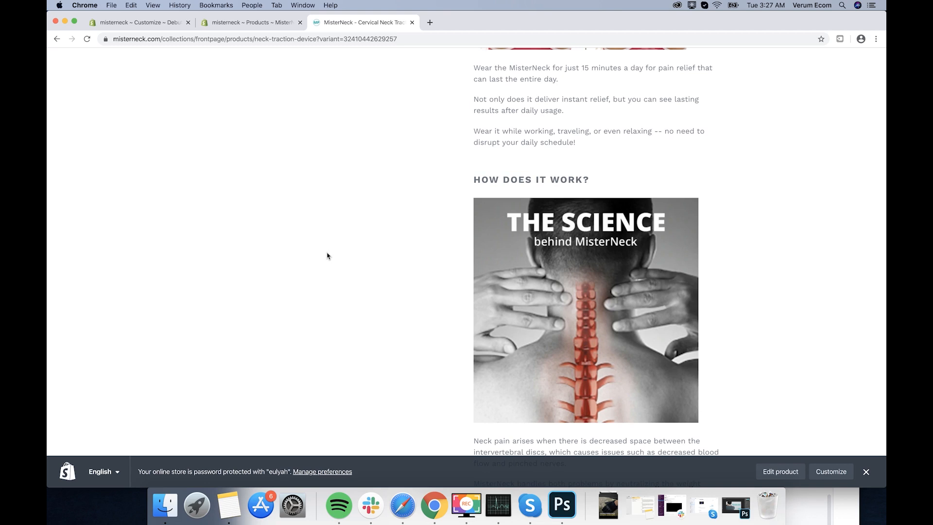
Step: Skim the storefront product page once more, from the results section up to the title and down to the footer
scroll(327, 256, up, 5)
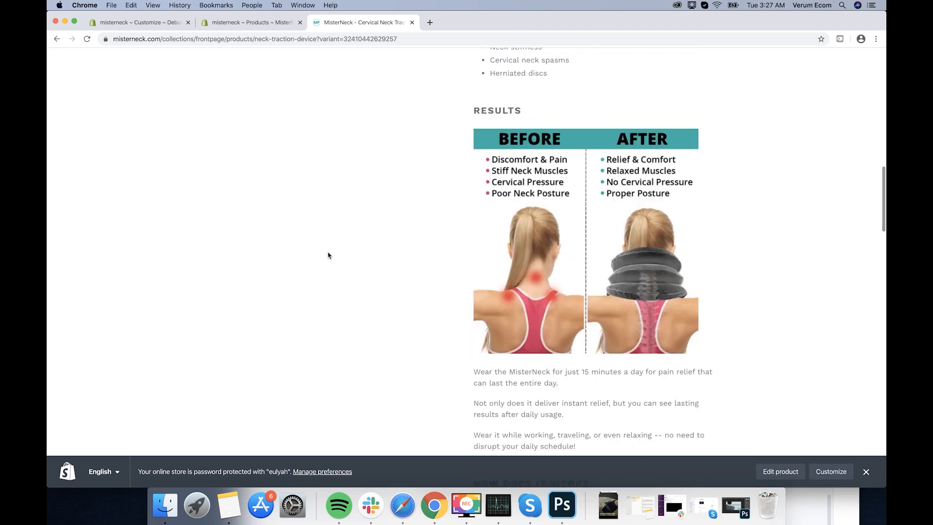
scroll(327, 255, up, 5)
scroll(330, 250, up, 10)
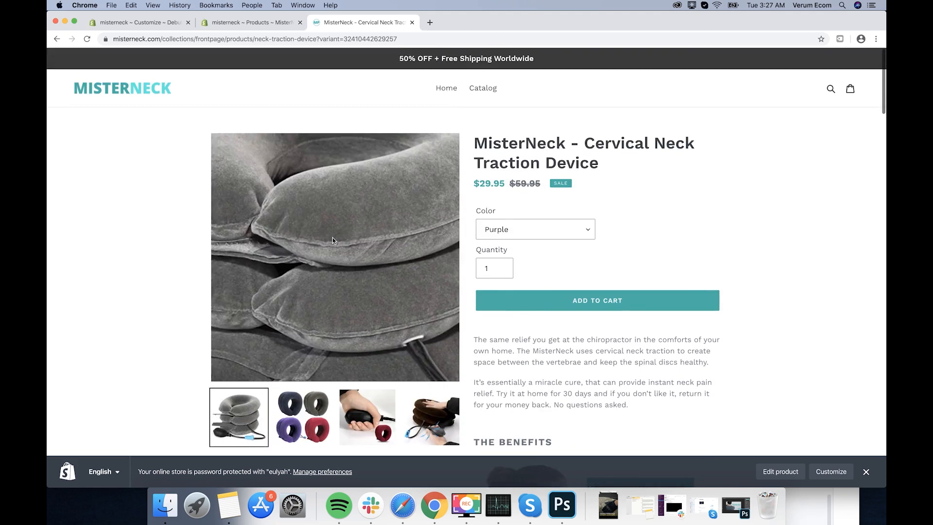
scroll(332, 238, down, 20)
scroll(330, 242, up, 20)
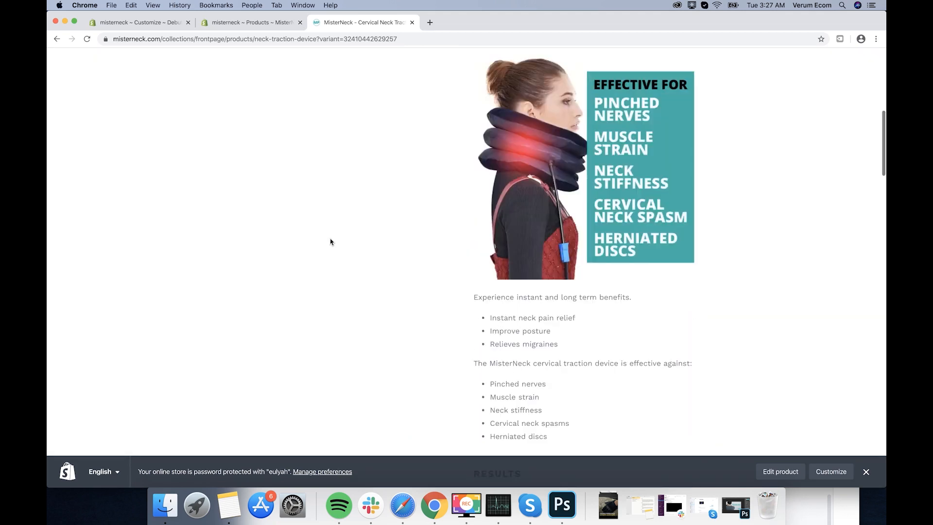
scroll(332, 240, down, 4)
scroll(340, 241, down, 20)
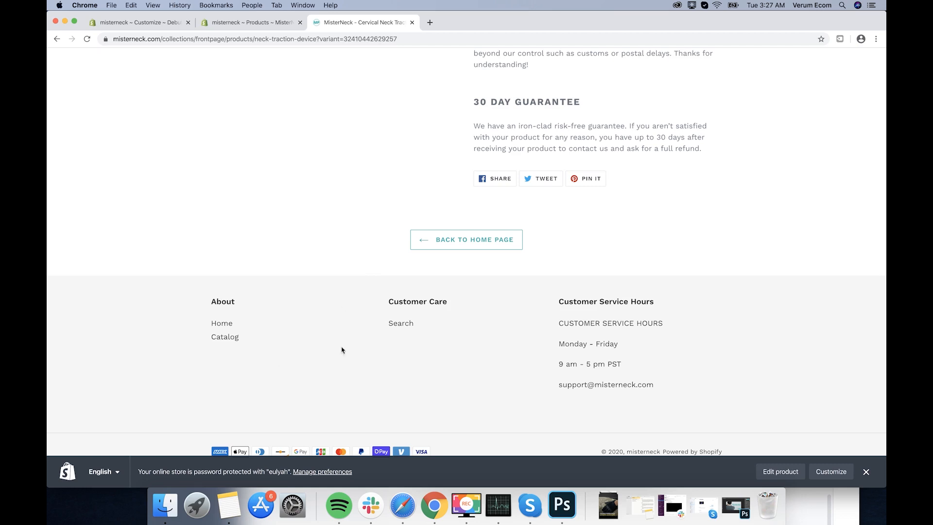
Step: Switch to the Shopify admin and view the online store's Pages section, where new pages are added
click(241, 25)
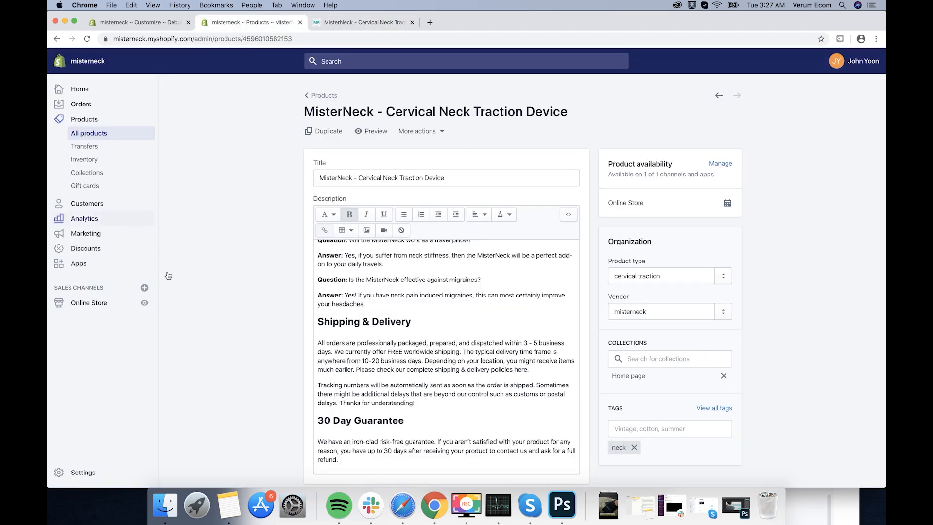
click(95, 304)
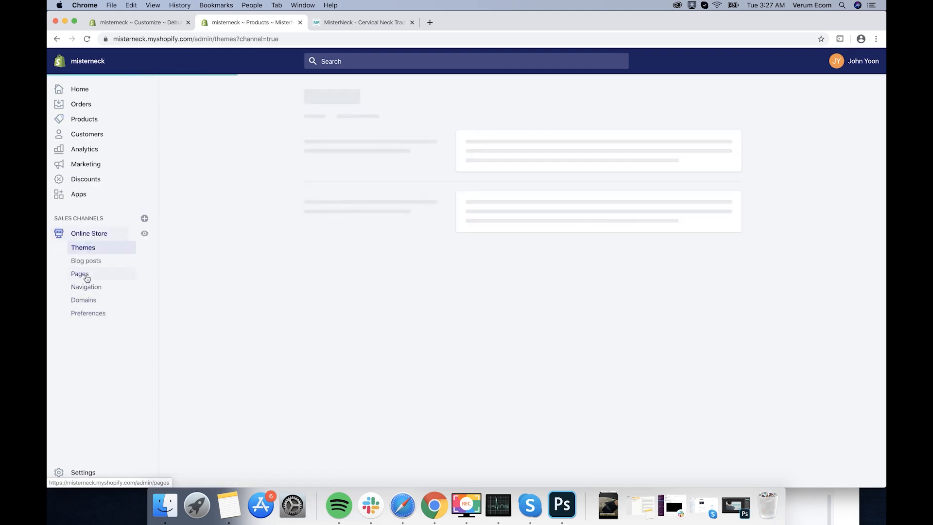
click(83, 274)
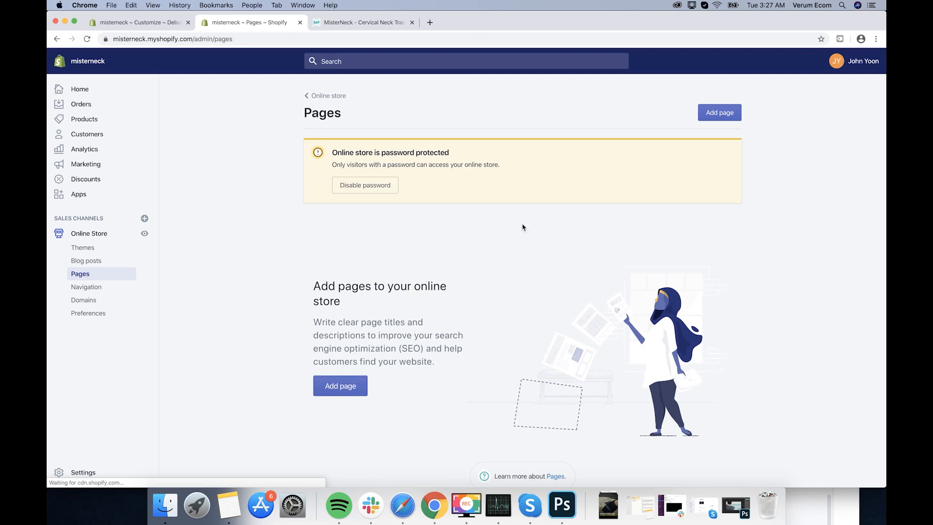
click(722, 116)
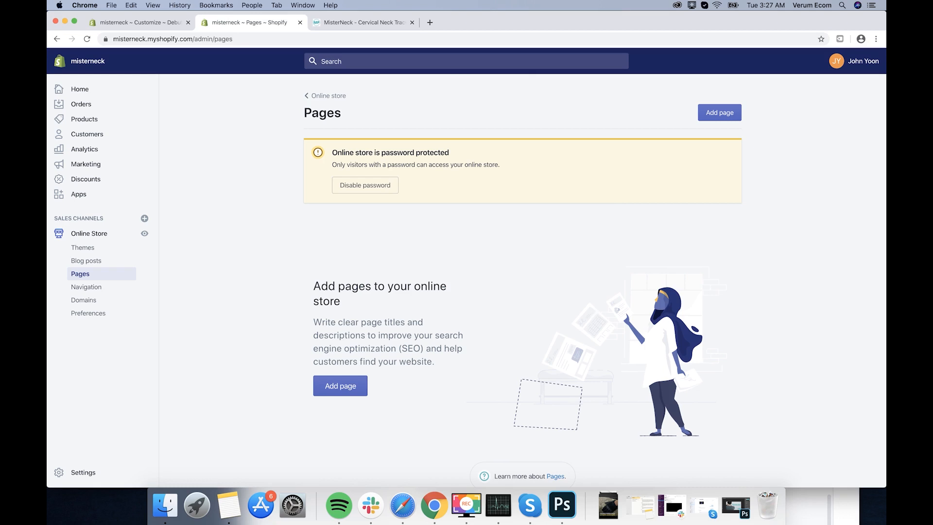
Step: Generate the Refund policy from the template in the store's Legal settings and copy its full text
click(90, 471)
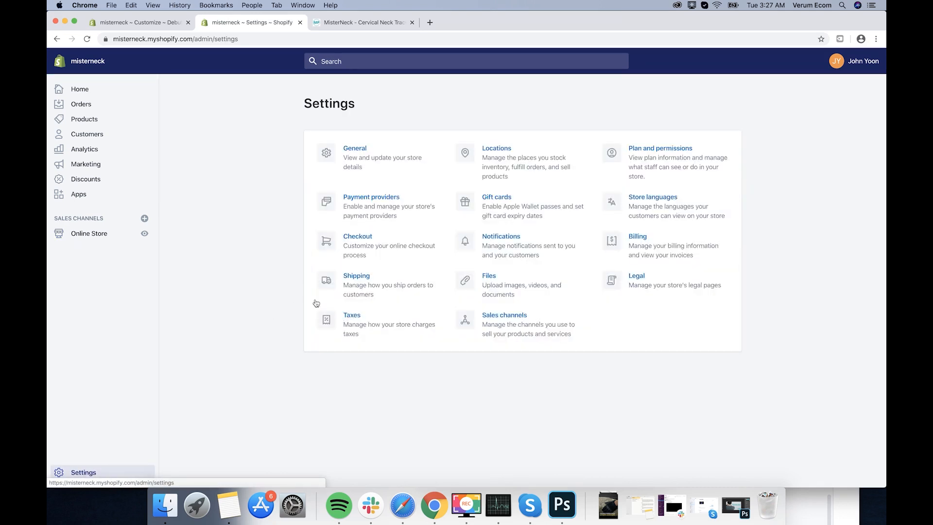
click(624, 284)
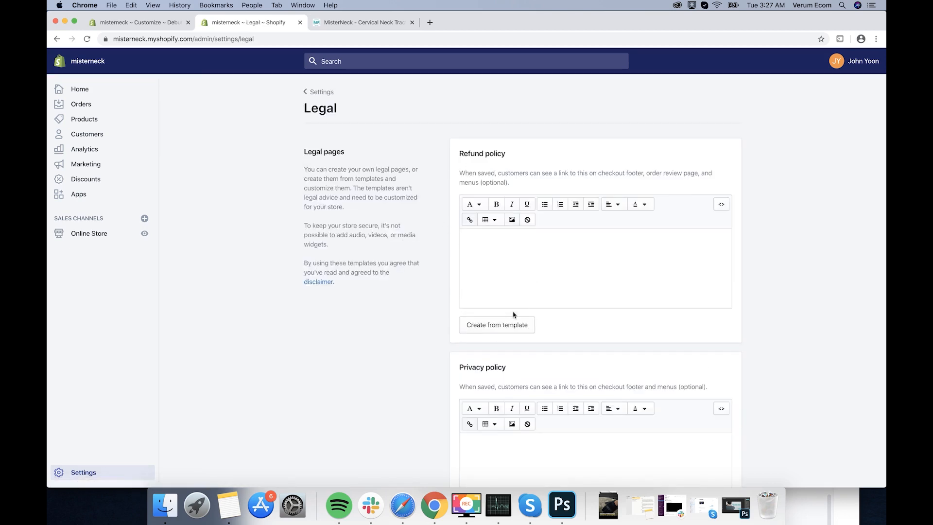
click(502, 328)
click(516, 280)
key(super+a)
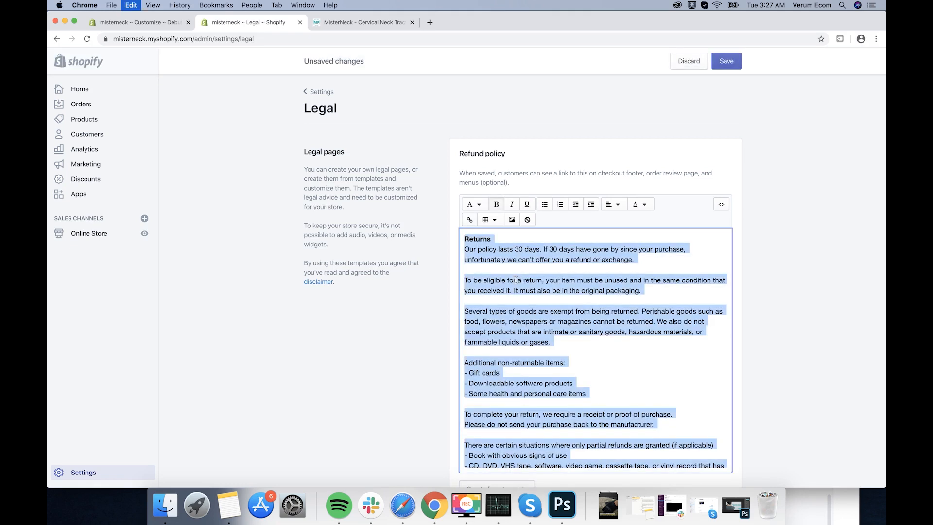
click(344, 315)
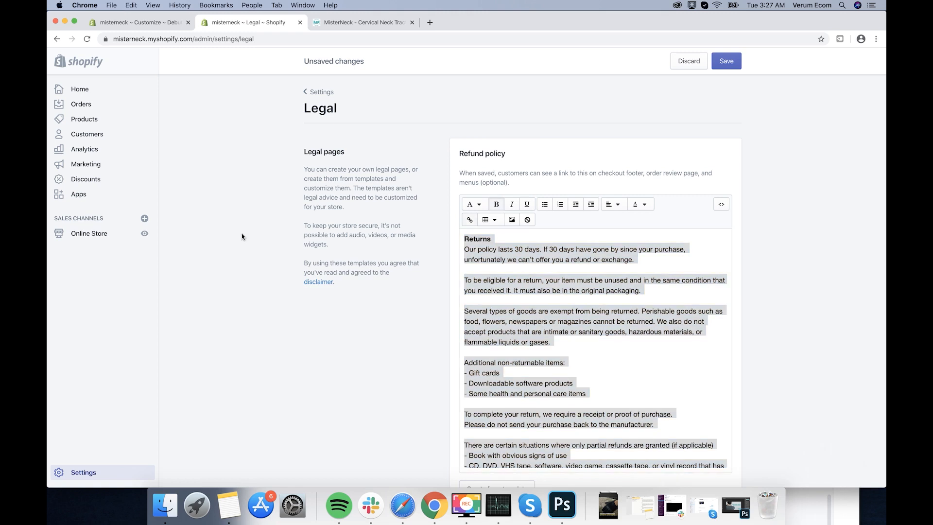
Step: Open the online store's Pages in a separate browser tab and save a new page titled Refund containing the copied refund policy
super+click(89, 233)
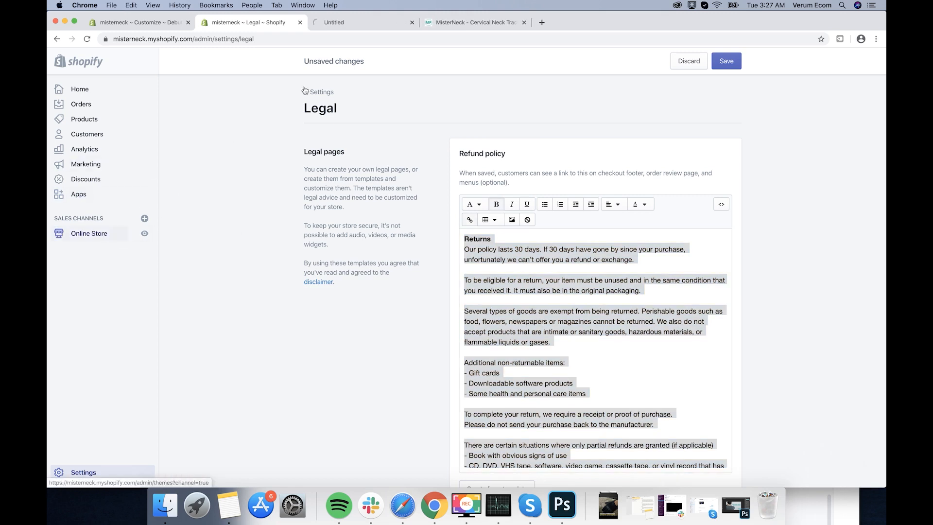
click(336, 22)
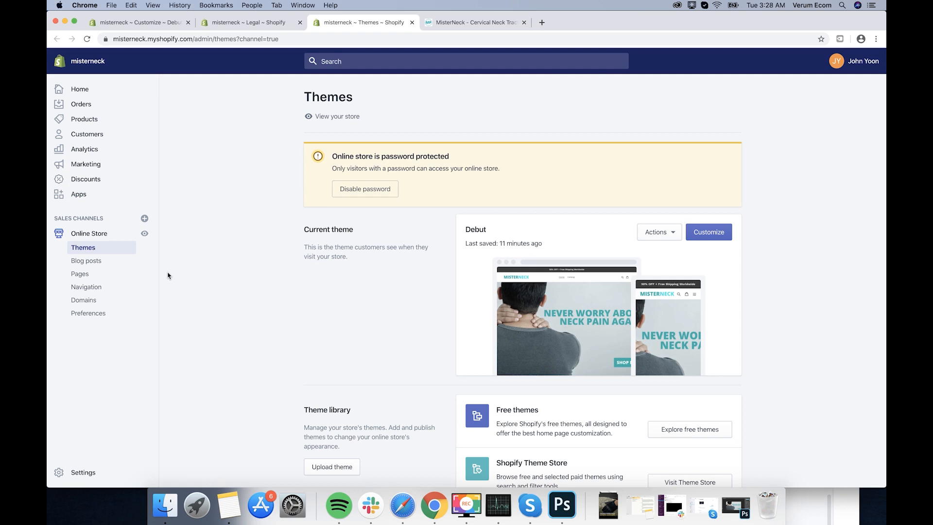
click(91, 275)
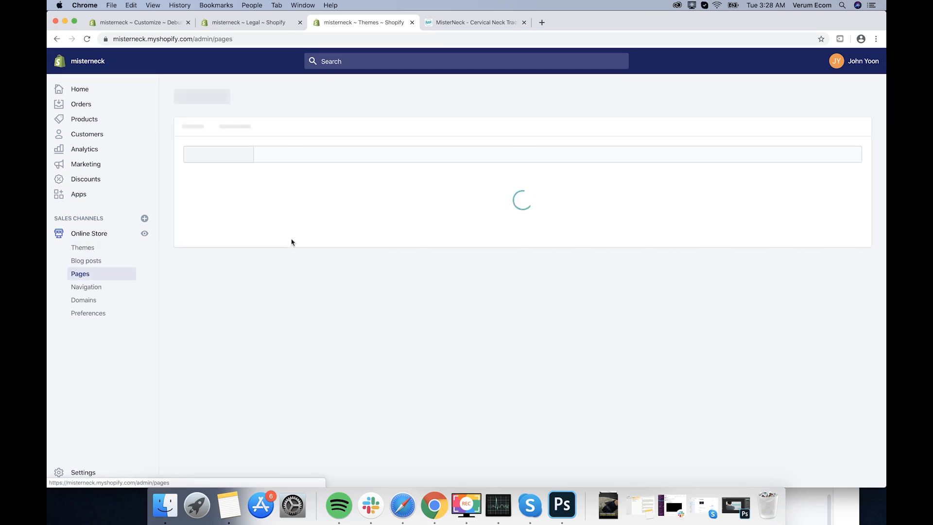
click(700, 116)
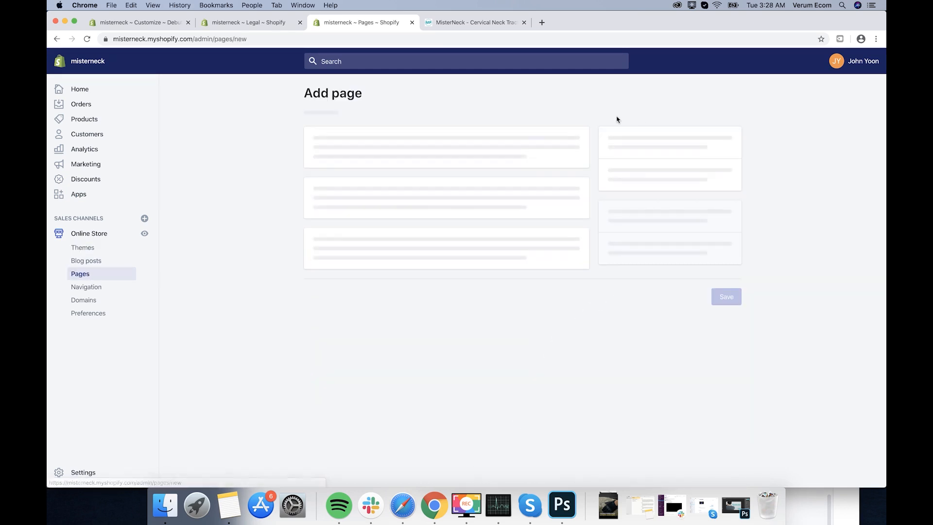
click(348, 178)
text(Refund)
click(315, 250)
key(cmd+v)
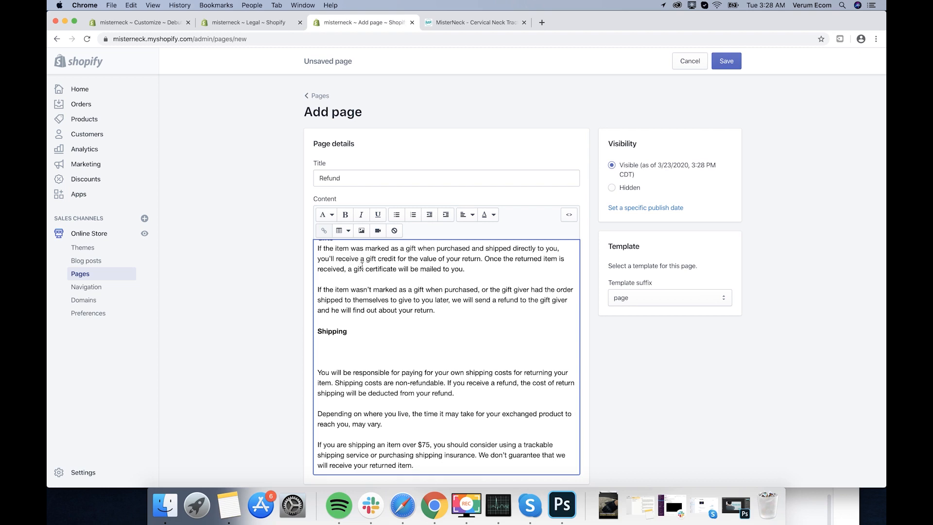
click(734, 62)
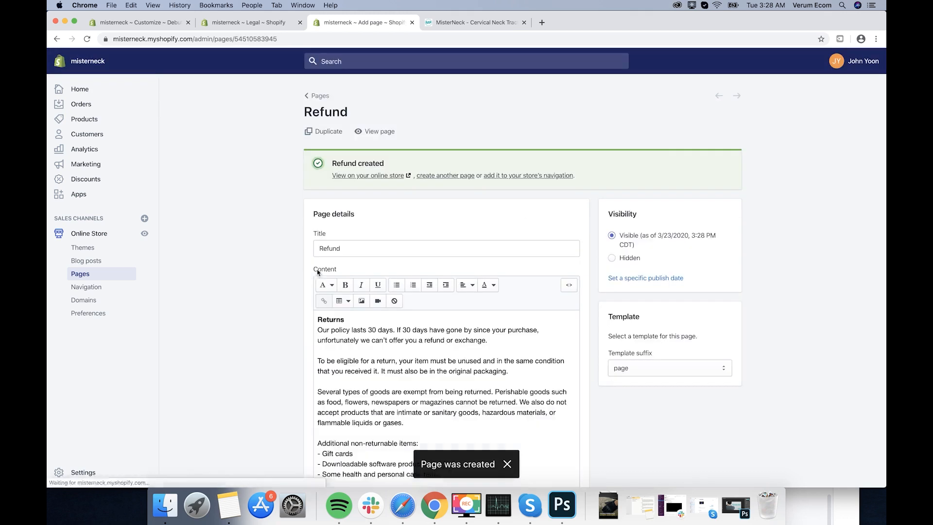
Step: Generate the Privacy policy from the template in the Legal settings and copy its full text
click(272, 23)
scroll(272, 233, down, 8)
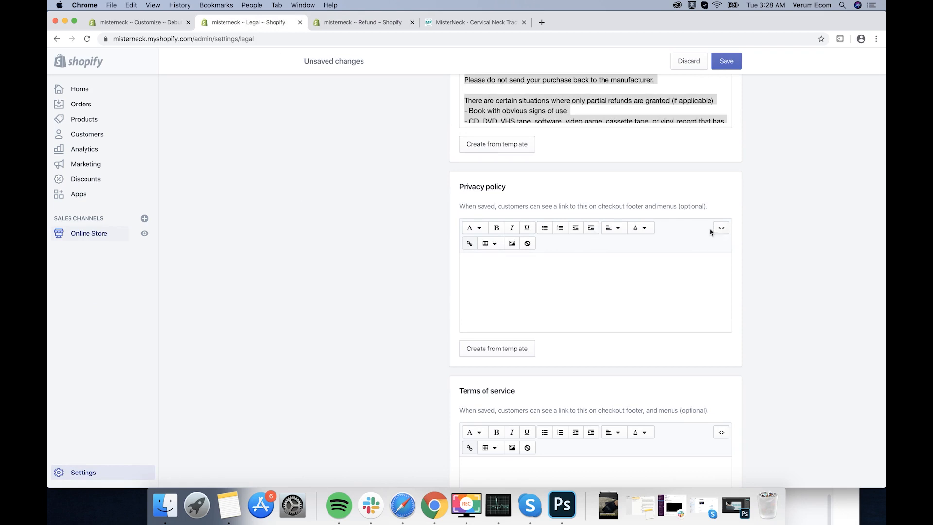
click(501, 348)
click(513, 308)
key(super+a)
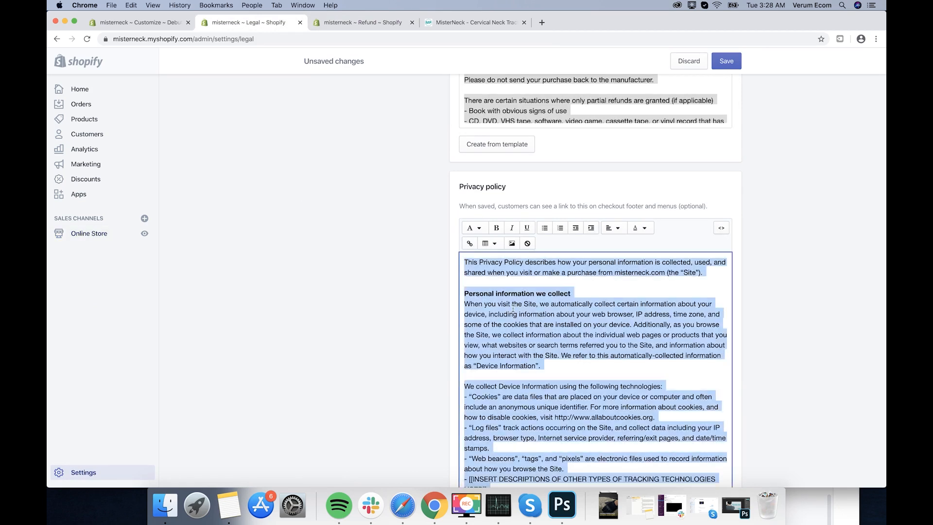
Step: Create and save a new store page titled Privacy Policy with the copied privacy text as its content
click(340, 23)
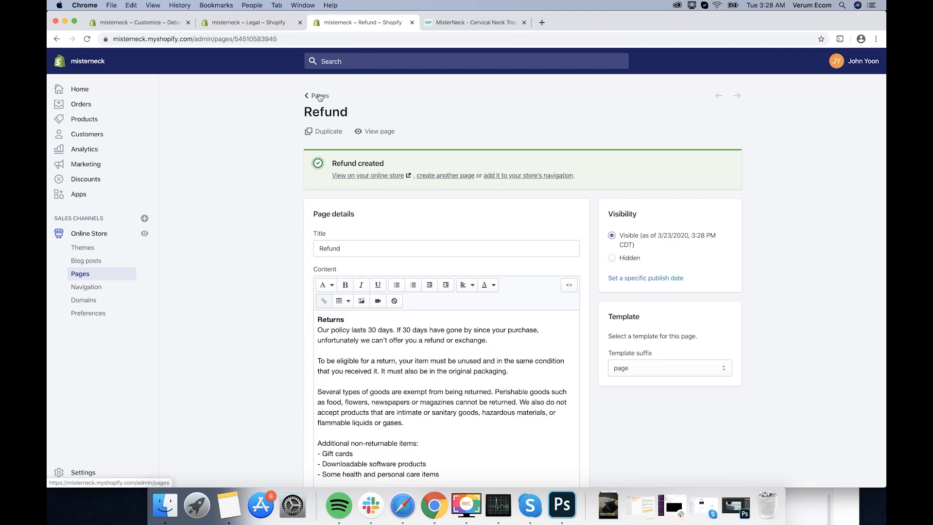
click(319, 97)
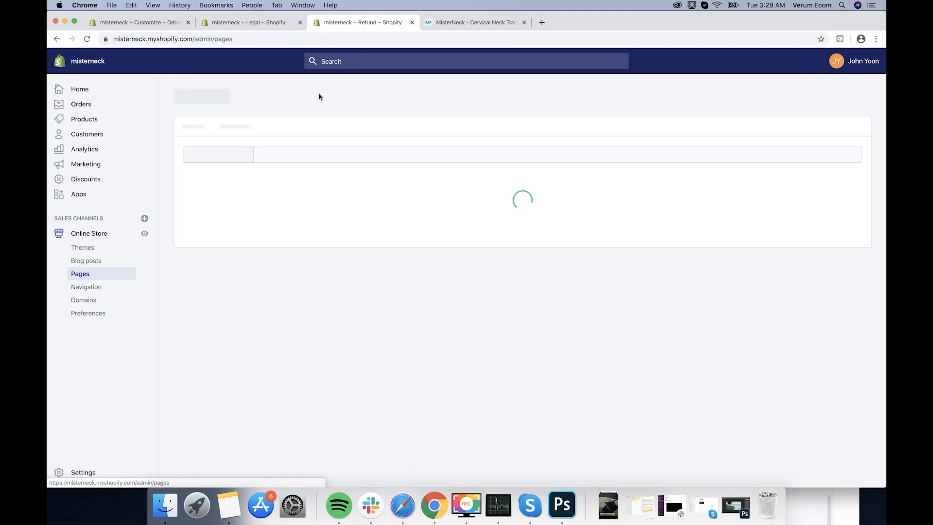
click(849, 112)
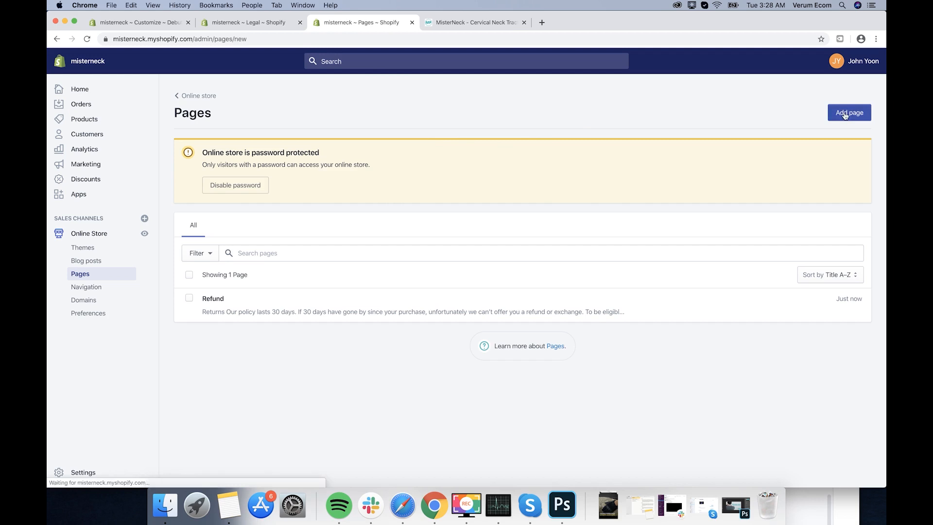
click(403, 173)
text(Priv)
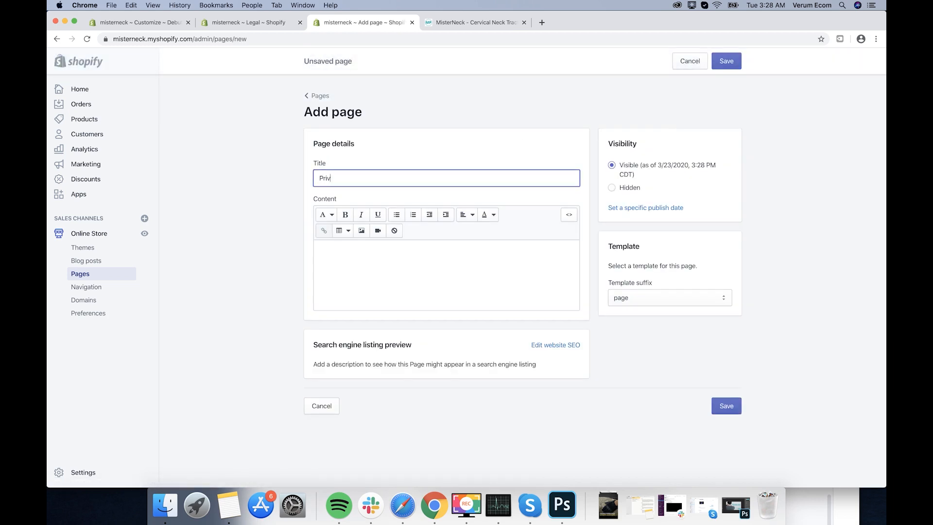
text(acy Policy)
click(392, 268)
key(super+v)
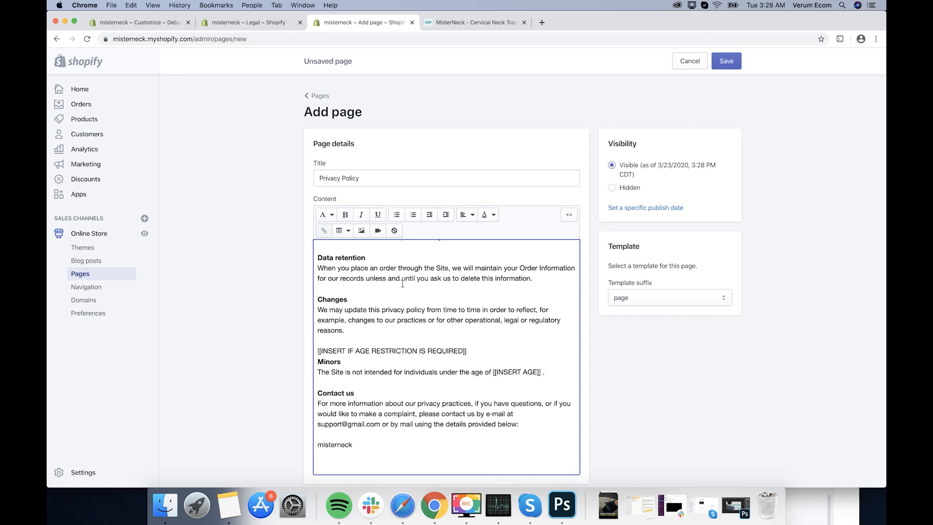
click(726, 63)
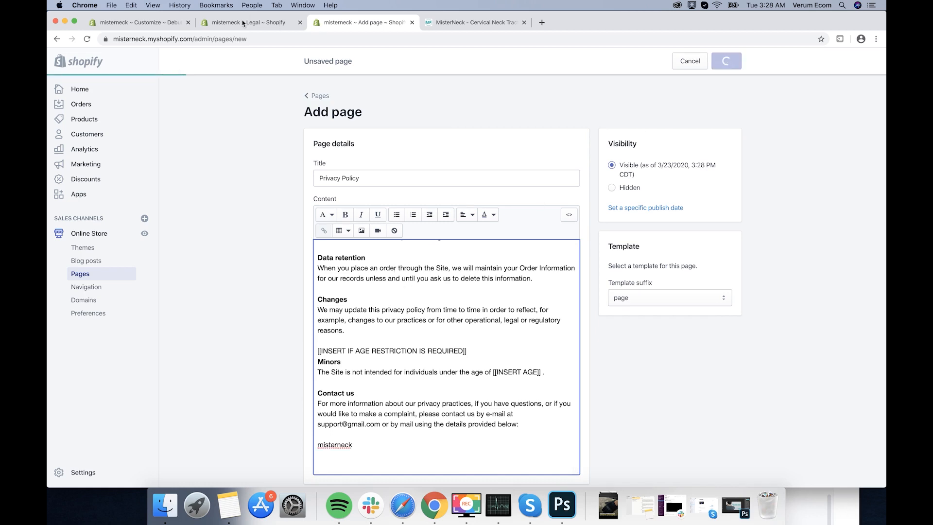
Step: Generate the Terms of service from the template in the Legal settings and copy its full text
click(242, 22)
scroll(283, 241, down, 10)
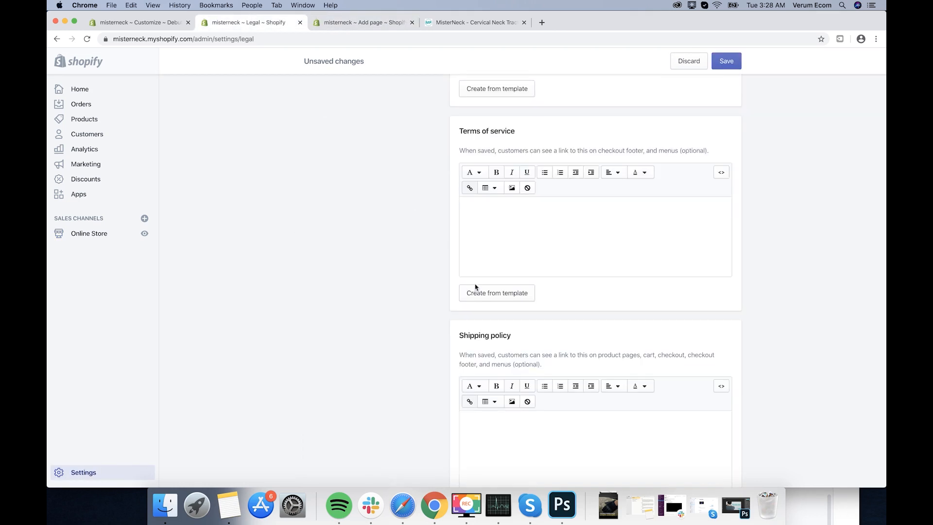
click(491, 298)
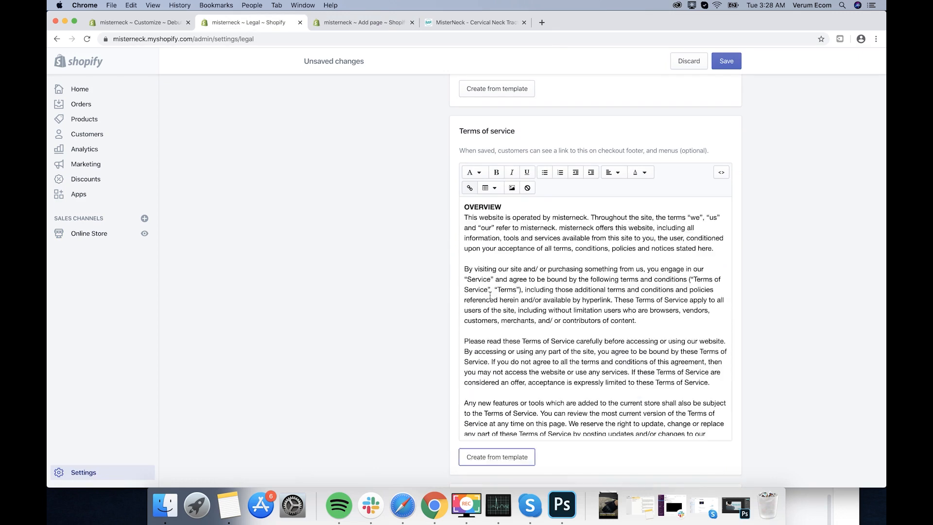
click(500, 269)
key(super+a)
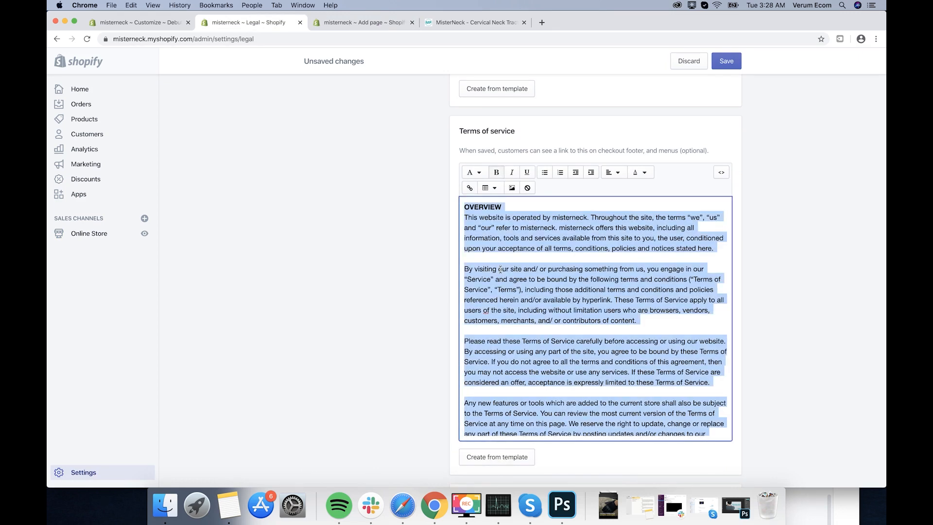
Step: Create and save a new store page titled Terms of Service with the copied terms as its content
click(355, 24)
click(316, 96)
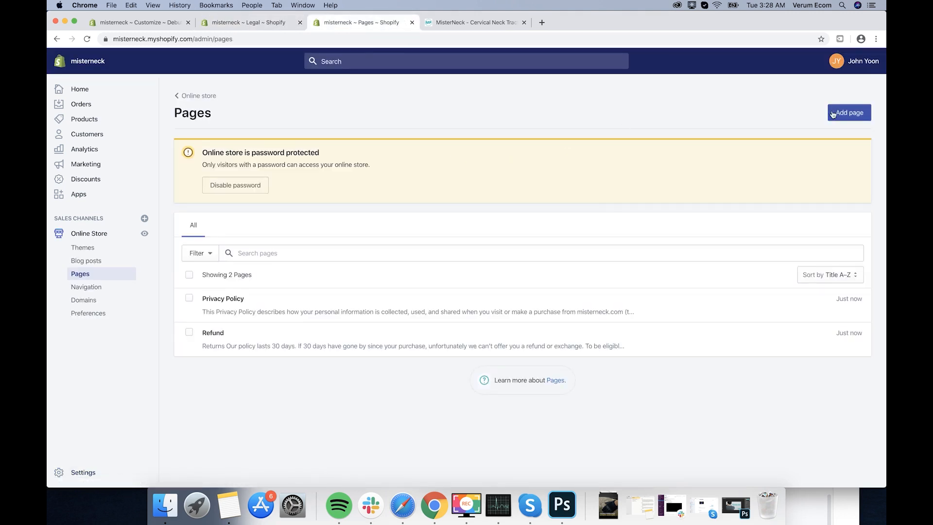
click(848, 112)
click(446, 176)
text(Terms of)
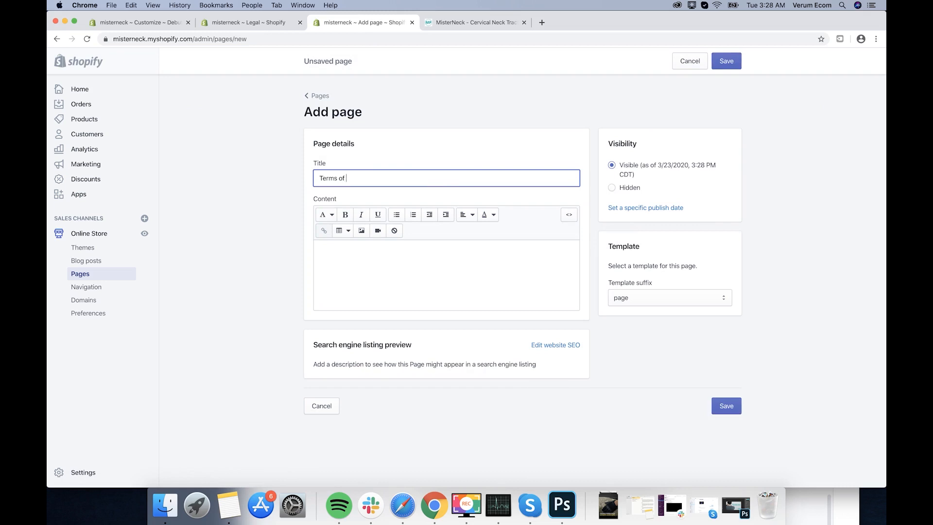
text( Service)
click(418, 263)
key(super+v)
click(724, 61)
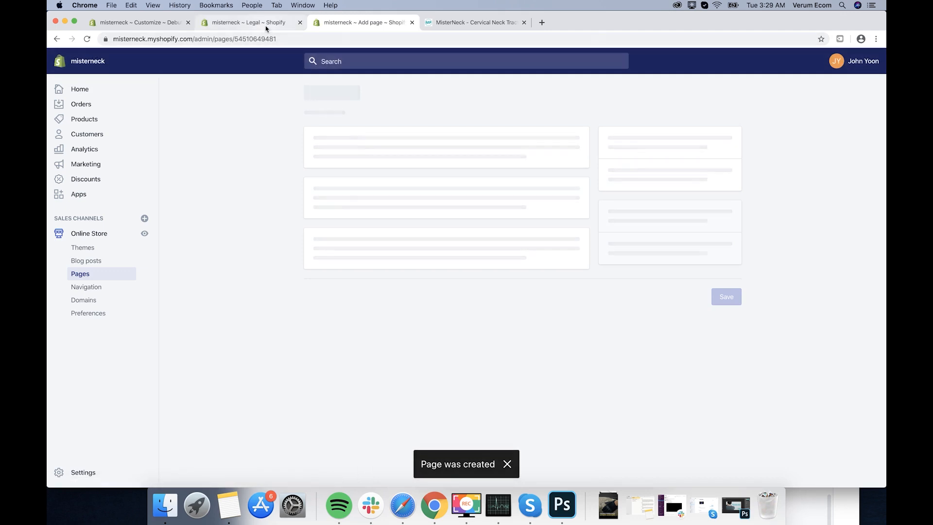
Step: Save the generated policy texts in the Legal settings, leaving the Shipping policy empty
click(267, 28)
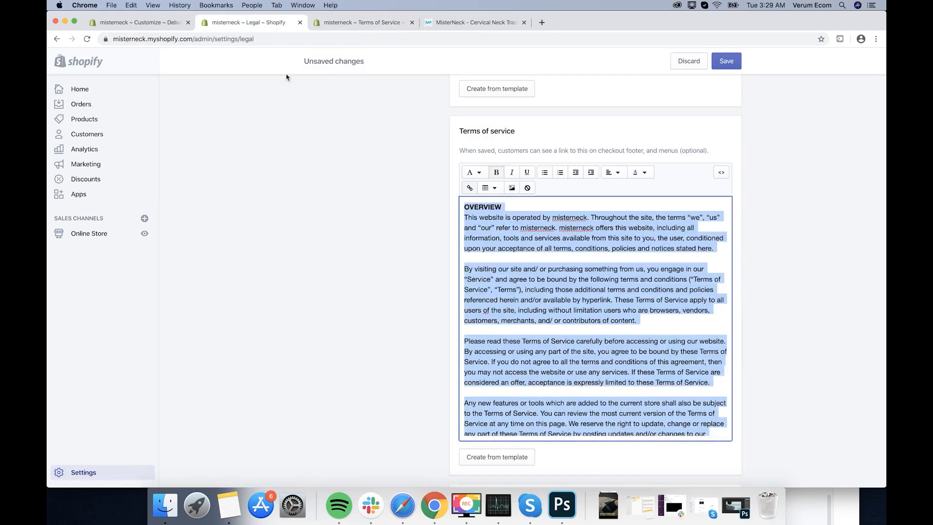
scroll(360, 165, down, 5)
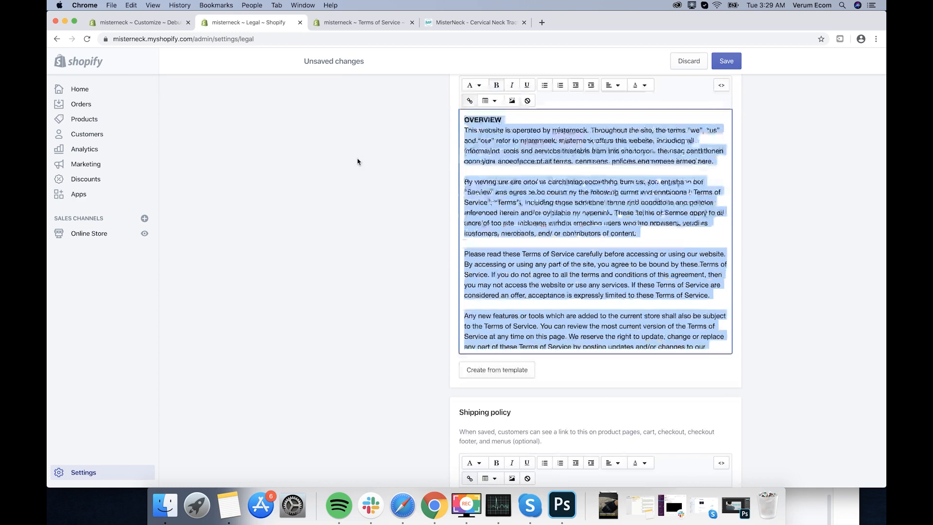
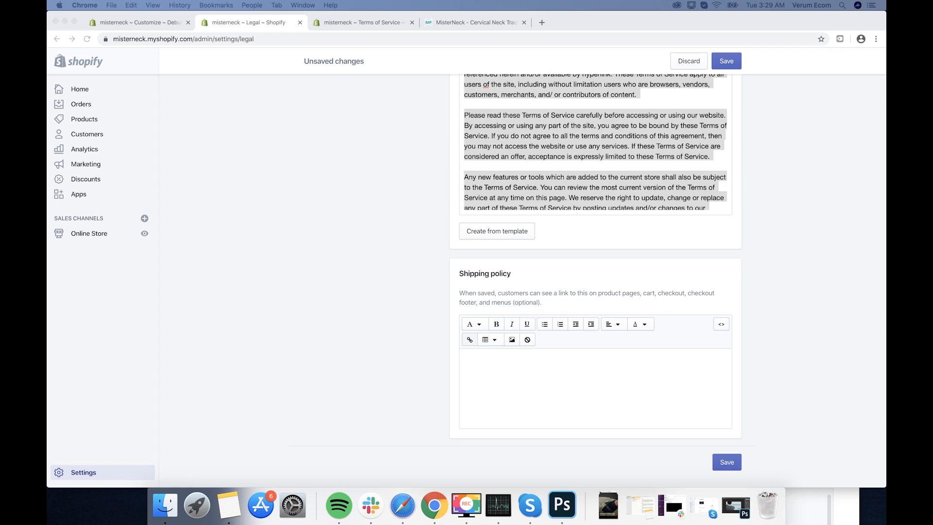
click(405, 237)
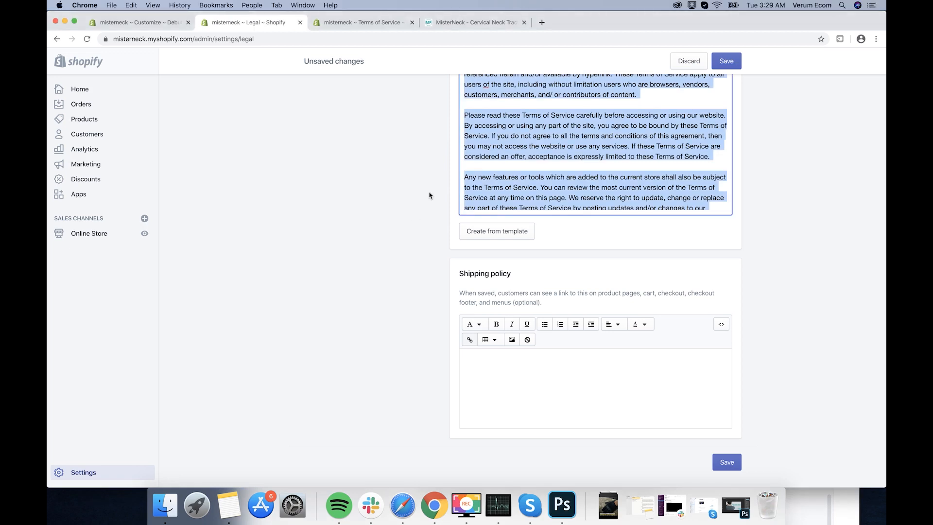
click(480, 169)
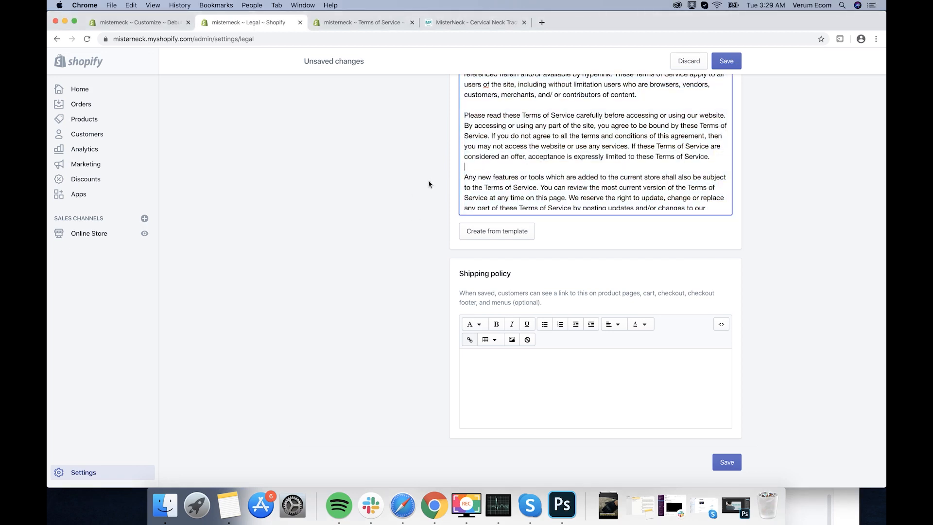
click(726, 61)
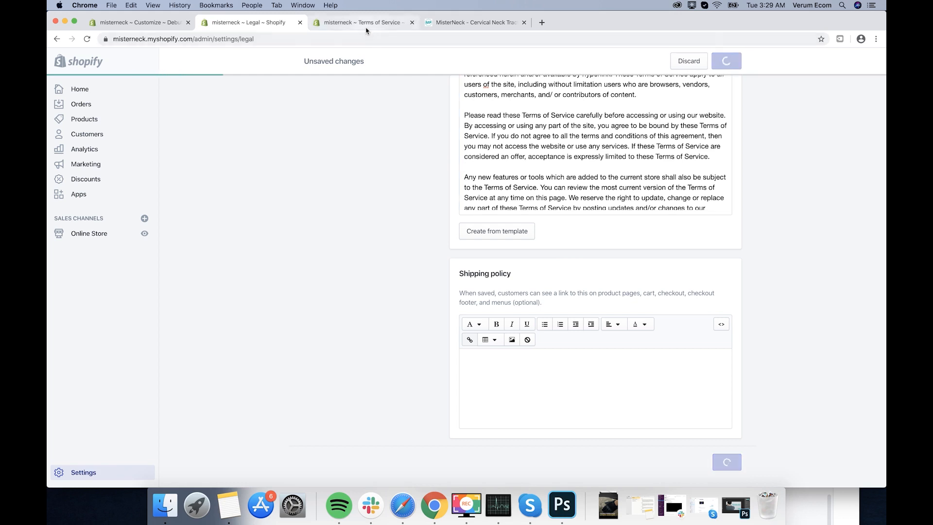
Step: Start a new store page titled Shipping & Delivery and paste the prepared shipping text as its content
click(365, 23)
click(315, 95)
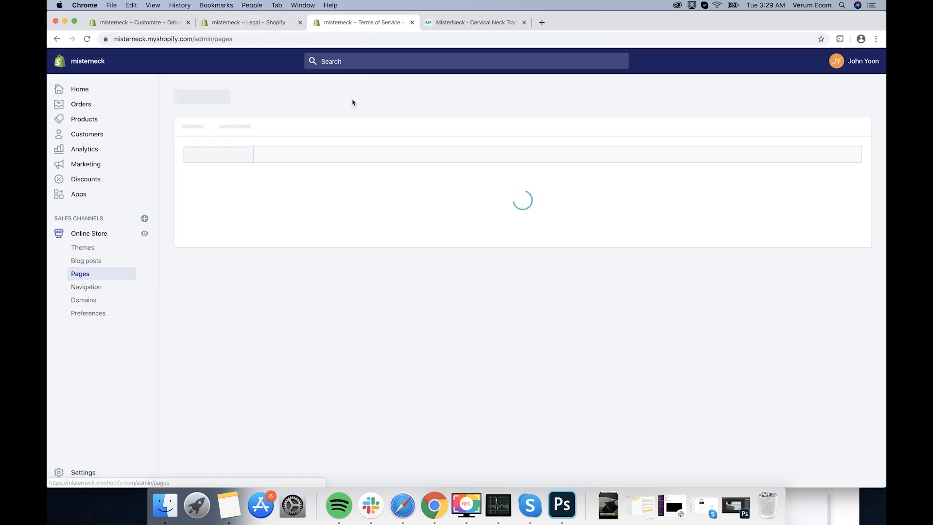
click(842, 113)
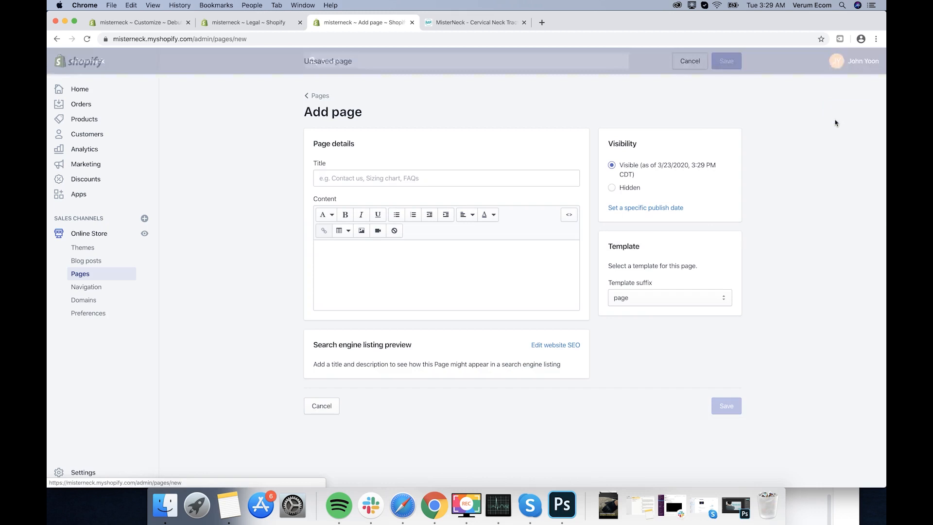
click(431, 177)
text(Shipping & Delivery)
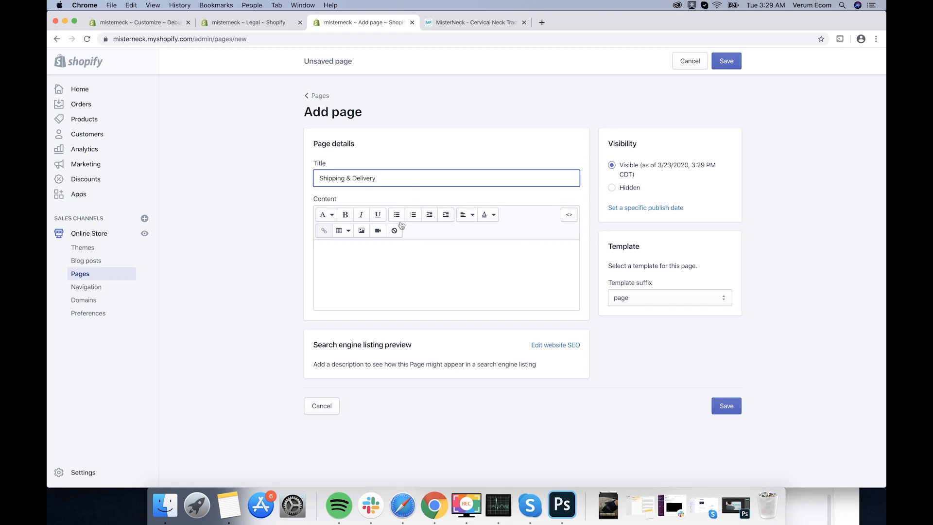
click(378, 256)
key(super+v)
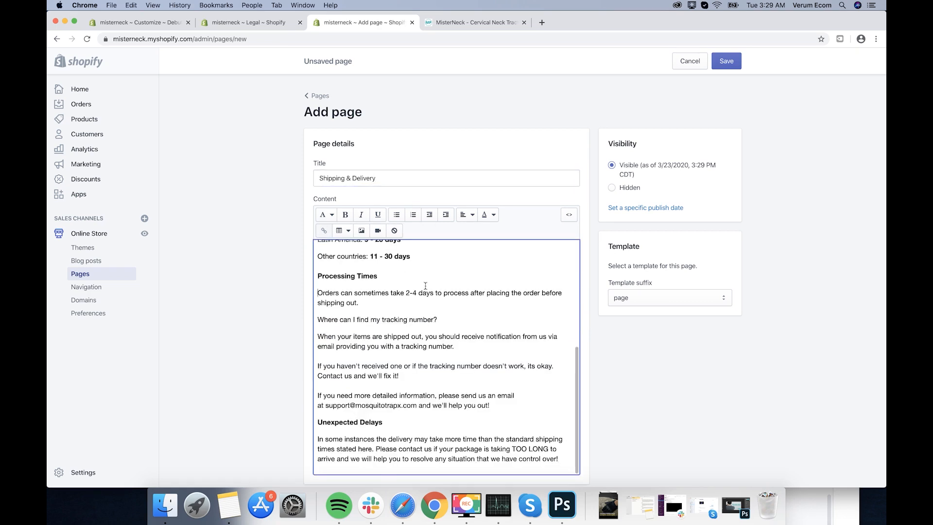
Step: Remove the blank line beneath the SHIPPING & DELIVERY heading in the page content
scroll(400, 315, up, 10)
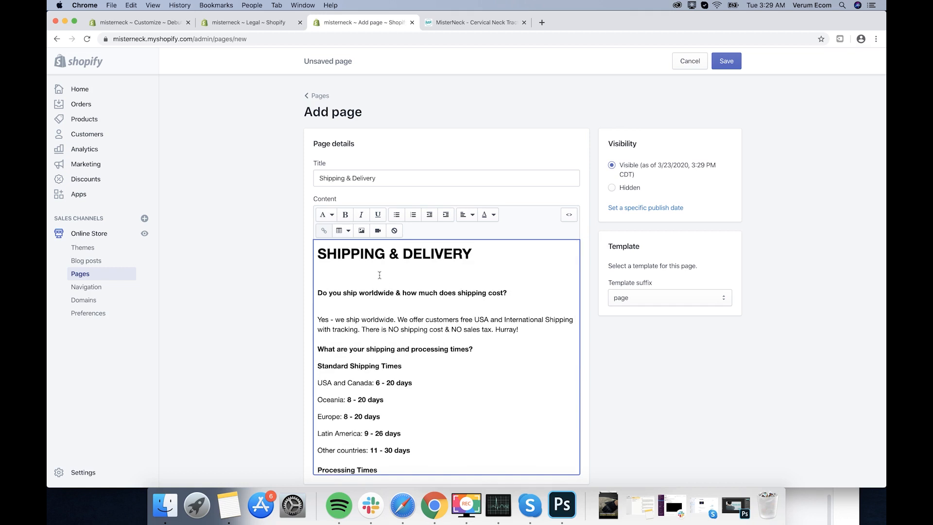
click(379, 275)
key(BackSpace)
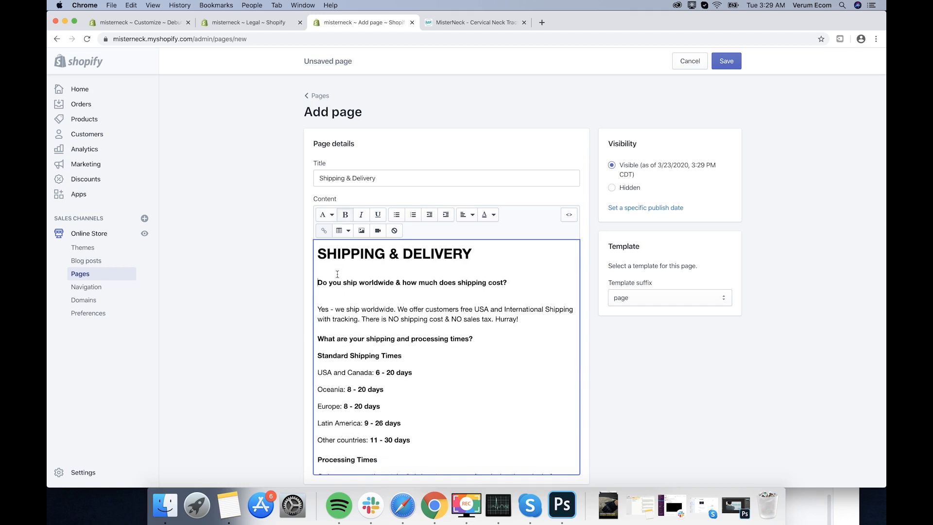
Step: Replace the old store name in the support email's domain with misterneck in the shipping text and save the page
scroll(339, 295, down, 5)
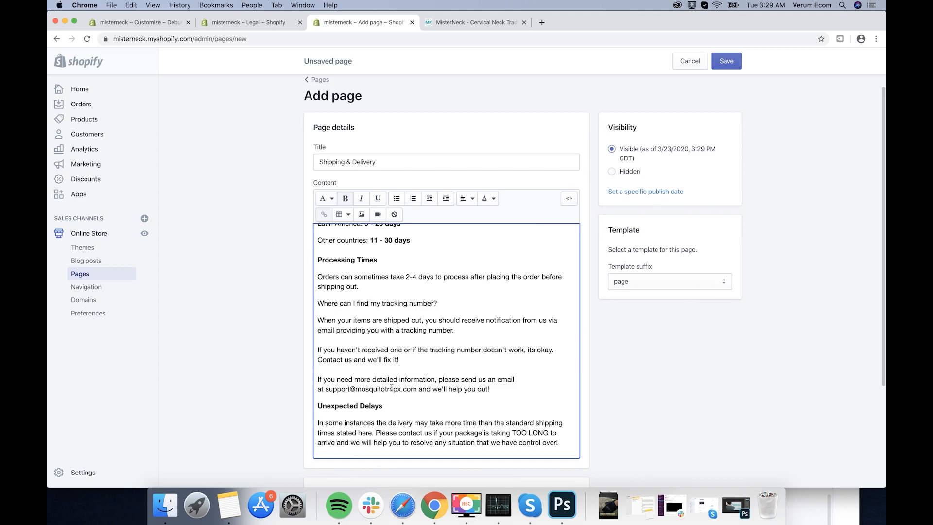
drag(400, 390, 347, 391)
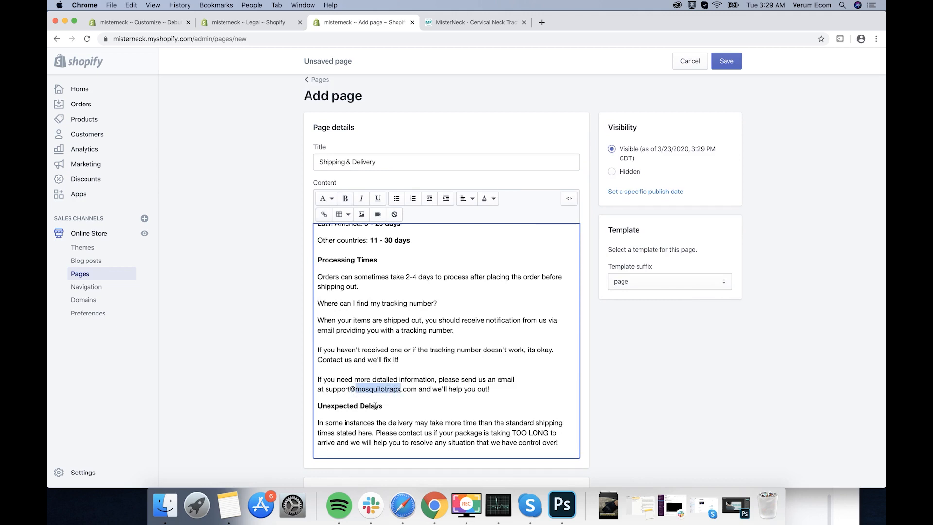
text(misterneck)
scroll(379, 421, up, 10)
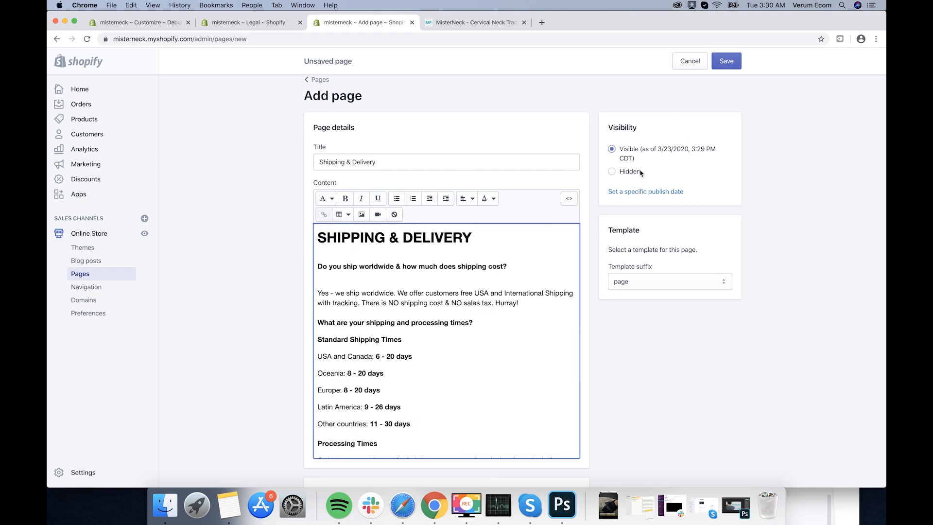
scroll(404, 308, down, 4)
scroll(404, 308, up, 4)
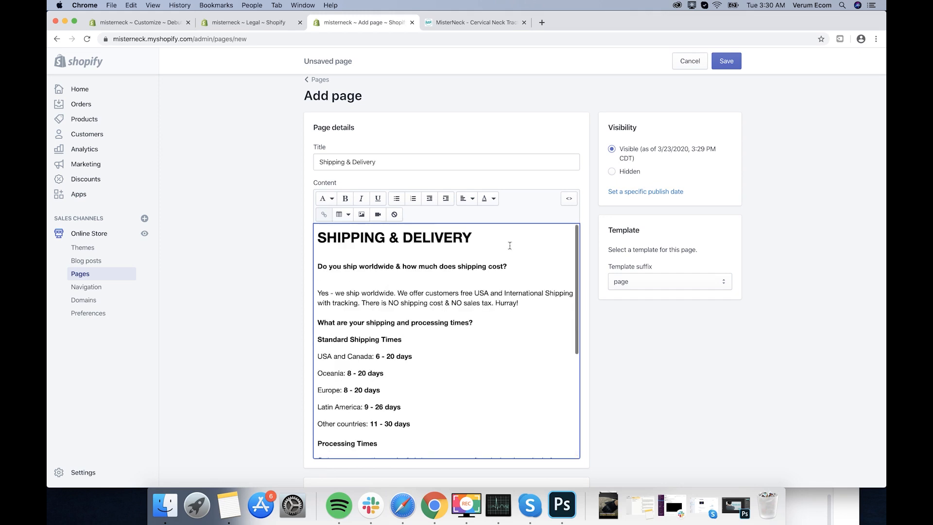
click(726, 60)
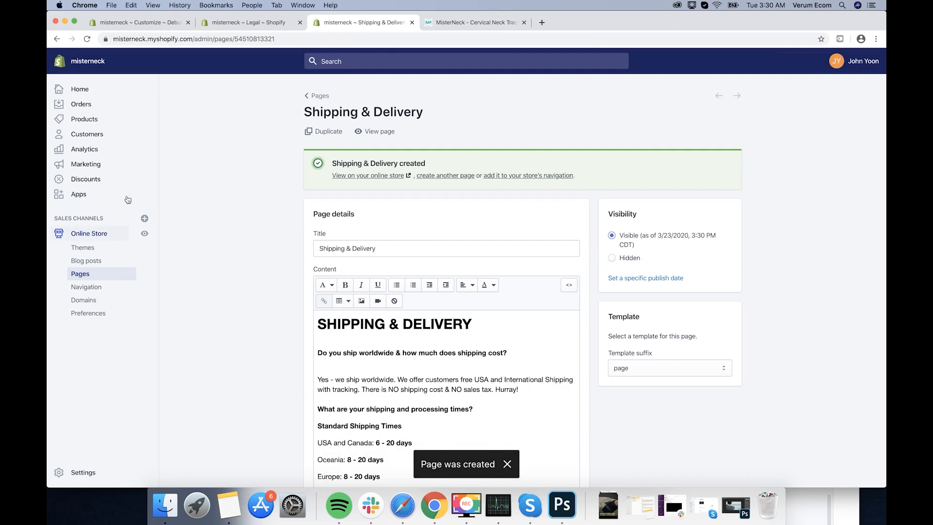
Step: Remove the Search item from the Footer menu in the store navigation
click(102, 288)
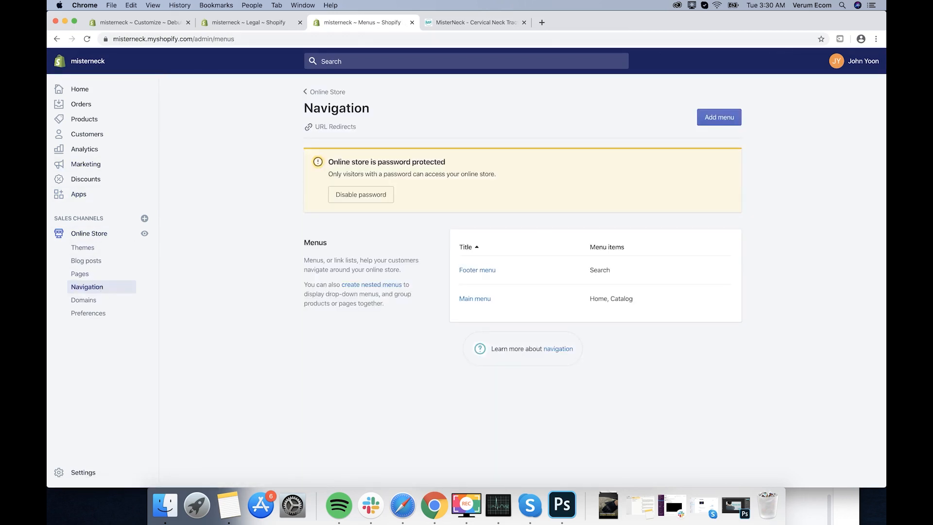
click(483, 270)
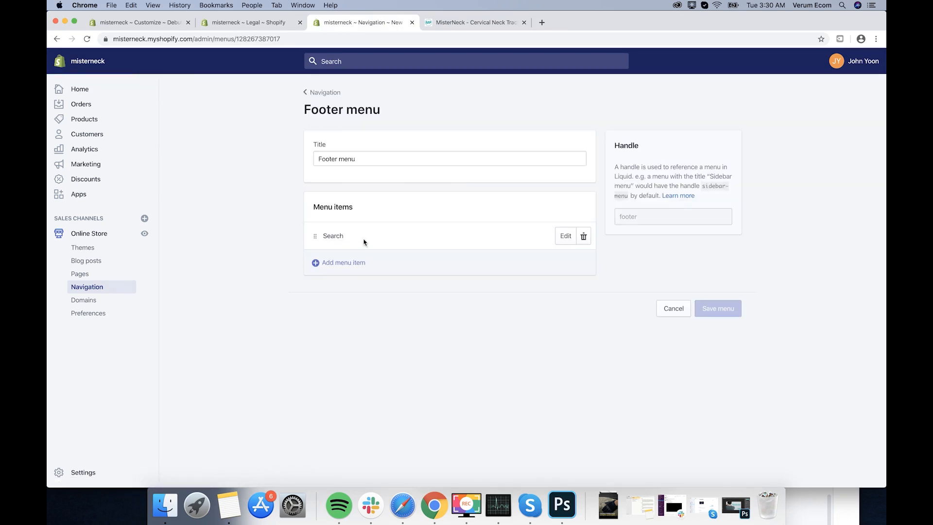
click(583, 236)
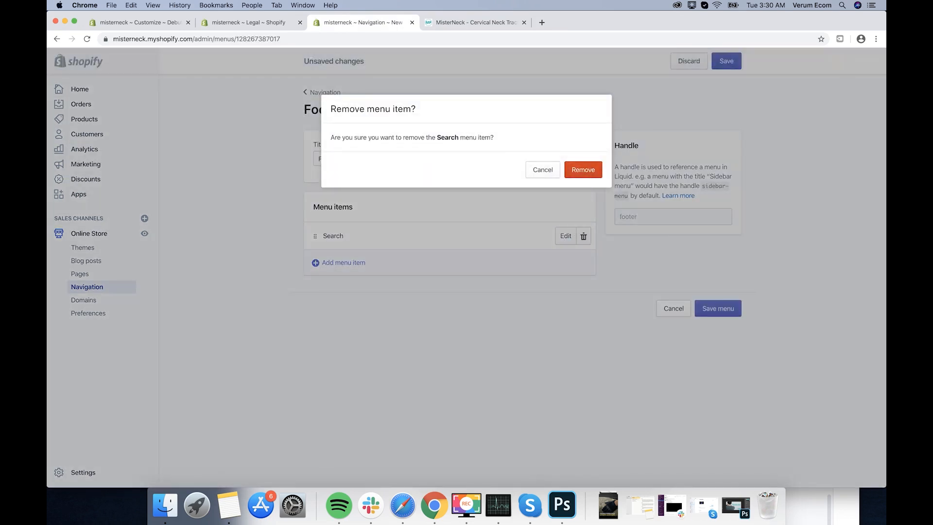
click(583, 169)
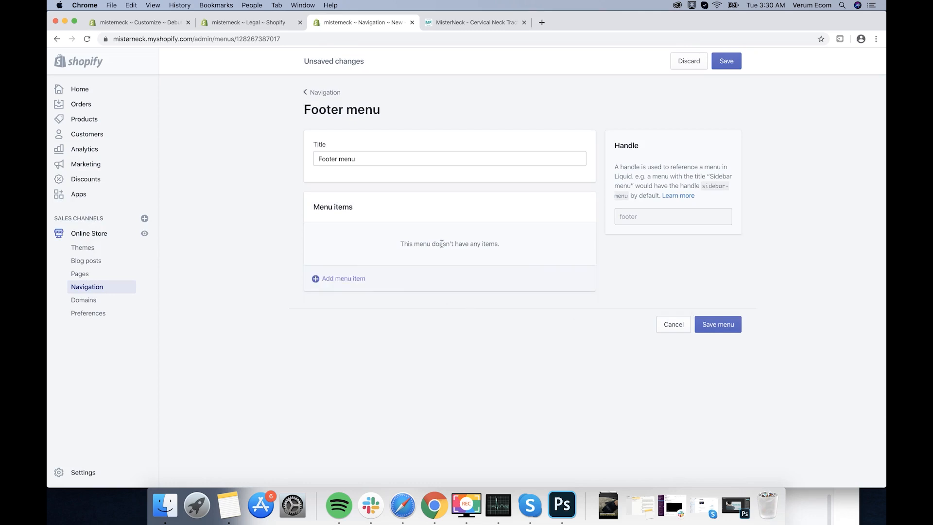
Step: Add a Refund item to the Footer menu that links to the Refund page
click(351, 279)
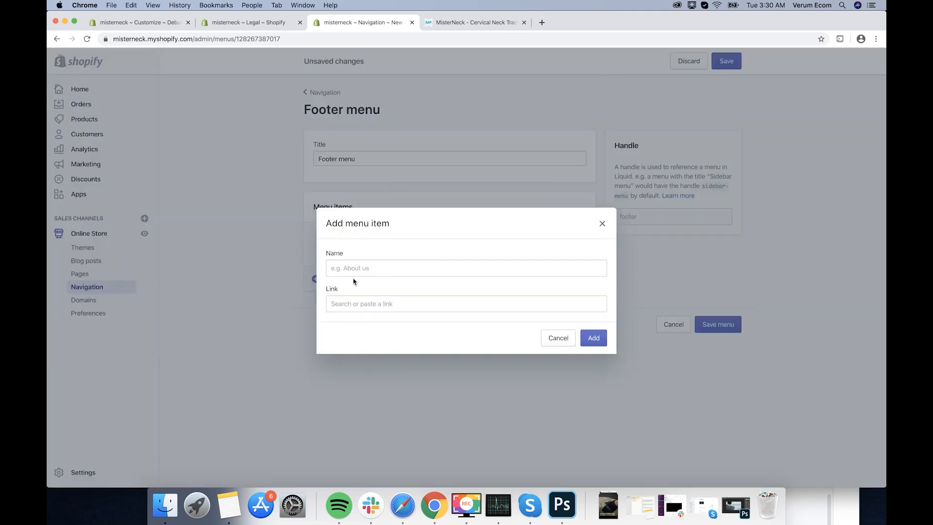
click(362, 305)
click(363, 222)
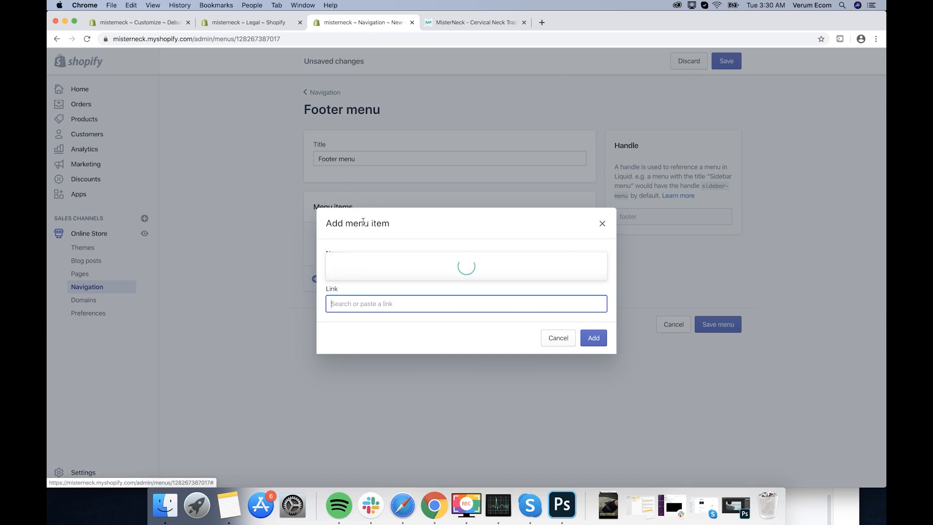
click(372, 252)
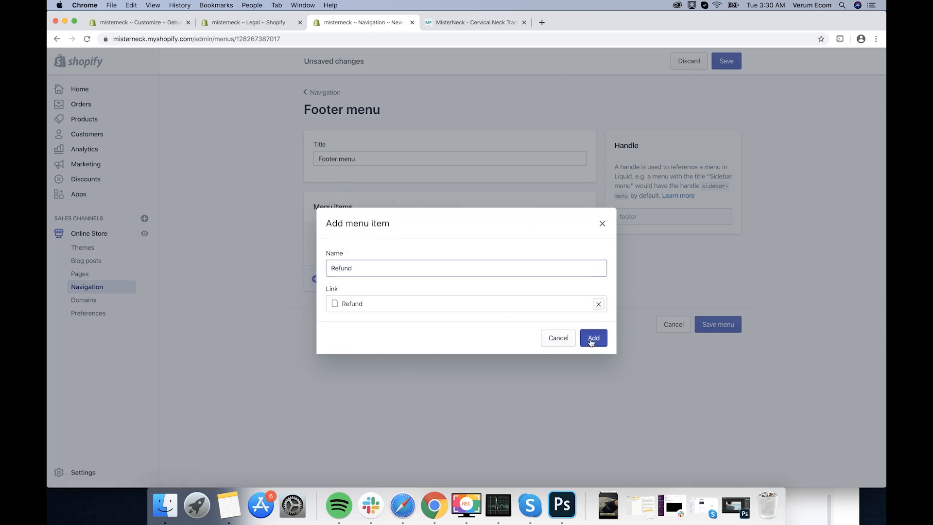
click(591, 341)
Step: Add a Privacy Policy item to the Footer menu that links to the Privacy Policy page
click(341, 272)
click(372, 306)
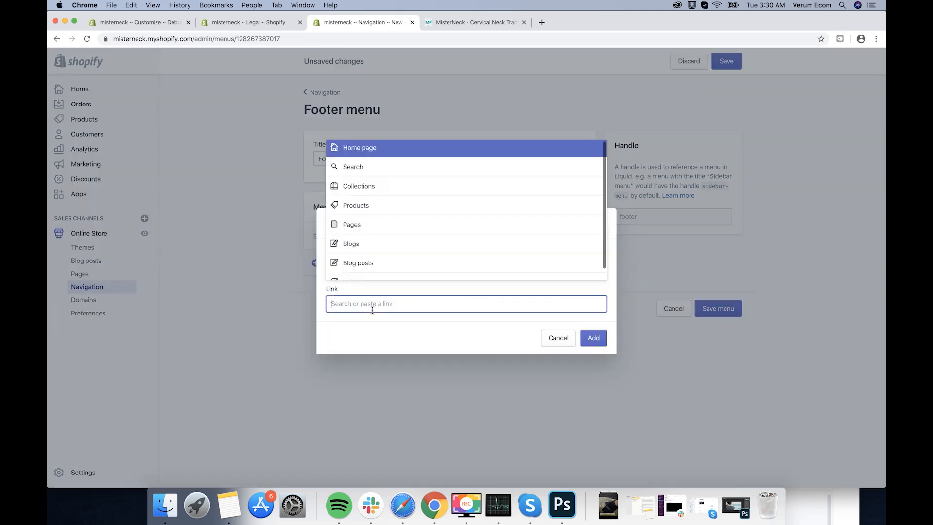
click(365, 226)
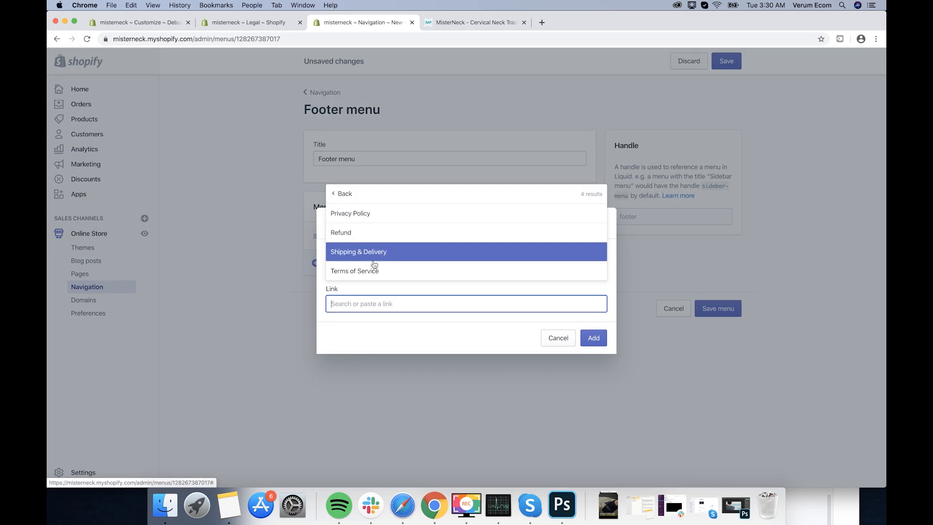
click(369, 214)
click(590, 337)
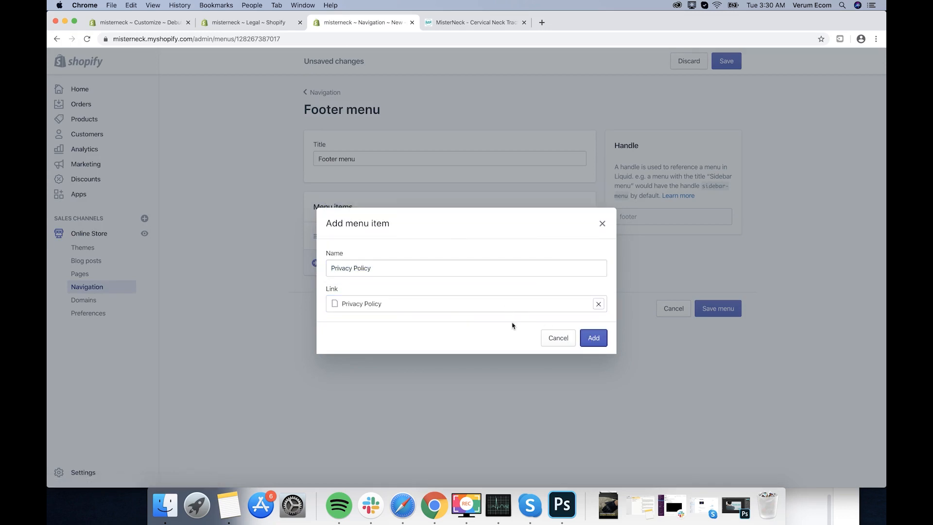
Step: Add a Terms of Service item linked to the Terms of Service page and save the Footer menu
click(354, 294)
click(358, 303)
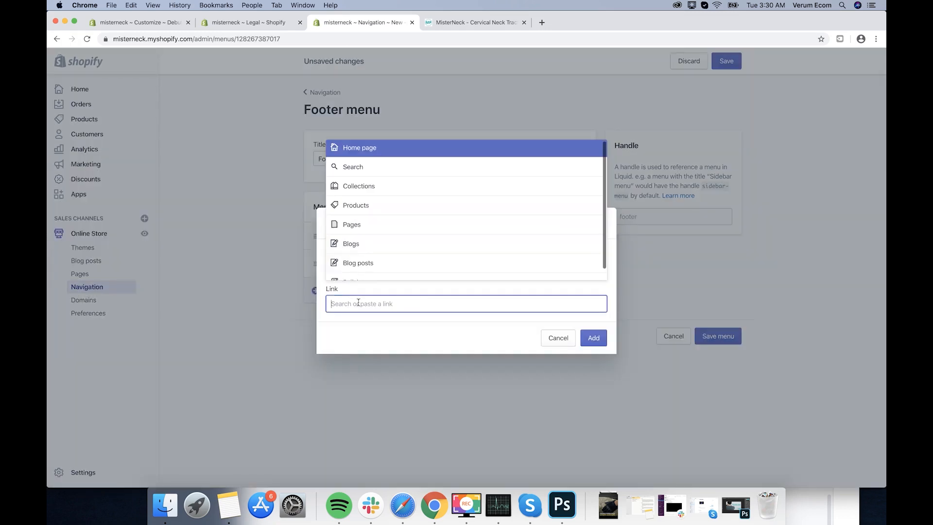
click(365, 228)
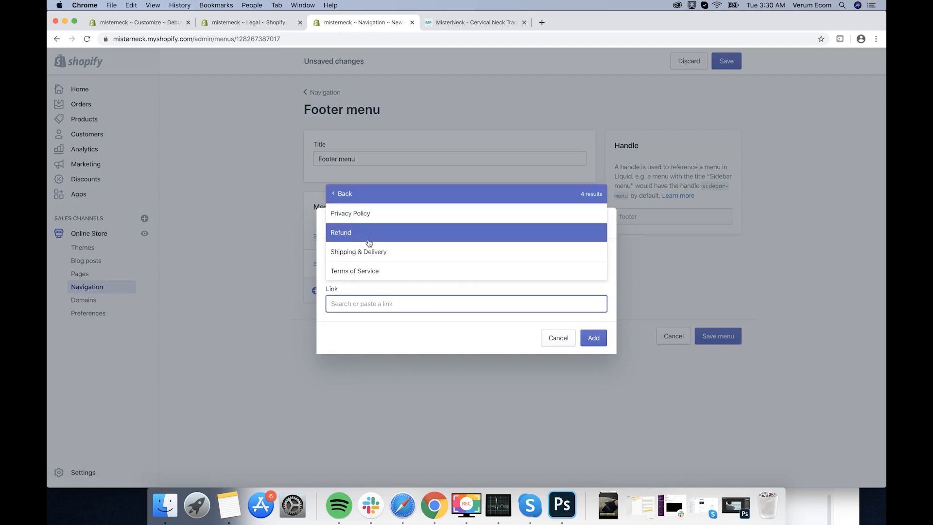
click(358, 270)
click(585, 340)
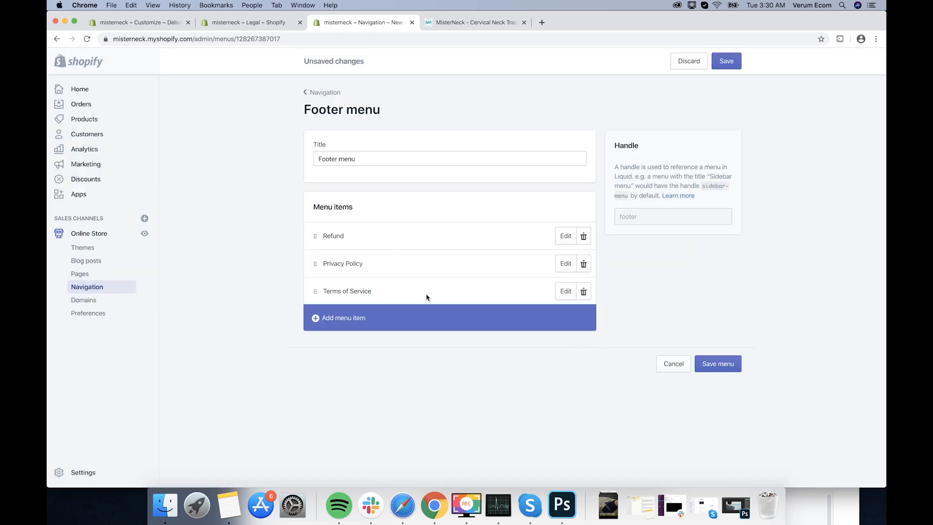
click(728, 62)
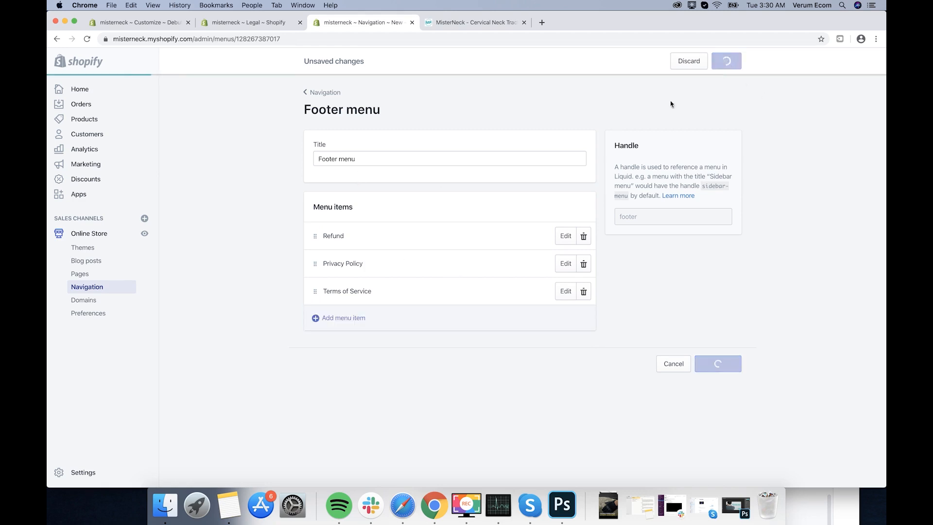
Step: Create and save a new navigation menu titled About
click(311, 93)
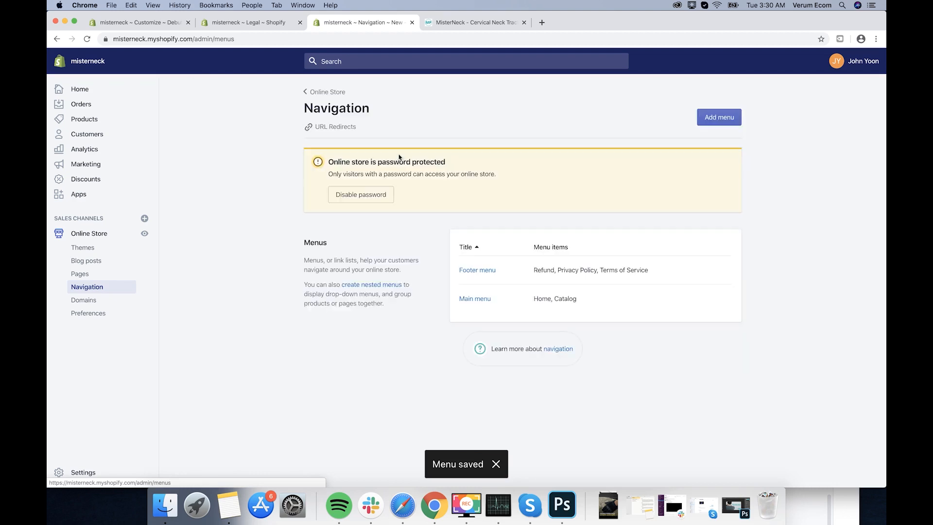
click(711, 123)
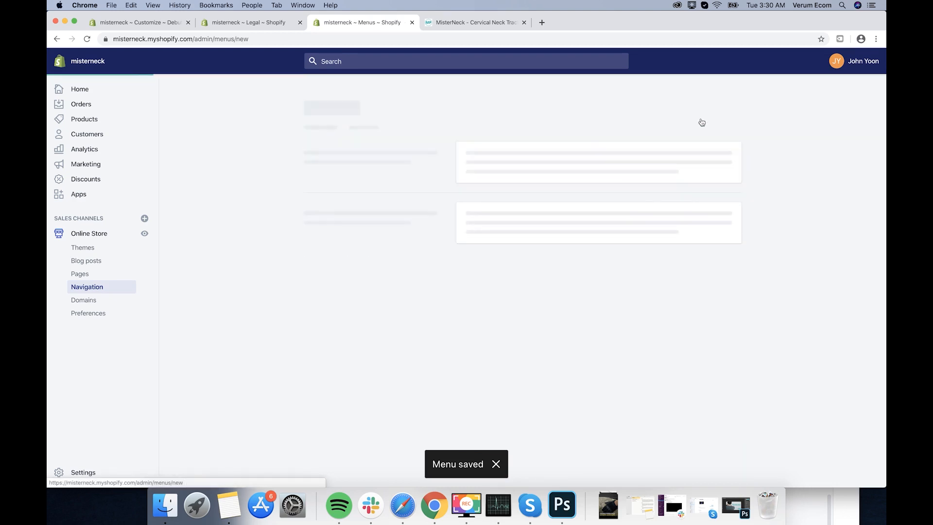
click(451, 163)
text(About)
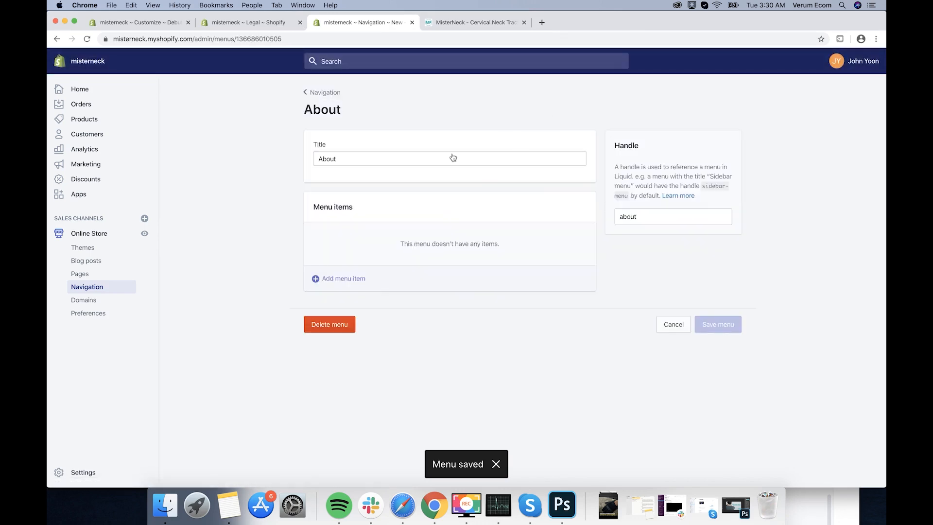
Step: Add a Shipping & Delivery item linked to the Shipping & Delivery page and save the About menu
click(350, 274)
click(363, 305)
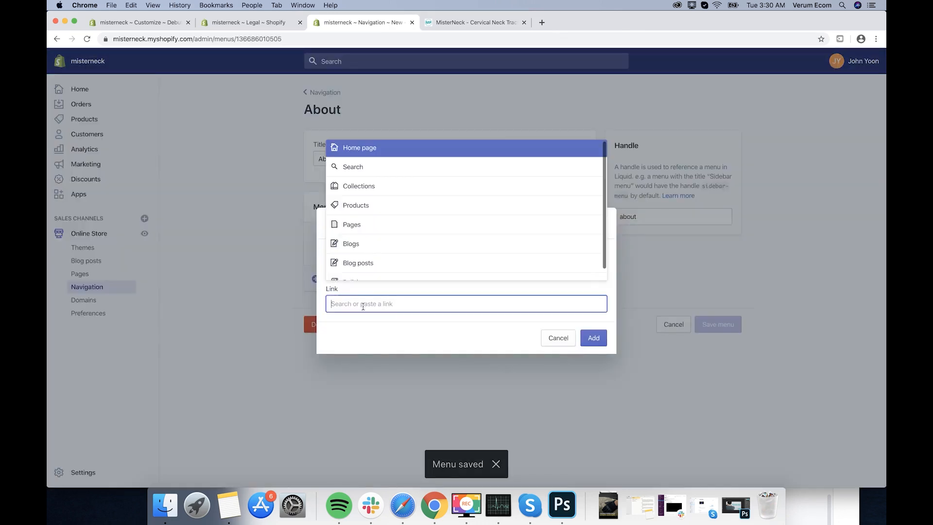
click(362, 228)
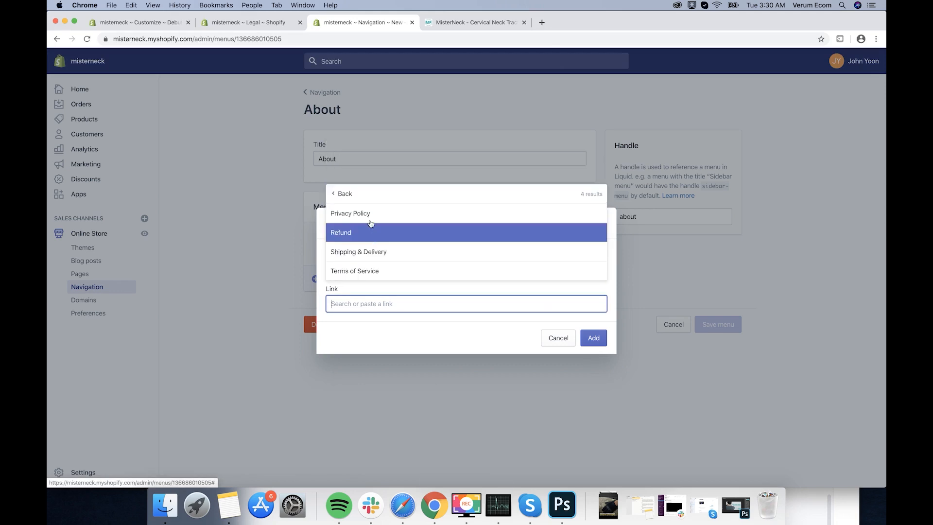
click(384, 251)
click(584, 344)
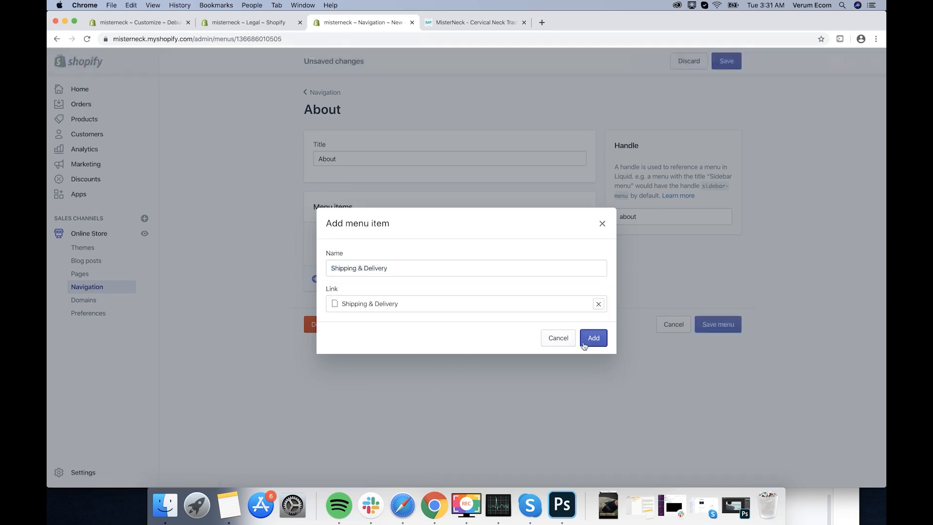
click(718, 308)
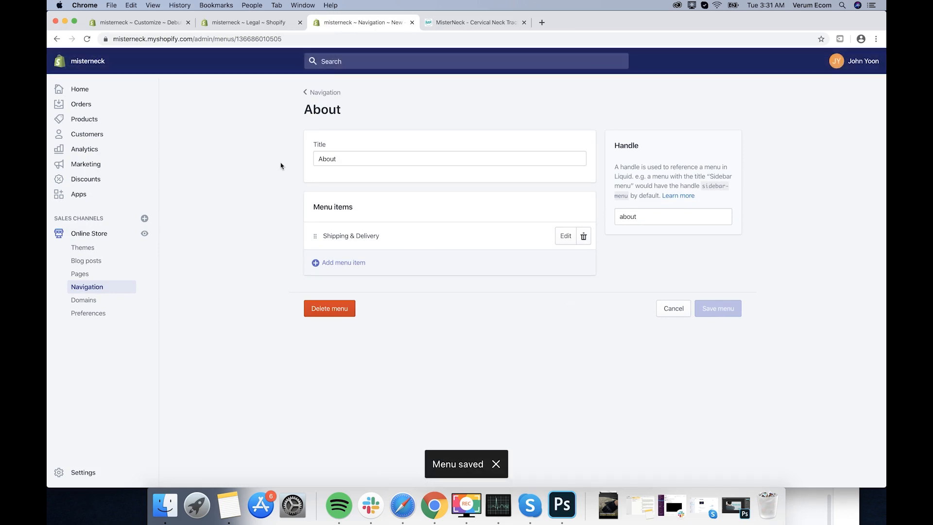
Step: Create and save a new page titled Contact Us that uses the page.contact template
click(83, 276)
click(848, 113)
click(425, 178)
text(Contact Us)
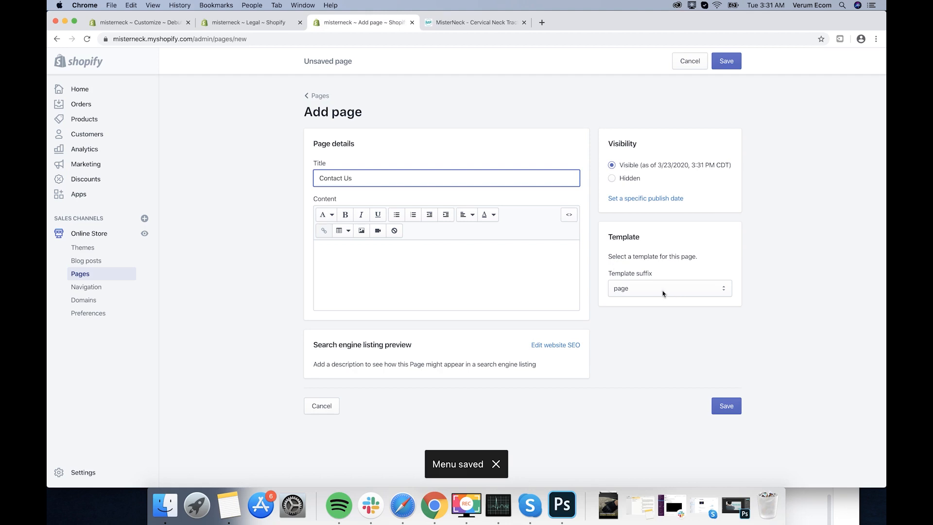
click(663, 288)
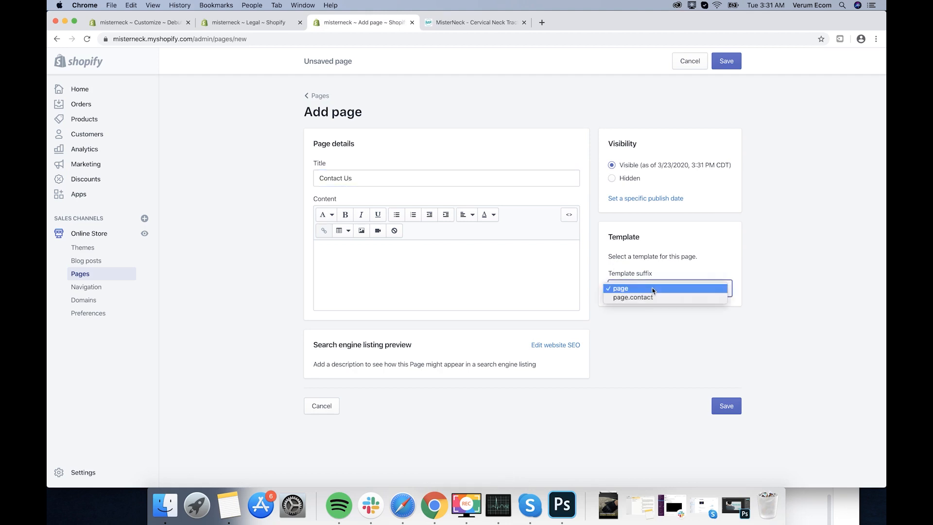
click(631, 296)
click(711, 402)
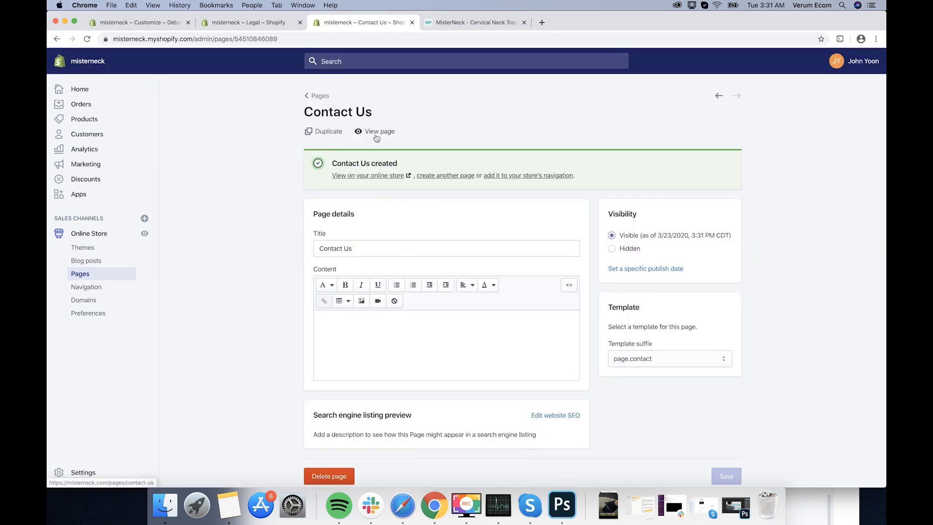
Step: View the Contact Us page on the live storefront and return to the store admin
click(376, 137)
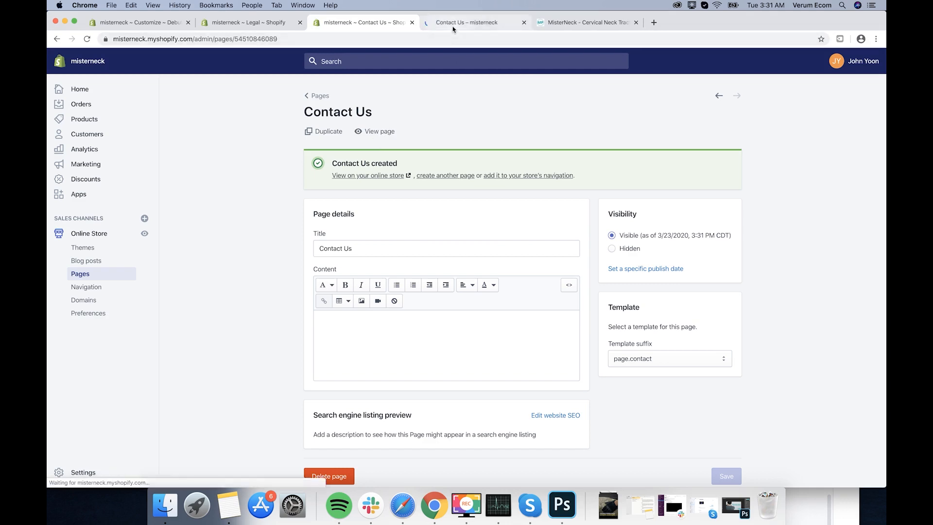
scroll(412, 194, down, 5)
scroll(454, 108, up, 5)
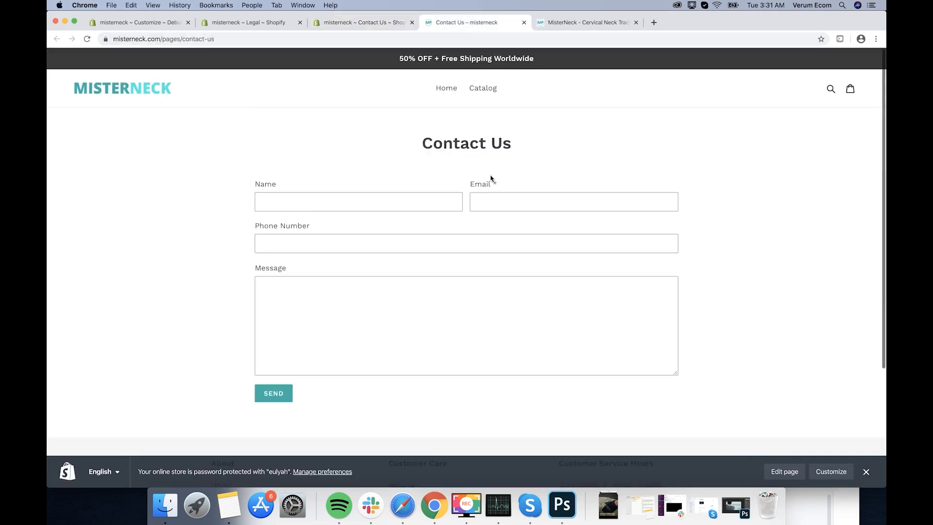
click(359, 22)
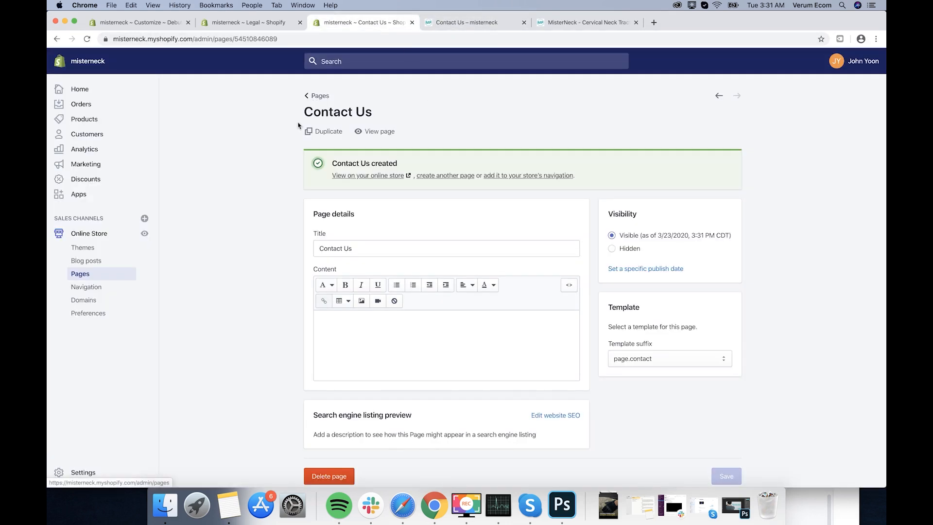
Step: Add a Contact Us item to the About menu that links to the Contact Us page
click(100, 288)
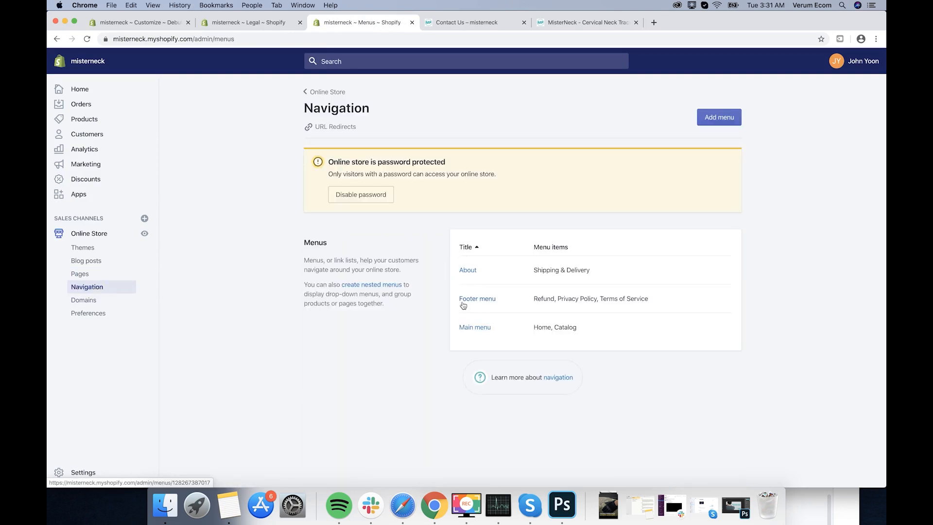
click(468, 275)
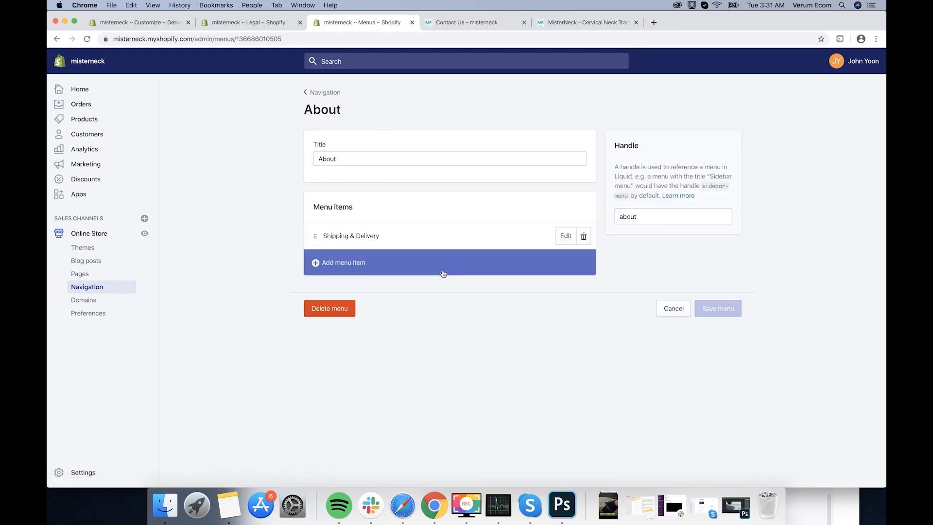
click(371, 269)
click(368, 303)
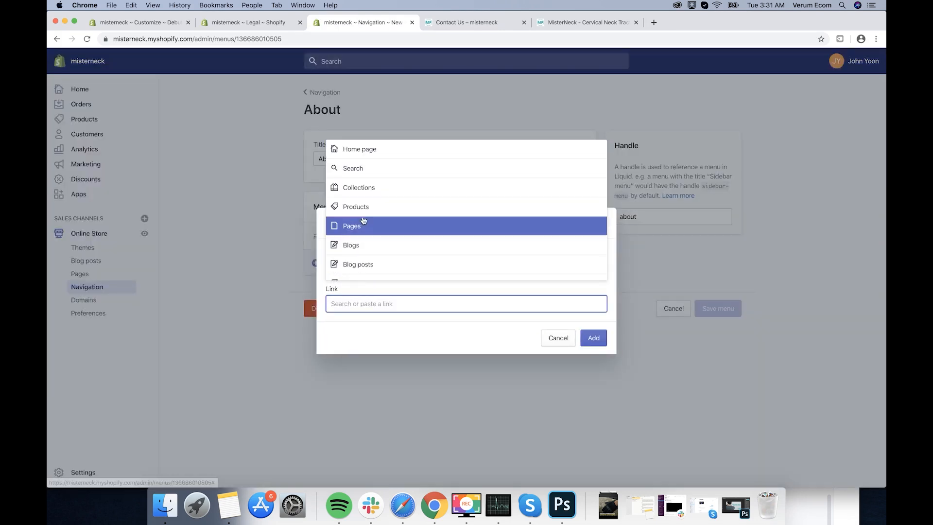
click(360, 233)
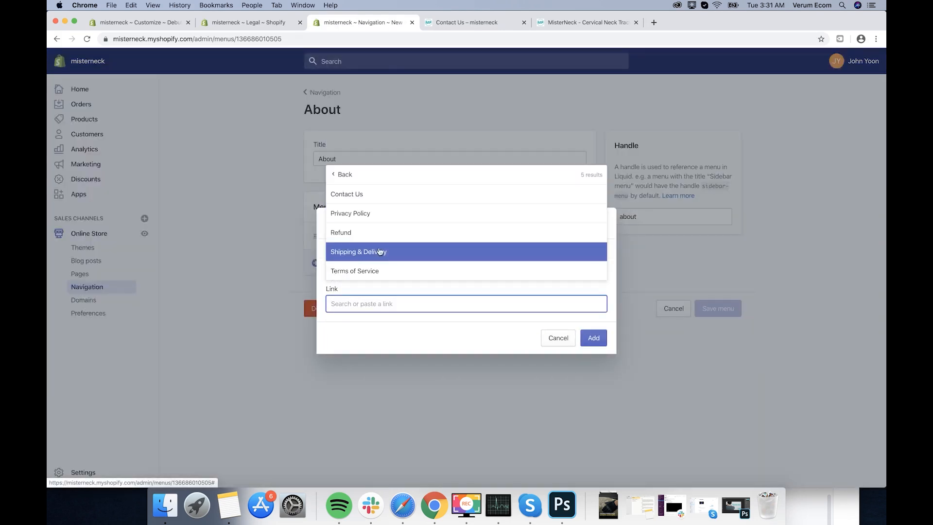
click(358, 194)
click(593, 337)
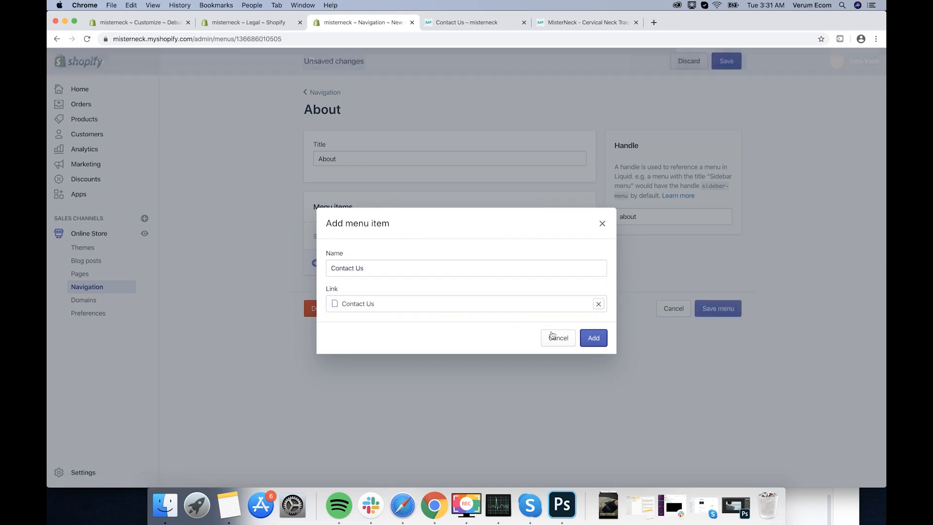
Step: Add a Buy Mister Neck item linked to the store's product and save the About menu
click(353, 291)
click(351, 267)
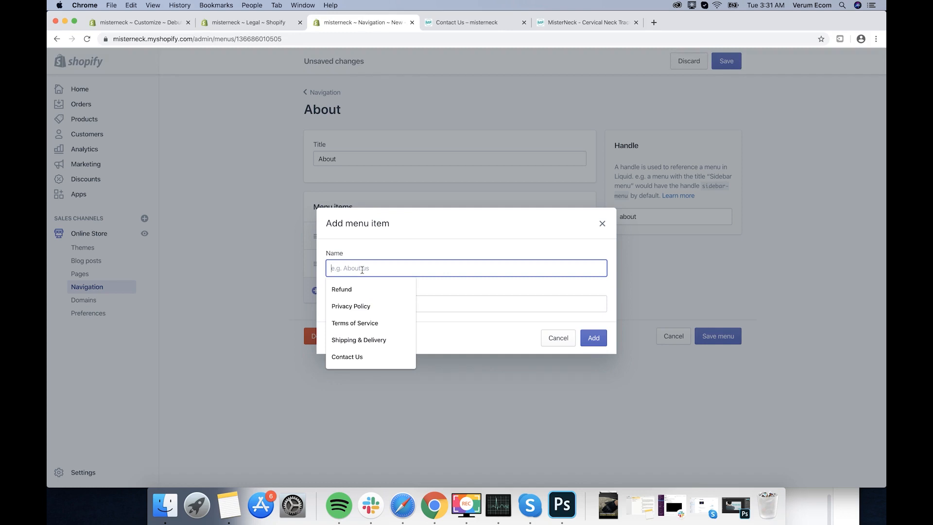
text(Mister Neck)
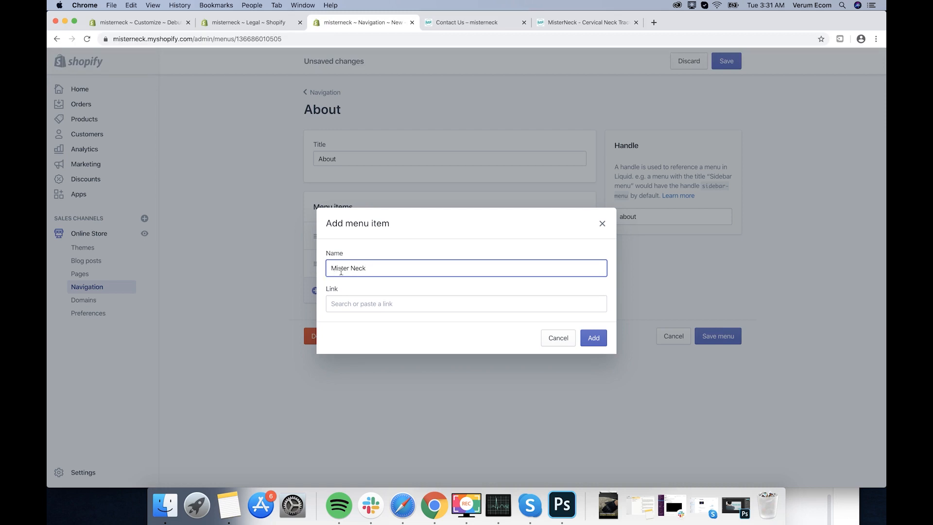
text(Buy)
click(357, 302)
click(360, 207)
click(405, 266)
click(593, 337)
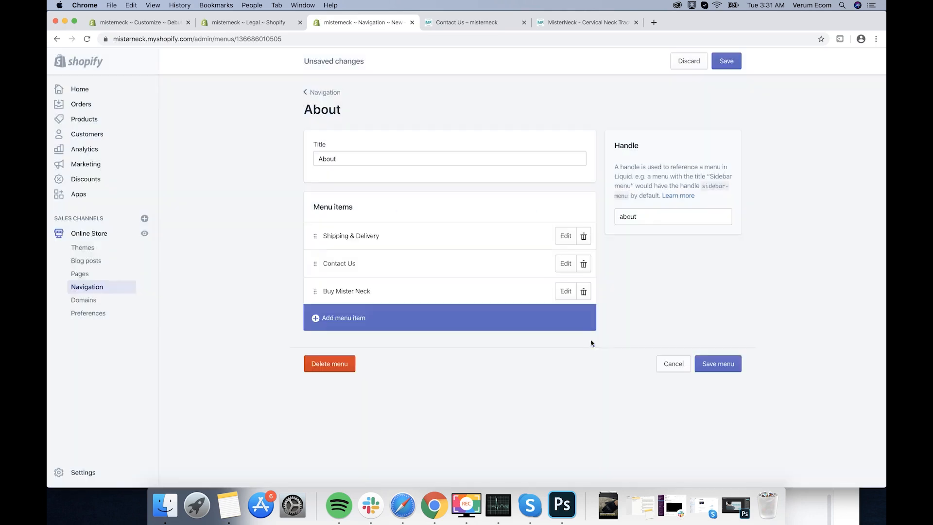
click(710, 363)
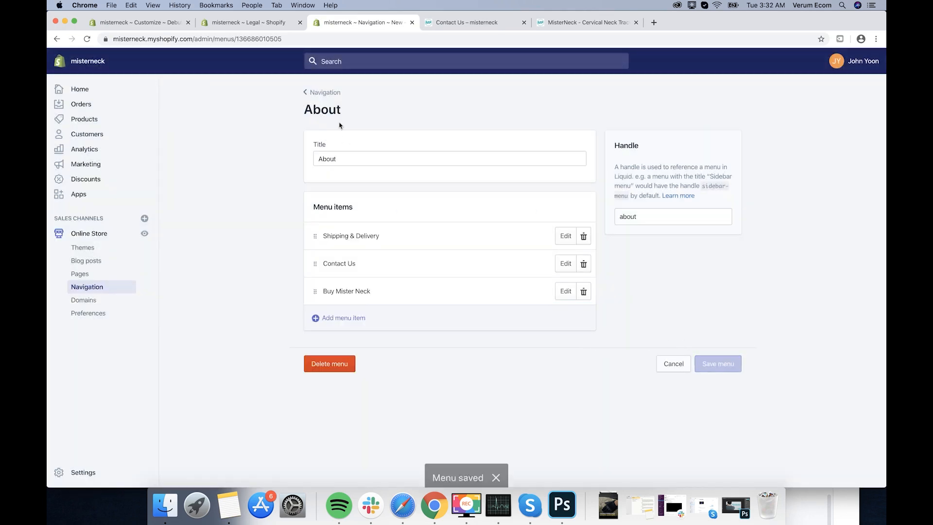
Step: Reload the storefront, go to its home page and check the menu links in the footer
click(323, 92)
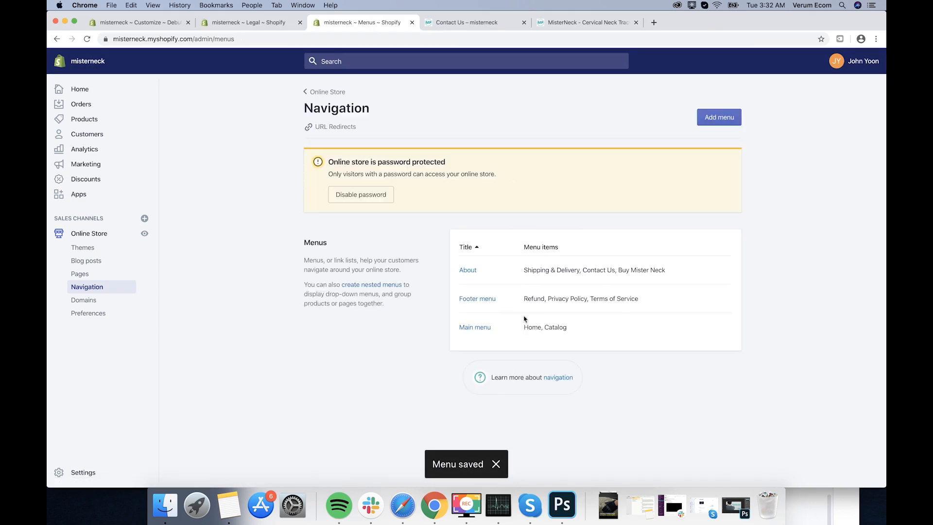
click(466, 22)
key(super+r)
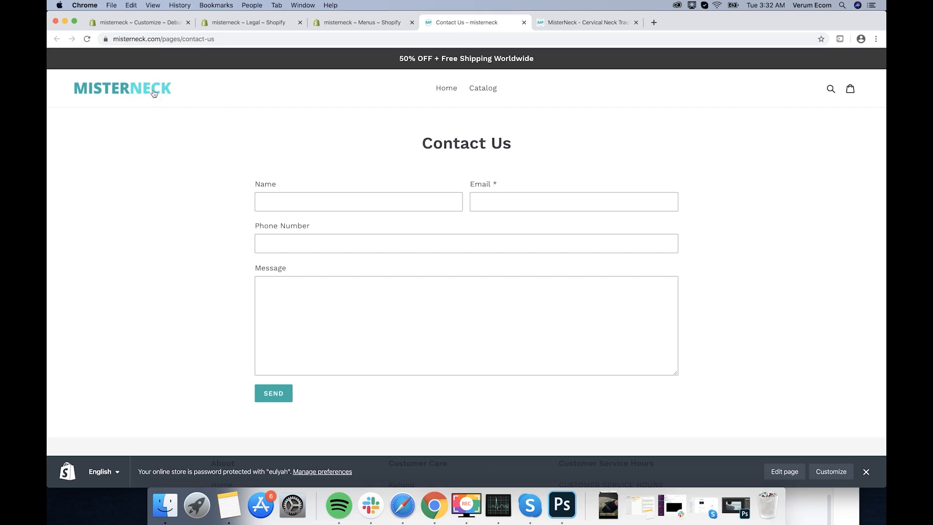
click(154, 93)
scroll(383, 213, down, 20)
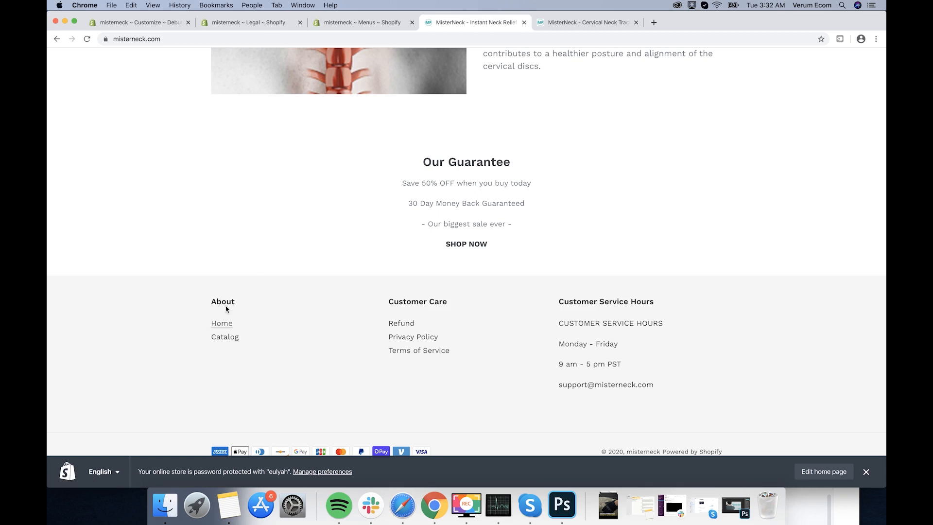
Step: In the theme editor, assign the About menu to the footer's About block and save the theme
click(257, 25)
click(149, 27)
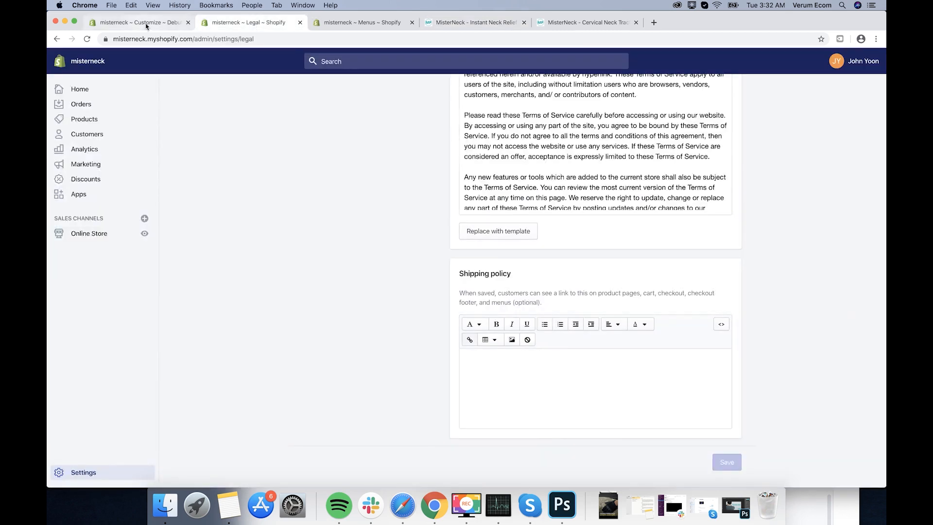
click(56, 61)
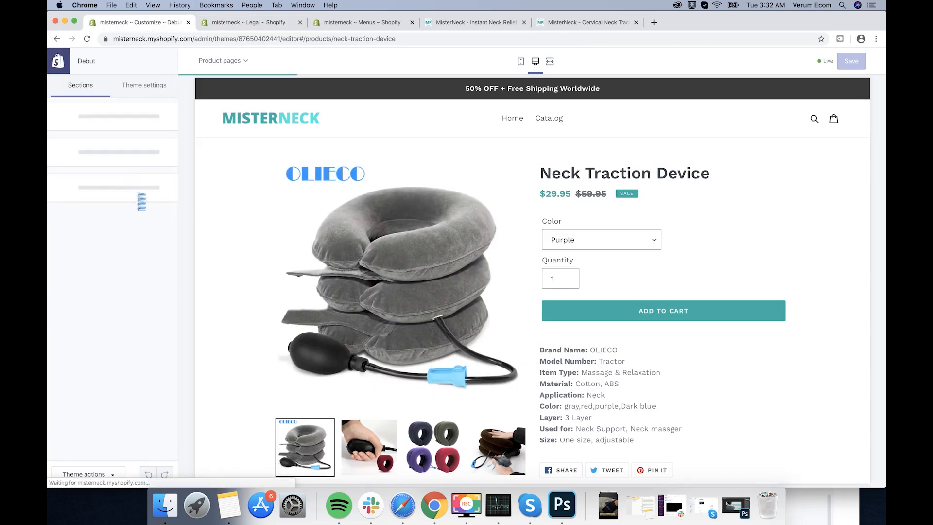
click(140, 221)
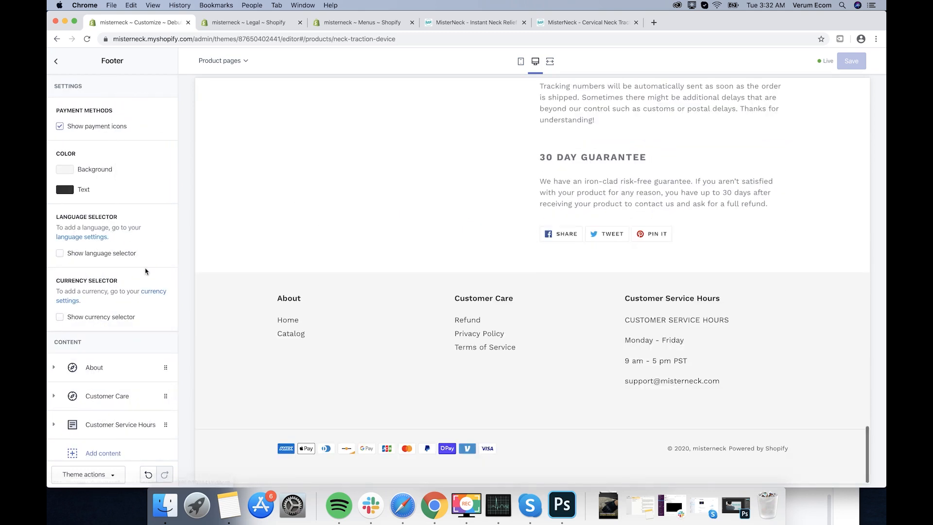
click(121, 332)
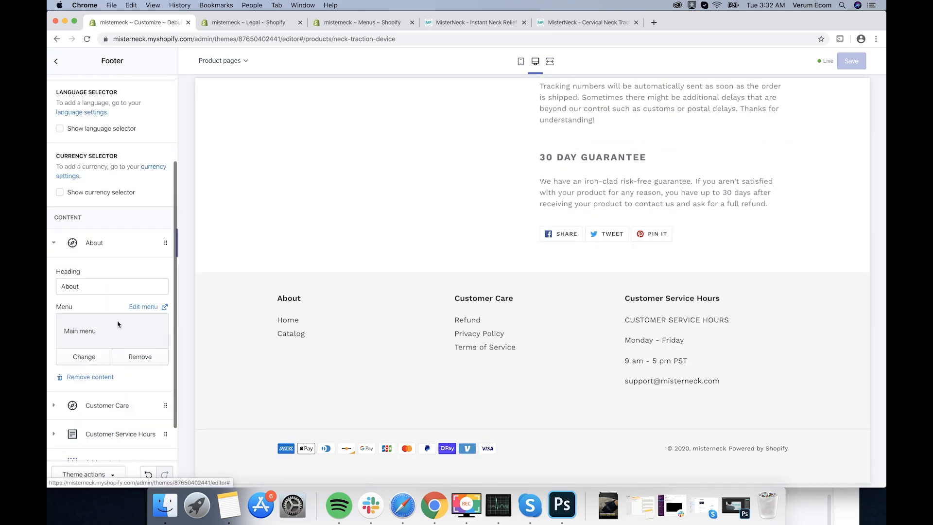
click(93, 361)
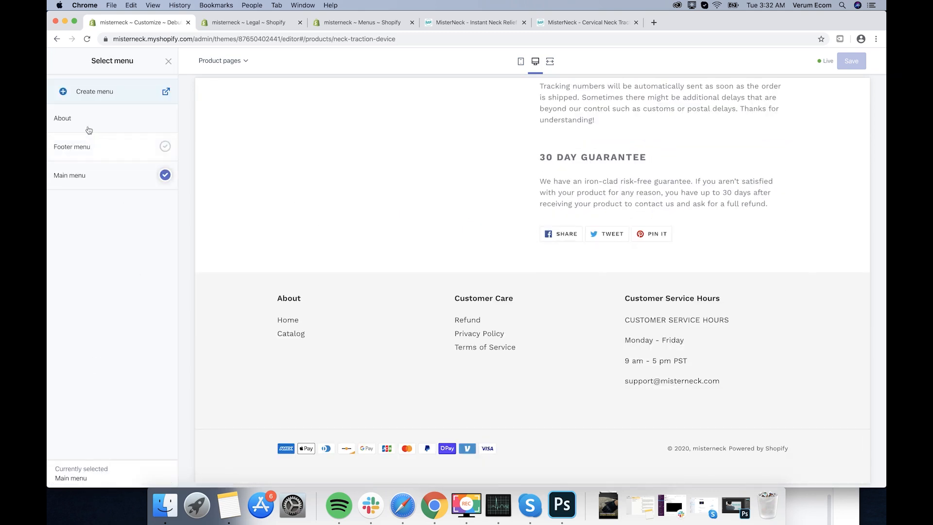
click(87, 124)
click(156, 473)
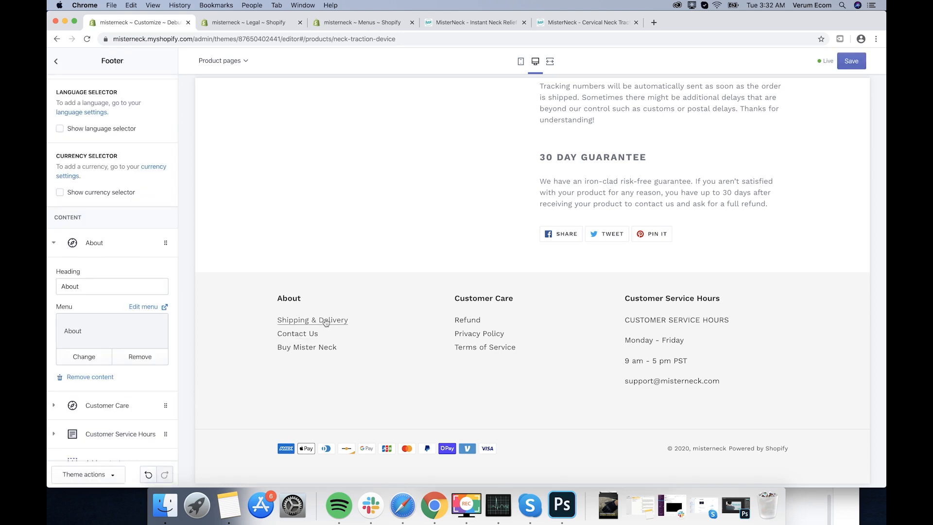
click(850, 66)
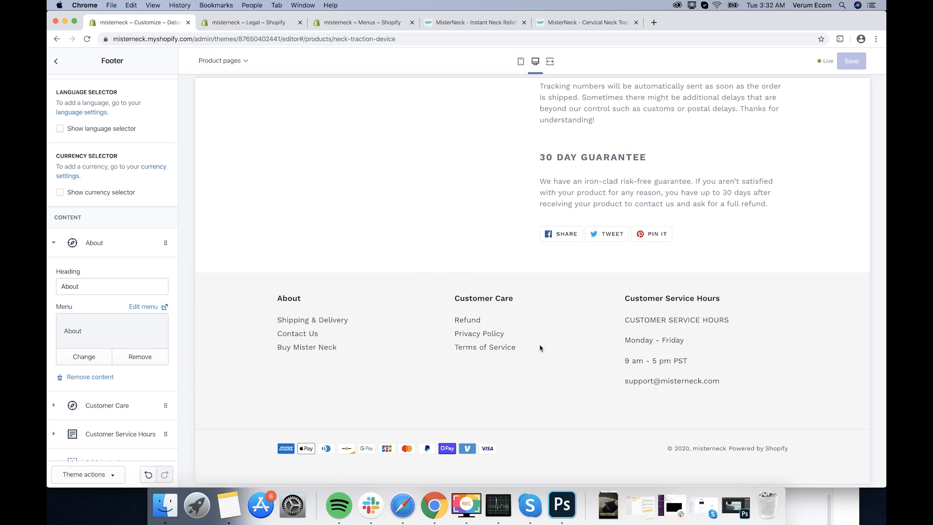
Step: Review the theme's Header section settings for the menu and announcement bar, and return to the Navigation menu list
scroll(540, 347, up, 20)
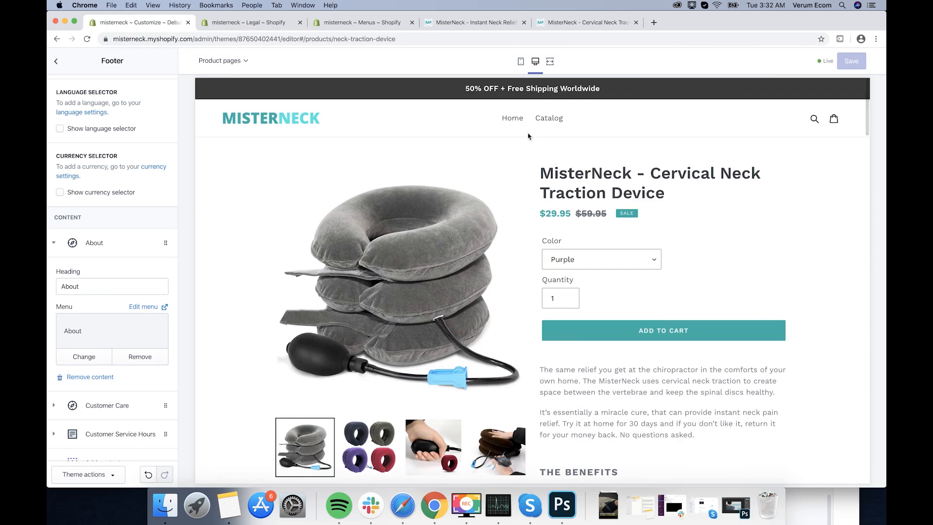
click(54, 61)
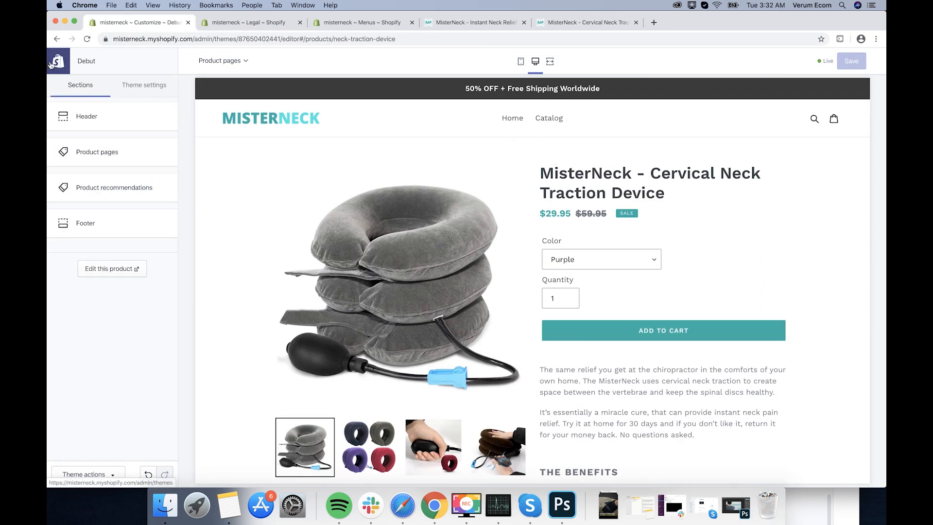
click(100, 118)
scroll(113, 245, down, 3)
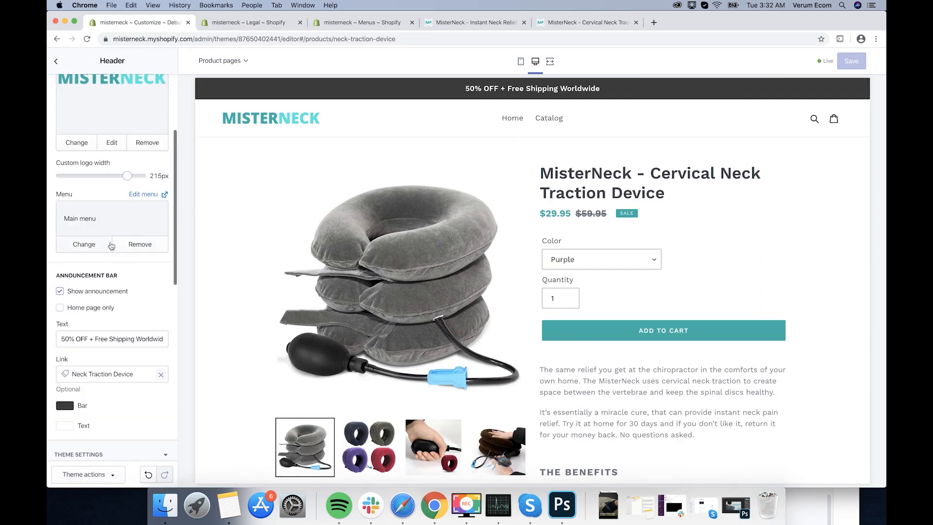
scroll(115, 249, down, 5)
scroll(118, 251, up, 5)
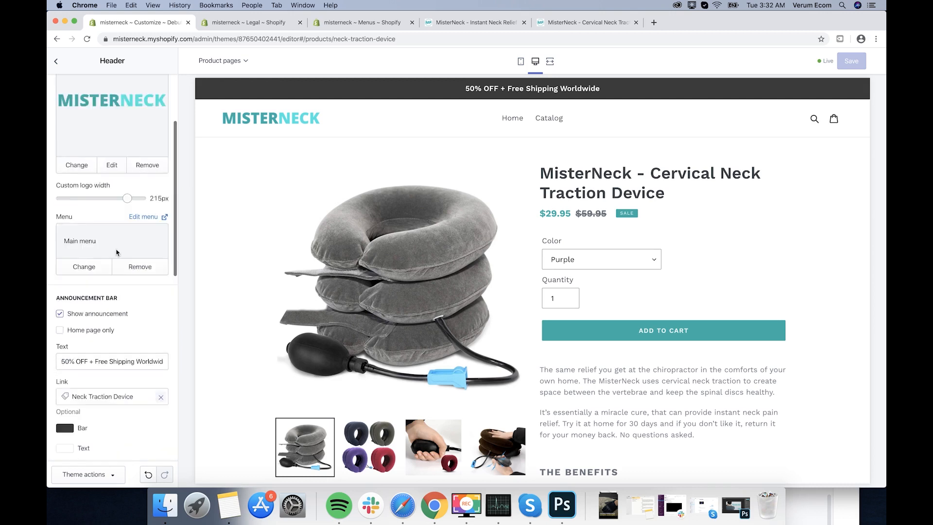
scroll(116, 266, down, 2)
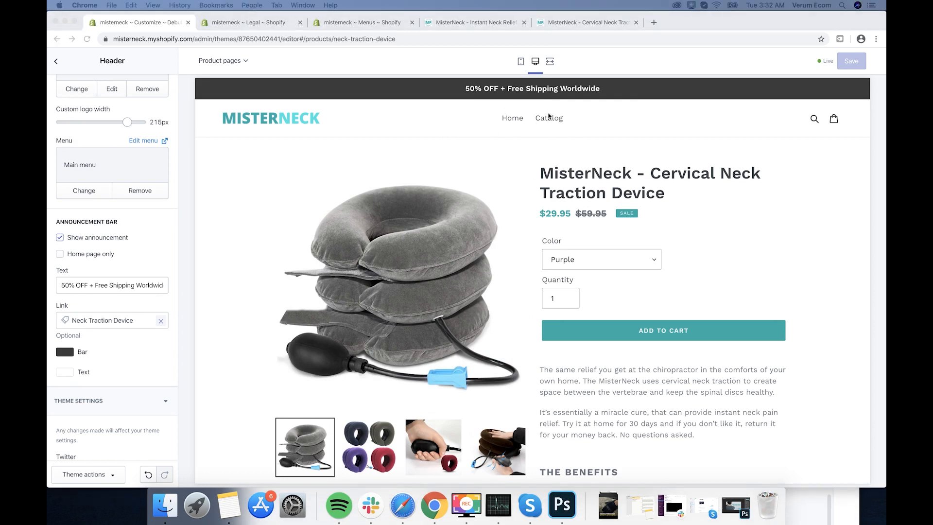
click(268, 22)
click(362, 22)
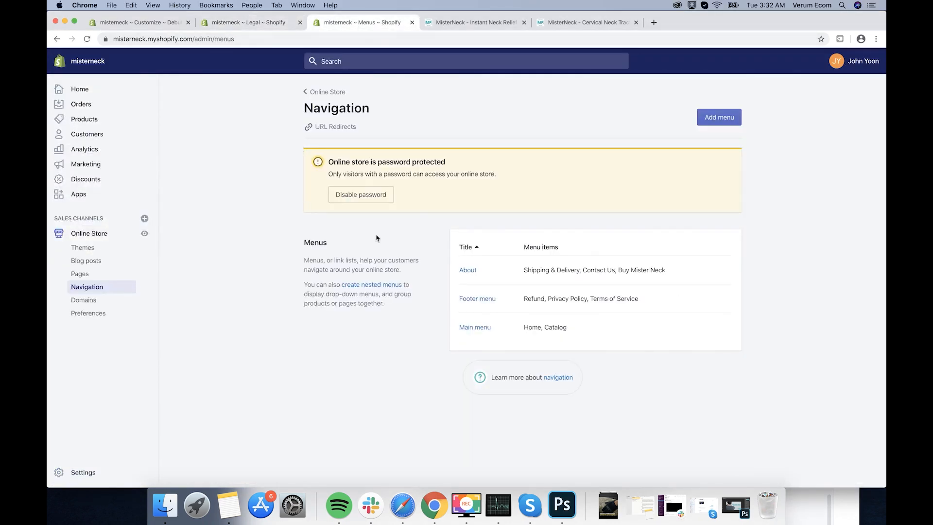
Step: In the Main menu, relink the Catalog item to the product MisterNeck - Cervical Neck Traction Device
click(474, 327)
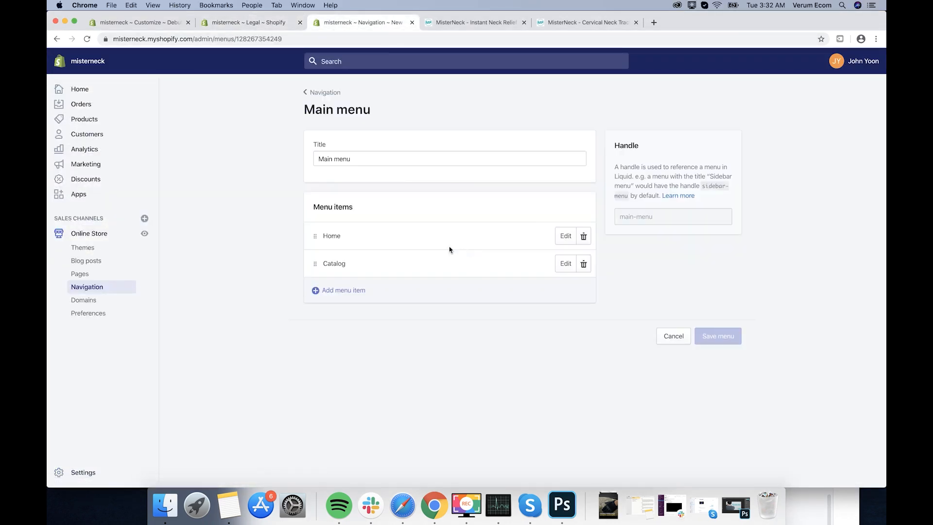
click(565, 263)
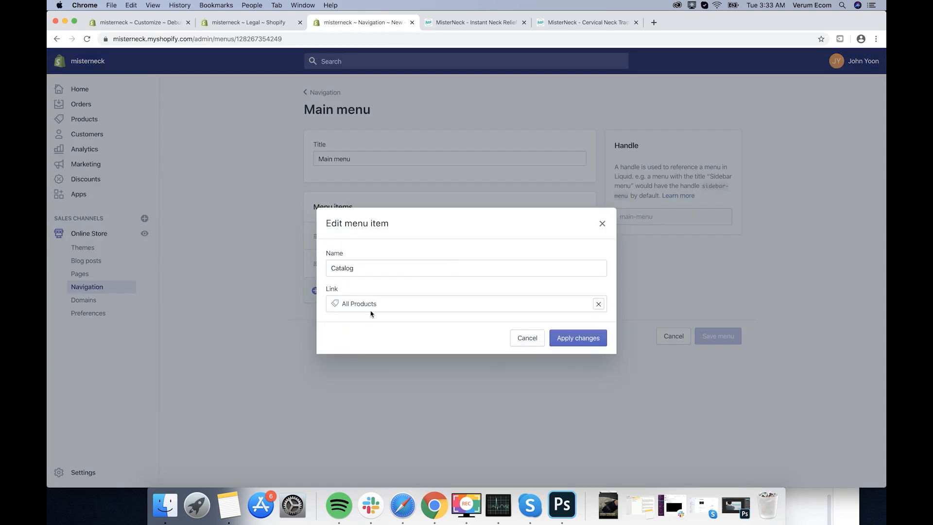
click(597, 304)
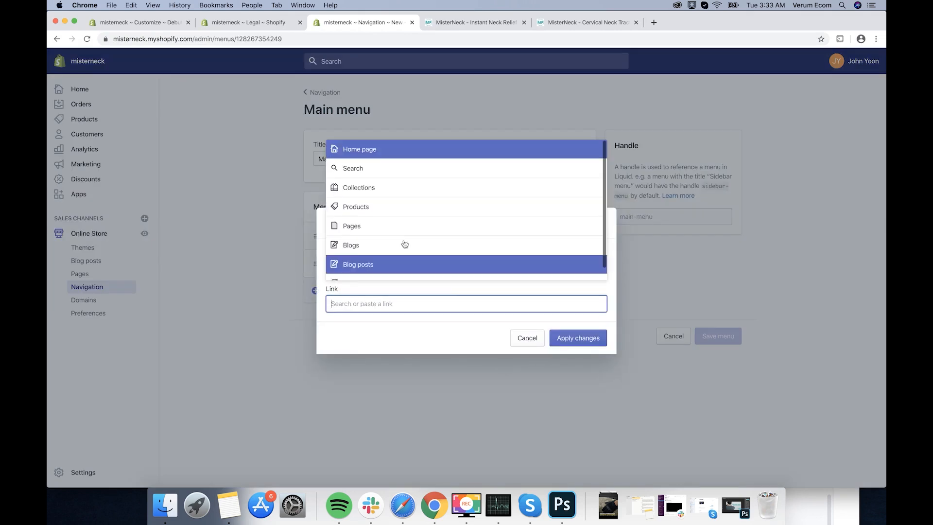
click(376, 210)
click(381, 267)
click(580, 338)
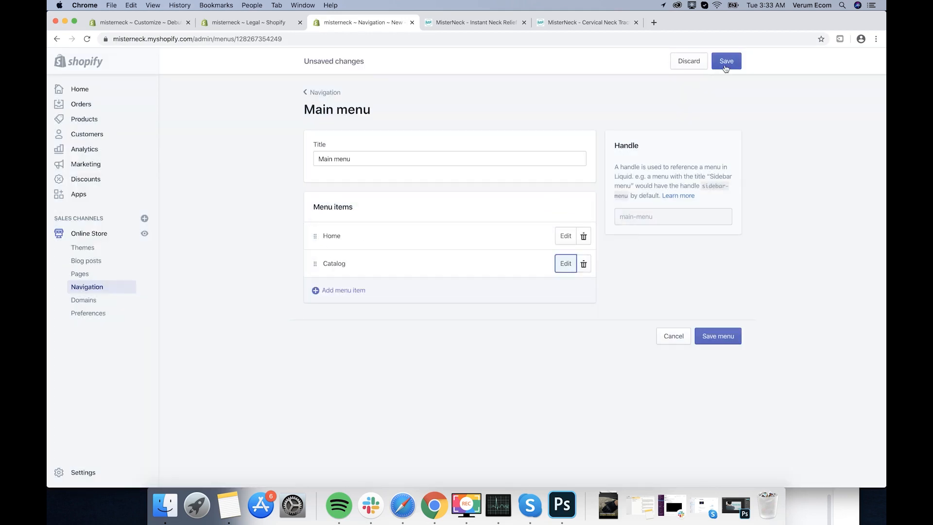
Step: Rename the Main menu's Catalog item to Buy Now and save the menu
click(555, 266)
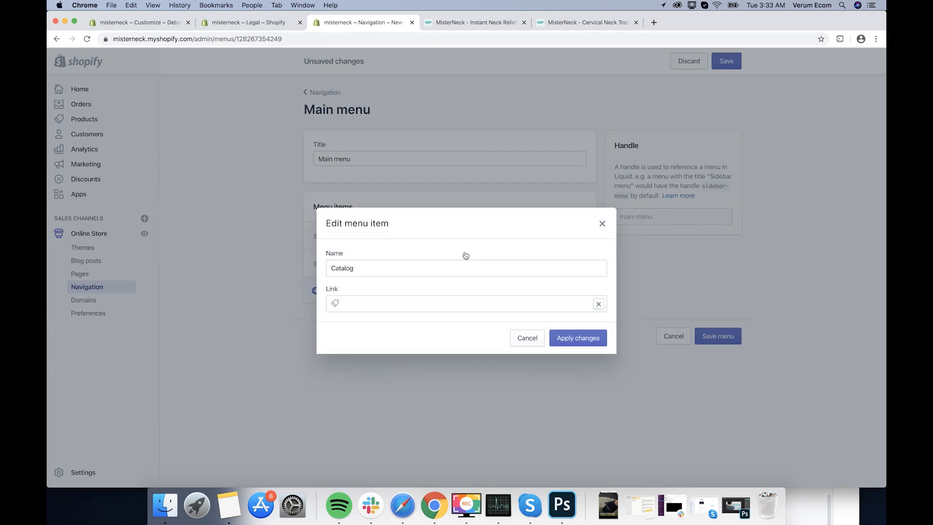
click(395, 273)
key(super+a)
text(B)
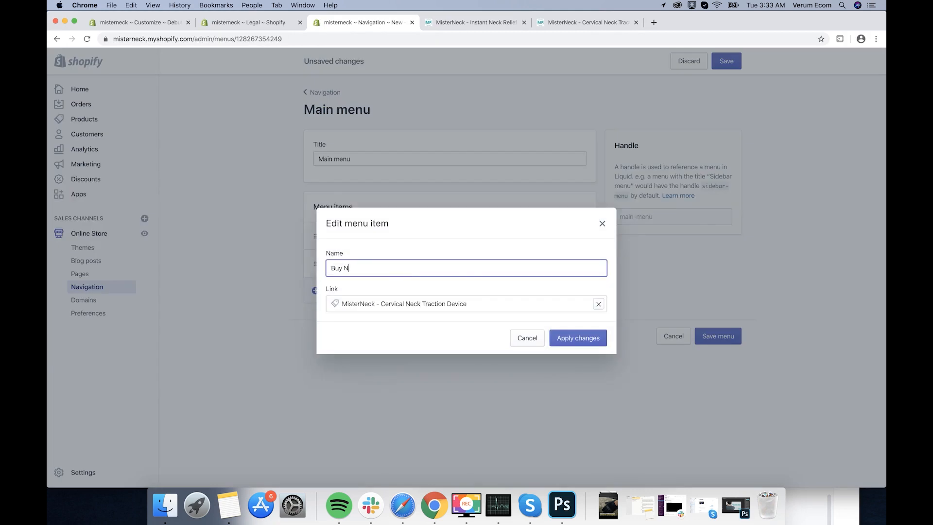
text(uy Now)
click(568, 337)
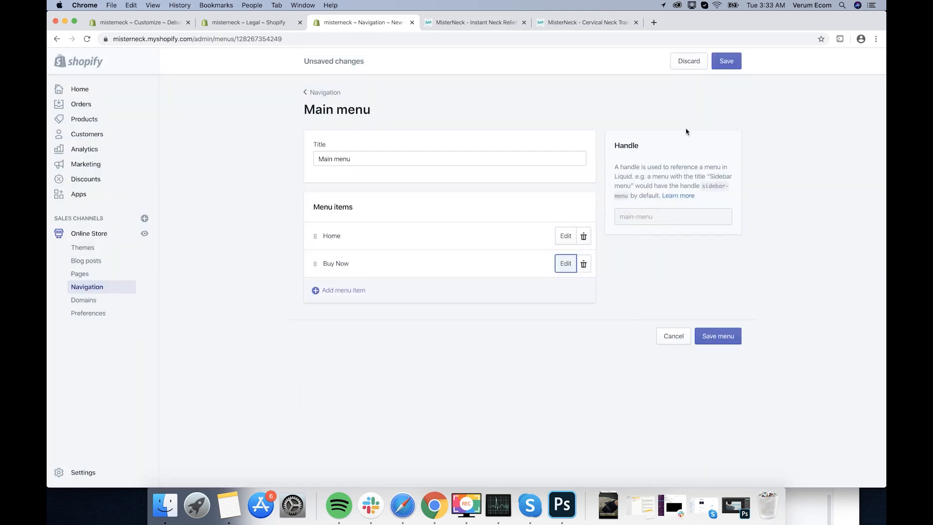
click(735, 62)
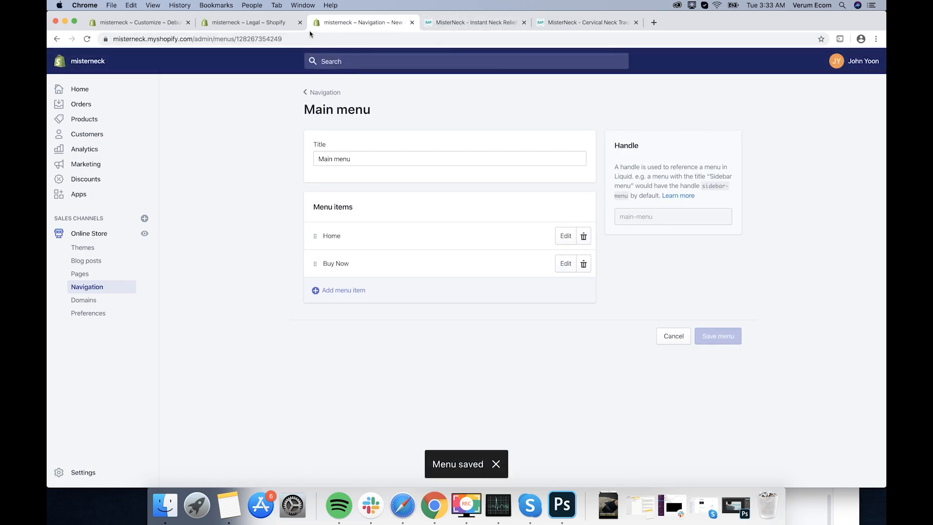
Step: Reload the storefront home page and check its header menu, banner and How Does It Work section
click(452, 22)
key(super+r)
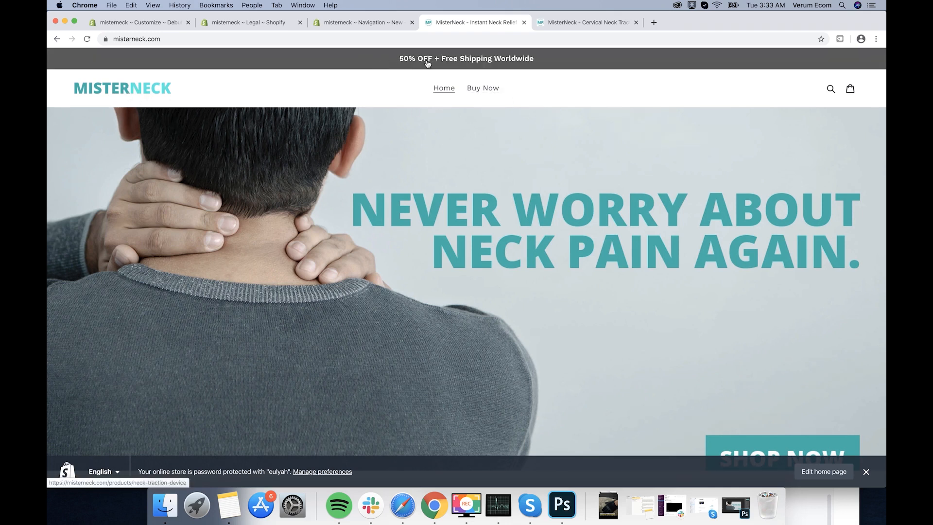
scroll(585, 88, down, 3)
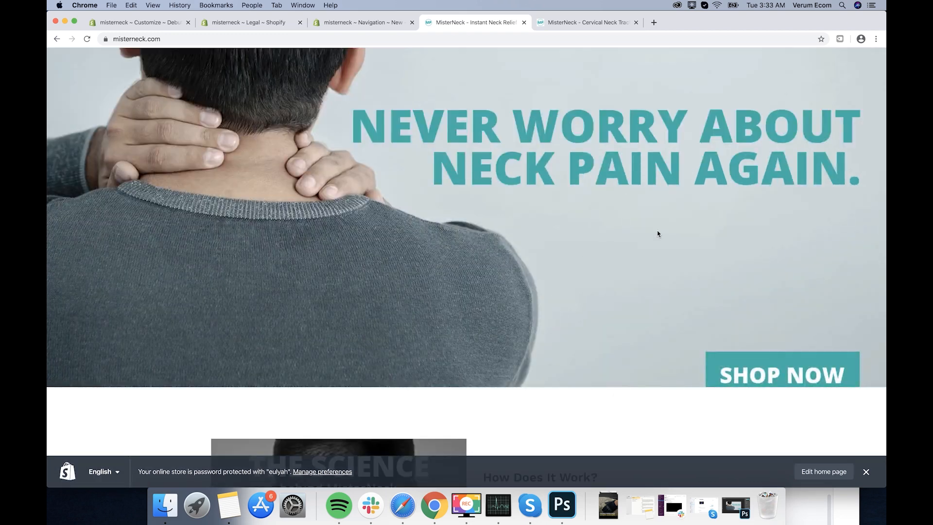
scroll(657, 234, down, 10)
drag(492, 203, 578, 225)
click(602, 260)
Step: Review the home page's Our Guarantee section and the footer's About, Customer Care and Customer Service Hours blocks
scroll(599, 260, down, 7)
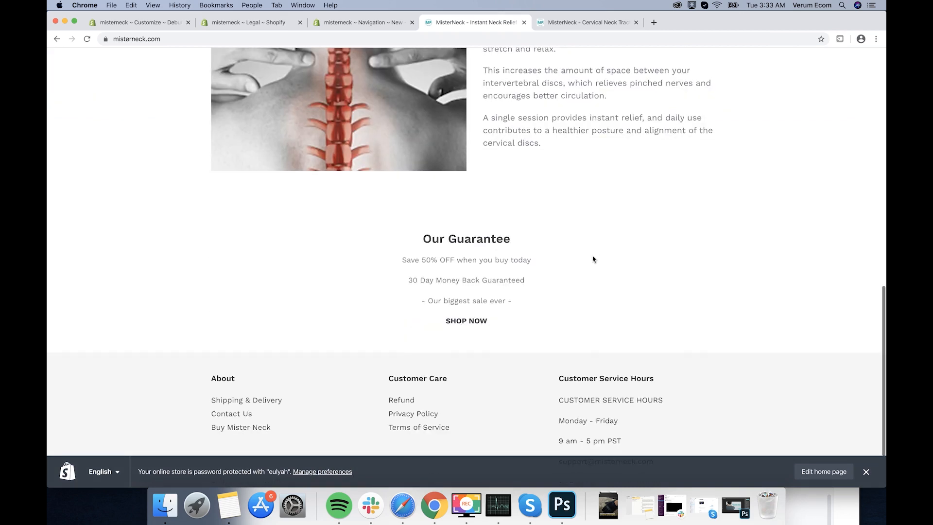
drag(417, 238, 538, 297)
click(537, 299)
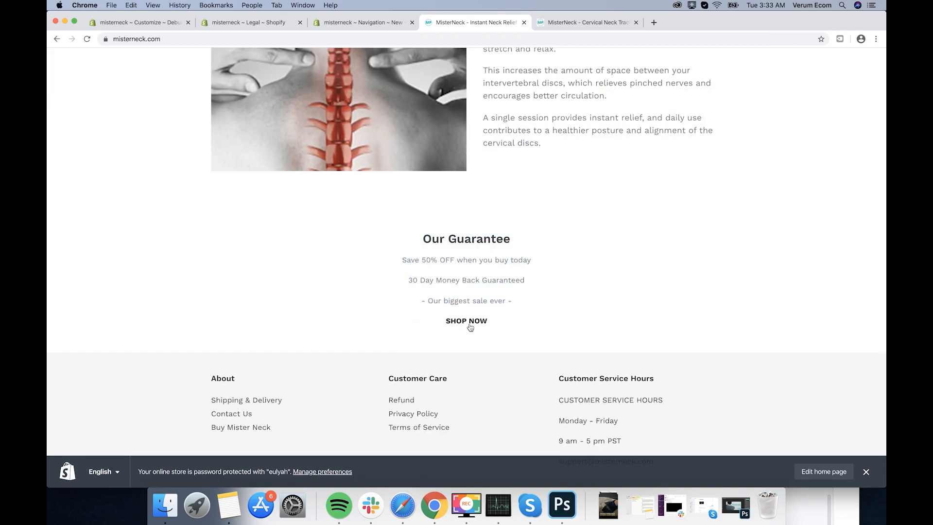
scroll(469, 326, down, 3)
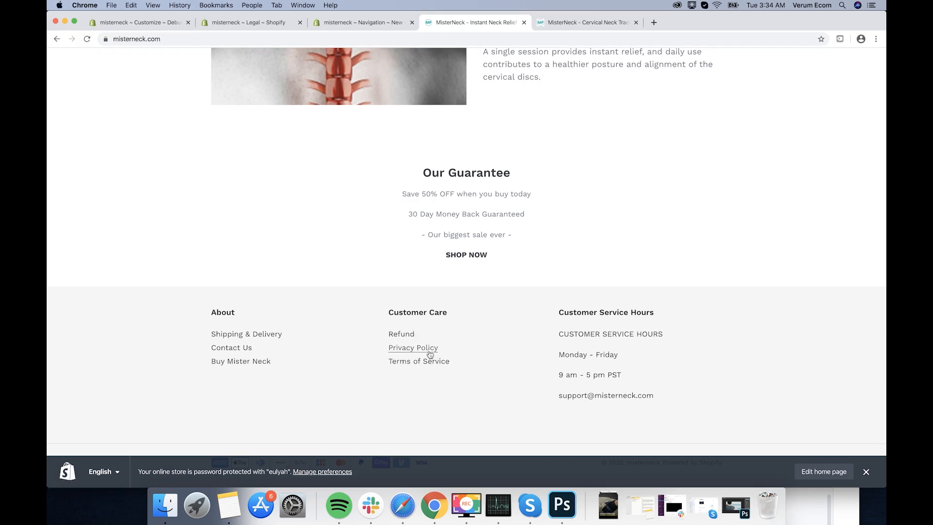
drag(669, 396, 561, 313)
click(557, 312)
scroll(520, 296, down, 1)
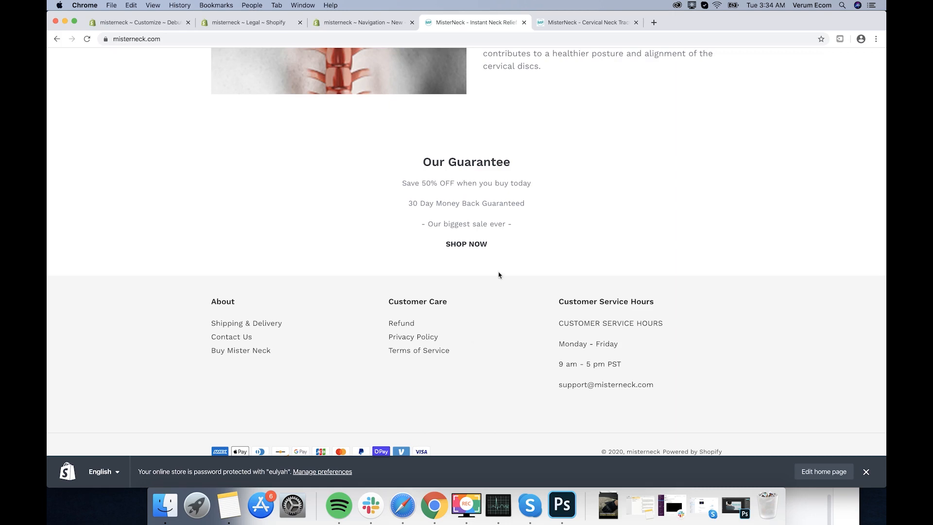
Step: Follow the Our Guarantee section's Shop Now link to the product page and view the second, third and fourth gallery images
click(471, 244)
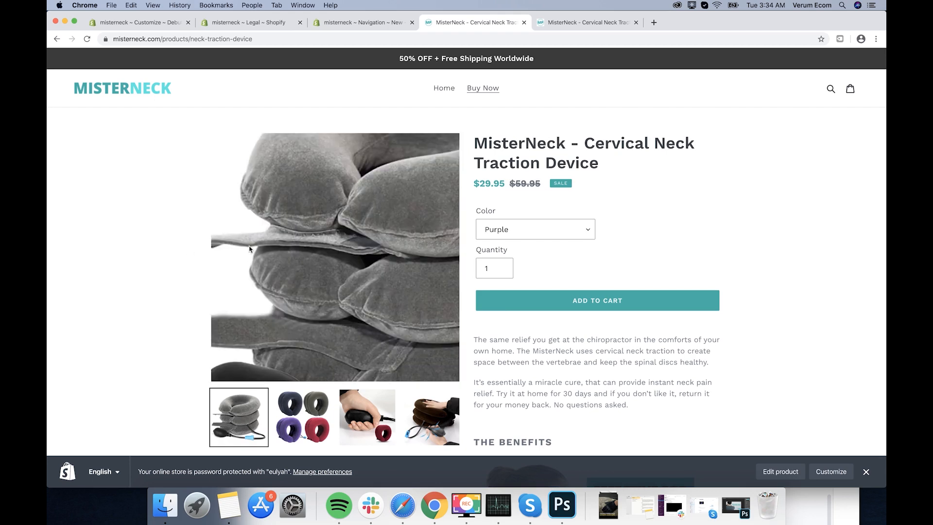
scroll(238, 253, down, 1)
click(302, 417)
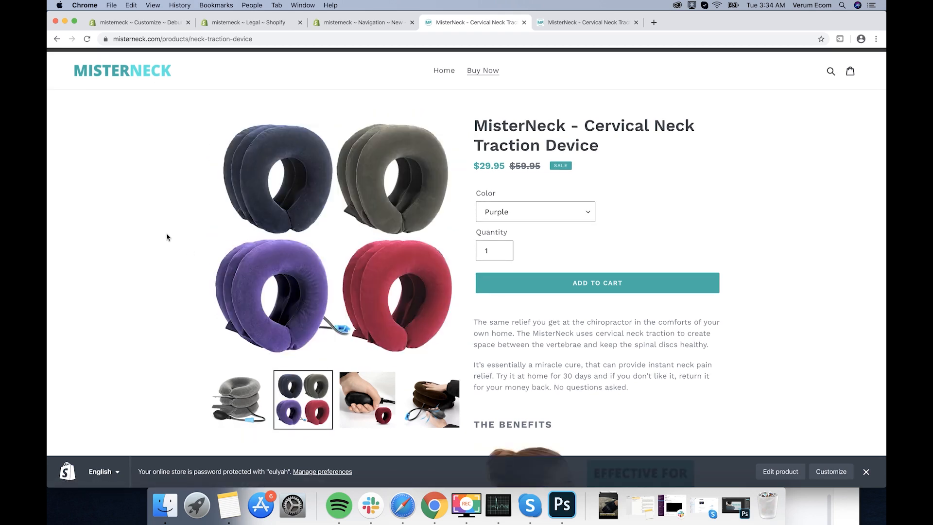
click(353, 392)
click(429, 393)
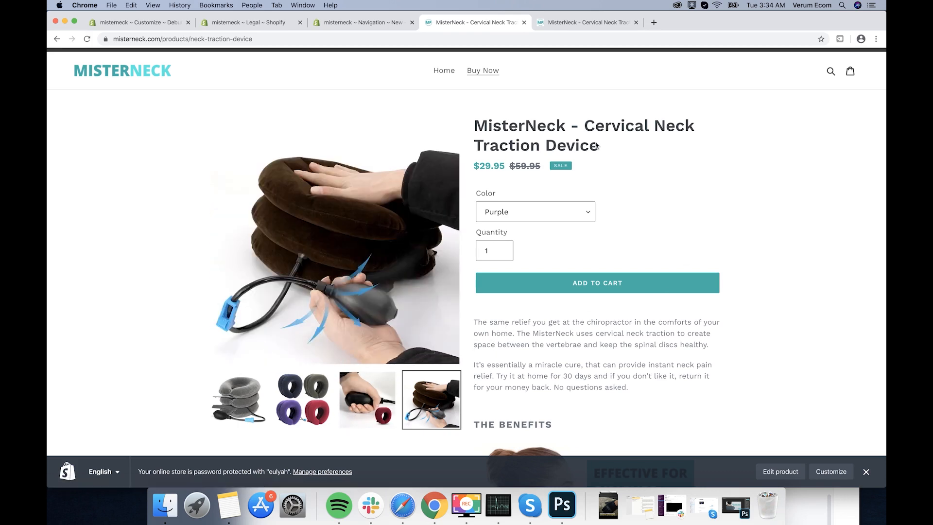
Step: Review the product description from the introduction and benefits through the FAQ, shipping and guarantee sections to the footer
scroll(575, 313, down, 4)
scroll(575, 313, up, 2)
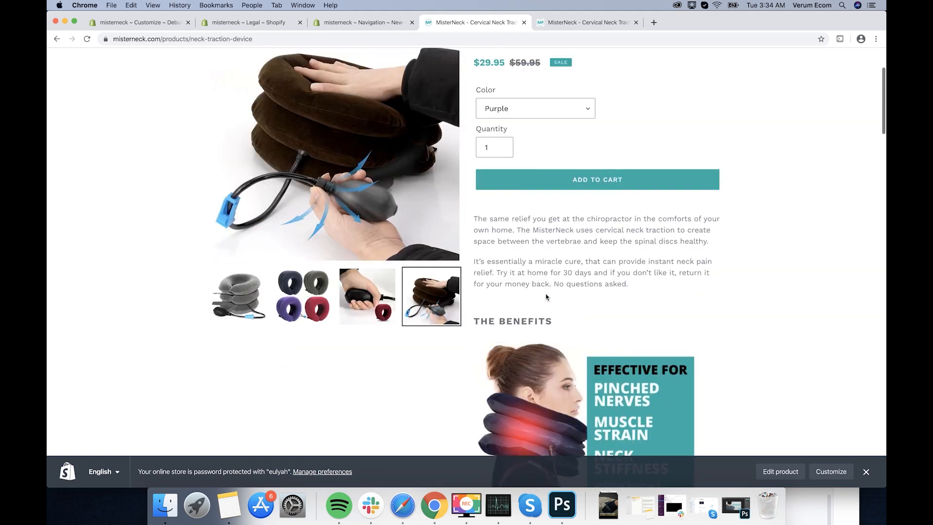
drag(632, 285, 483, 216)
click(484, 217)
scroll(560, 267, down, 10)
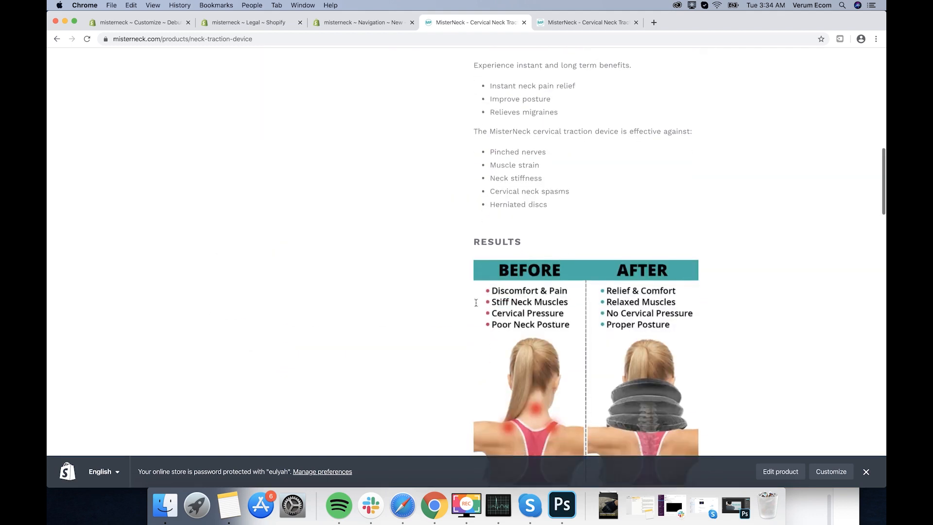
scroll(516, 279, down, 8)
scroll(441, 258, down, 9)
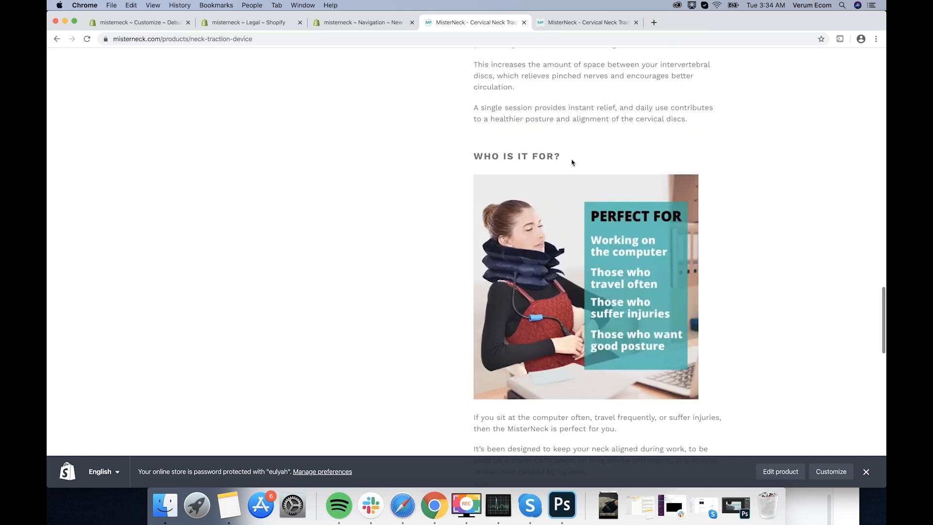
scroll(446, 252, down, 7)
scroll(454, 246, down, 7)
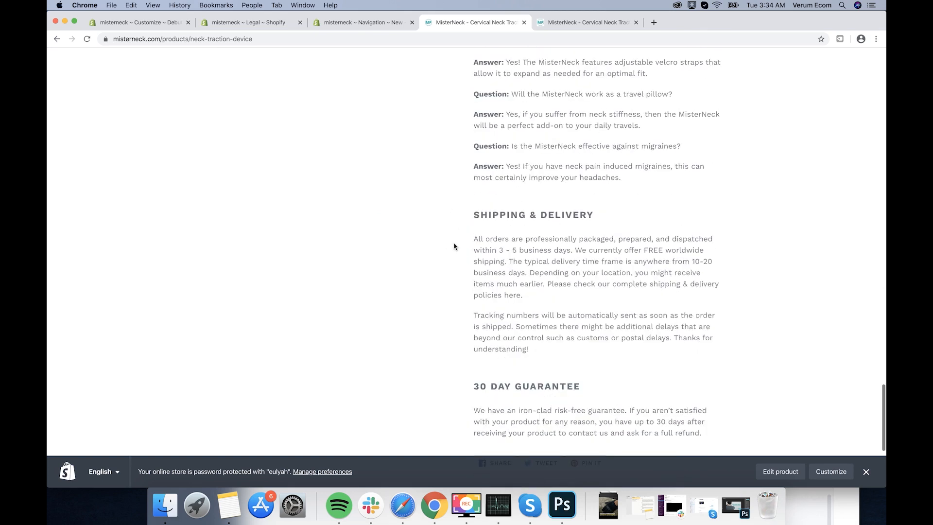
scroll(454, 246, down, 5)
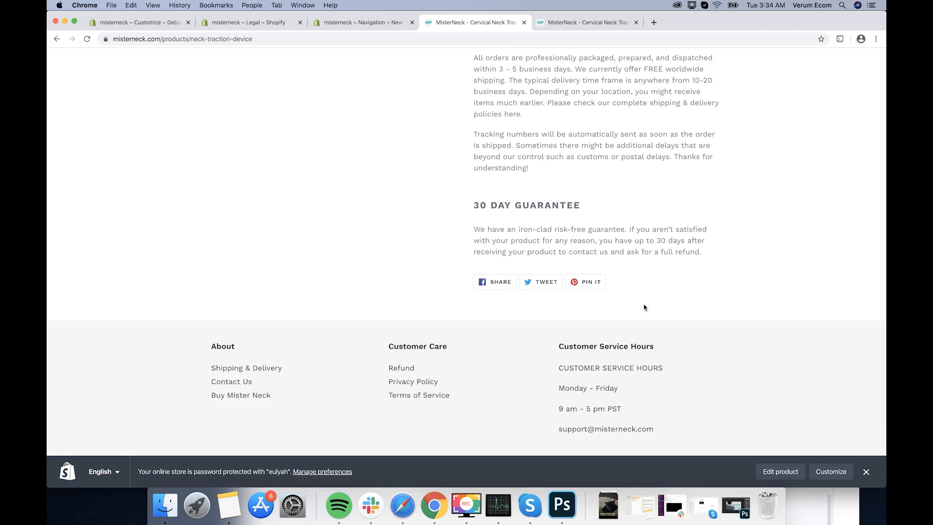
scroll(549, 316, up, 1)
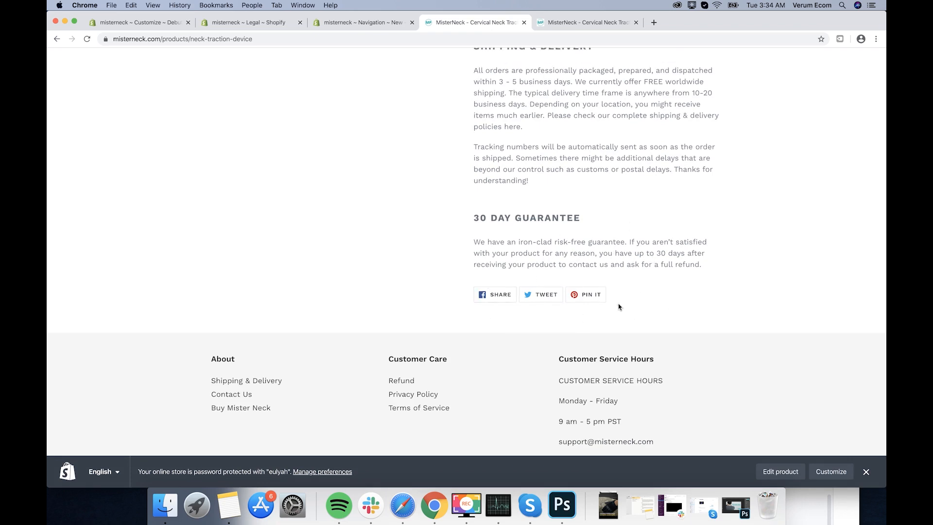
scroll(536, 294, down, 3)
scroll(536, 296, up, 20)
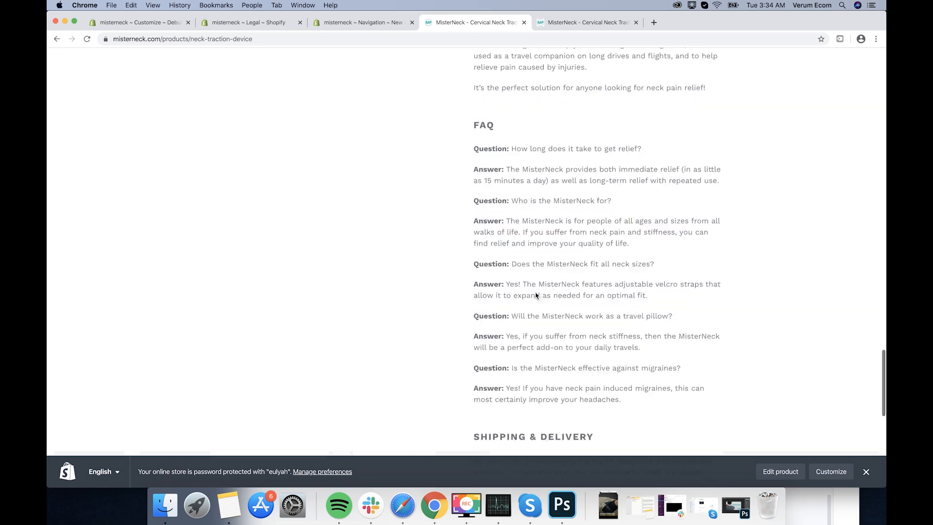